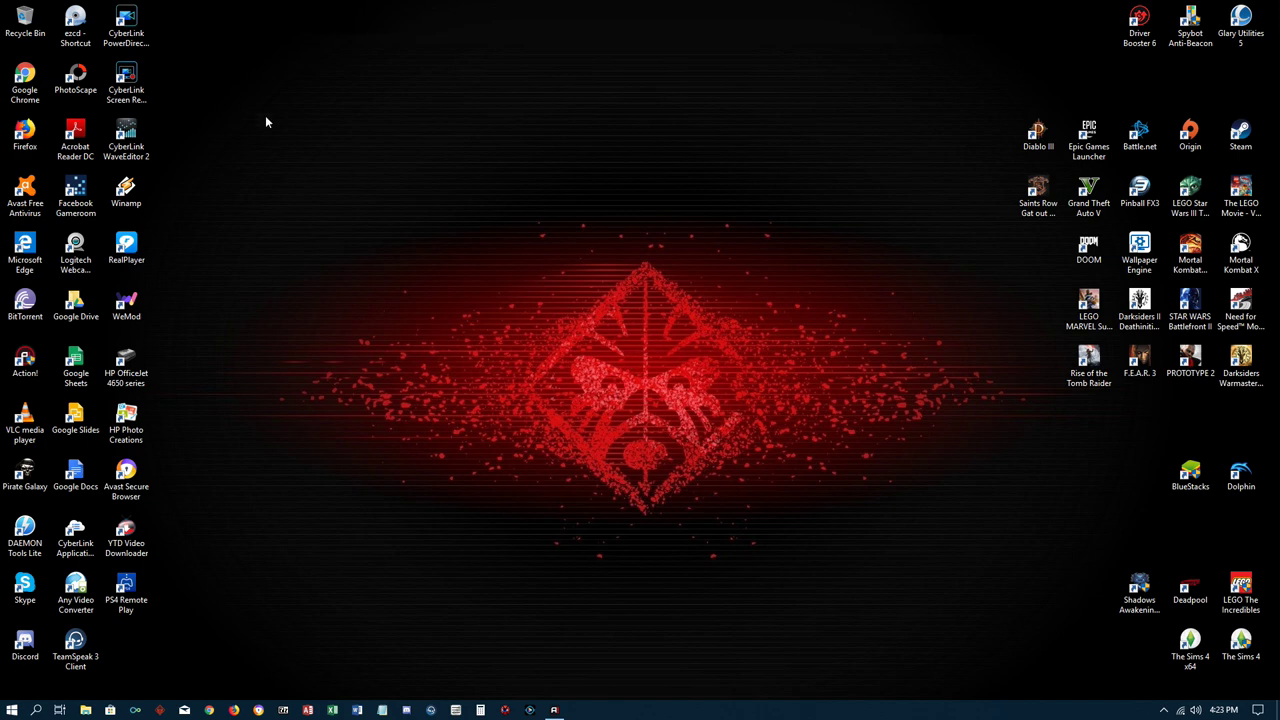
- Open EZ CD Audio Converter and switch to the Audio CD Ripper
{"action": "left_click", "coordinate": [81, 35]}
{"action": "double_click", "coordinate": [81, 35]}
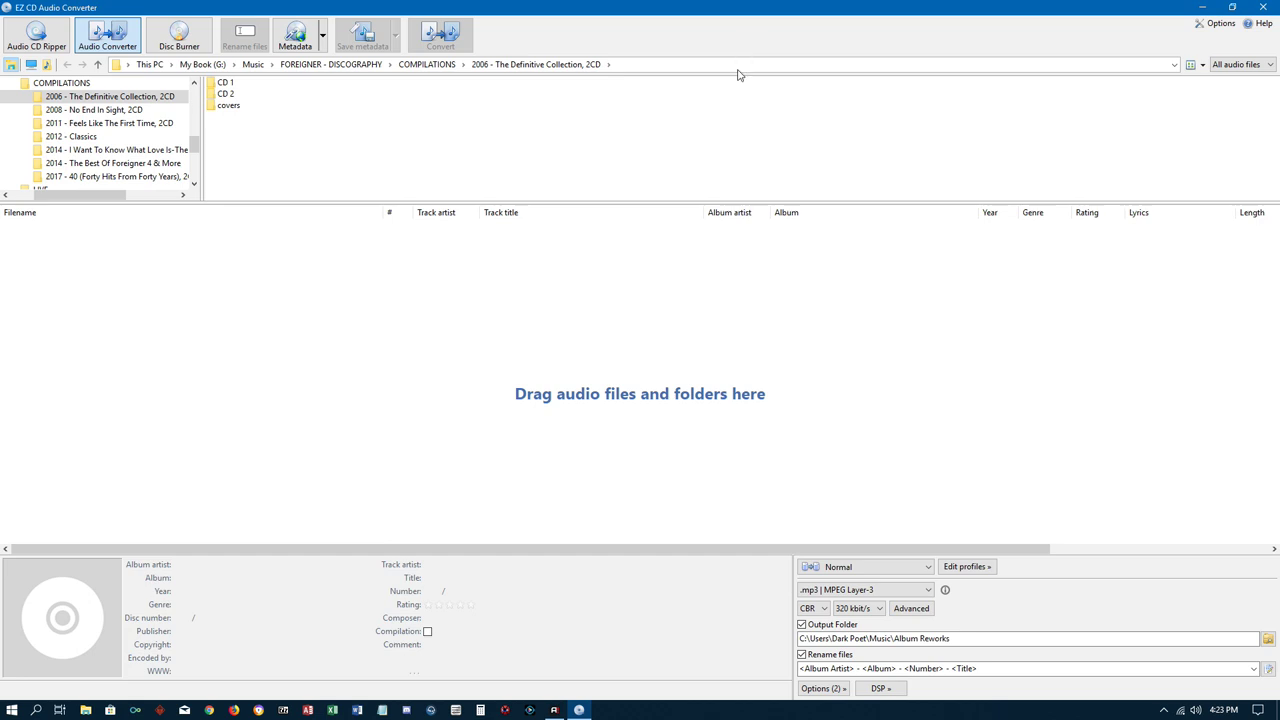
{"action": "left_click", "coordinate": [36, 35]}
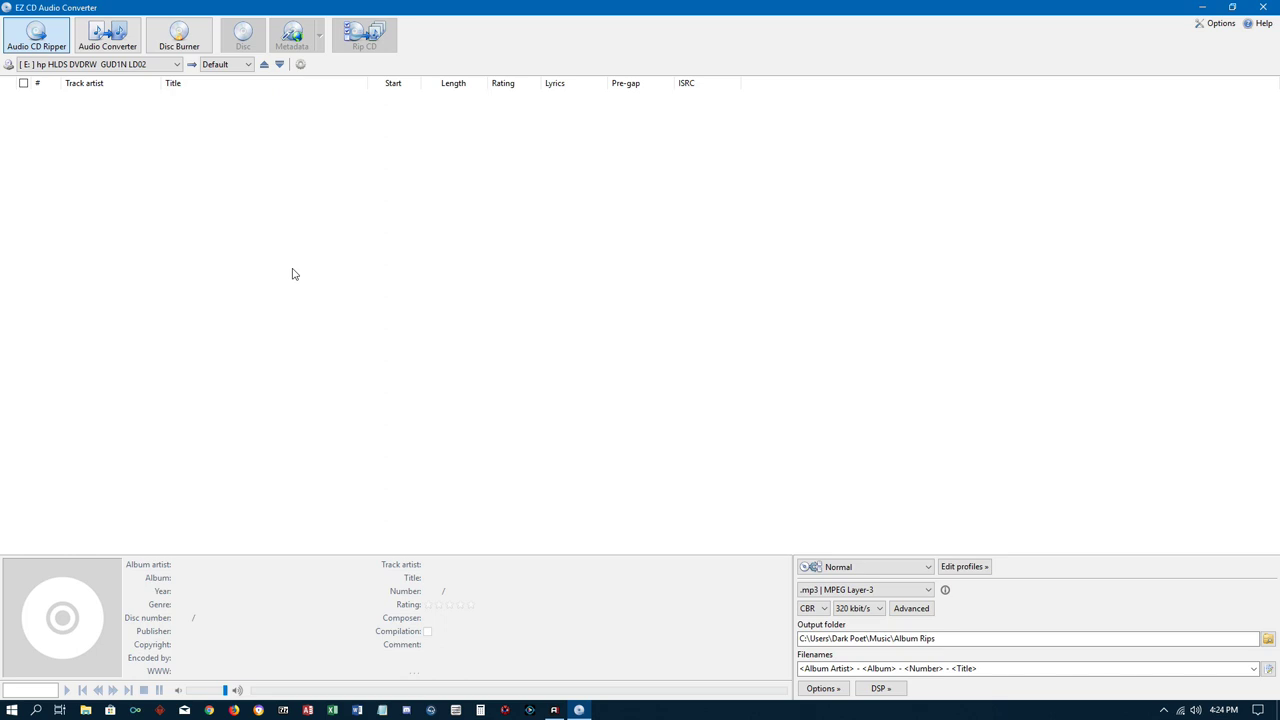
- Check the ripper's available disc drives, output folder and filename pattern
{"action": "left_click", "coordinate": [173, 68]}
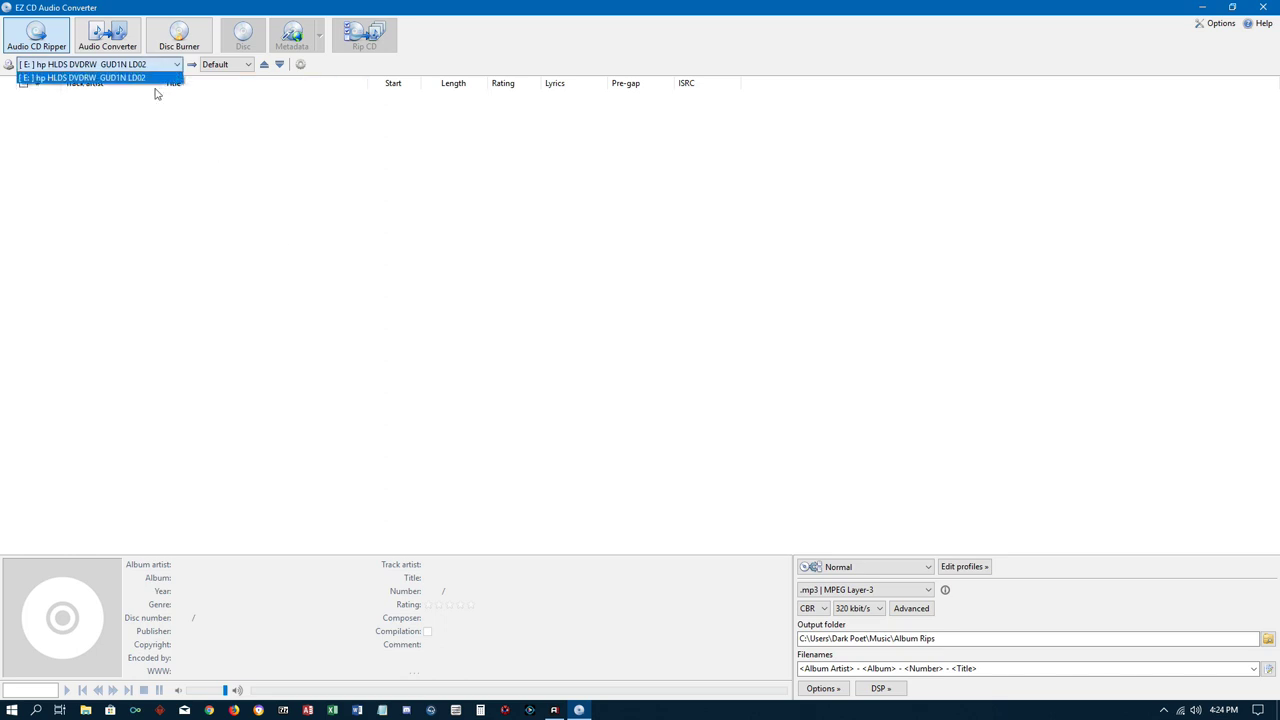
{"action": "left_click", "coordinate": [195, 194]}
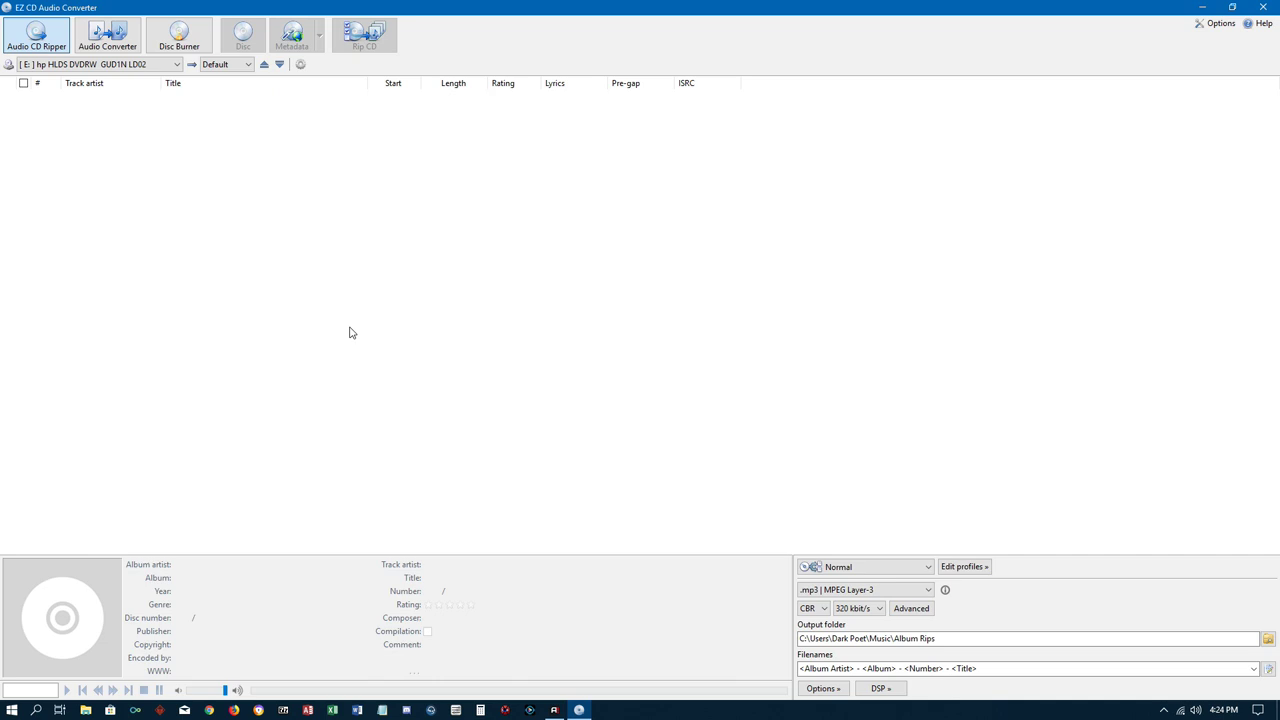
{"action": "left_click", "coordinate": [176, 64]}
{"action": "left_click", "coordinate": [105, 77]}
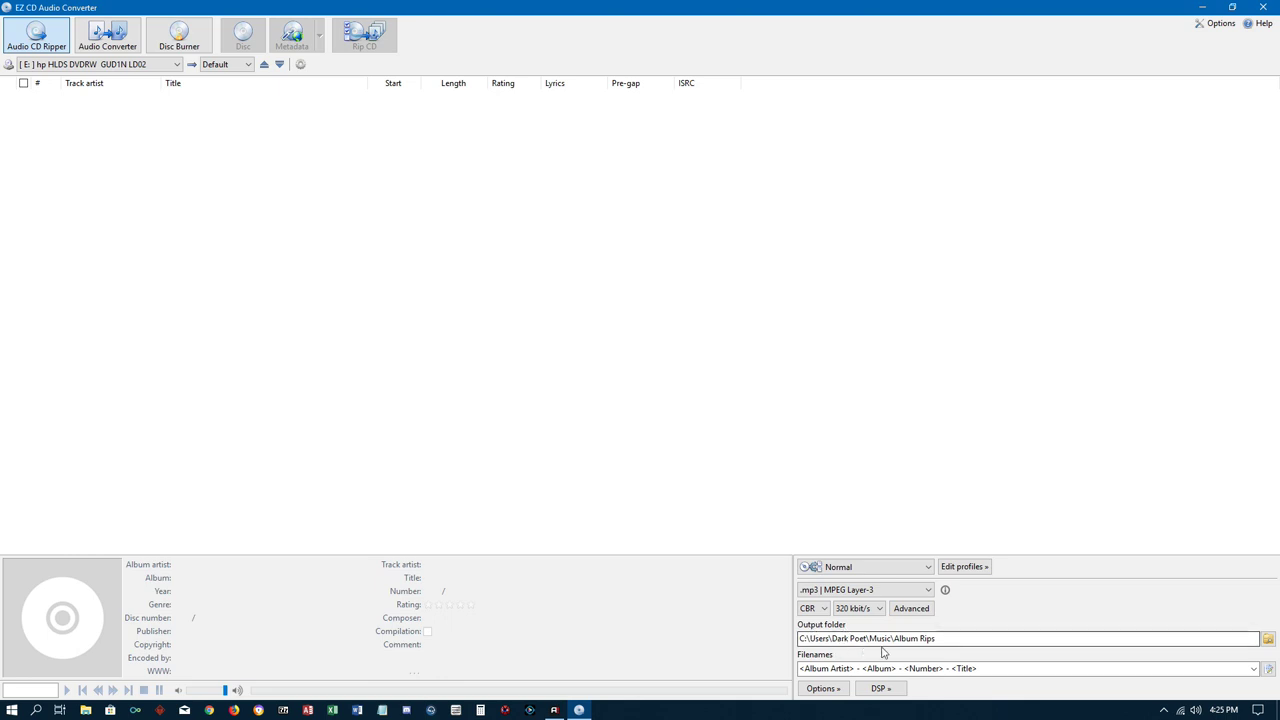
{"action": "left_click", "coordinate": [924, 645]}
{"action": "left_click", "coordinate": [823, 669]}
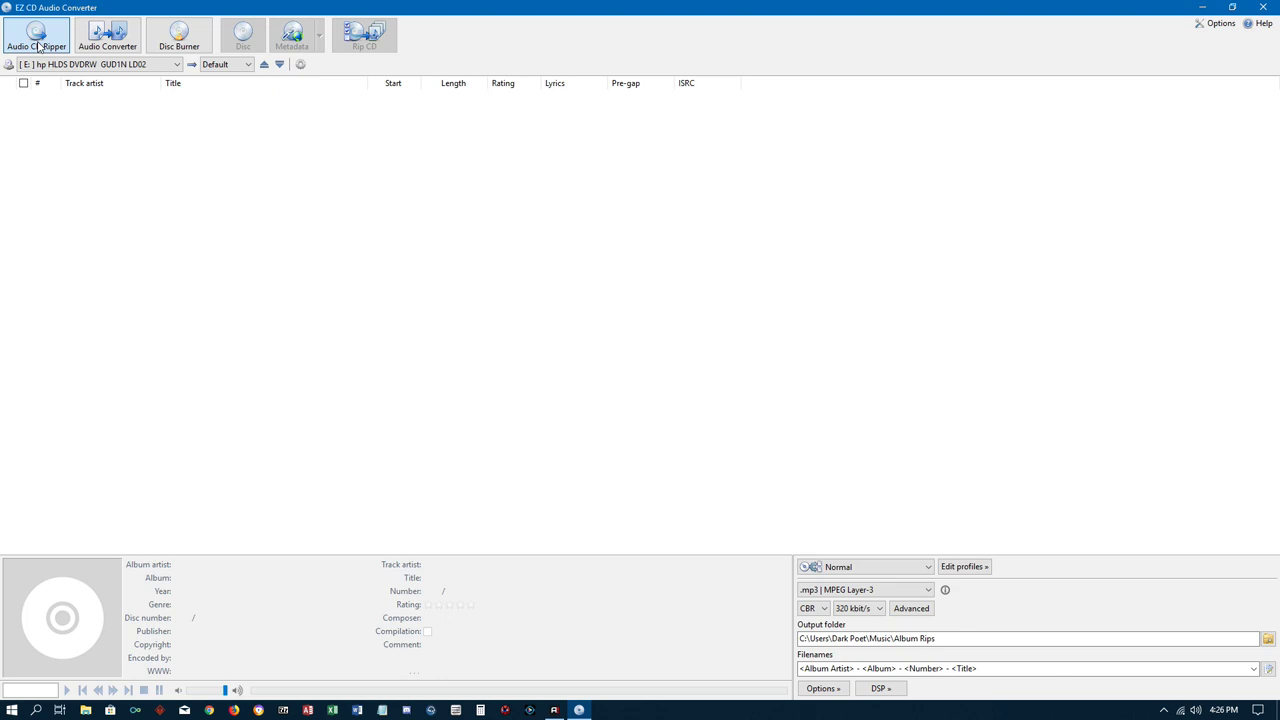
- Look through the audio output formats offered for CD ripping, from AAC to WavPack
{"action": "left_click", "coordinate": [929, 592]}
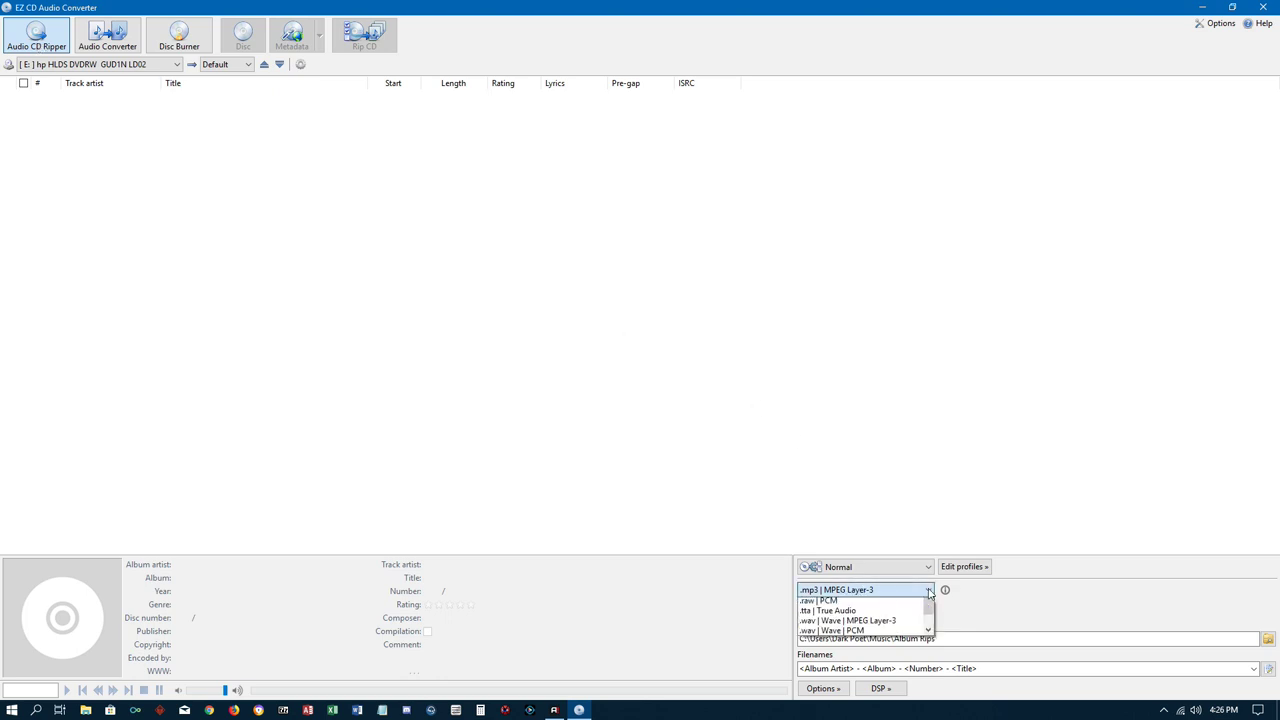
{"action": "scroll", "coordinate": [930, 625], "scroll_direction": "up", "scroll_amount": 2}
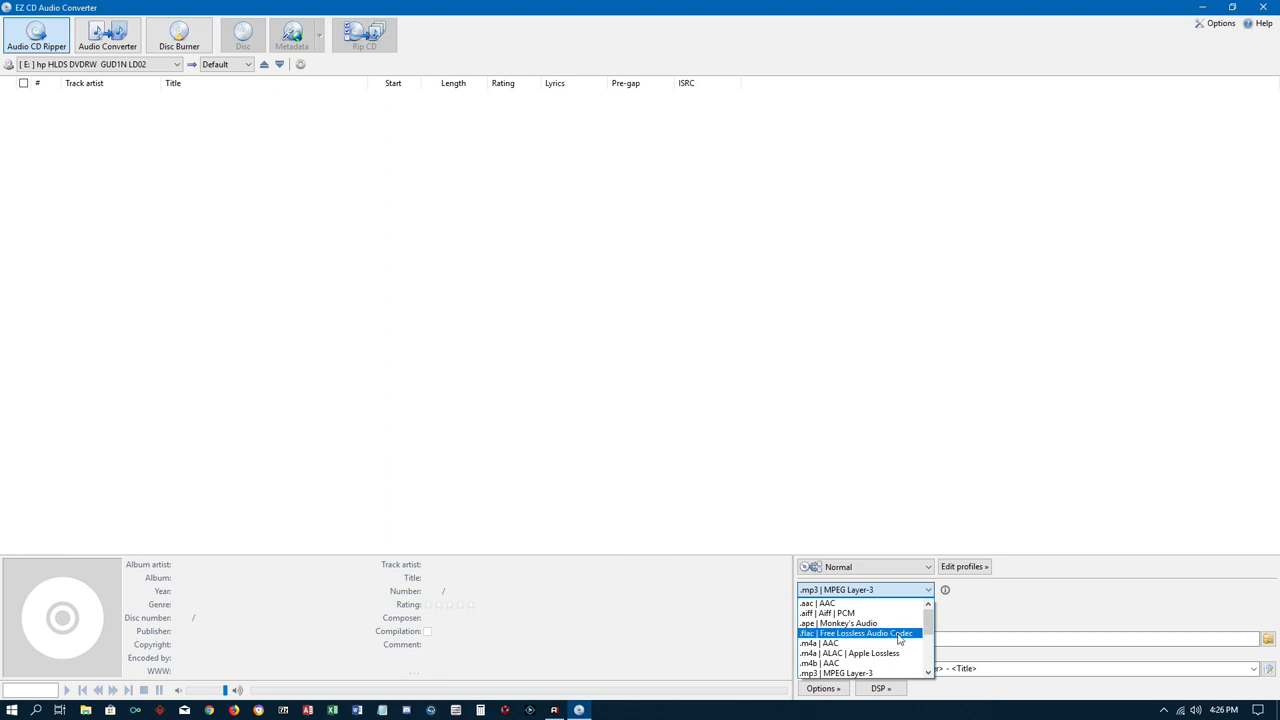
{"action": "left_click_drag", "start_coordinate": [928, 620], "coordinate": [928, 660]}
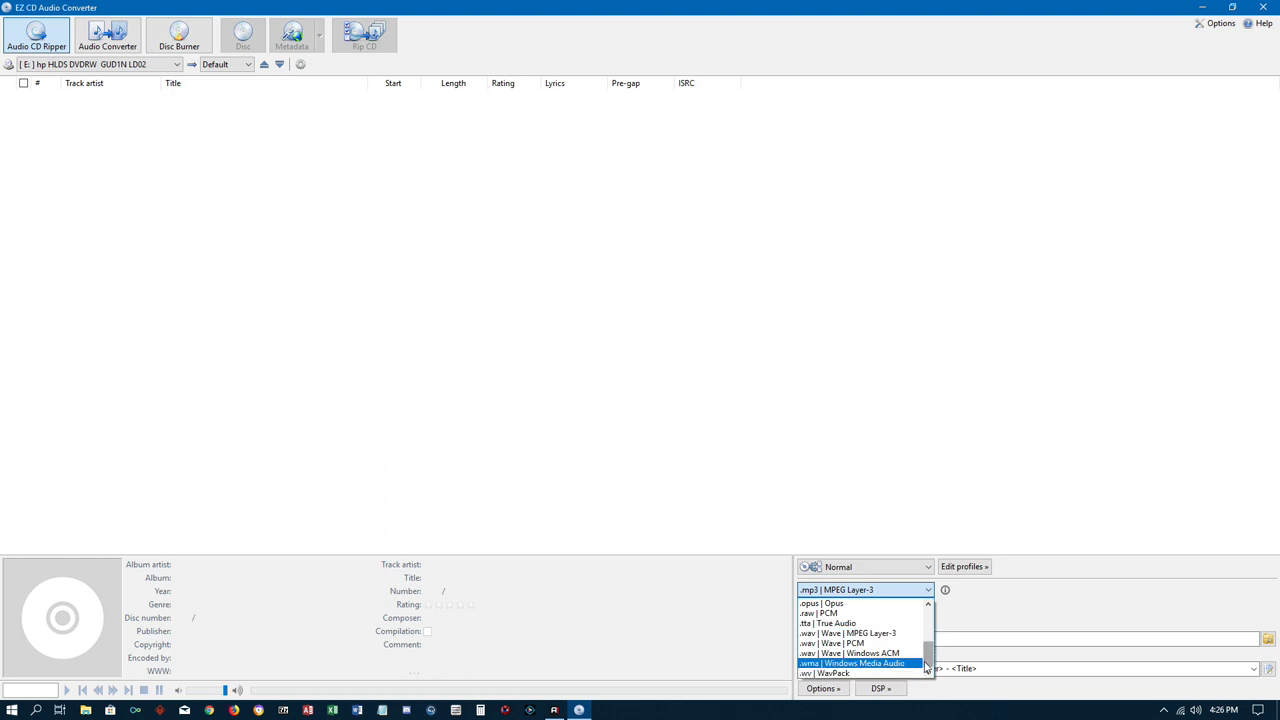
{"action": "left_click_drag", "start_coordinate": [926, 667], "coordinate": [930, 622]}
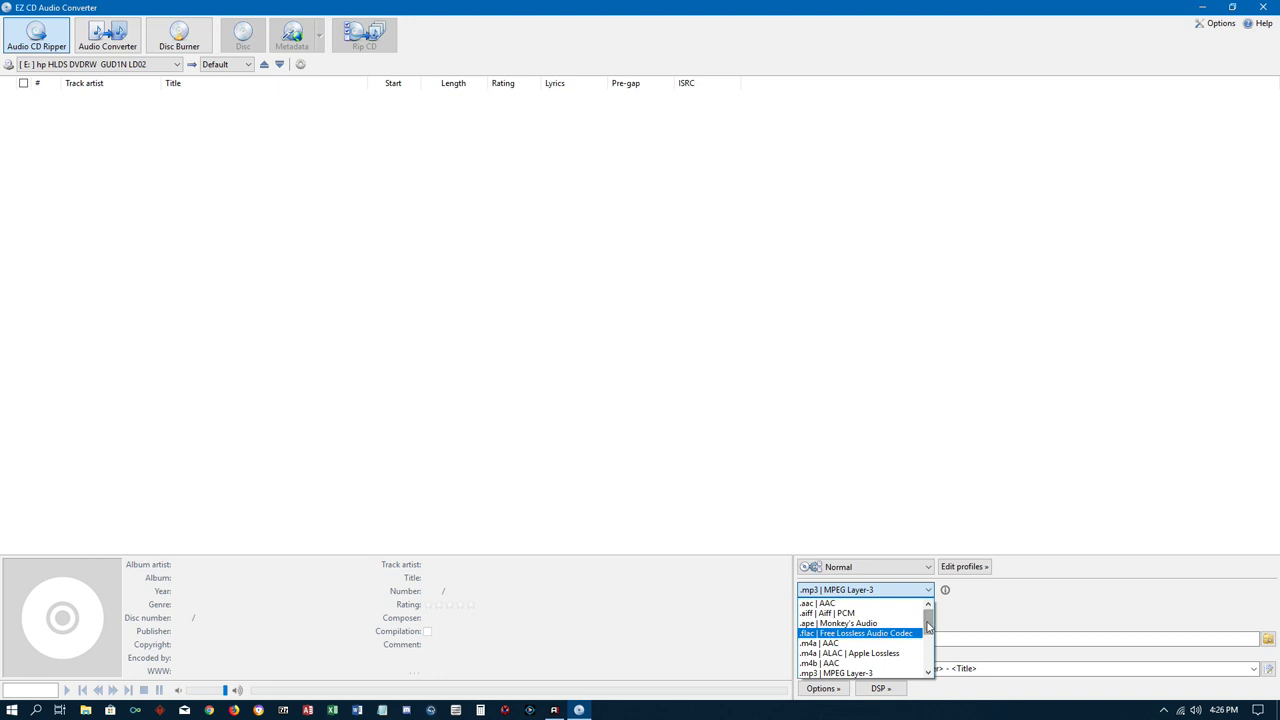
{"action": "left_click", "coordinate": [928, 638]}
{"action": "left_click_drag", "start_coordinate": [928, 638], "coordinate": [928, 665]}
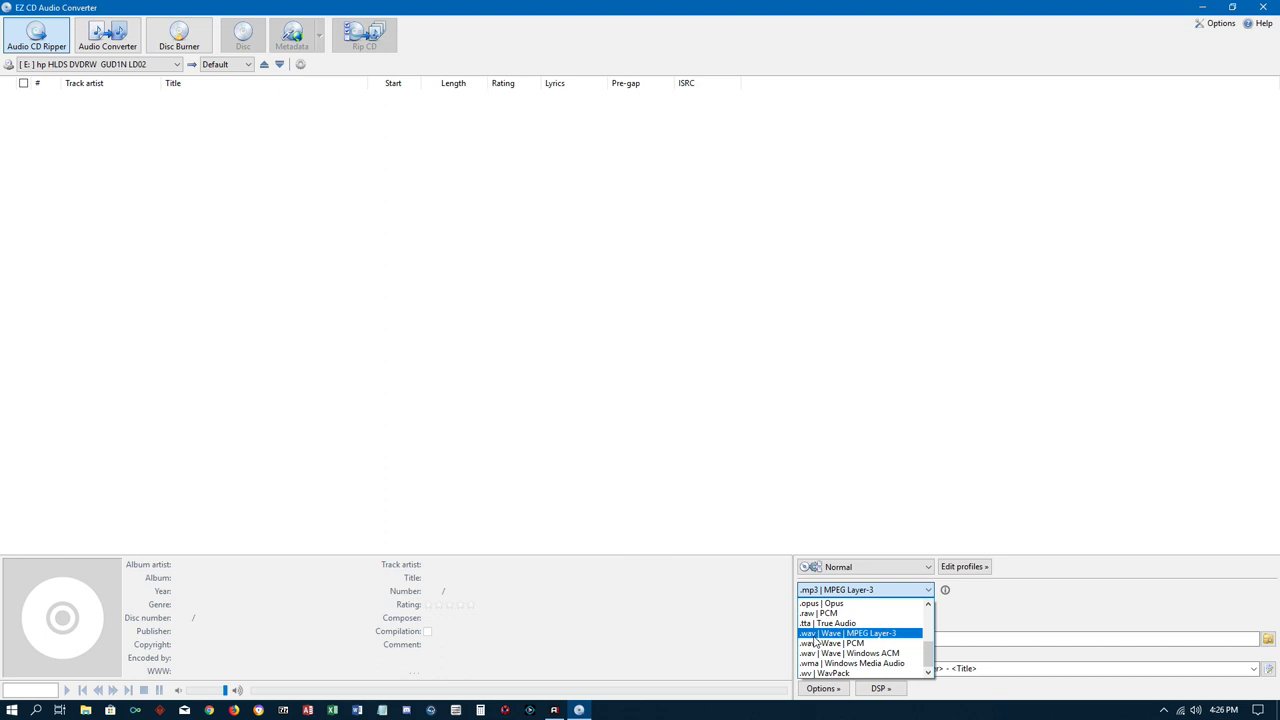
{"action": "left_click_drag", "start_coordinate": [930, 657], "coordinate": [929, 625]}
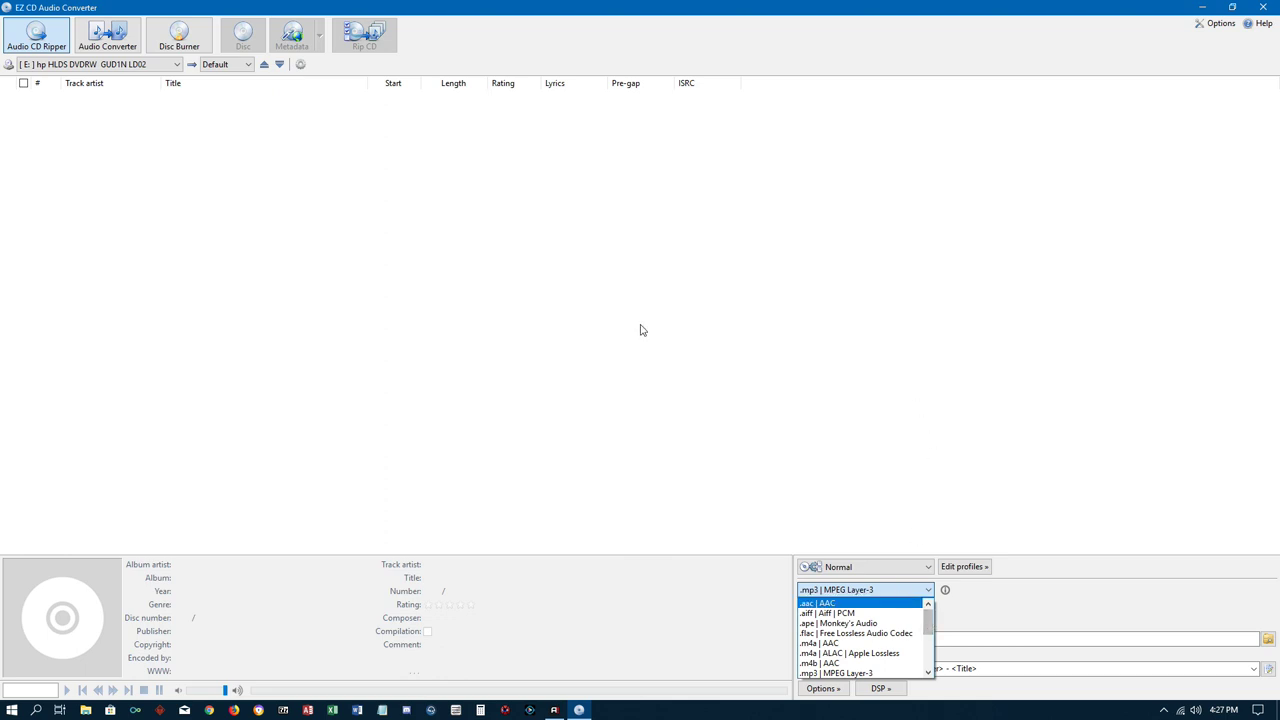
{"action": "left_click", "coordinate": [176, 47]}
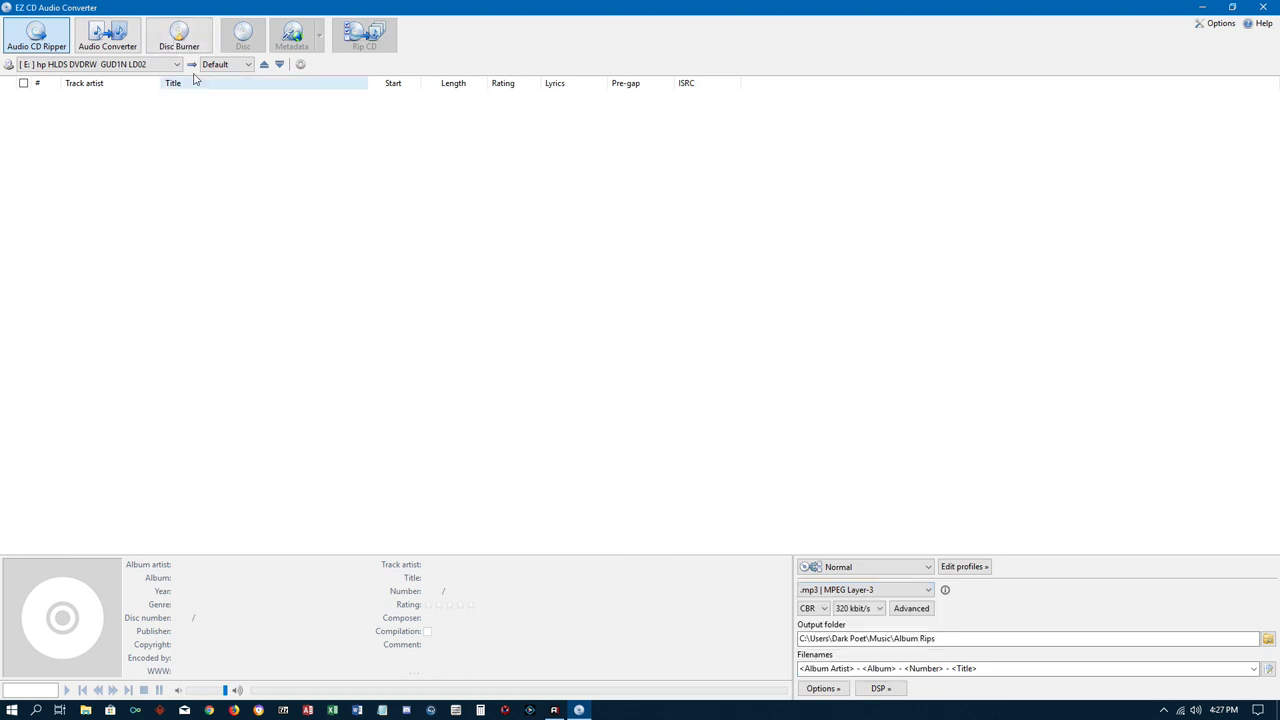
- Add the 2011 - Monument of Metal folder to the Disc Burner's audio CD compilation and select all its tracks
{"action": "left_click", "coordinate": [186, 40]}
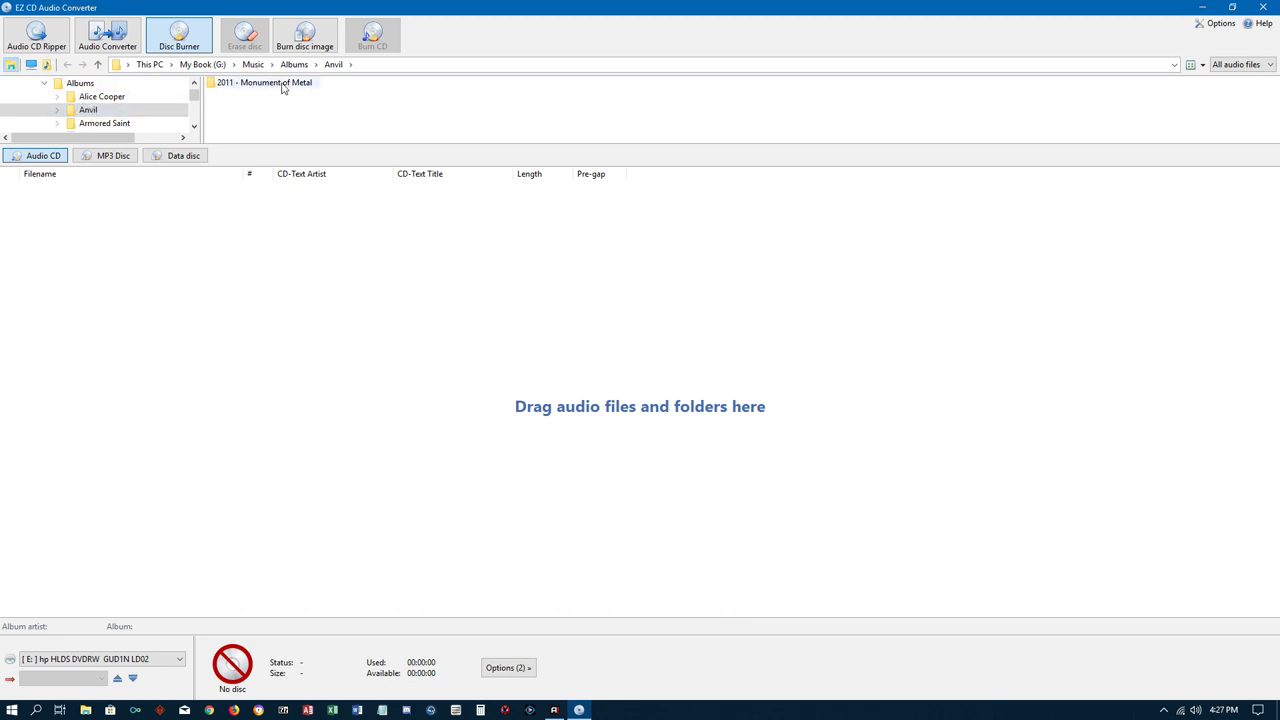
{"action": "mouse_move", "coordinate": [282, 88]}
{"action": "left_mouse_down"}
{"action": "mouse_move", "coordinate": [266, 357]}
{"action": "mouse_move", "coordinate": [257, 347]}
{"action": "left_mouse_up"}
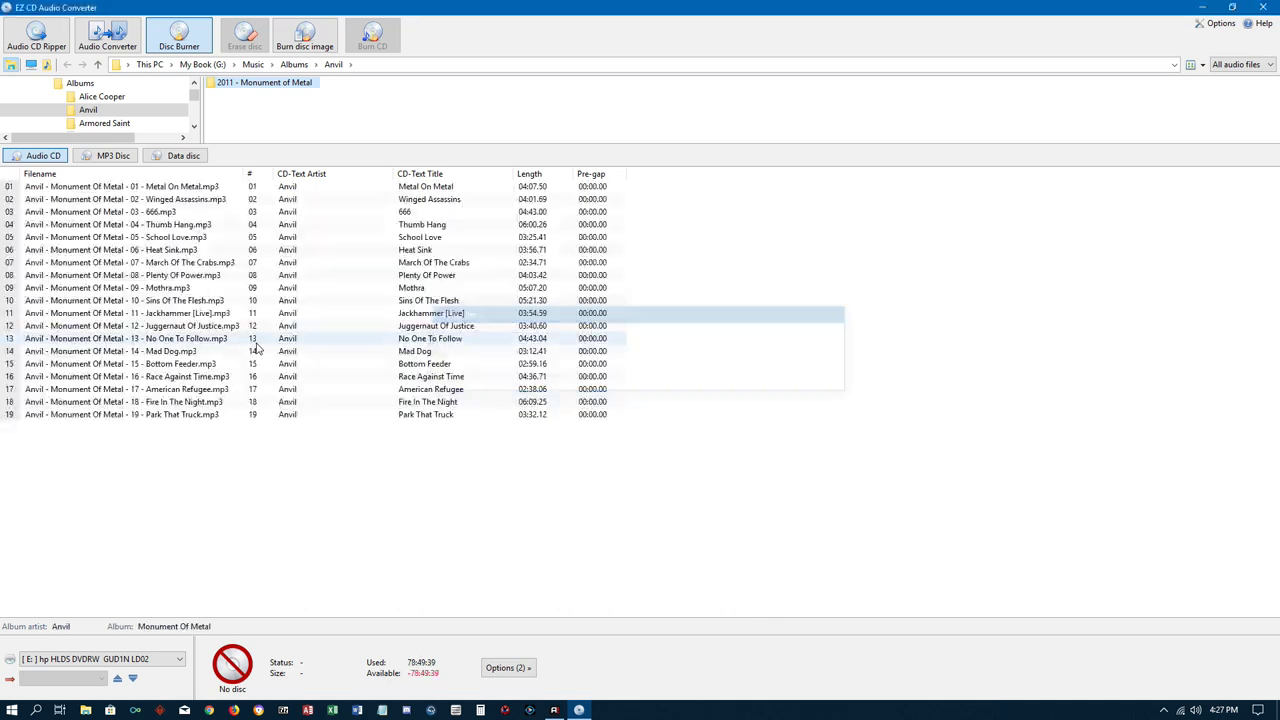
{"action": "left_click", "coordinate": [135, 188]}
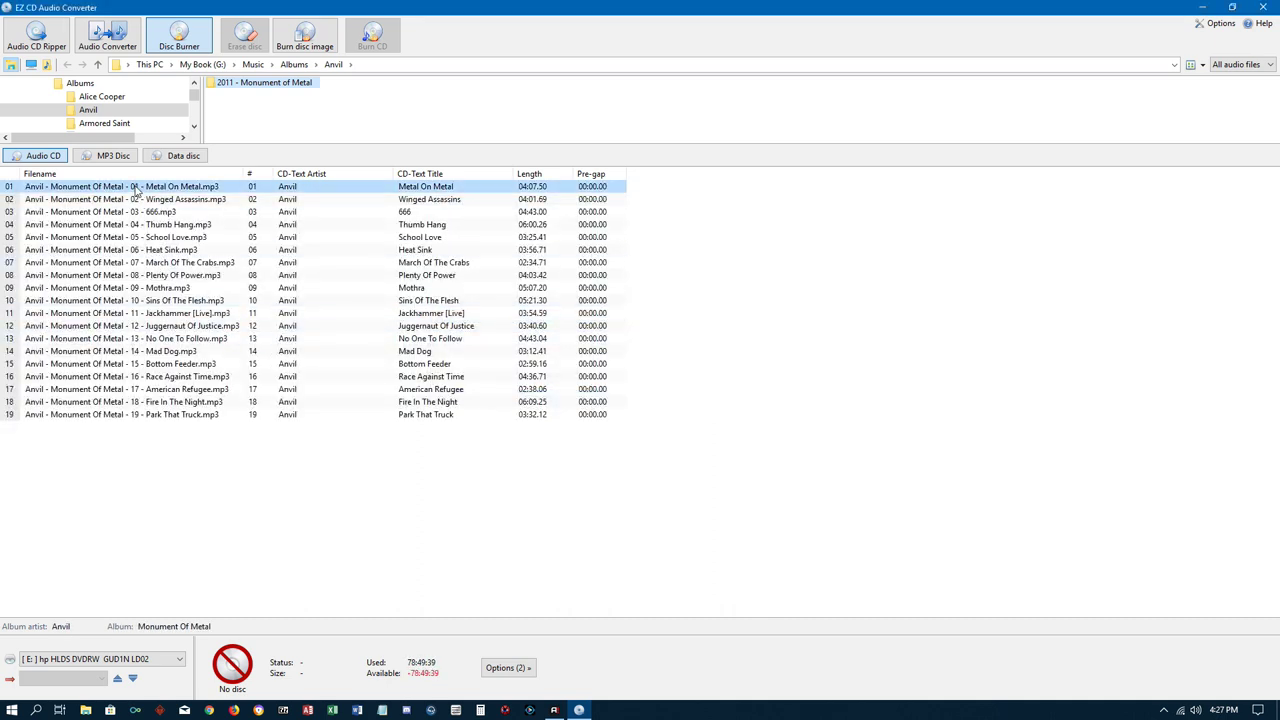
{"action": "key", "text": "shift+Down"}
{"action": "key", "text": "shift+Down"}
{"action": "key", "text": "shift+Down"}
{"action": "key", "text": "shift+Down"}
{"action": "key", "text": "shift+Down"}
{"action": "key", "text": "shift+Down"}
{"action": "key", "text": "shift+Down"}
{"action": "key", "text": "shift+Down"}
{"action": "key", "text": "shift+Down"}
{"action": "key", "text": "shift+Down"}
{"action": "key", "text": "shift+Down"}
{"action": "key", "text": "shift+Down"}
{"action": "key", "text": "shift+Down"}
{"action": "key", "text": "shift+Down"}
{"action": "key", "text": "shift+Down"}
{"action": "key", "text": "shift+Down"}
{"action": "key", "text": "shift+Down"}
{"action": "key", "text": "shift+Down"}
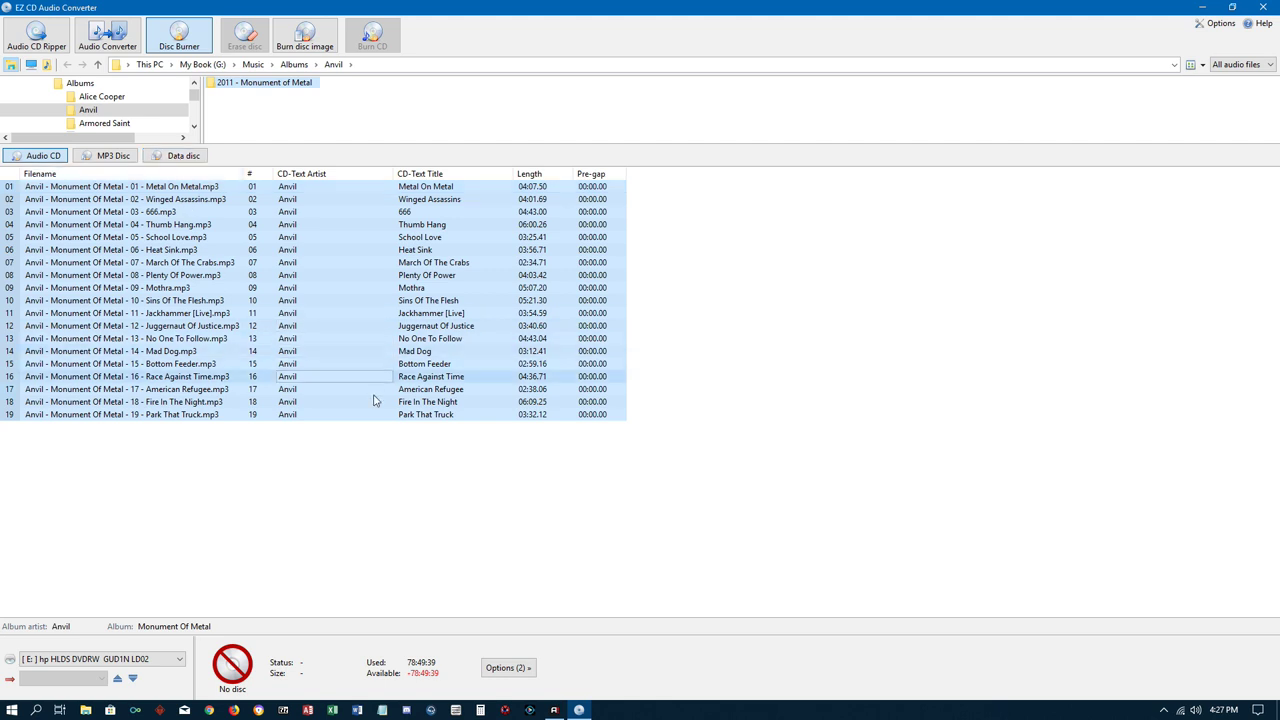
- Enable gaps between tracks in the audio CD options, trying 1 and 2 seconds before choosing 3 seconds
{"action": "left_click", "coordinate": [530, 668]}
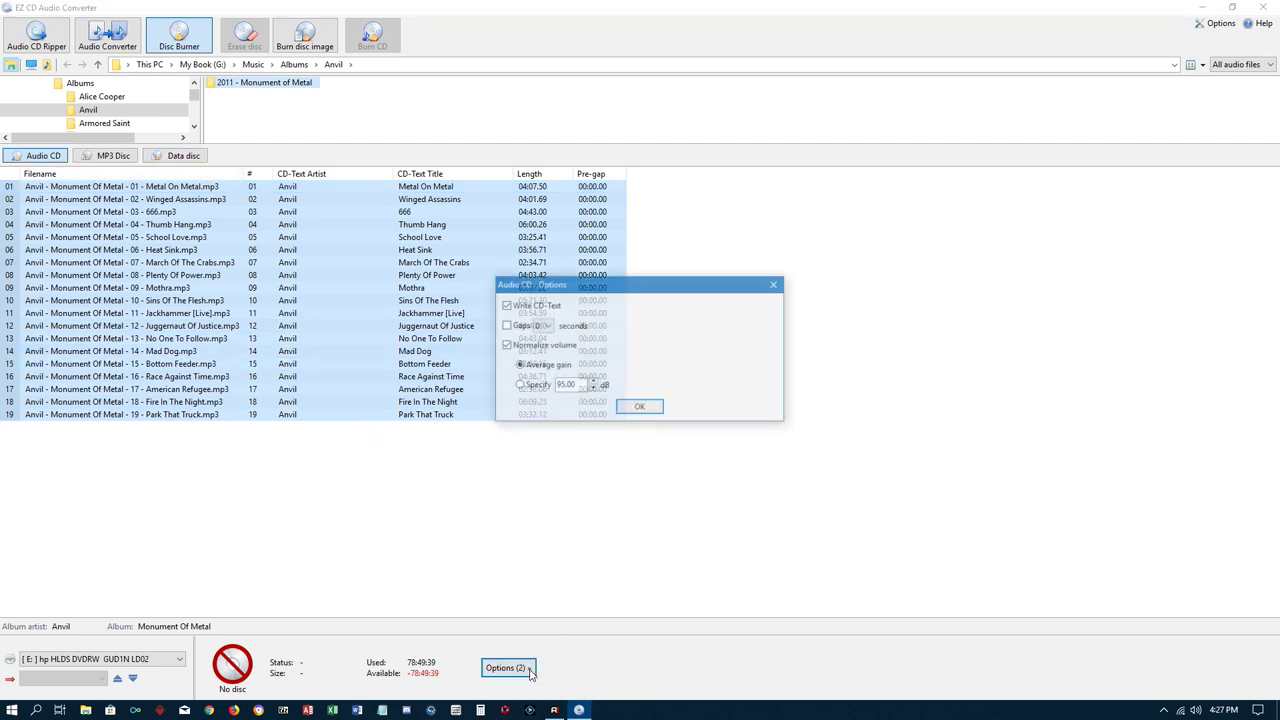
{"action": "left_click", "coordinate": [505, 327]}
{"action": "left_click", "coordinate": [541, 326]}
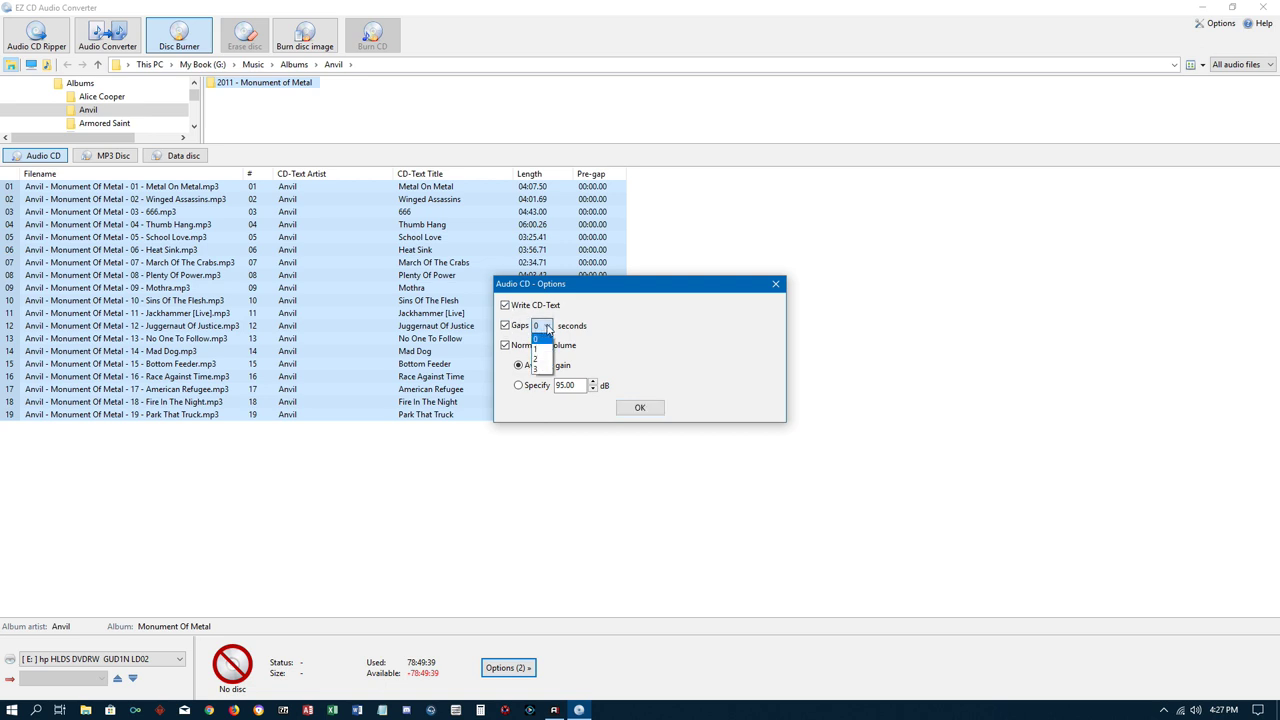
{"action": "left_click", "coordinate": [546, 348]}
{"action": "left_click", "coordinate": [541, 326]}
{"action": "left_click", "coordinate": [545, 358]}
{"action": "left_click", "coordinate": [541, 326]}
{"action": "left_click", "coordinate": [546, 369]}
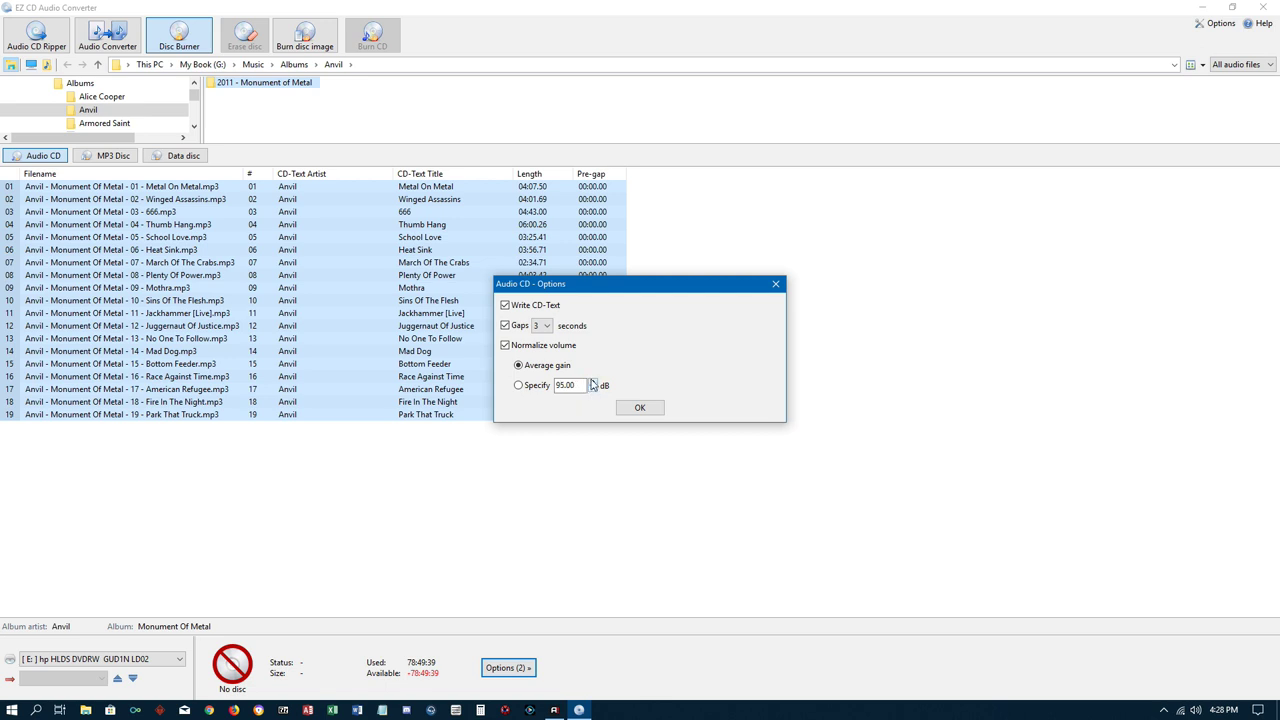
- Turn off volume normalization and track gaps in the audio CD options
{"action": "left_click", "coordinate": [505, 345]}
{"action": "left_click", "coordinate": [505, 325]}
{"action": "left_click", "coordinate": [642, 408]}
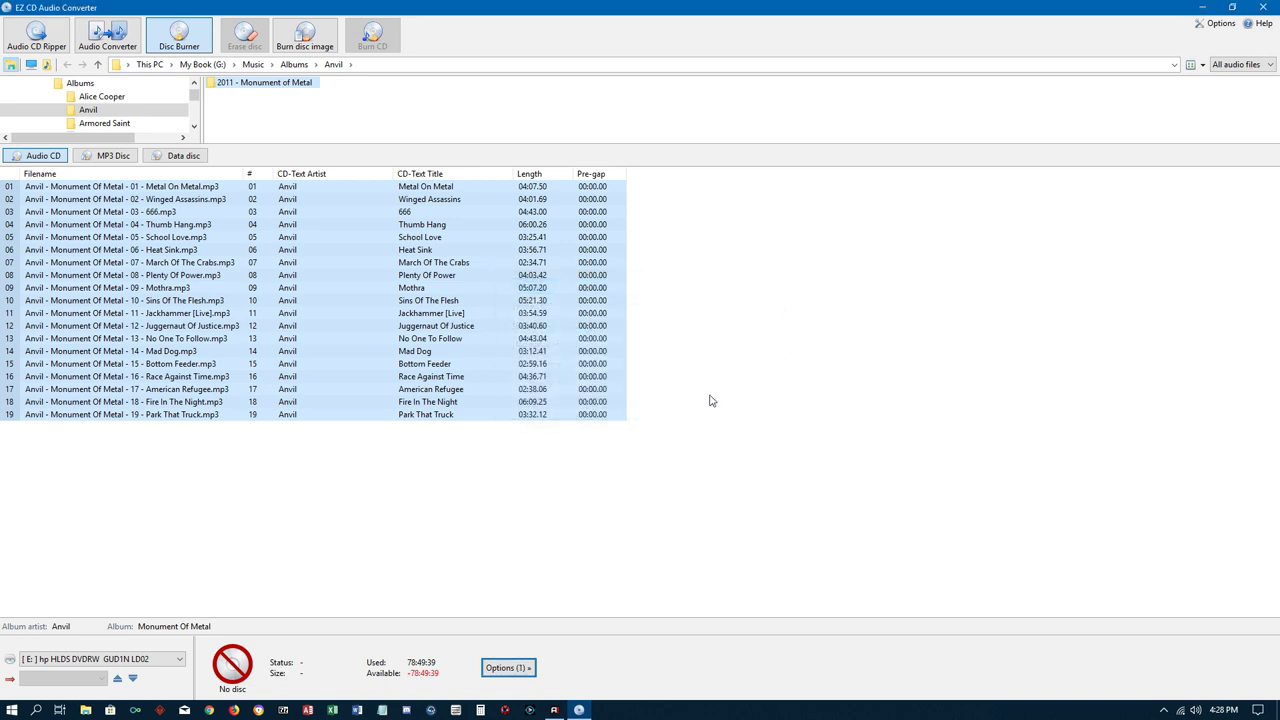
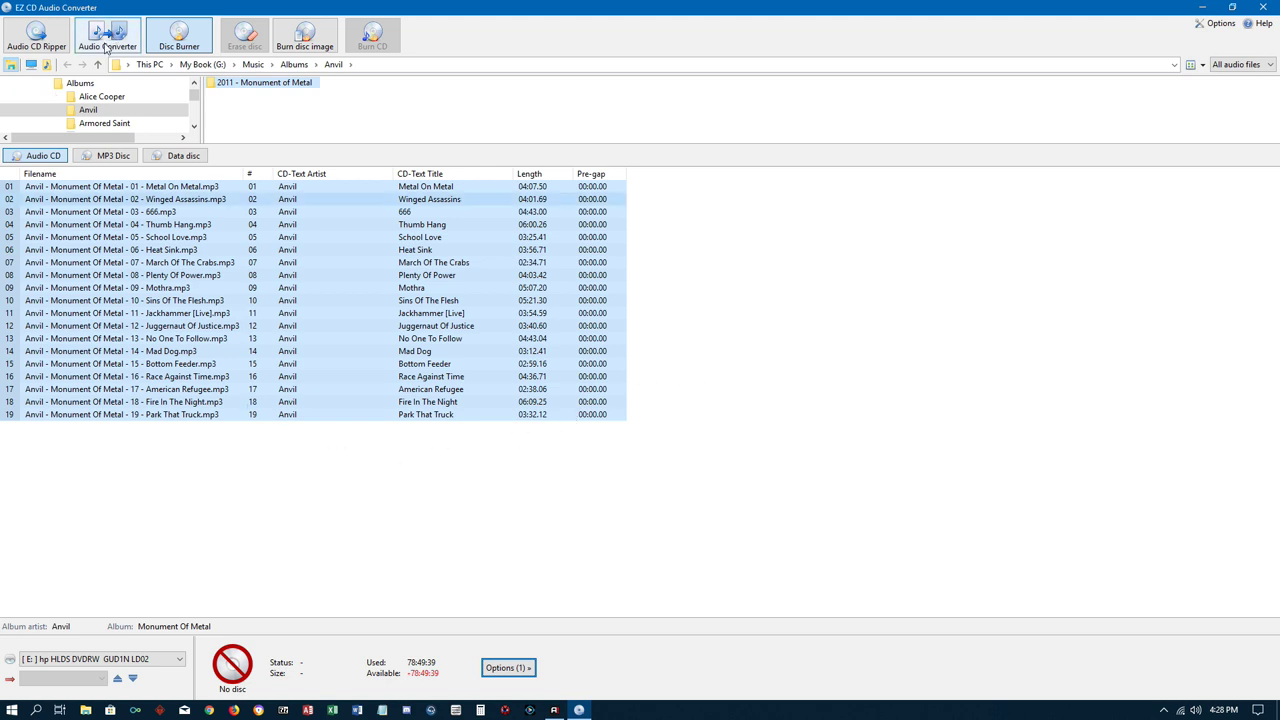
- Switch to the Audio Converter and check the MP3 bitrate choices, keeping 320 kbit/s
{"action": "left_click", "coordinate": [106, 40]}
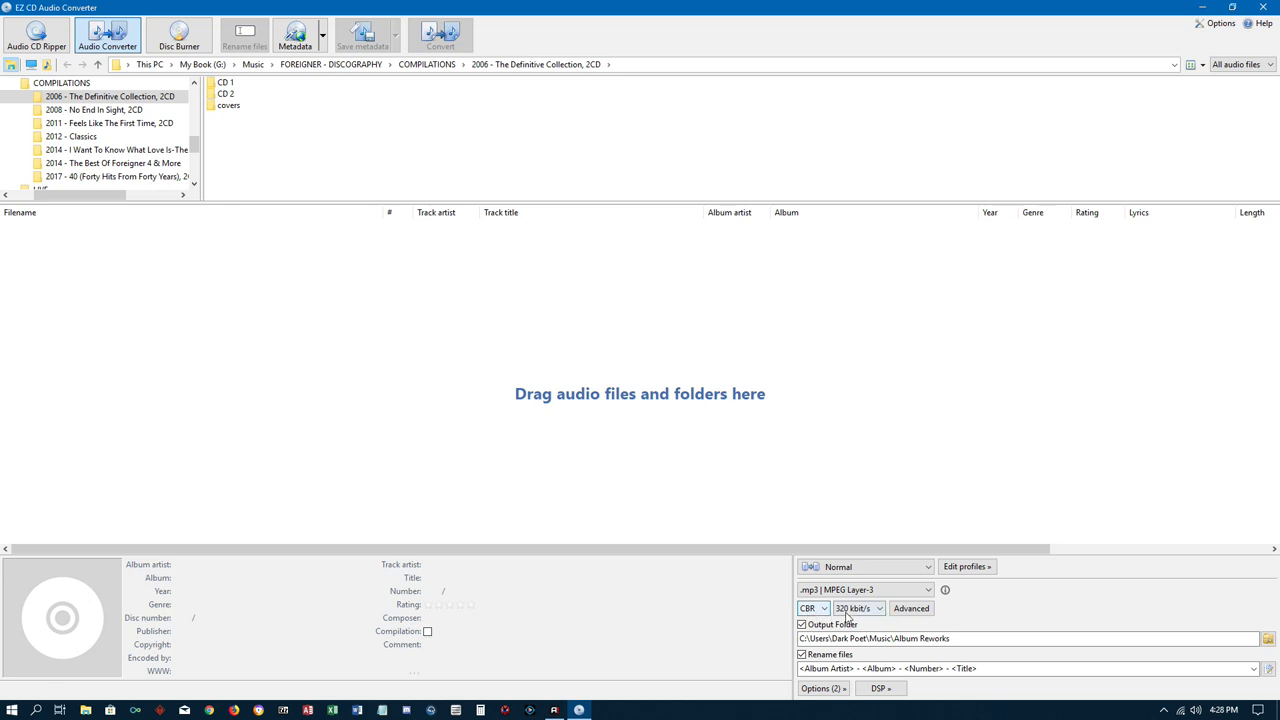
{"action": "left_click", "coordinate": [878, 609]}
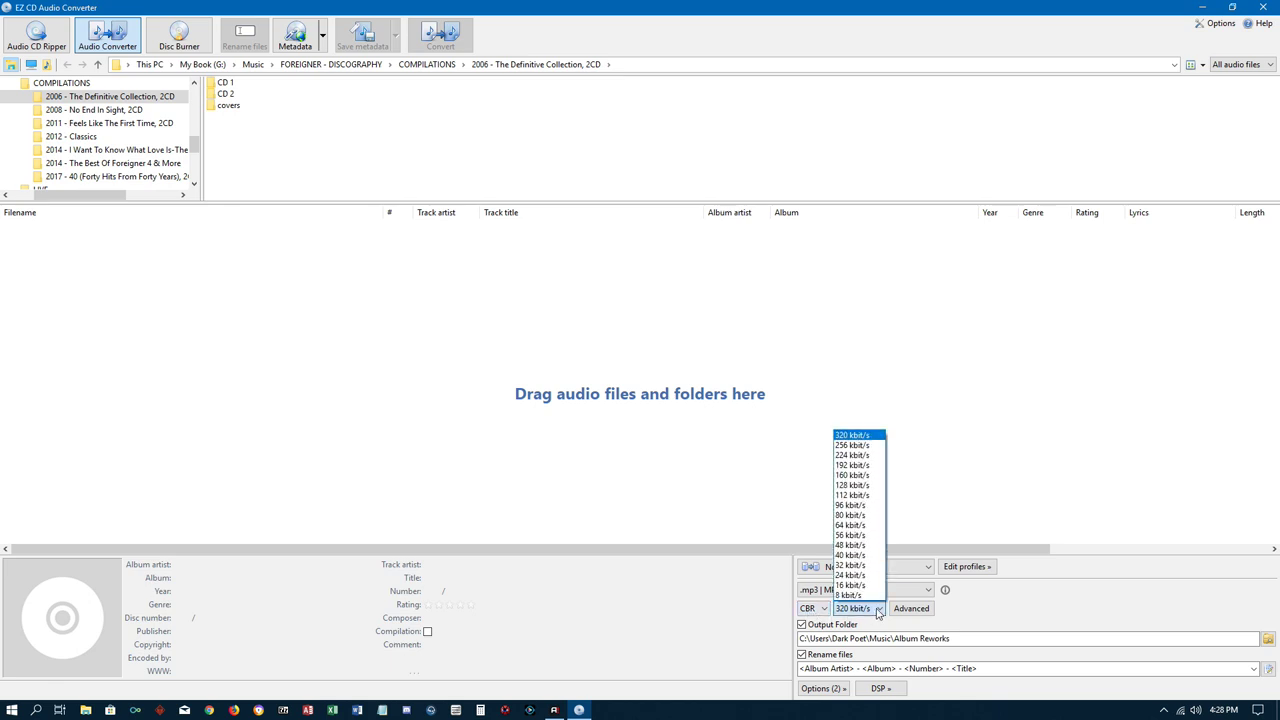
{"action": "left_click", "coordinate": [856, 443]}
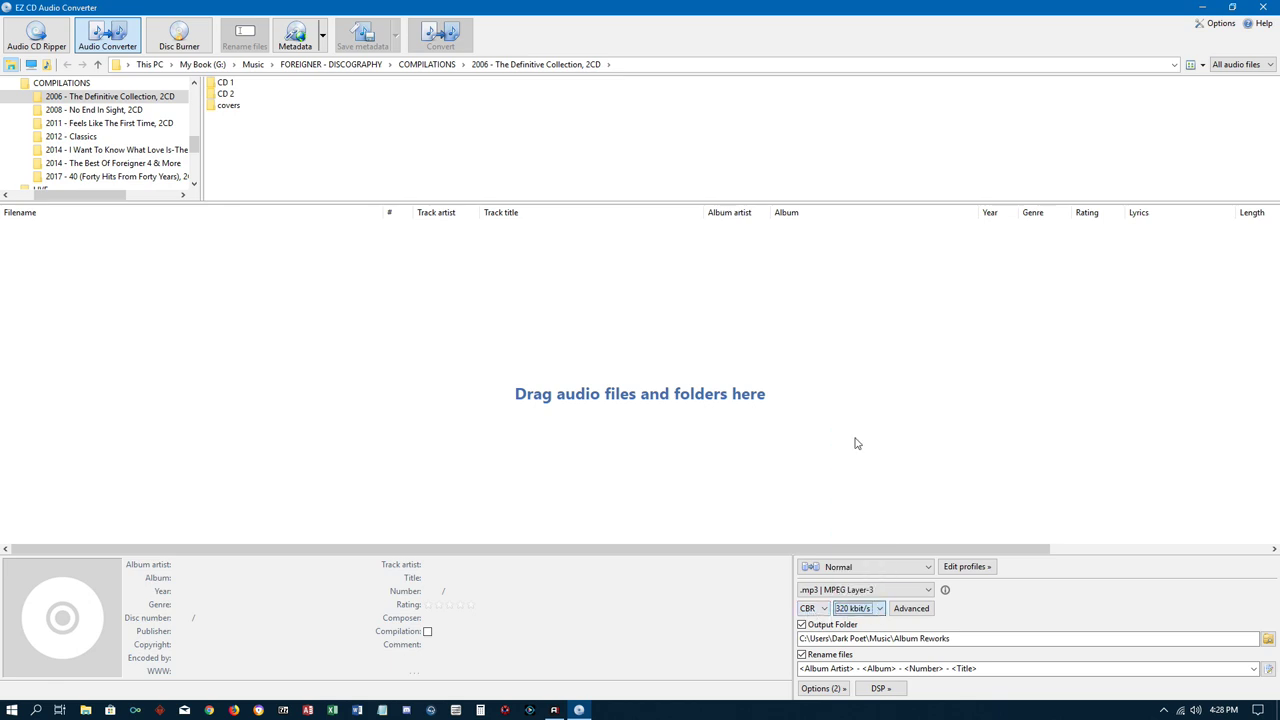
- Try Normal quality in the advanced MP3 properties, set it back to Highest, and keep the bitrate mode at CBR
{"action": "left_click", "coordinate": [910, 608]}
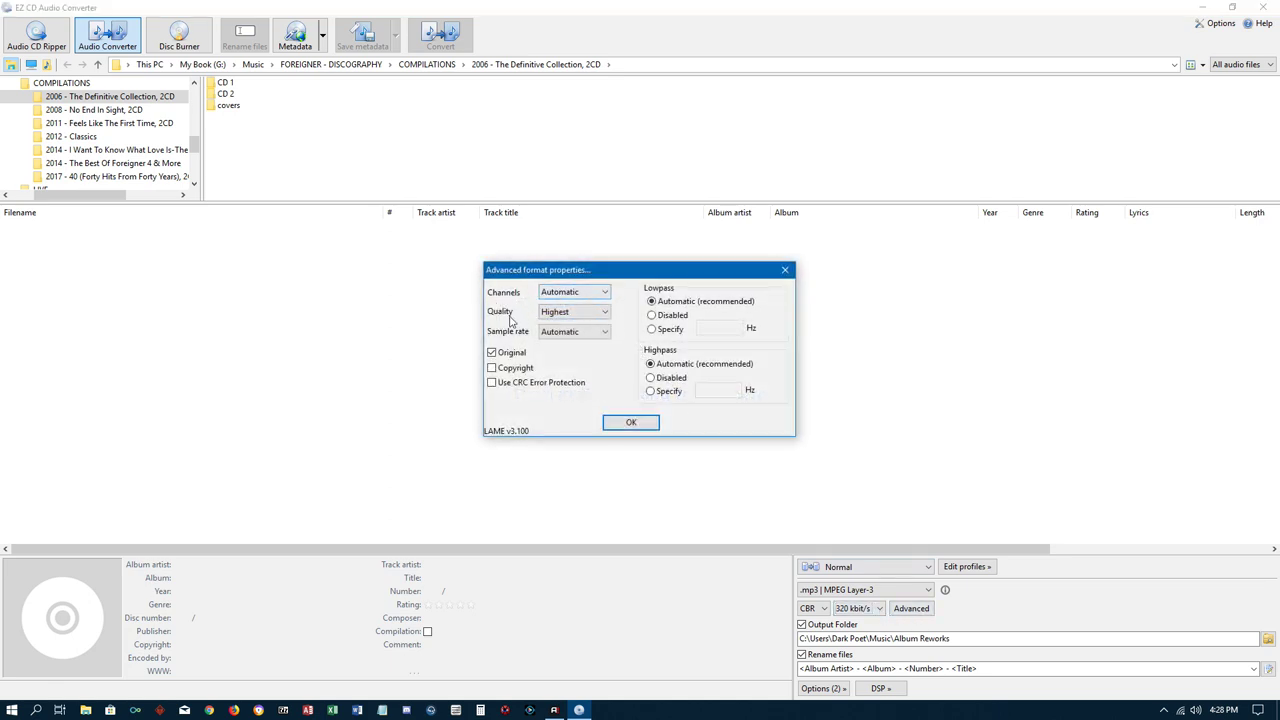
{"action": "left_click", "coordinate": [604, 313]}
{"action": "left_click", "coordinate": [604, 316]}
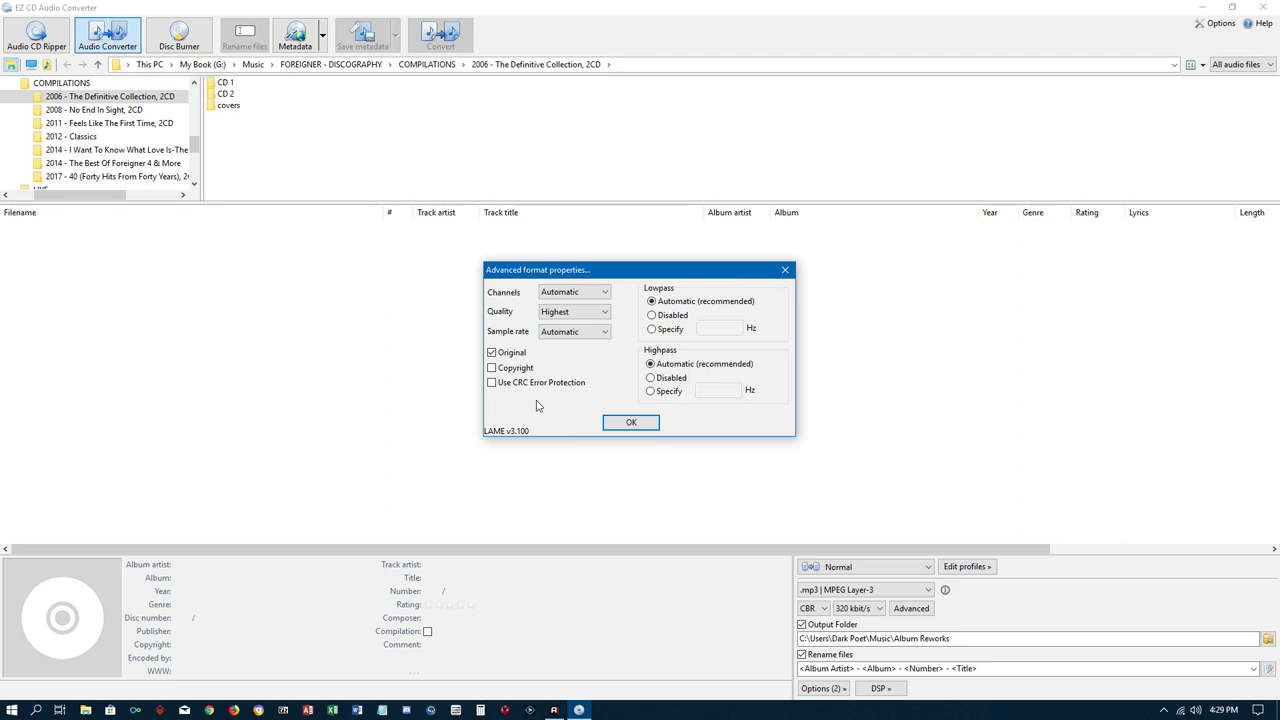
{"action": "left_click", "coordinate": [604, 314]}
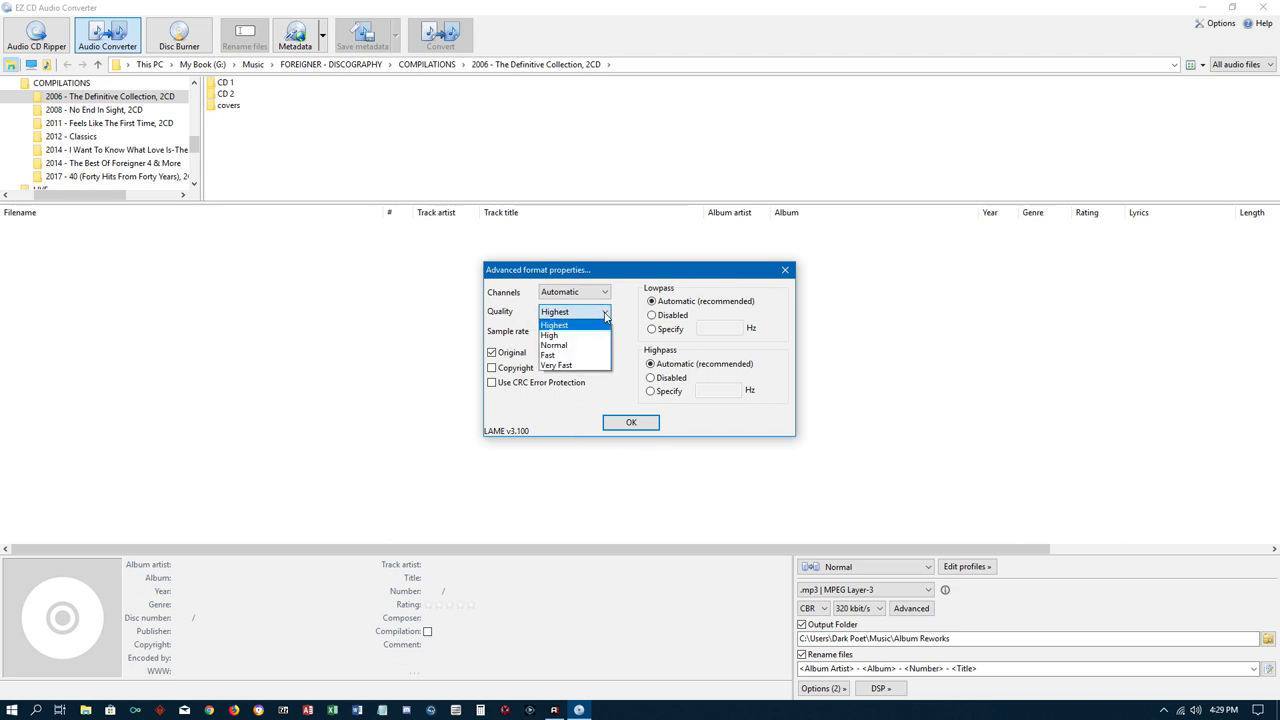
{"action": "left_click", "coordinate": [566, 345]}
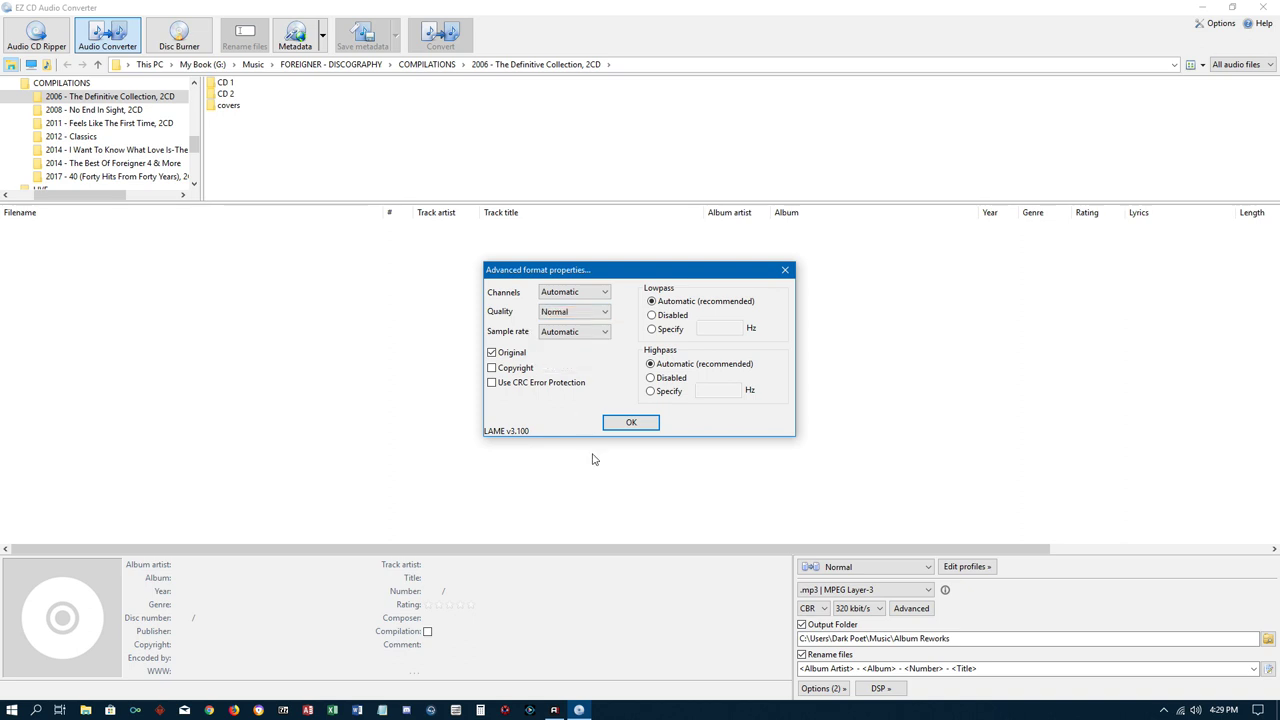
{"action": "left_click", "coordinate": [606, 314]}
{"action": "left_click", "coordinate": [556, 325]}
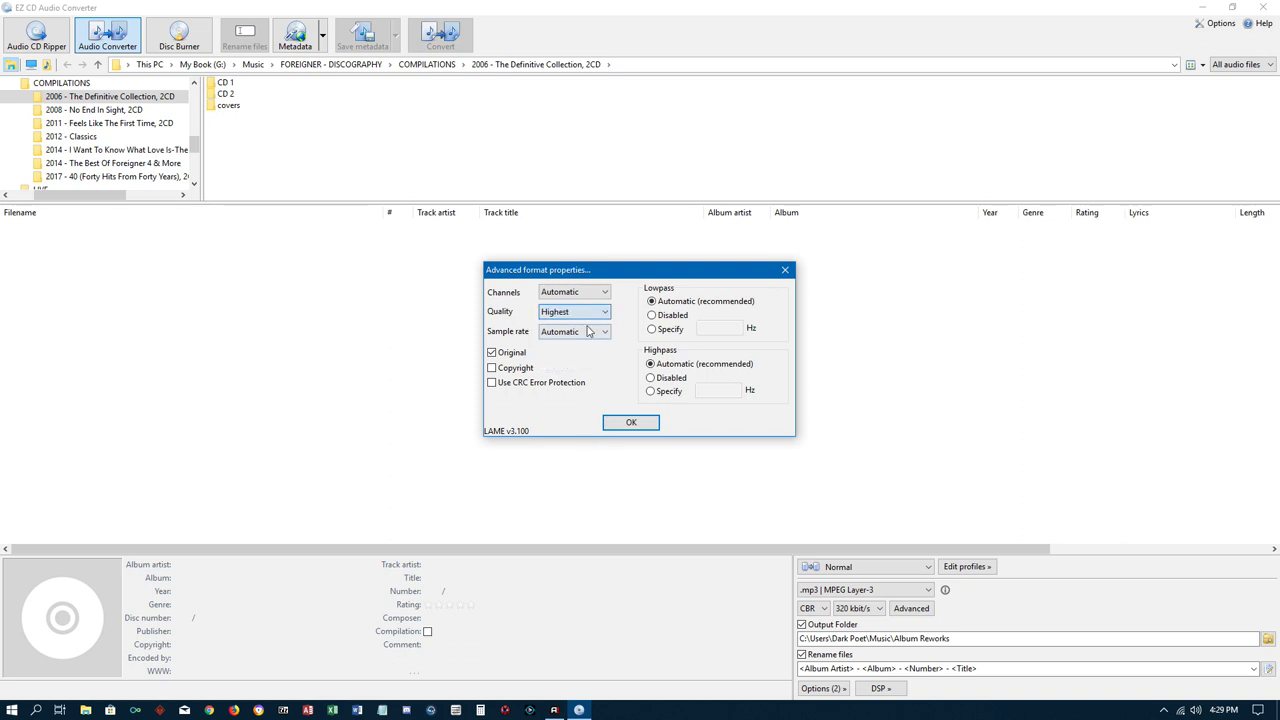
{"action": "left_click", "coordinate": [631, 424]}
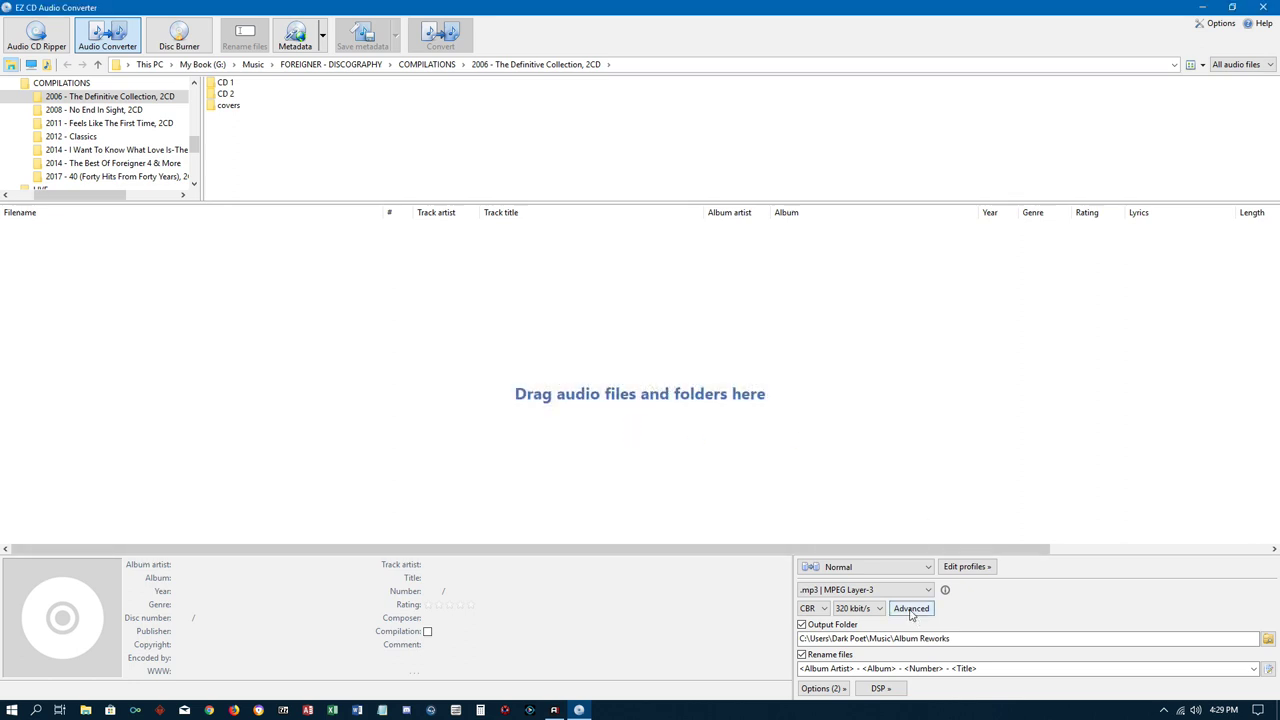
{"action": "left_click", "coordinate": [824, 609]}
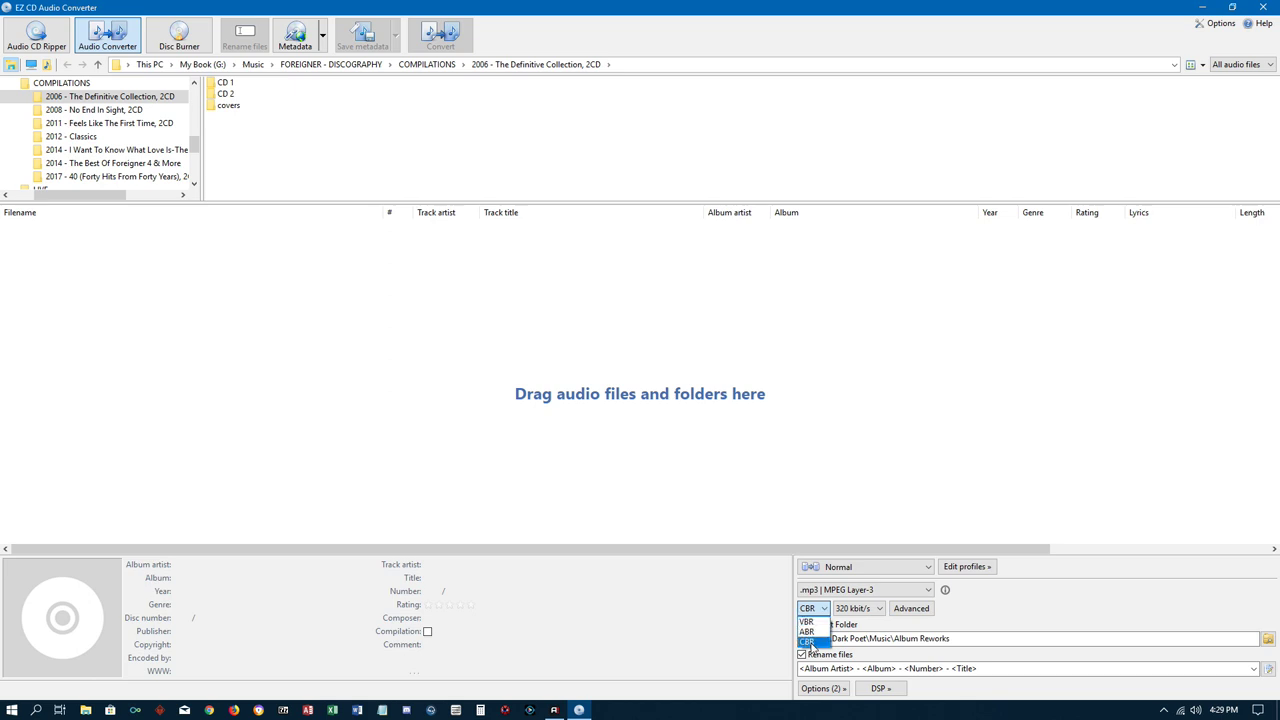
{"action": "left_click", "coordinate": [810, 643]}
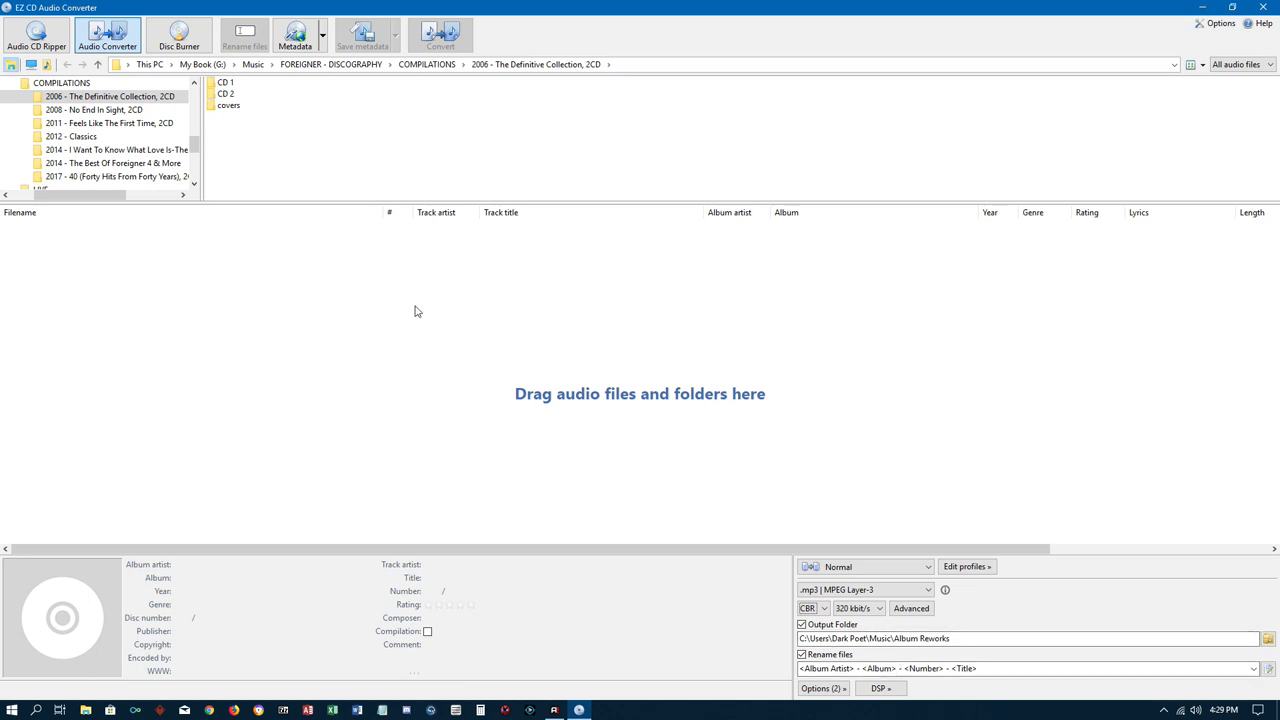
- Open the CD 1 folder and add all of its MP3 tracks to the conversion list
{"action": "double_click", "coordinate": [234, 86]}
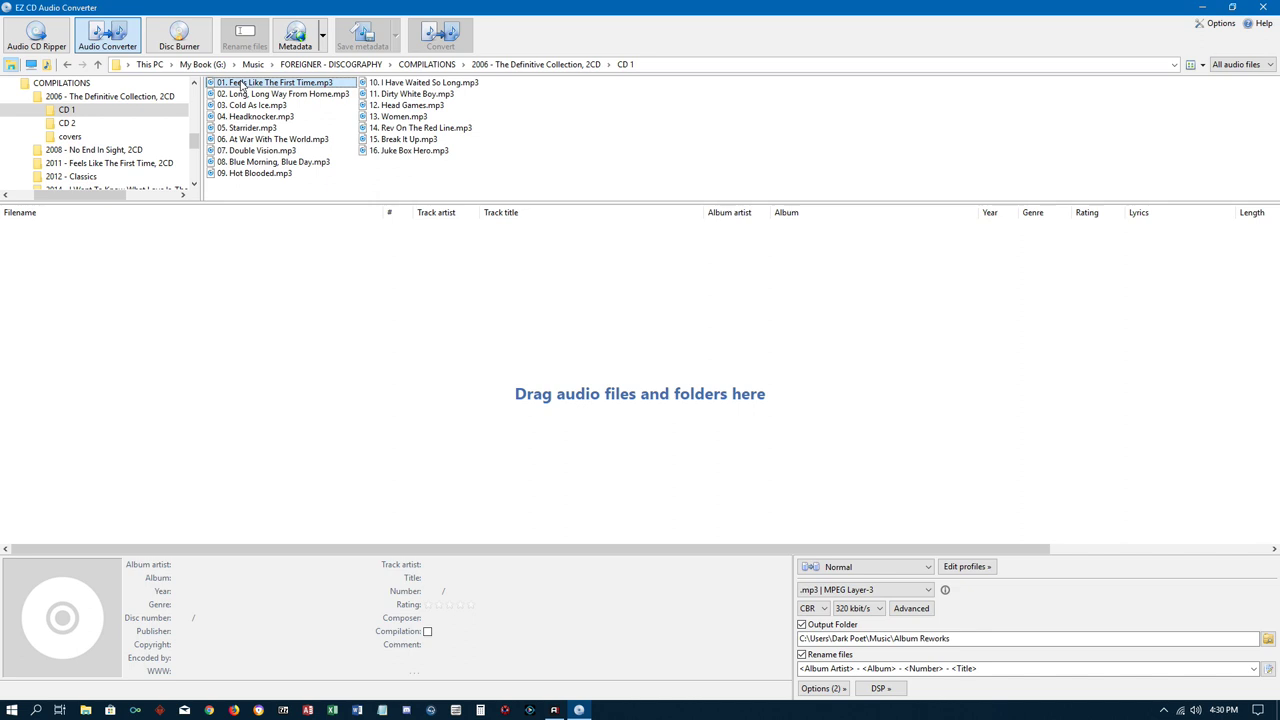
{"action": "key", "text": "shift+Down"}
{"action": "key", "text": "shift+Down"}
{"action": "key", "text": "shift+Down"}
{"action": "key", "text": "shift+Down"}
{"action": "key", "text": "shift+Down"}
{"action": "key", "text": "shift+Down"}
{"action": "key", "text": "shift+Down"}
{"action": "key", "text": "shift+Down"}
{"action": "key", "text": "shift+Down"}
{"action": "key", "text": "shift+Down"}
{"action": "key", "text": "shift+Down"}
{"action": "key", "text": "shift+Down"}
{"action": "key", "text": "shift+Down"}
{"action": "key", "text": "shift+Down"}
{"action": "key", "text": "shift+Down"}
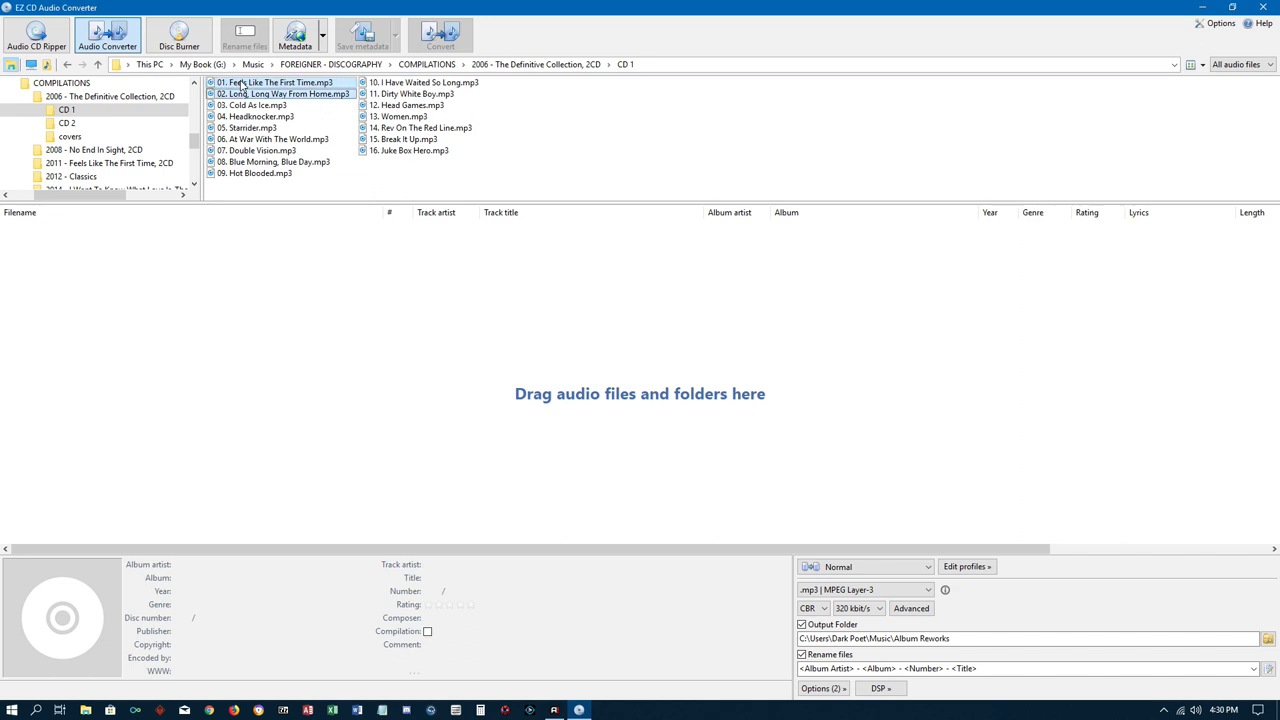
{"action": "left_click_drag", "start_coordinate": [243, 88], "coordinate": [183, 403]}
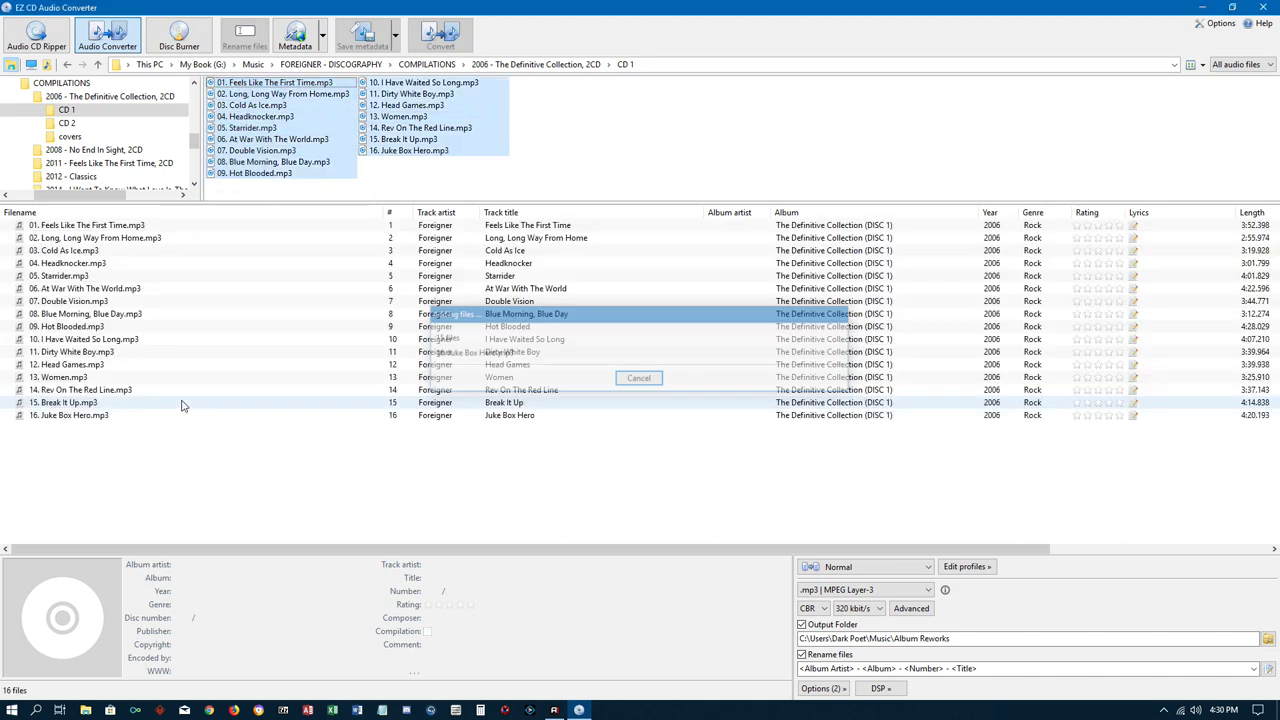
- Add all MP3 tracks from the CD 2 folder to the conversion list
{"action": "left_click", "coordinate": [66, 122]}
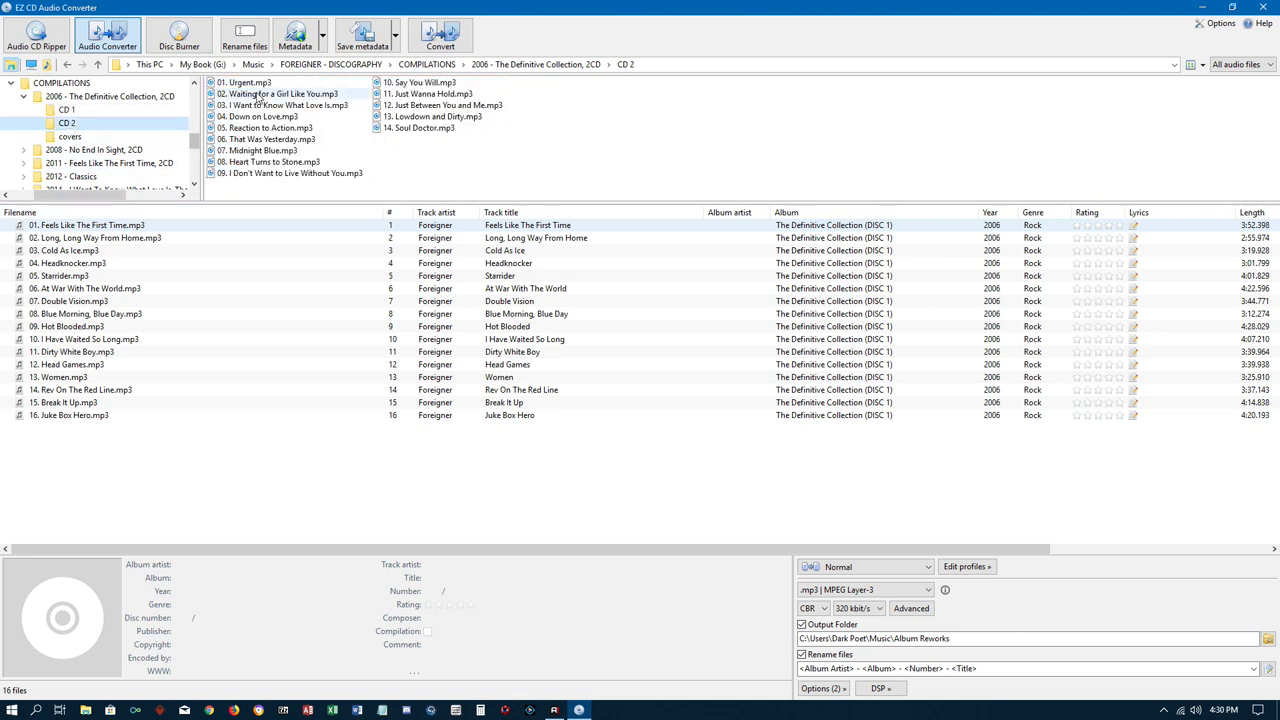
{"action": "left_click", "coordinate": [257, 85]}
{"action": "key", "text": "shift+Down"}
{"action": "key", "text": "shift+Down"}
{"action": "key", "text": "shift+Down"}
{"action": "key", "text": "shift+Down"}
{"action": "key", "text": "shift+Down"}
{"action": "key", "text": "shift+Down"}
{"action": "key", "text": "shift+Down"}
{"action": "key", "text": "shift+Down"}
{"action": "key", "text": "shift+Down"}
{"action": "key", "text": "shift+Down"}
{"action": "key", "text": "shift+Down"}
{"action": "key", "text": "shift+Down"}
{"action": "key", "text": "shift+Down"}
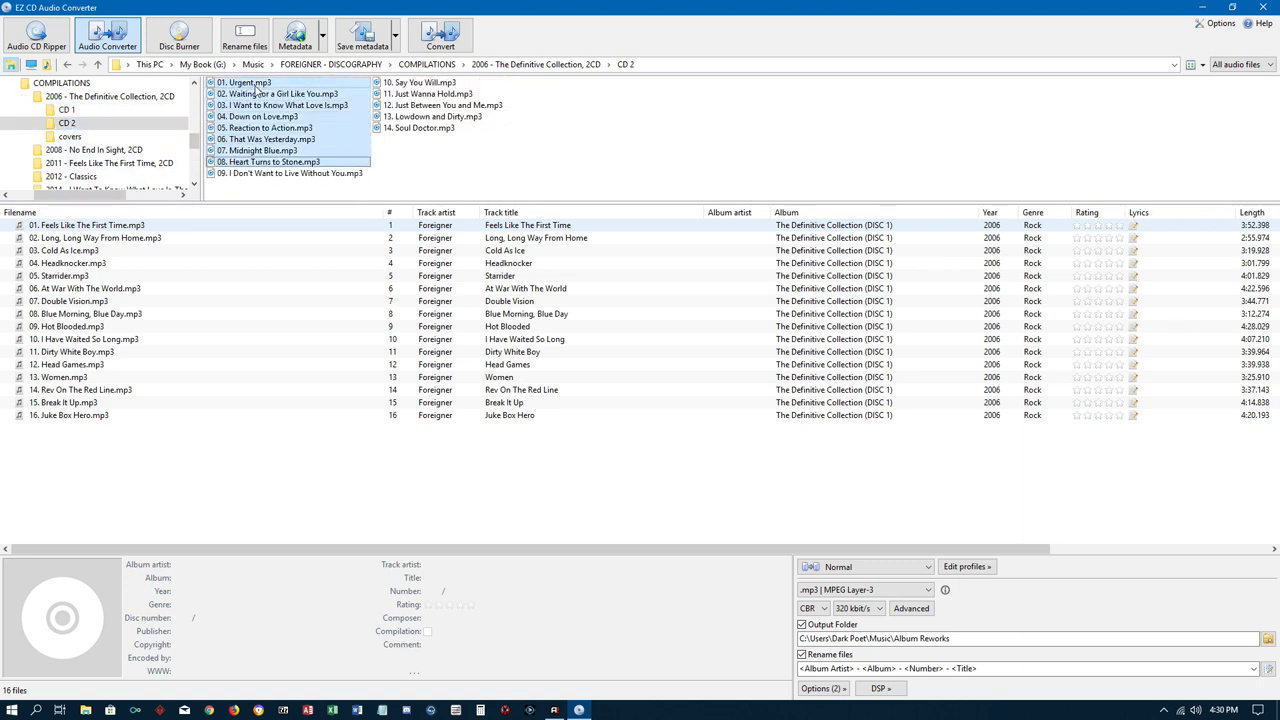
{"action": "left_click_drag", "start_coordinate": [257, 90], "coordinate": [193, 519]}
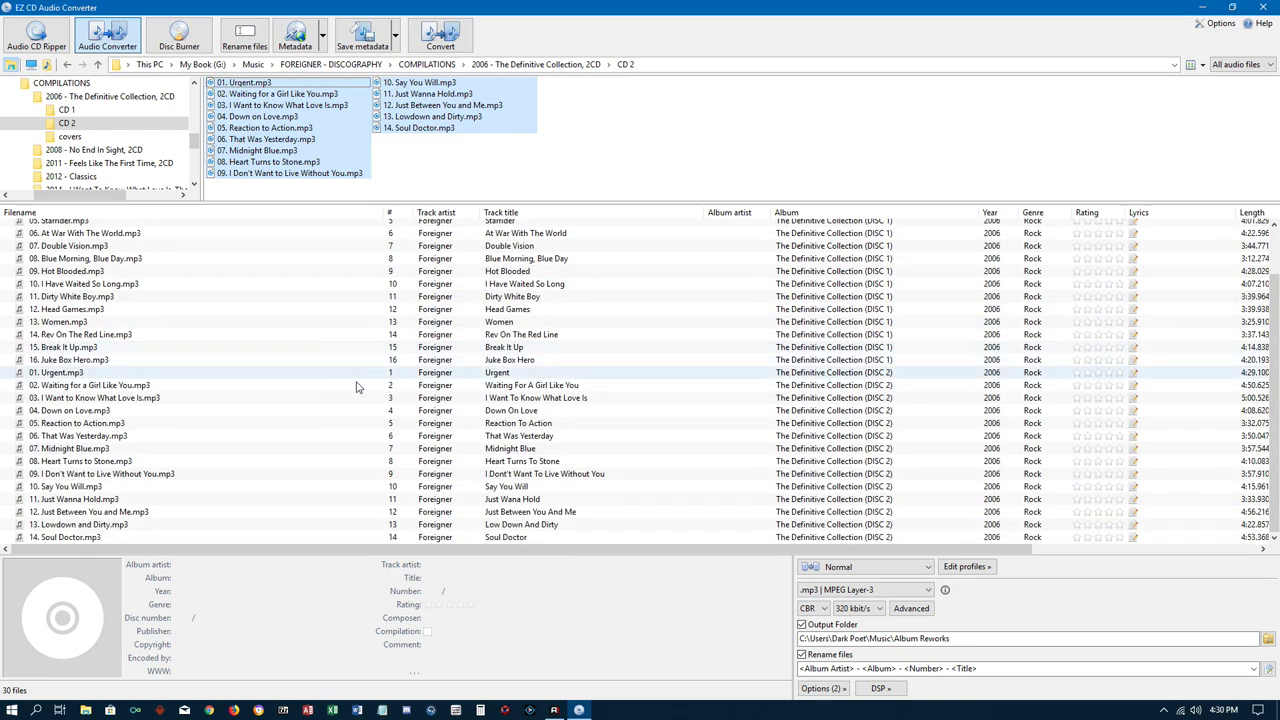
- Select all tracks of both discs and set their album name to "The Definitive Collection", removing the disc suffix
{"action": "scroll", "coordinate": [364, 392], "scroll_direction": "down", "scroll_amount": 2}
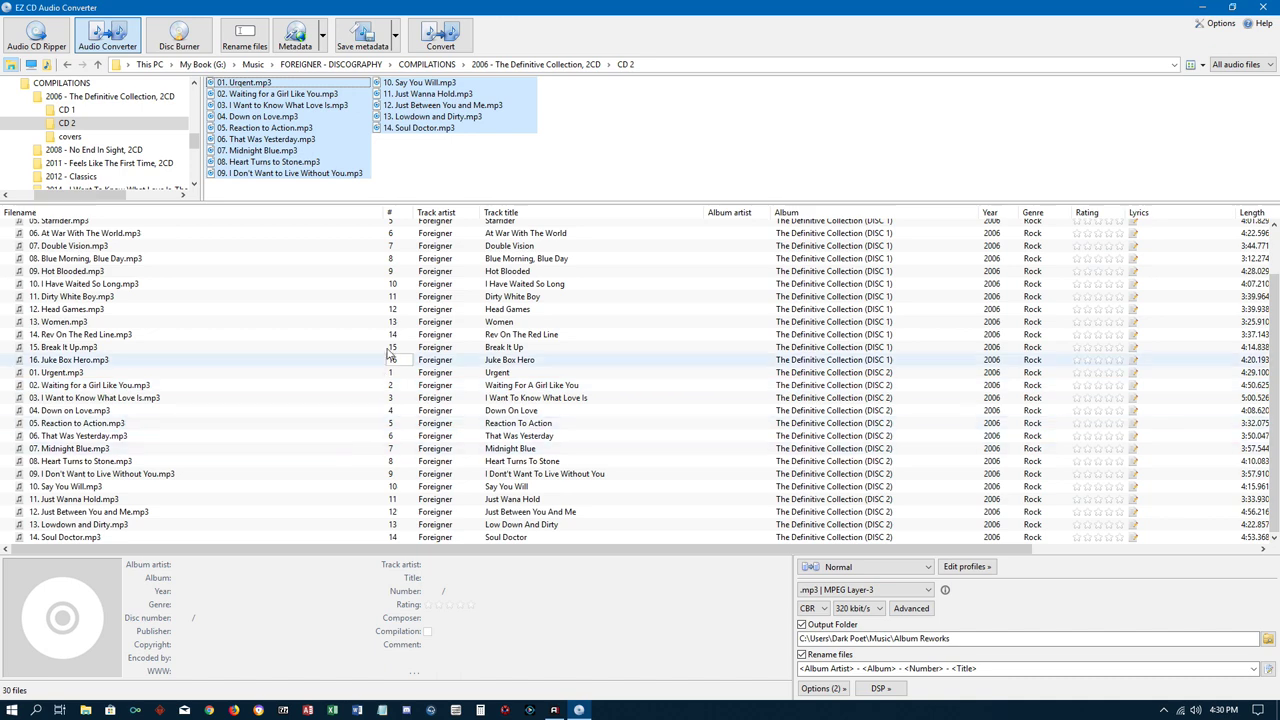
{"action": "scroll", "coordinate": [400, 350], "scroll_direction": "up", "scroll_amount": 2}
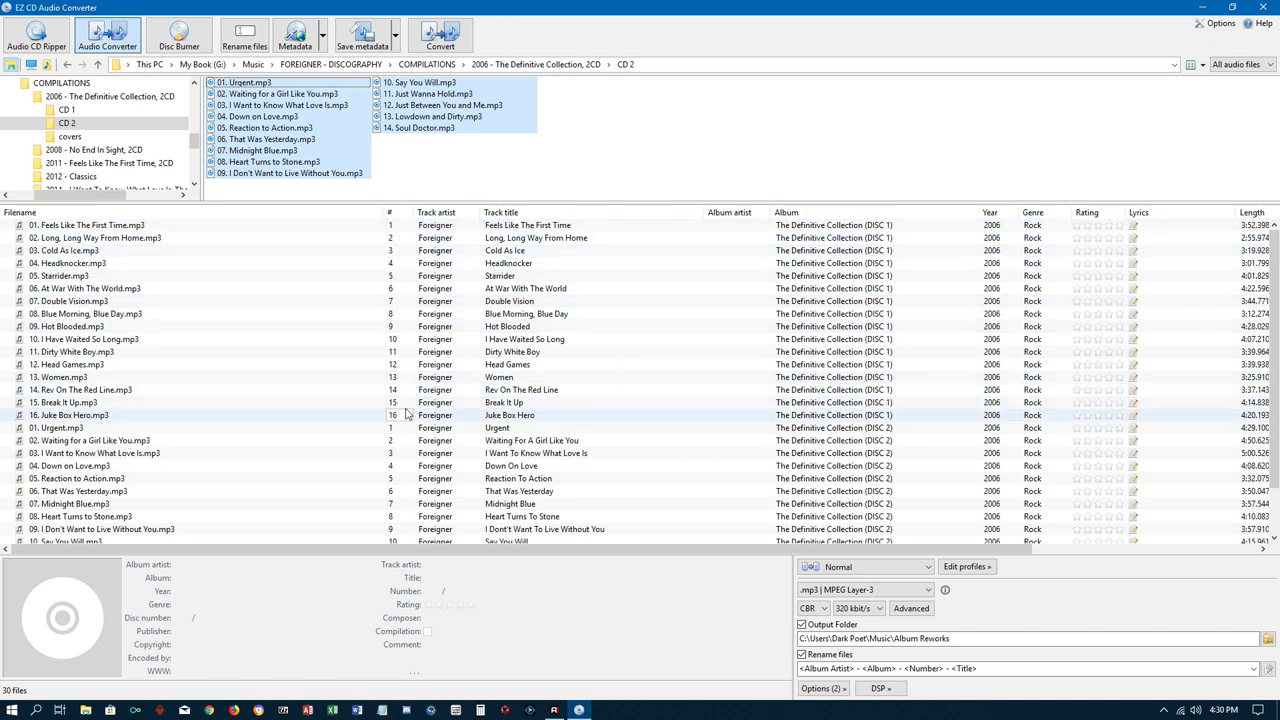
{"action": "scroll", "coordinate": [352, 423], "scroll_direction": "down", "scroll_amount": 2}
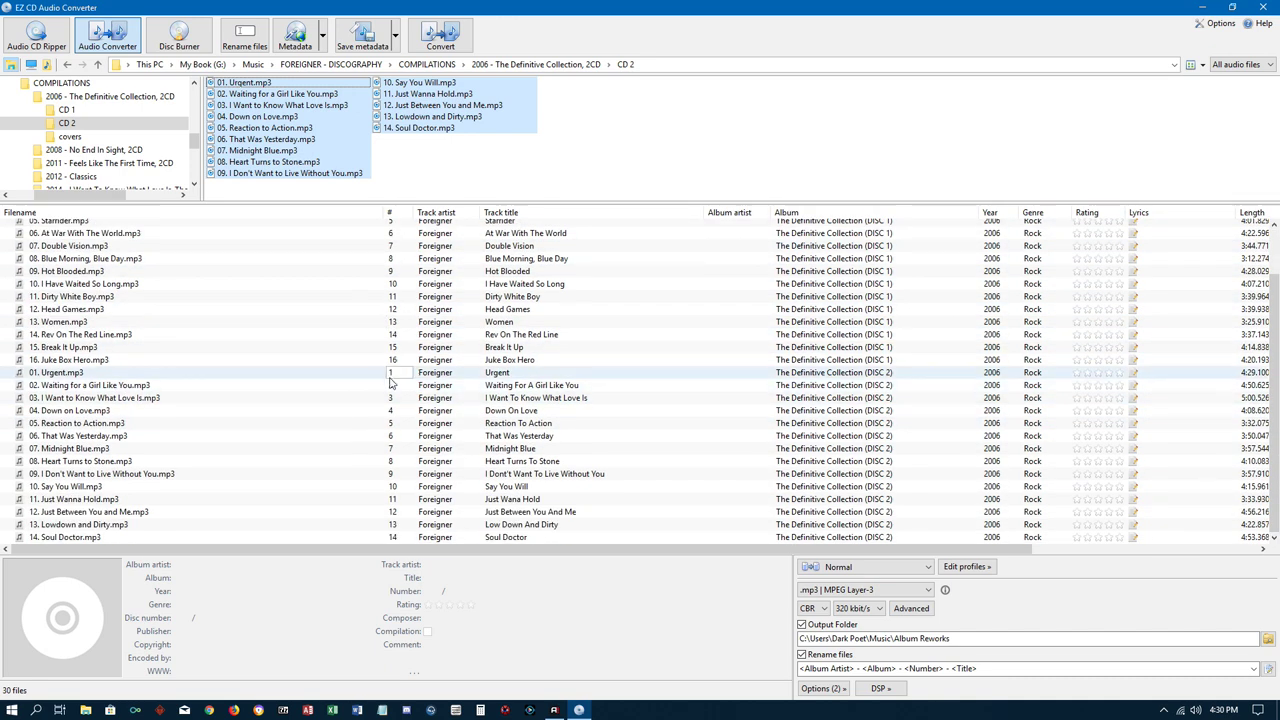
{"action": "scroll", "coordinate": [324, 431], "scroll_direction": "up", "scroll_amount": 2}
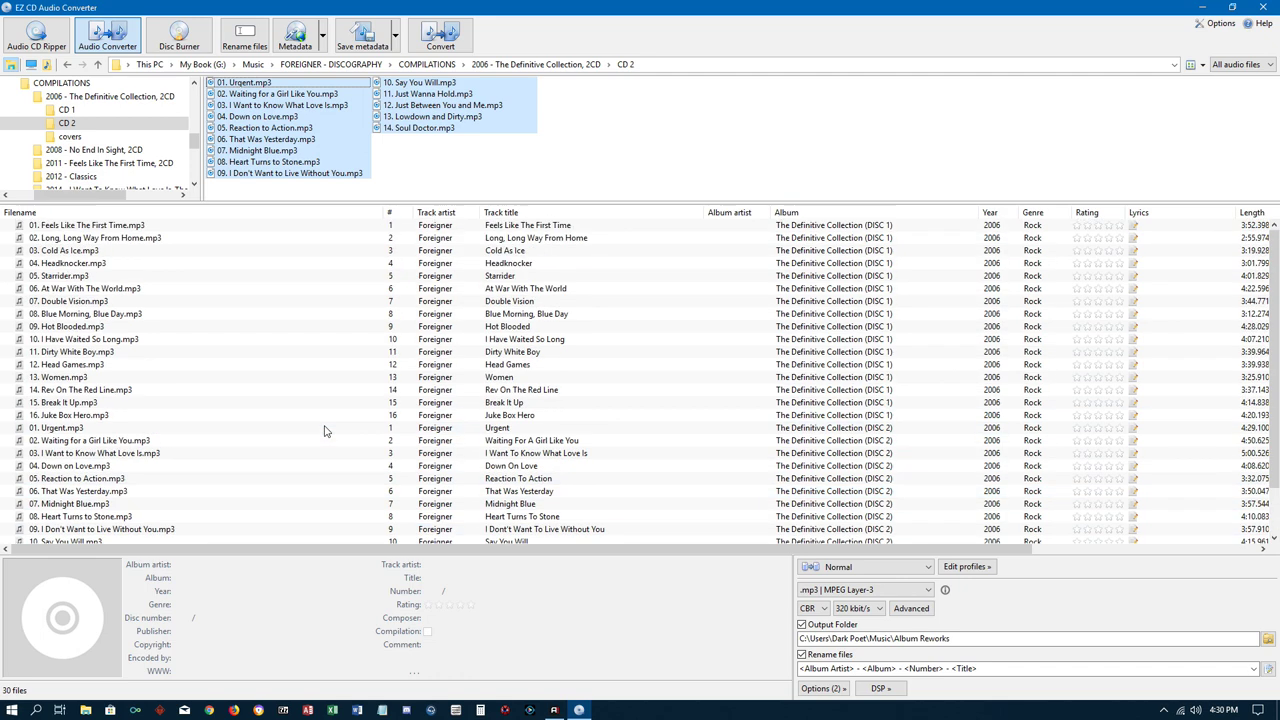
{"action": "left_click", "coordinate": [95, 227]}
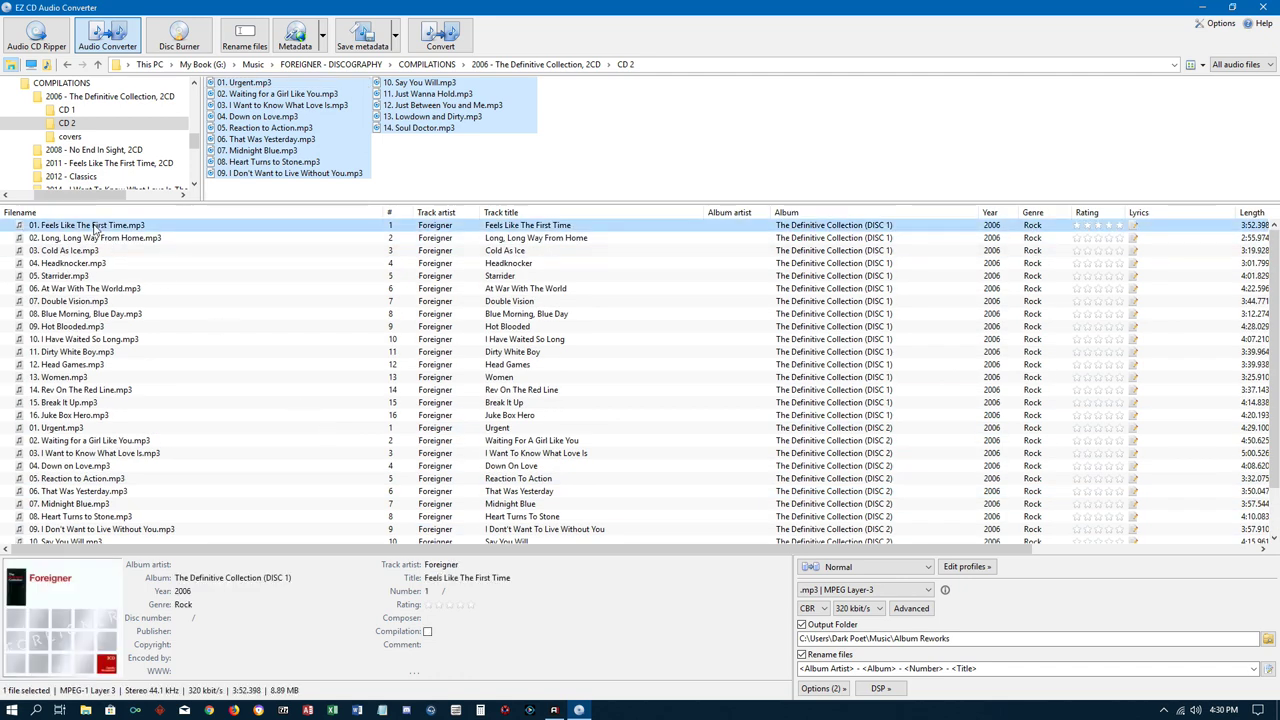
{"action": "key", "text": "shift+Down"}
{"action": "key", "text": "shift+Down"}
{"action": "key", "text": "shift+Down"}
{"action": "key", "text": "shift+Down"}
{"action": "key", "text": "shift+Down"}
{"action": "key", "text": "shift+Down"}
{"action": "key", "text": "shift+Down"}
{"action": "key", "text": "shift+Down"}
{"action": "key", "text": "shift+Down"}
{"action": "key", "text": "shift+Down"}
{"action": "key", "text": "shift+Down"}
{"action": "key", "text": "shift+Down"}
{"action": "key", "text": "shift+Down"}
{"action": "key", "text": "shift+Down"}
{"action": "key", "text": "shift+Down"}
{"action": "key", "text": "shift+Down"}
{"action": "key", "text": "shift+Down"}
{"action": "key", "text": "shift+Down"}
{"action": "key", "text": "shift+Down"}
{"action": "key", "text": "shift+Down"}
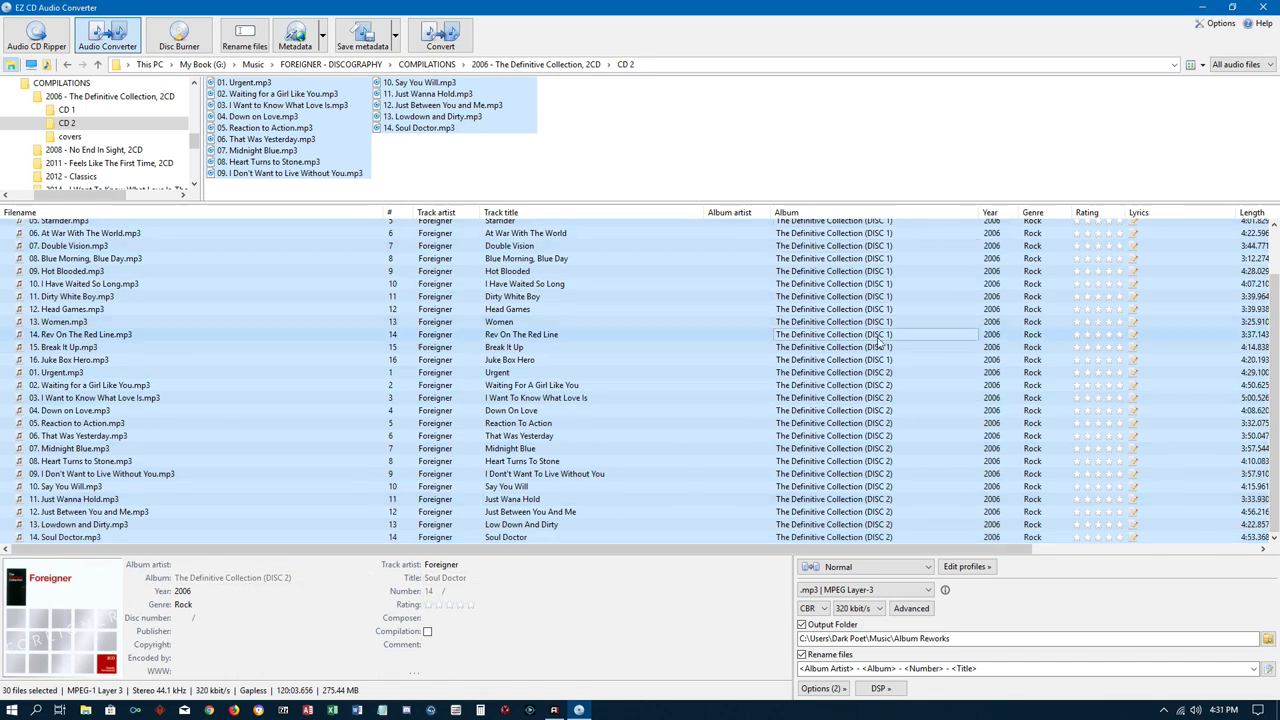
{"action": "double_click", "coordinate": [306, 579]}
{"action": "key", "text": "BackSpace"}
{"action": "key", "text": "BackSpace"}
{"action": "key", "text": "BackSpace"}
{"action": "key", "text": "BackSpace"}
{"action": "key", "text": "BackSpace"}
{"action": "key", "text": "BackSpace"}
{"action": "key", "text": "BackSpace"}
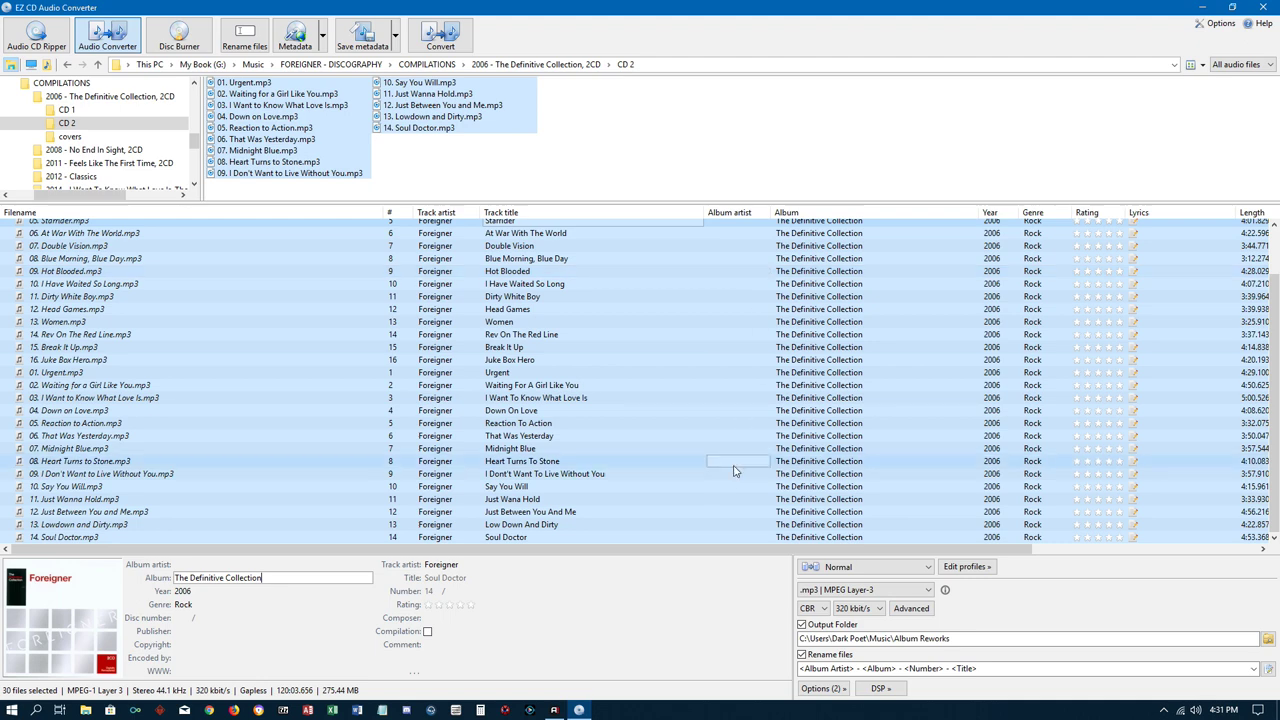
- Copy the track artist "Foreigner" into the album artist of all selected tracks
{"action": "double_click", "coordinate": [454, 565]}
{"action": "right_click", "coordinate": [437, 567]}
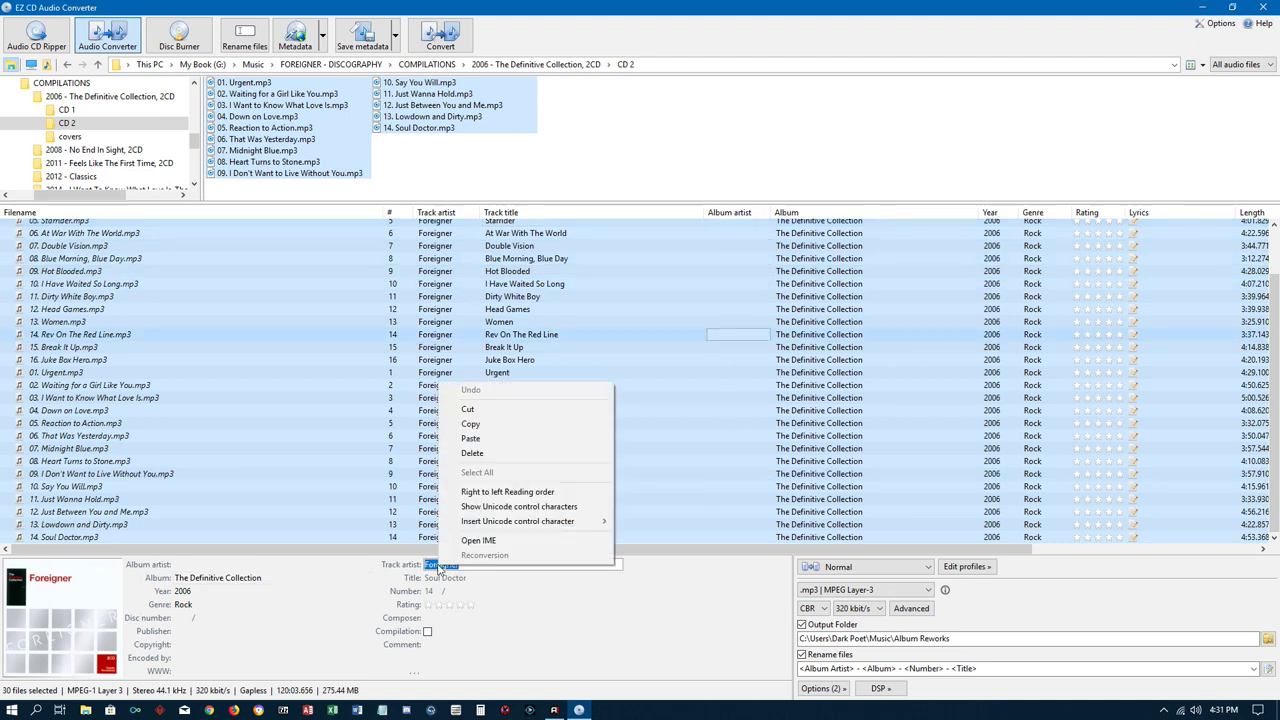
{"action": "left_click", "coordinate": [470, 440]}
{"action": "left_click", "coordinate": [212, 564]}
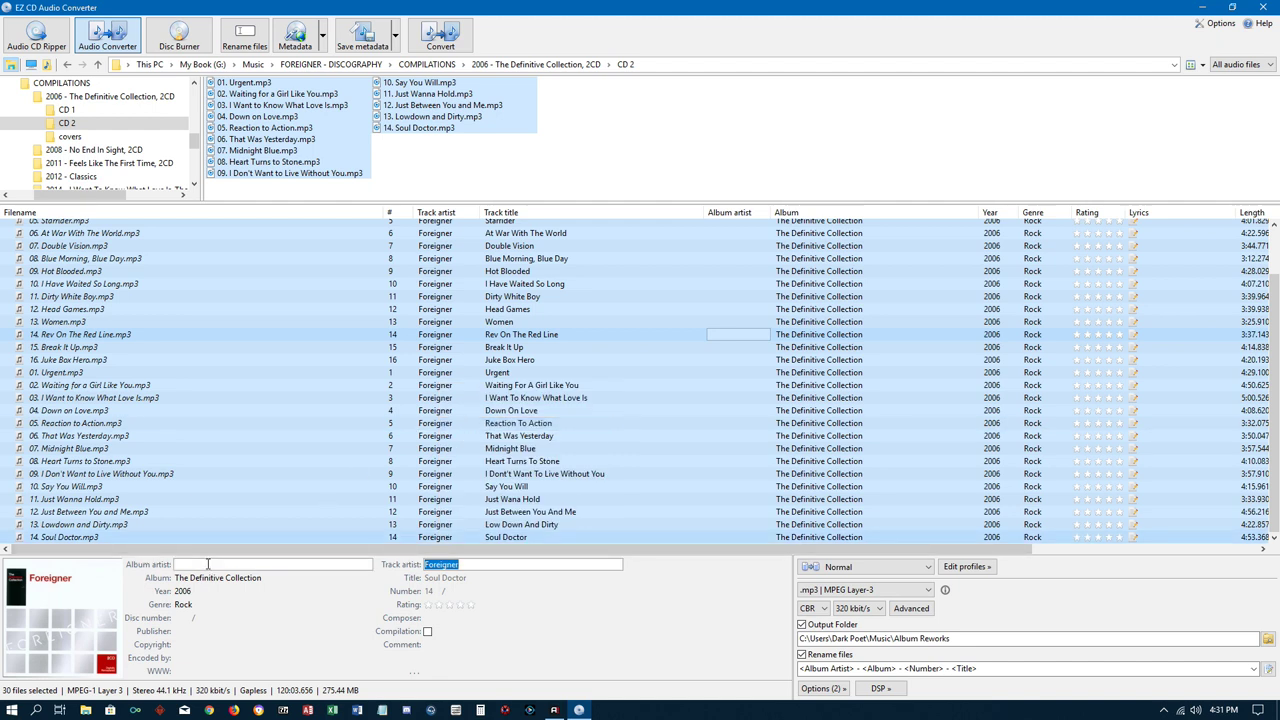
{"action": "right_click", "coordinate": [212, 565]}
{"action": "left_click", "coordinate": [238, 440]}
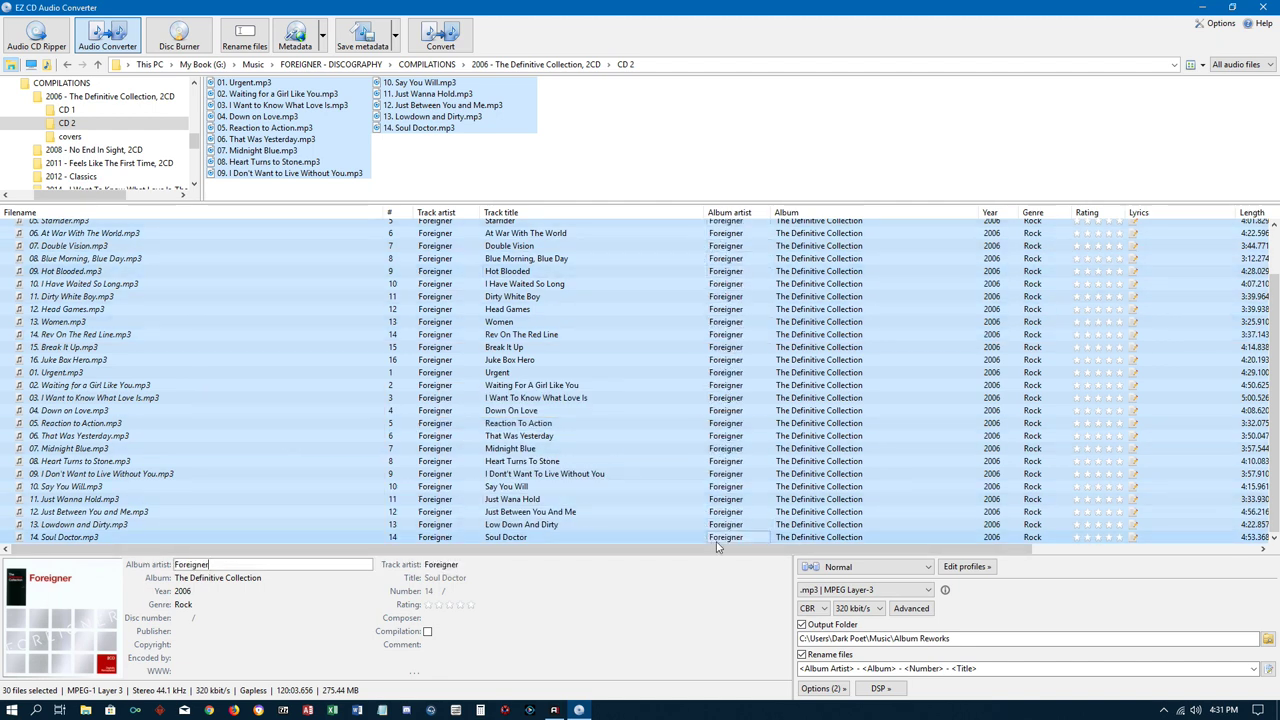
{"action": "left_click", "coordinate": [466, 653]}
- Renumber the second disc's tracks consecutively from 17 for Urgent to 30 for Soul Doctor
{"action": "left_click", "coordinate": [72, 377]}
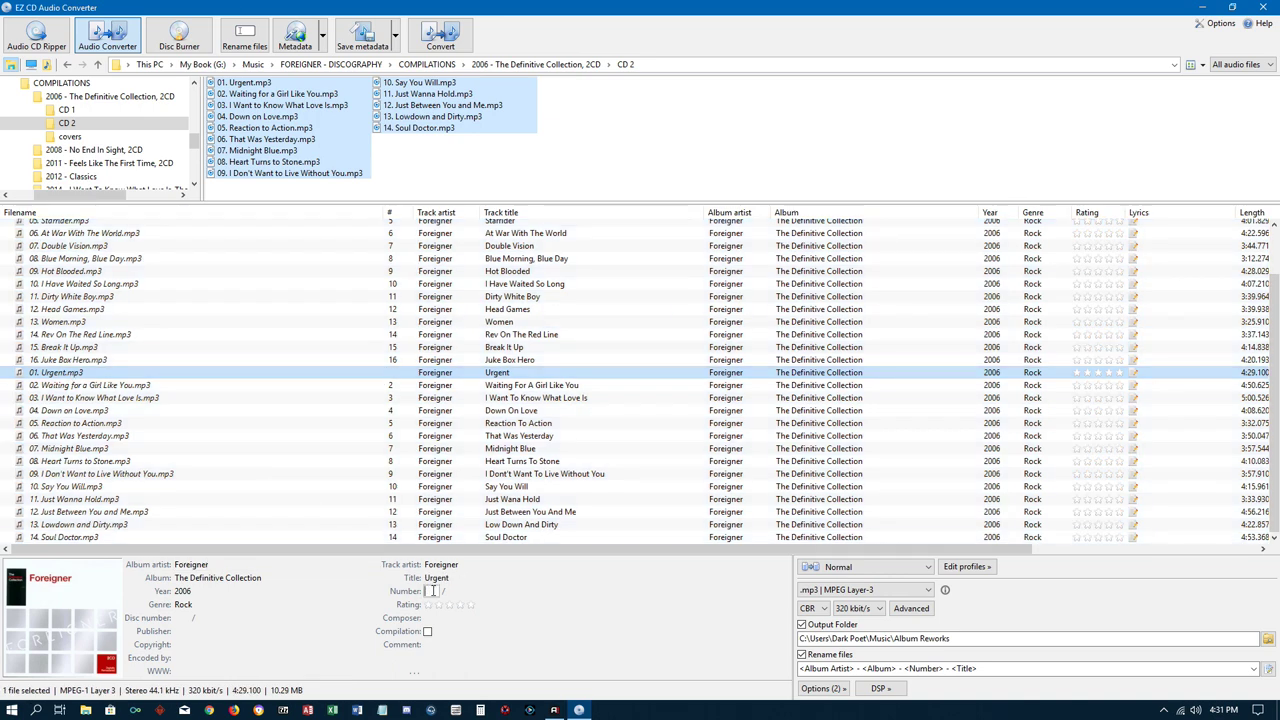
{"action": "type", "text": "17"}
{"action": "key", "text": "Down"}
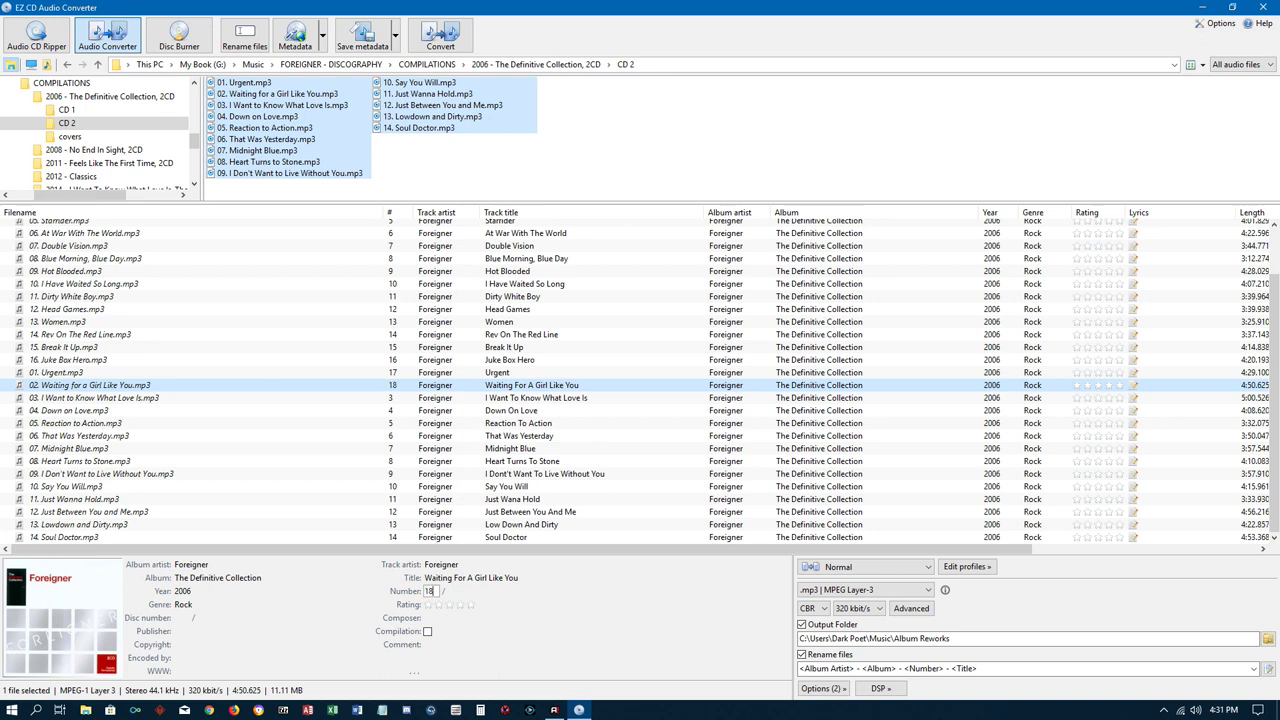
{"action": "key", "text": "Down"}
{"action": "type", "text": "19"}
{"action": "key", "text": "Down"}
{"action": "type", "text": "20"}
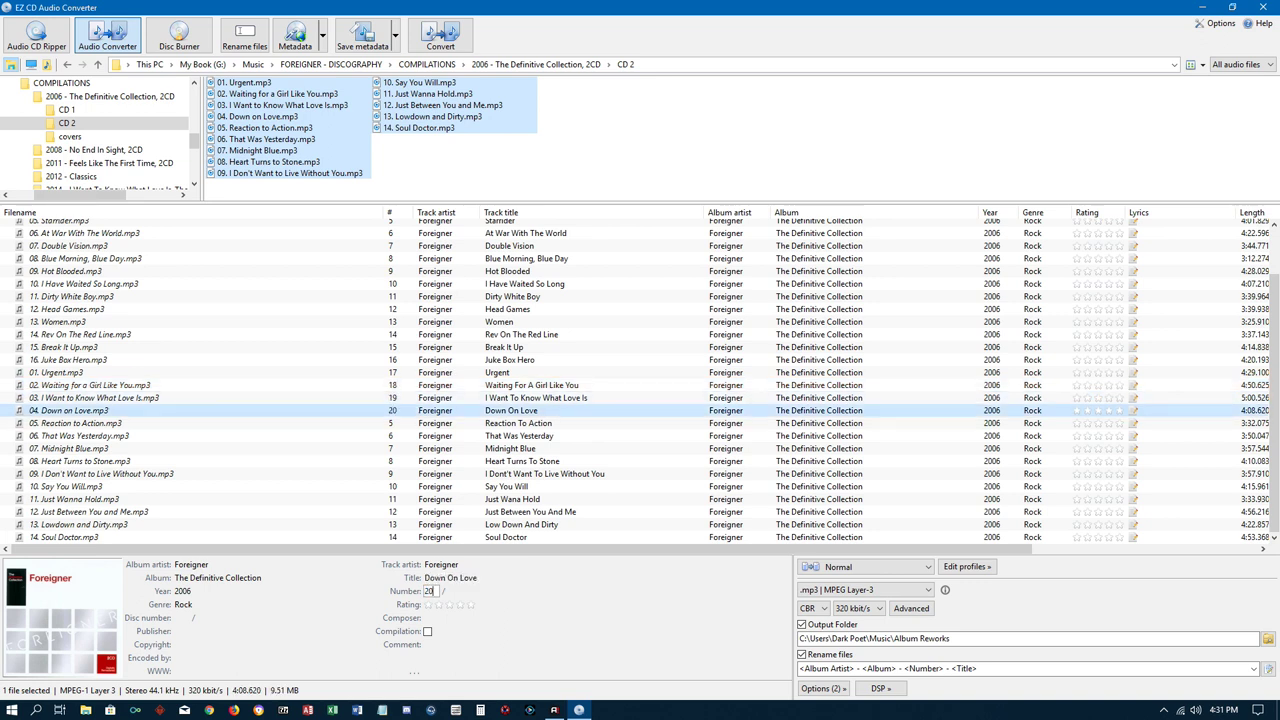
{"action": "key", "text": "Down"}
{"action": "type", "text": "21"}
{"action": "key", "text": "Down"}
{"action": "key", "text": "Down"}
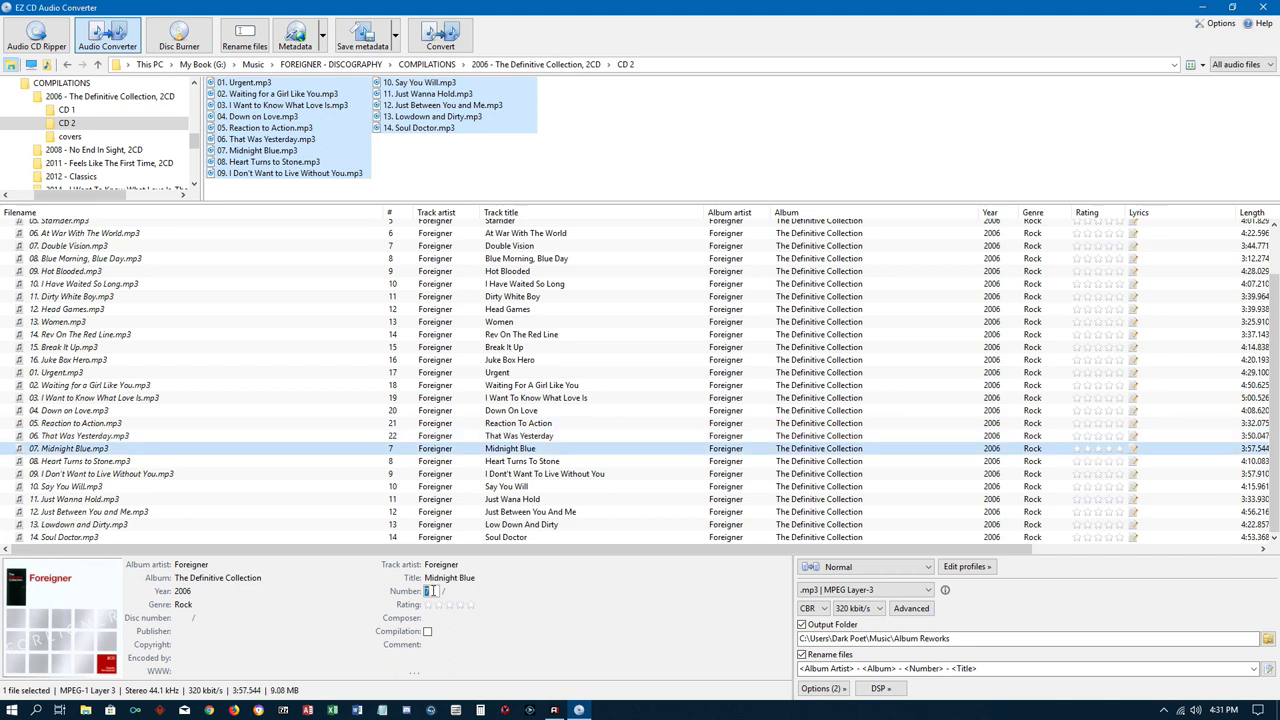
{"action": "key", "text": "Down"}
{"action": "type", "text": "24"}
{"action": "key", "text": "Down"}
{"action": "type", "text": "25"}
{"action": "key", "text": "Down"}
{"action": "type", "text": "26"}
{"action": "key", "text": "Down"}
{"action": "type", "text": "2"}
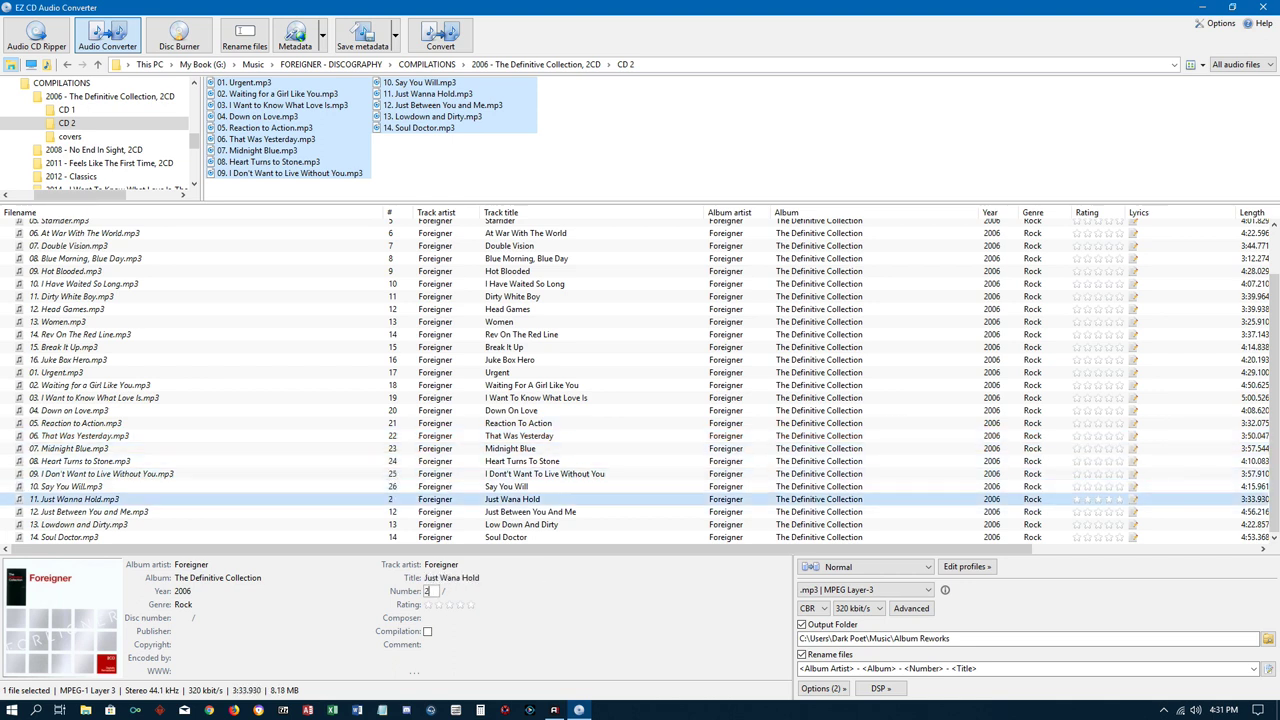
{"action": "type", "text": "7"}
{"action": "key", "text": "Down"}
{"action": "type", "text": "28"}
{"action": "key", "text": "Down"}
{"action": "type", "text": "29"}
{"action": "key", "text": "Down"}
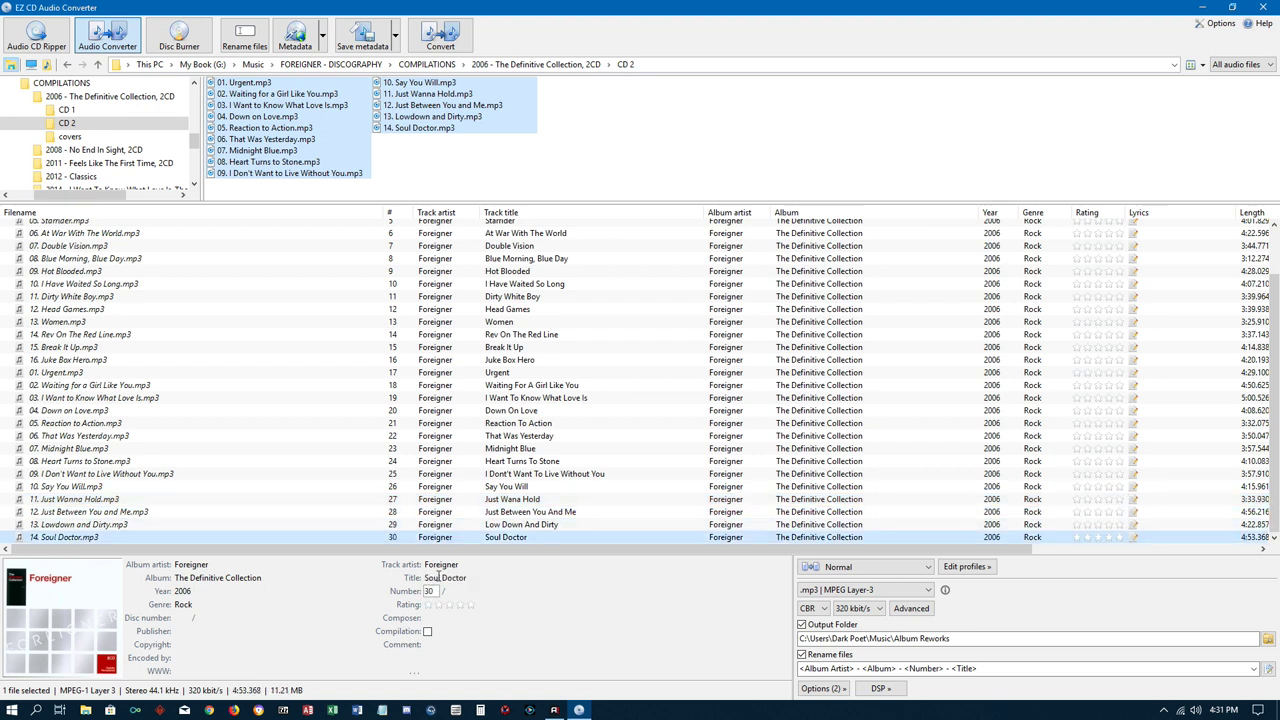
- Select every track in the conversion list and apply Title Case to their metadata
{"action": "scroll", "coordinate": [365, 477], "scroll_direction": "up", "scroll_amount": 3}
{"action": "scroll", "coordinate": [365, 477], "scroll_direction": "down", "scroll_amount": 3}
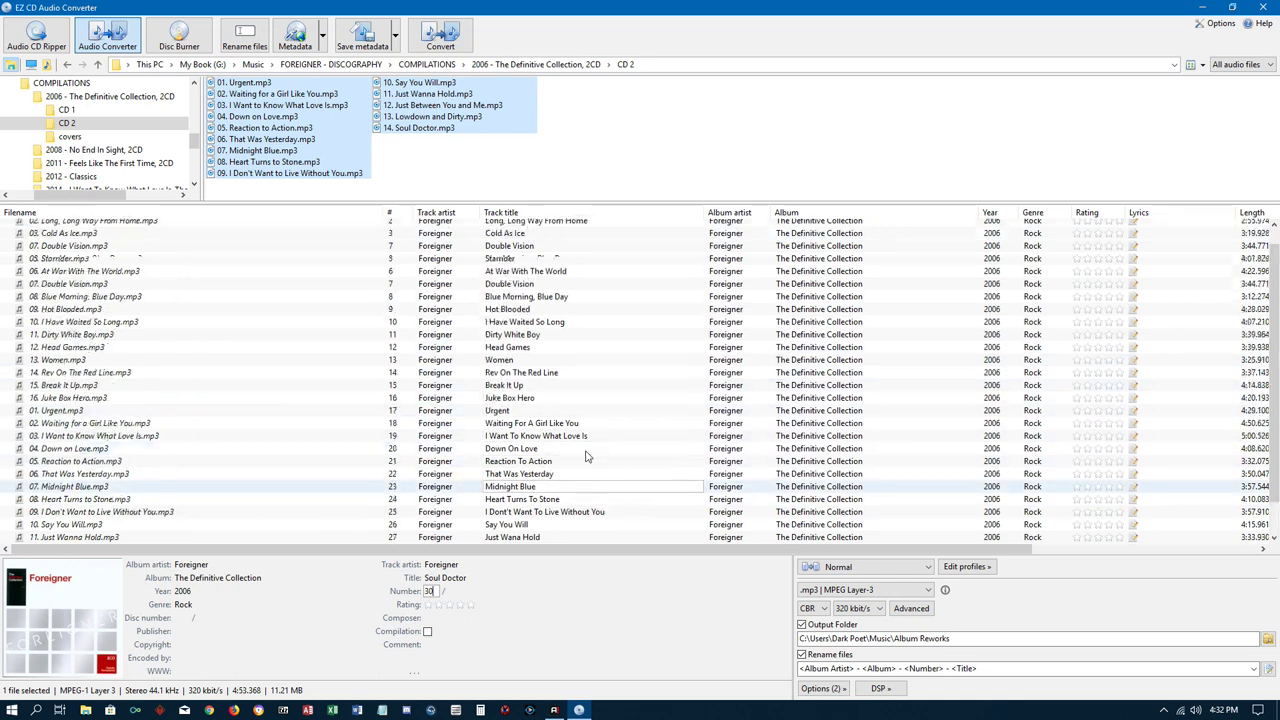
{"action": "scroll", "coordinate": [550, 310], "scroll_direction": "up", "scroll_amount": 2}
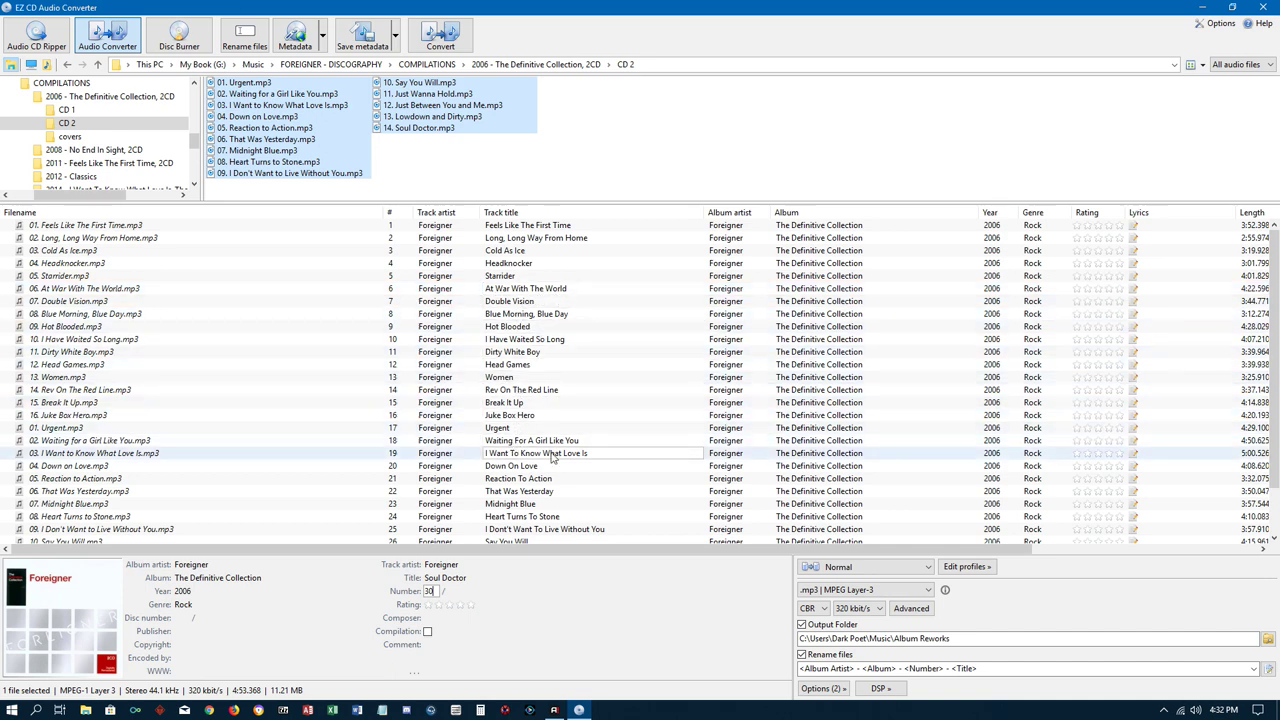
{"action": "scroll", "coordinate": [543, 458], "scroll_direction": "down", "scroll_amount": 1}
{"action": "scroll", "coordinate": [543, 458], "scroll_direction": "up", "scroll_amount": 1}
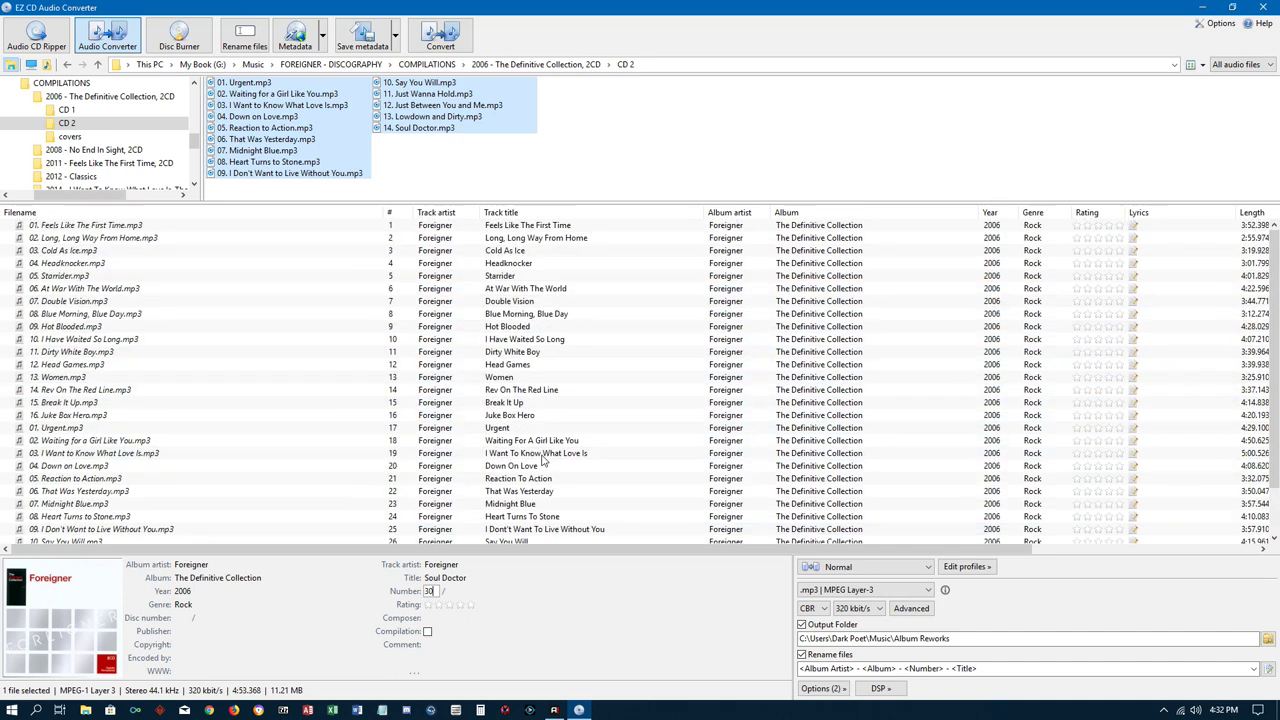
{"action": "left_click", "coordinate": [47, 228]}
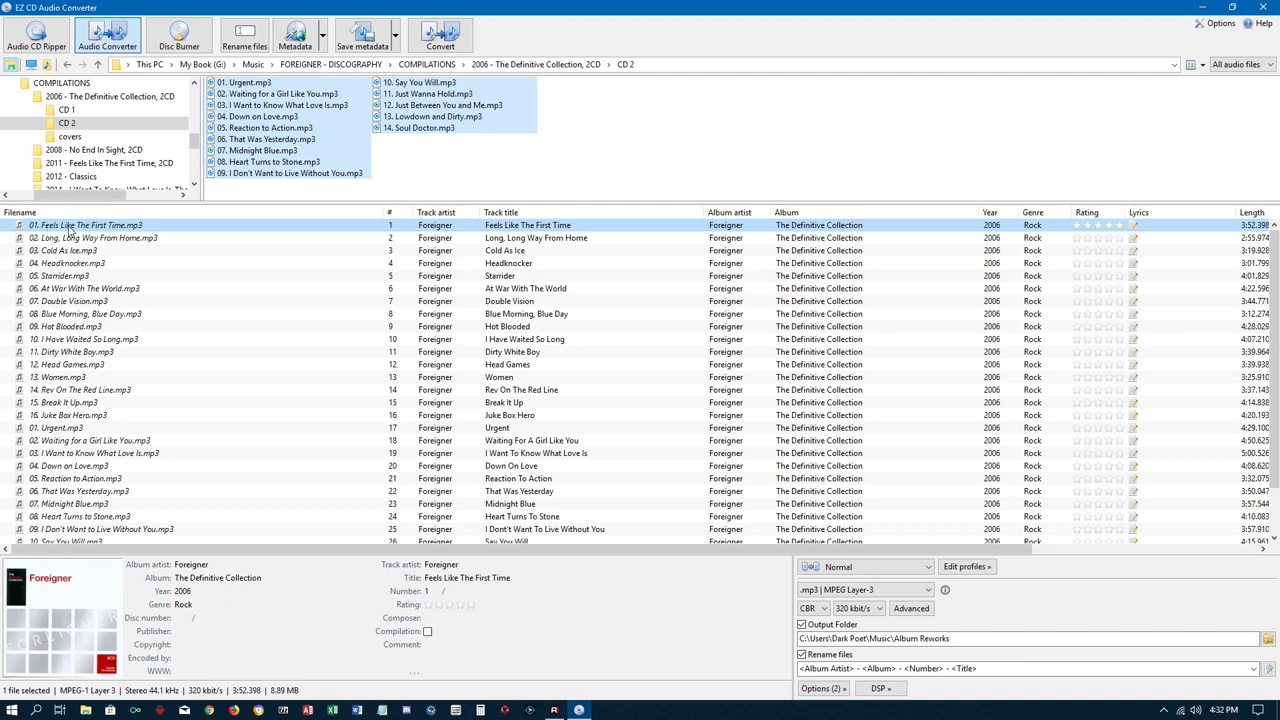
{"action": "key", "text": "shift+Down"}
{"action": "key", "text": "shift+Down"}
{"action": "key", "text": "shift+Down"}
{"action": "key", "text": "shift+Down"}
{"action": "key", "text": "shift+Down"}
{"action": "key", "text": "shift+Down"}
{"action": "key", "text": "shift+Down"}
{"action": "key", "text": "shift+Down"}
{"action": "key", "text": "shift+Down"}
{"action": "key", "text": "shift+Down"}
{"action": "key", "text": "shift+Down"}
{"action": "key", "text": "shift+Down"}
{"action": "key", "text": "shift+Down"}
{"action": "key", "text": "shift+Down"}
{"action": "key", "text": "shift+Down"}
{"action": "key", "text": "shift+Down"}
{"action": "key", "text": "shift+Down"}
{"action": "key", "text": "shift+Down"}
{"action": "key", "text": "shift+Down"}
{"action": "key", "text": "shift+Down"}
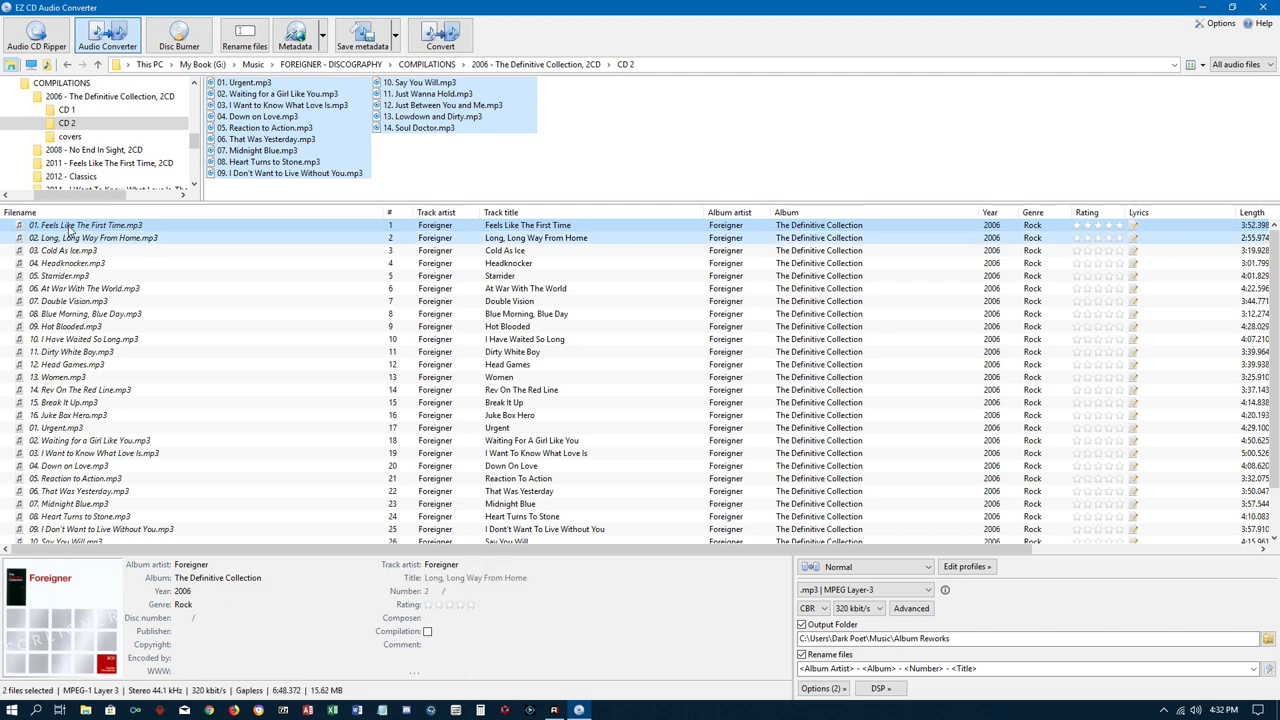
{"action": "key", "text": "shift+Down"}
{"action": "key", "text": "shift+Down"}
{"action": "key", "text": "shift+Down"}
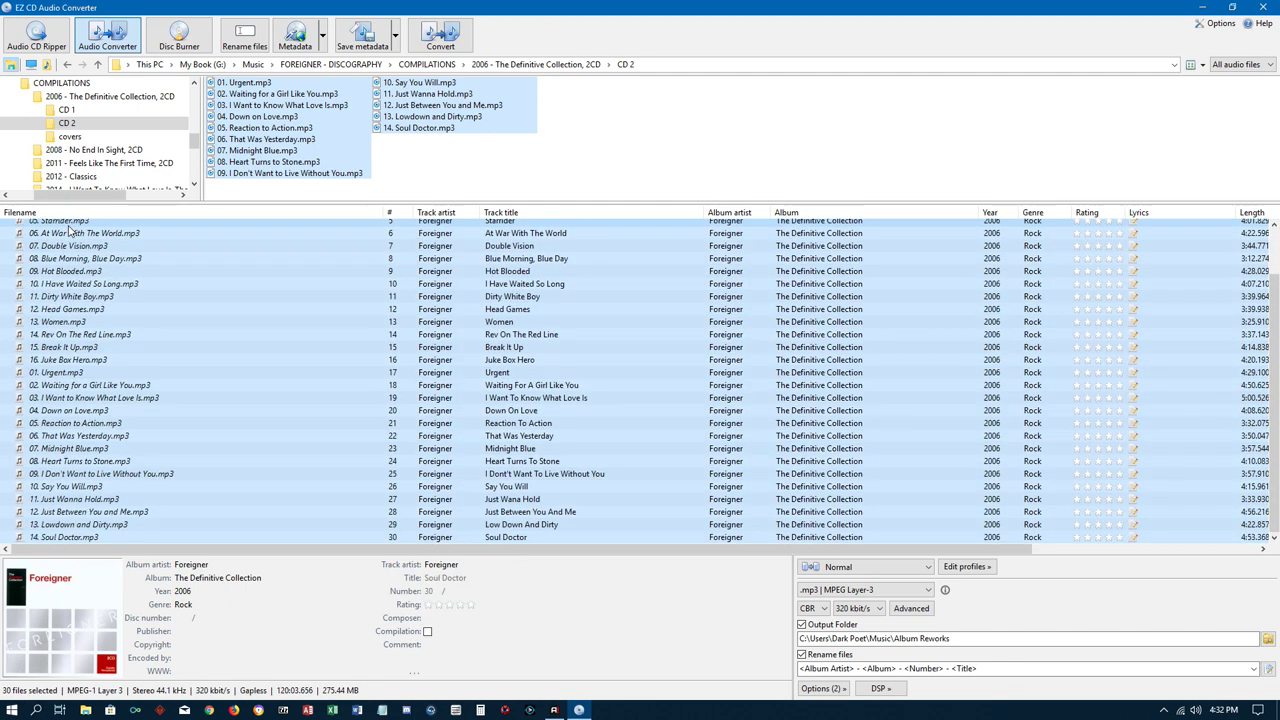
{"action": "right_click", "coordinate": [42, 297]}
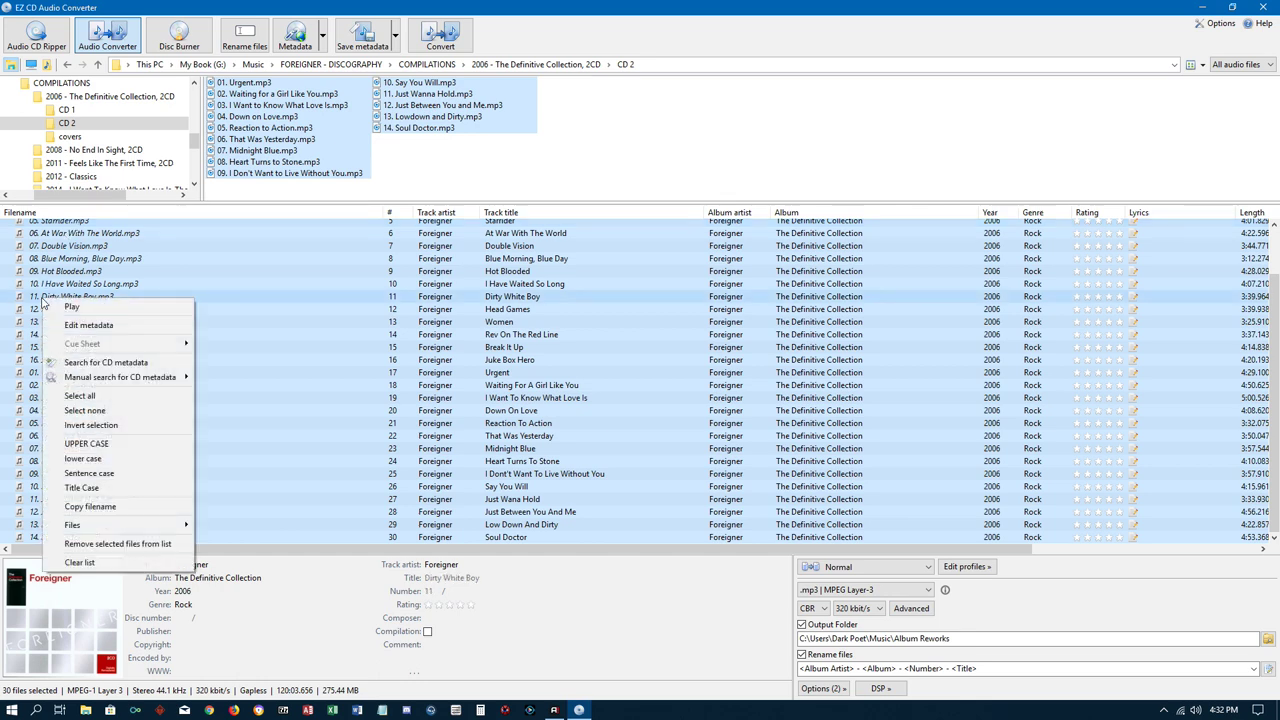
{"action": "left_click", "coordinate": [88, 488]}
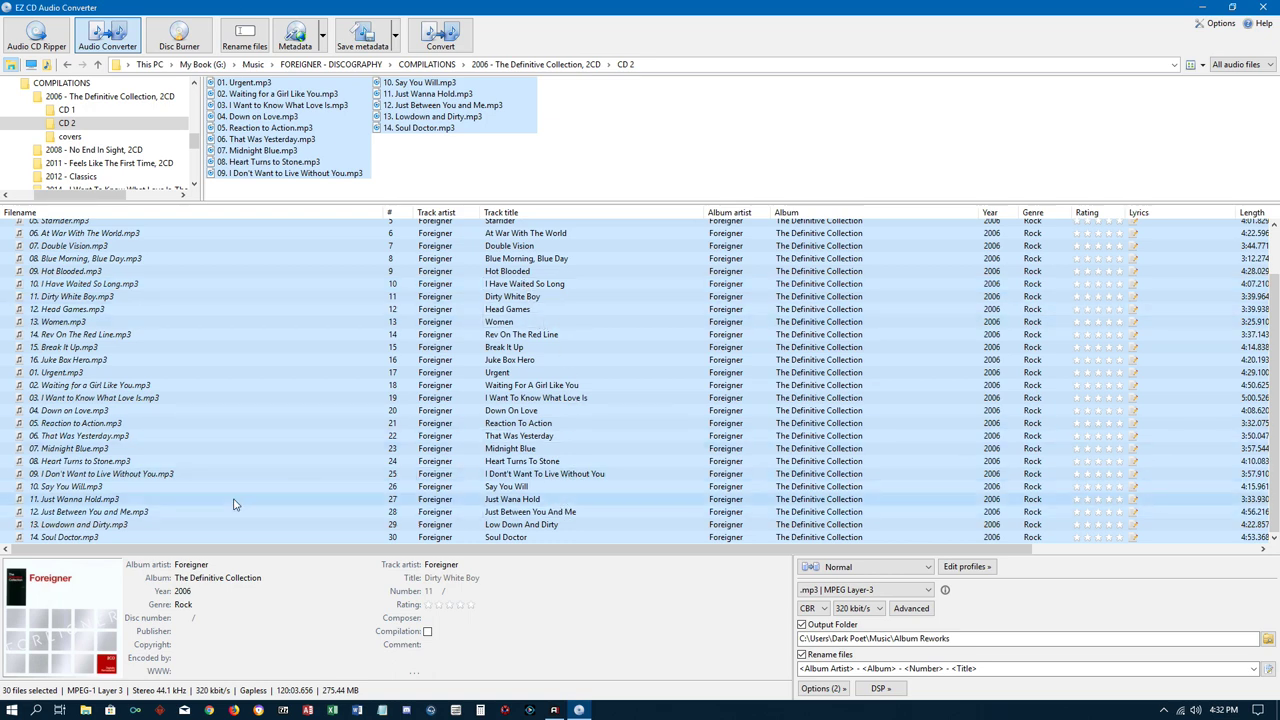
- Clear the cover art and the genre of all selected tracks
{"action": "mouse_move", "coordinate": [86, 617]}
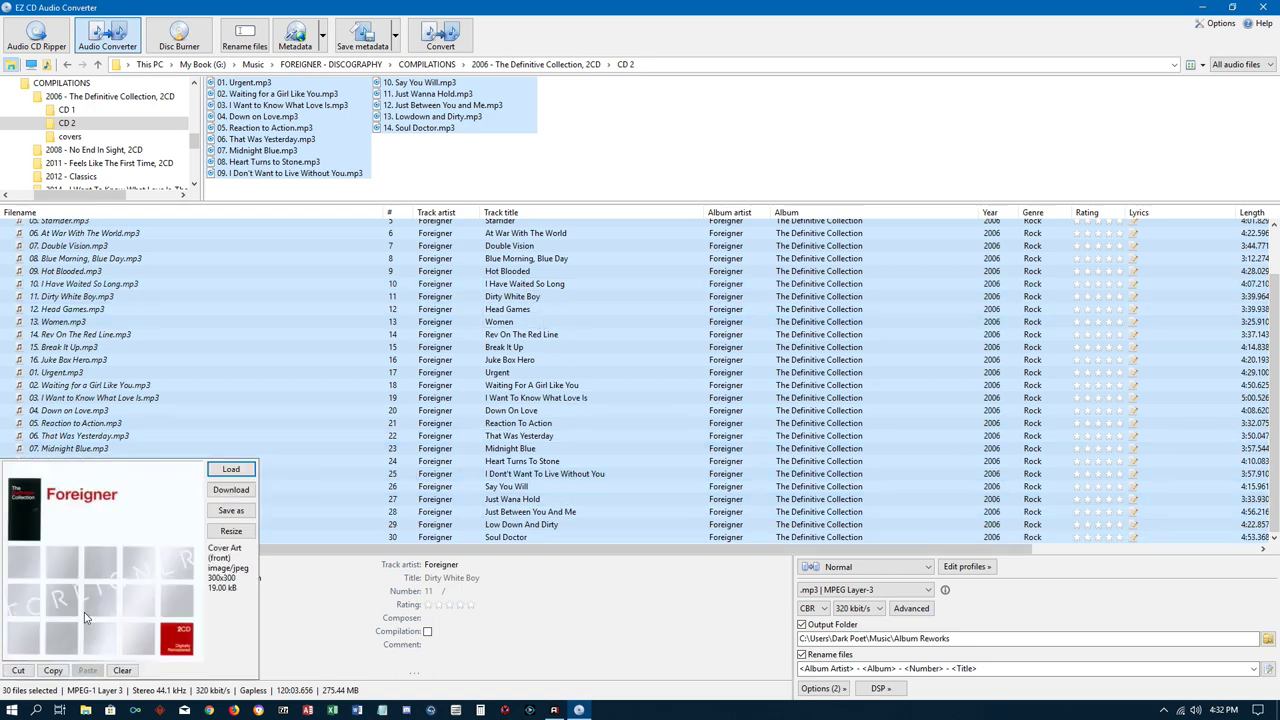
{"action": "left_click", "coordinate": [122, 670]}
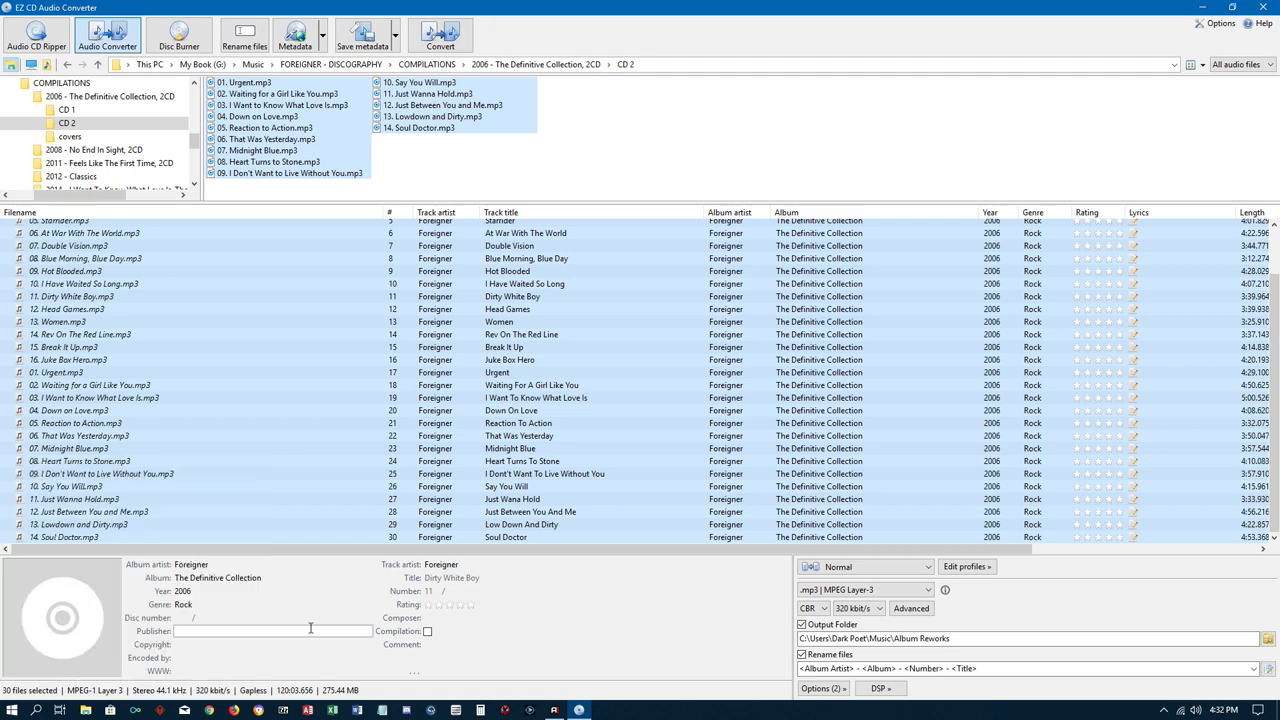
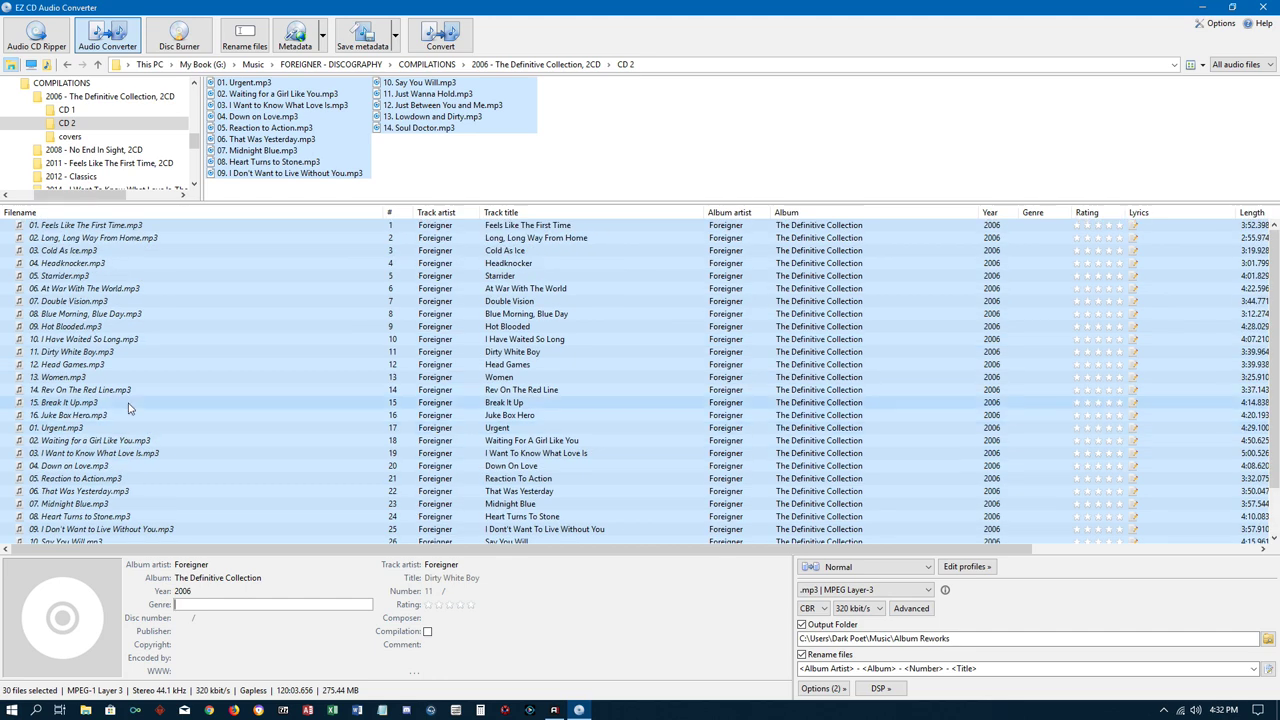
{"action": "scroll", "coordinate": [130, 413], "scroll_direction": "up", "scroll_amount": 2}
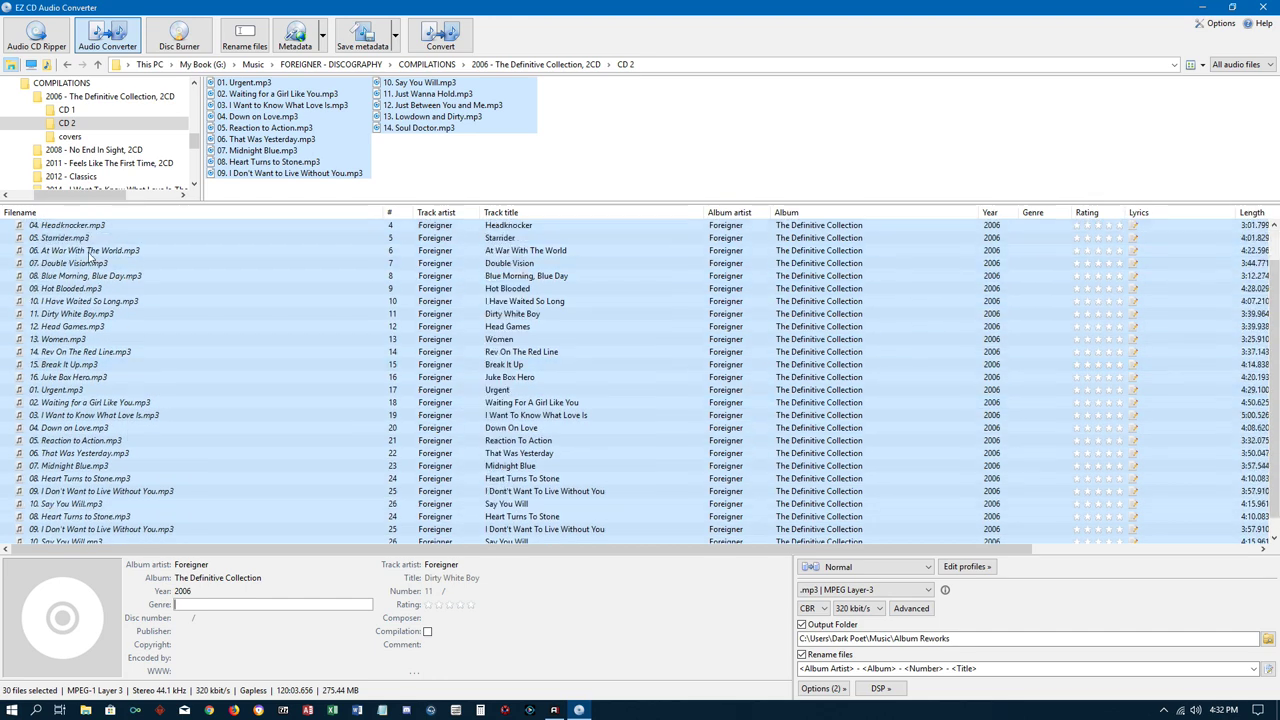
{"action": "scroll", "coordinate": [150, 408], "scroll_direction": "down", "scroll_amount": 2}
{"action": "scroll", "coordinate": [187, 410], "scroll_direction": "up", "scroll_amount": 2}
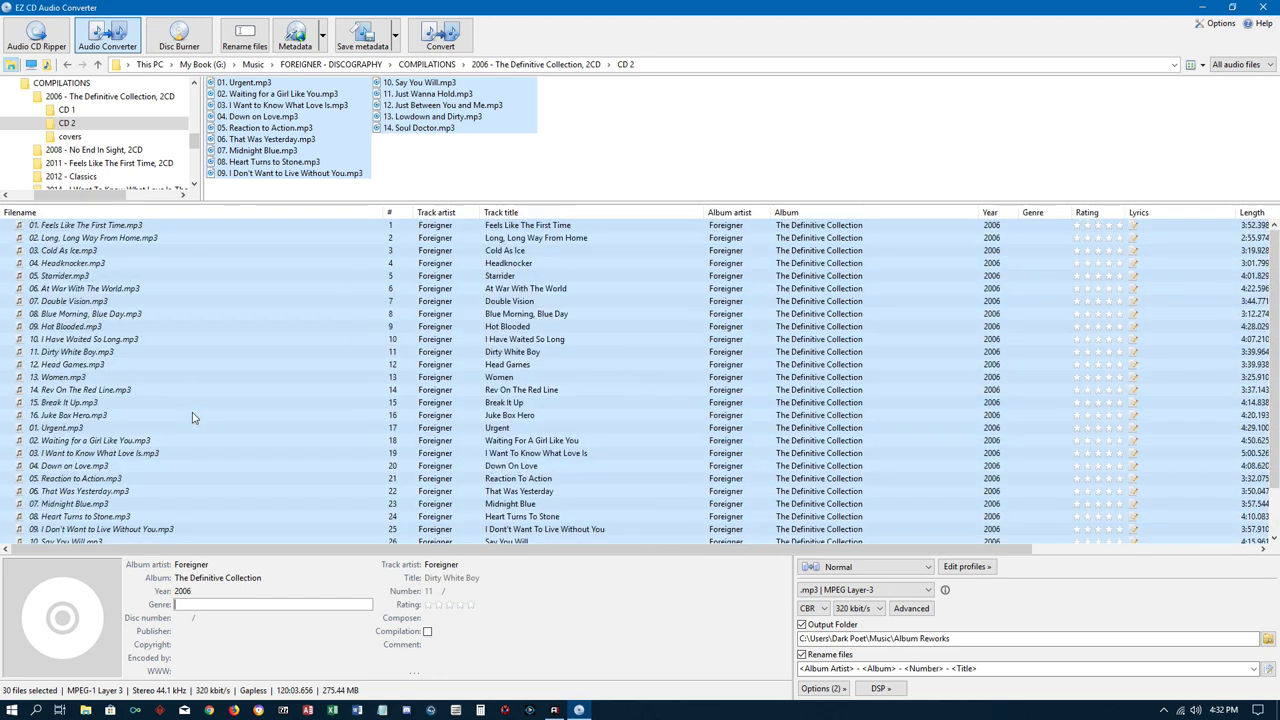
- Load front.jpg from the covers folder of 2006 - The Definitive Collection, 2CD as cover art for the selected tracks
{"action": "mouse_move", "coordinate": [93, 617]}
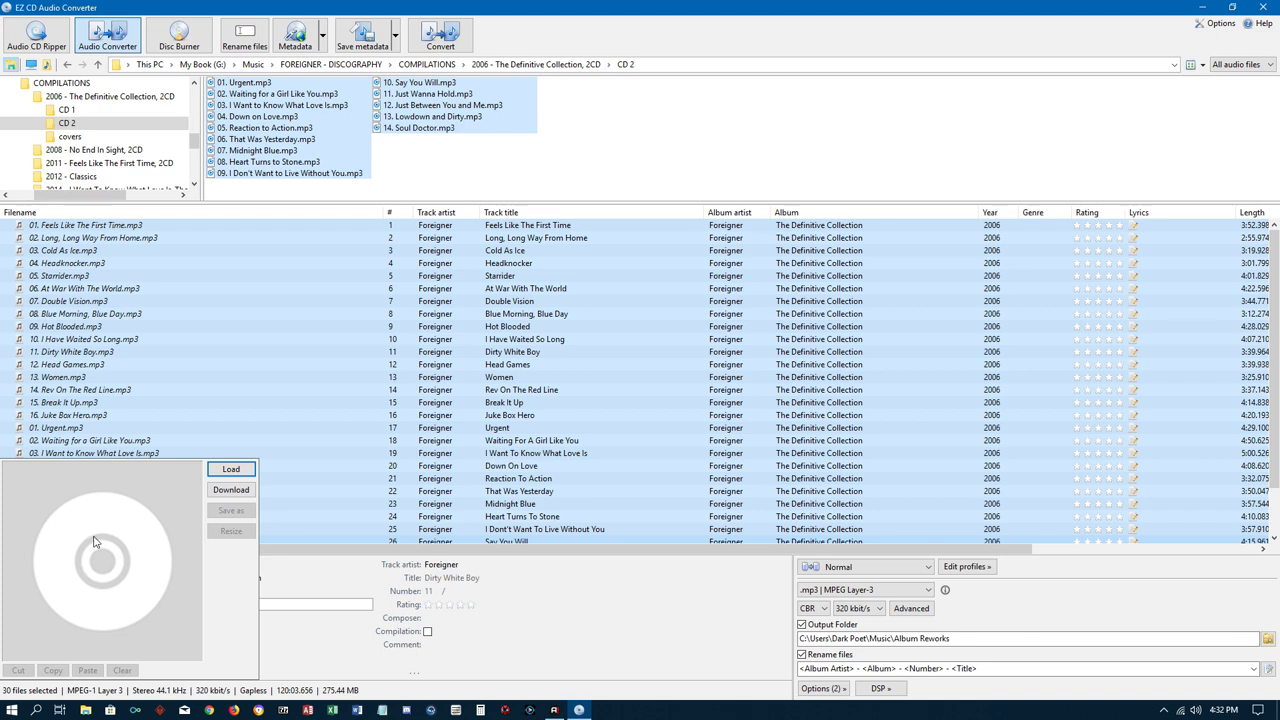
{"action": "left_click", "coordinate": [229, 470]}
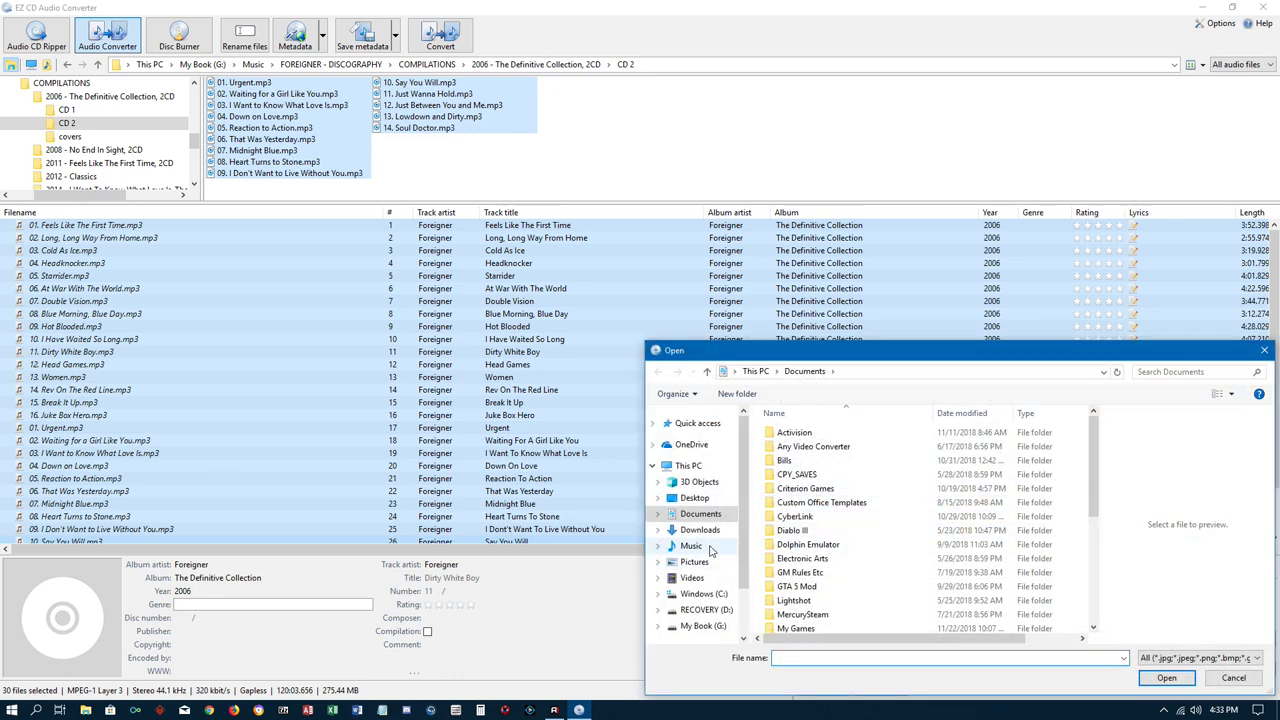
{"action": "left_click", "coordinate": [691, 546]}
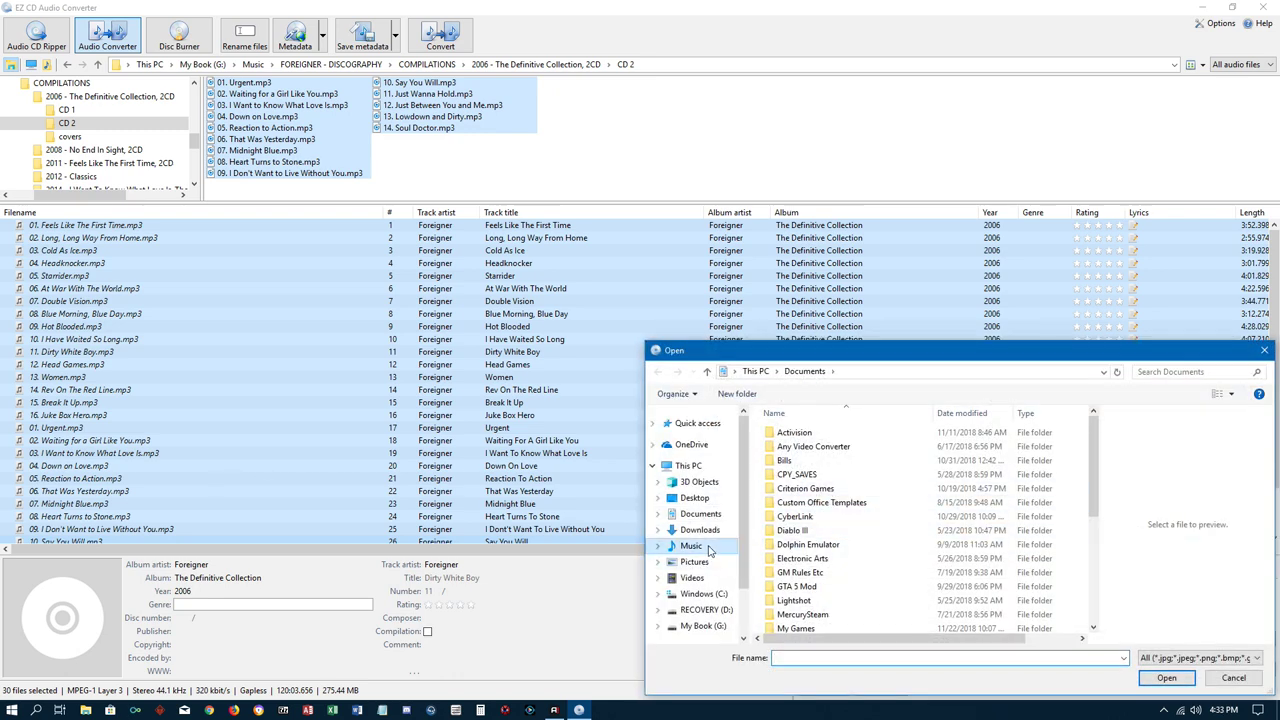
{"action": "left_click", "coordinate": [718, 626]}
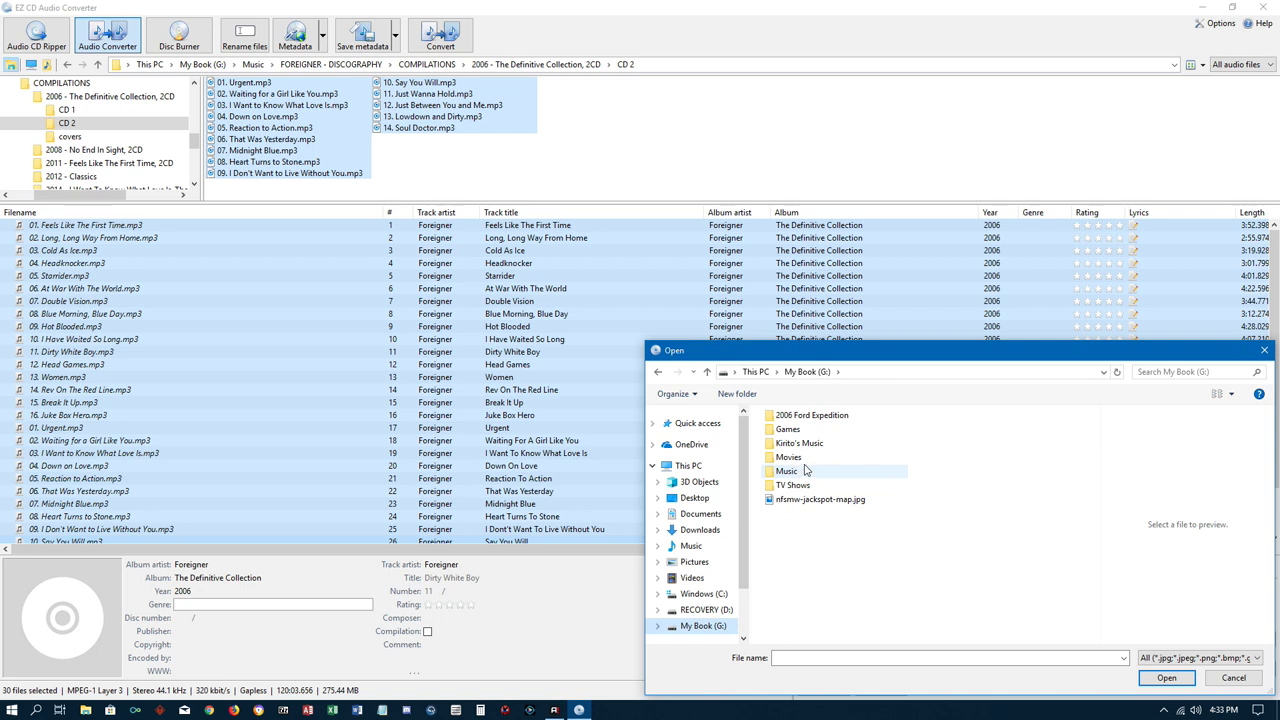
{"action": "double_click", "coordinate": [805, 470]}
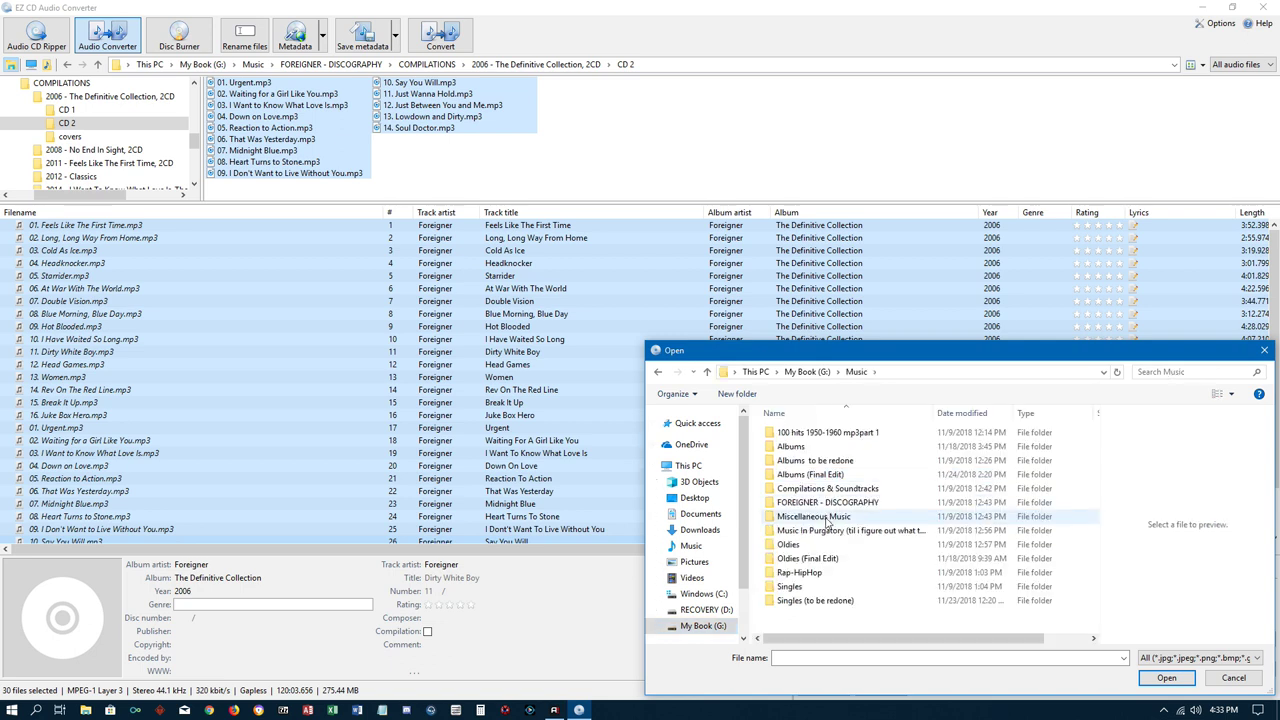
{"action": "double_click", "coordinate": [820, 503]}
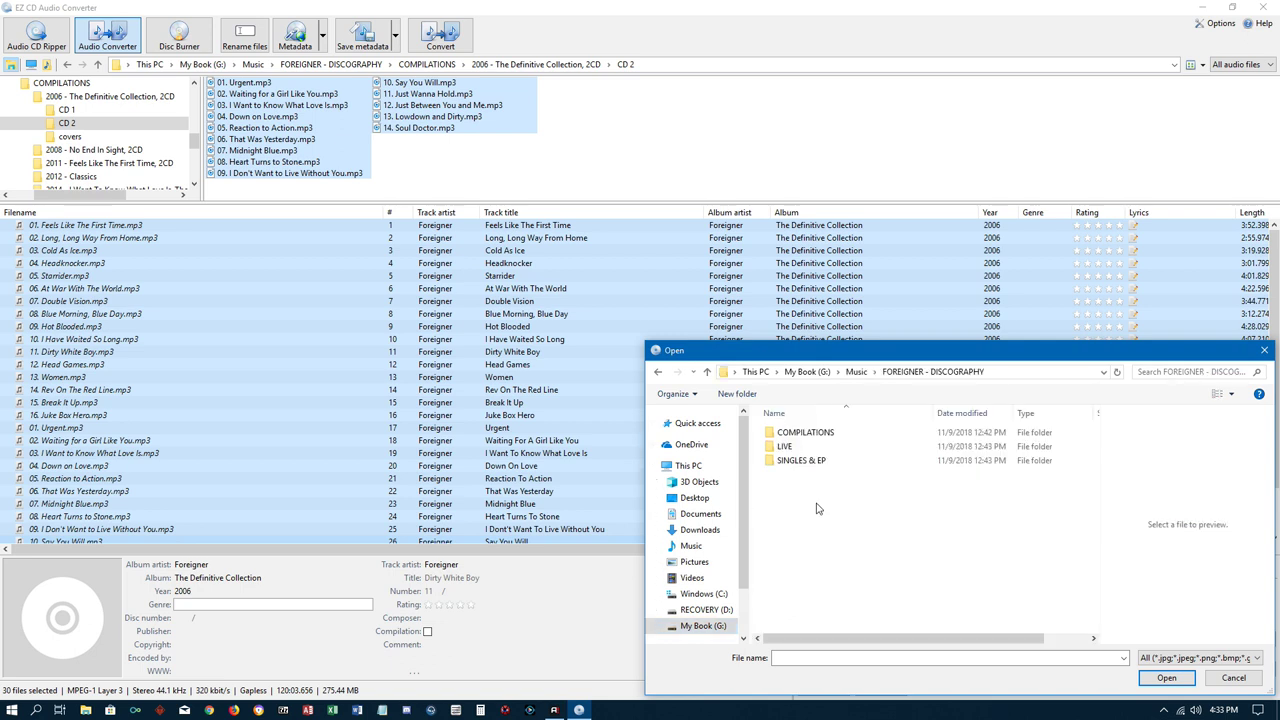
{"action": "double_click", "coordinate": [820, 433]}
{"action": "double_click", "coordinate": [818, 433]}
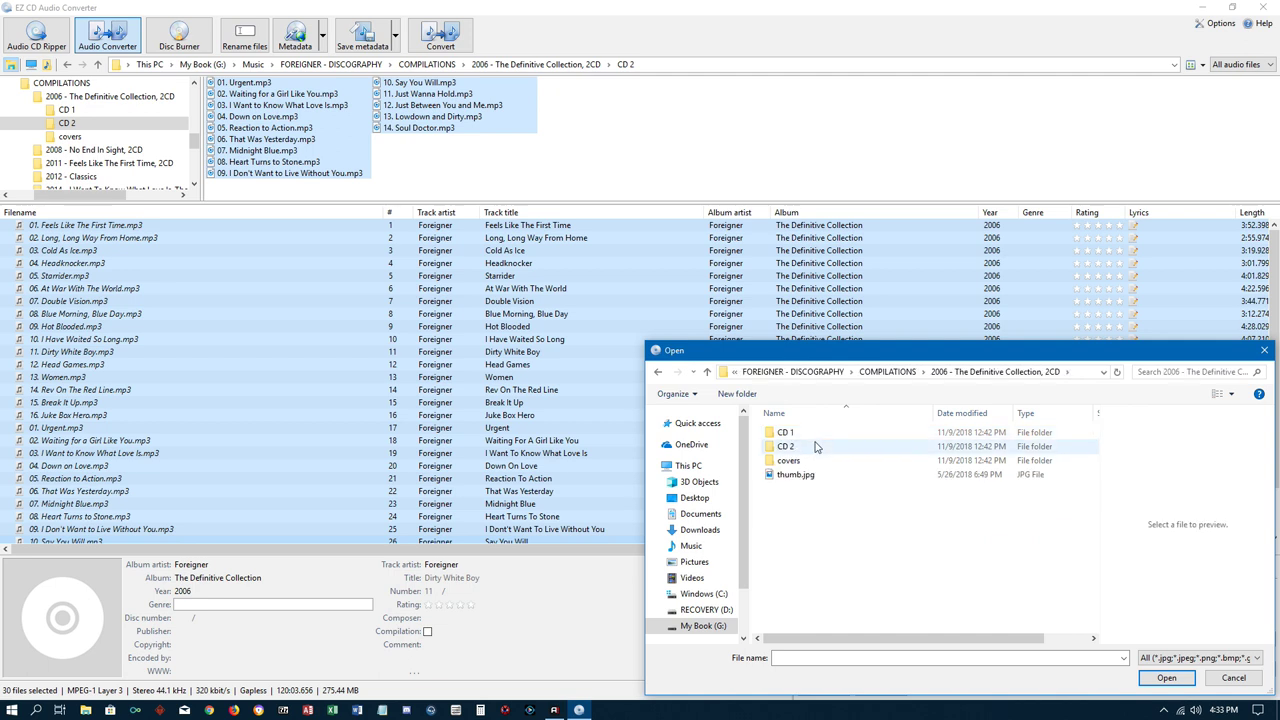
{"action": "double_click", "coordinate": [795, 461]}
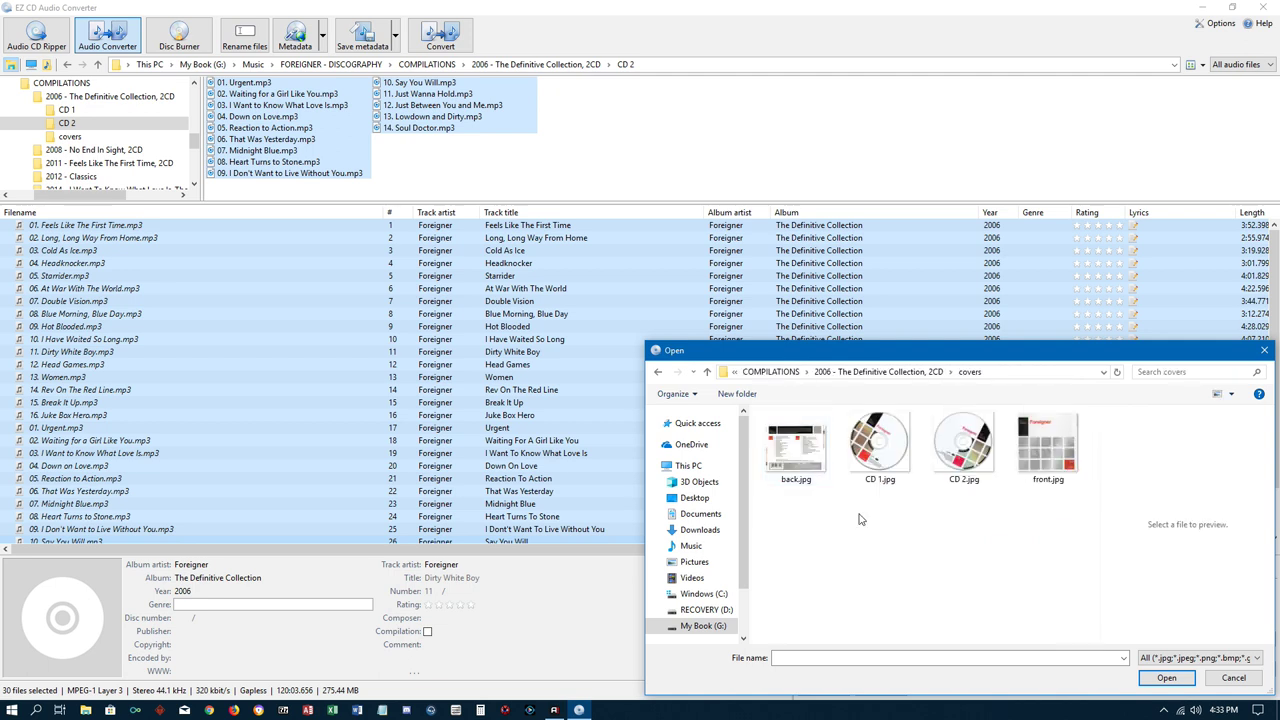
{"action": "left_click", "coordinate": [1046, 476]}
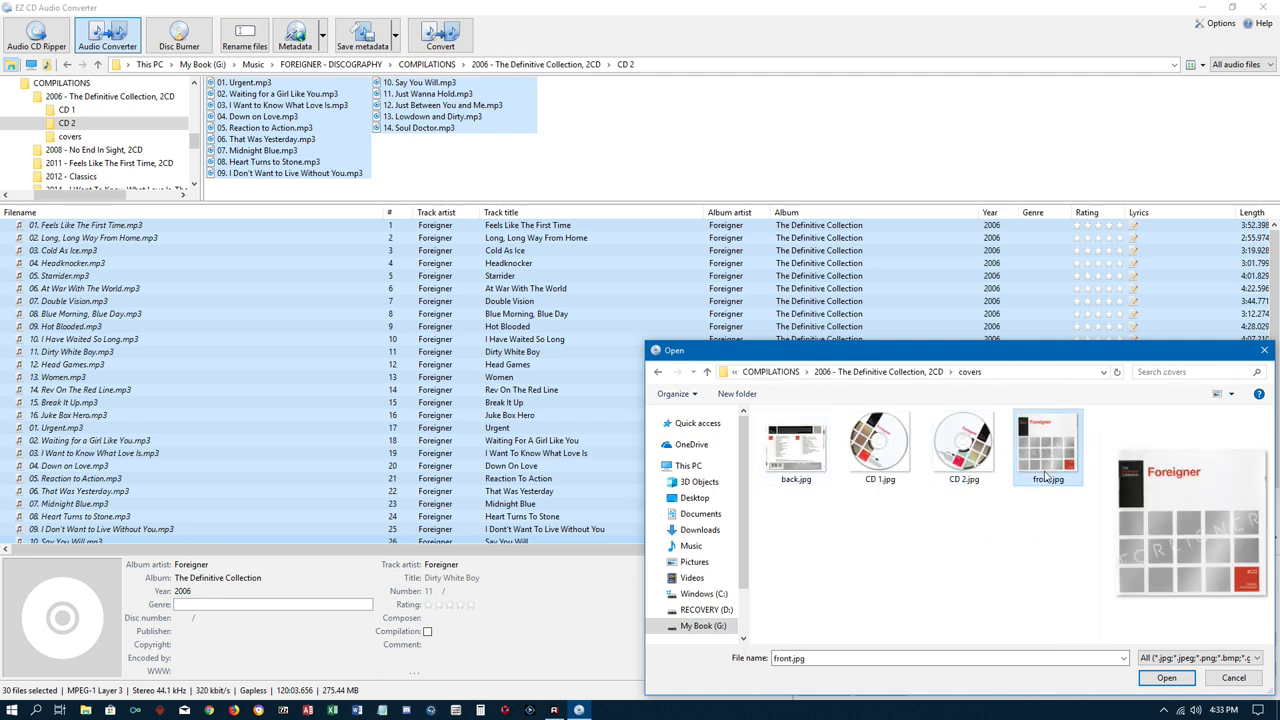
{"action": "left_click", "coordinate": [1166, 677]}
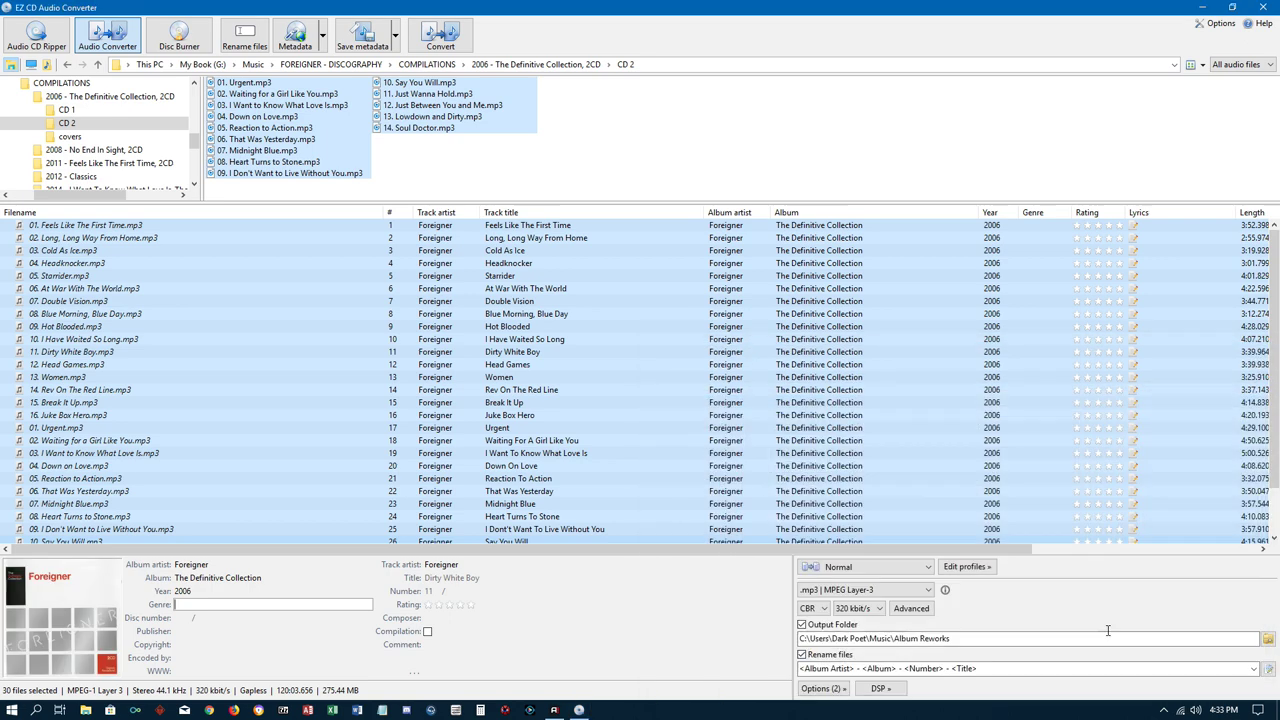
- Resize the loaded cover art with the 500x500 option and clear it from the selected tracks
{"action": "mouse_move", "coordinate": [60, 590]}
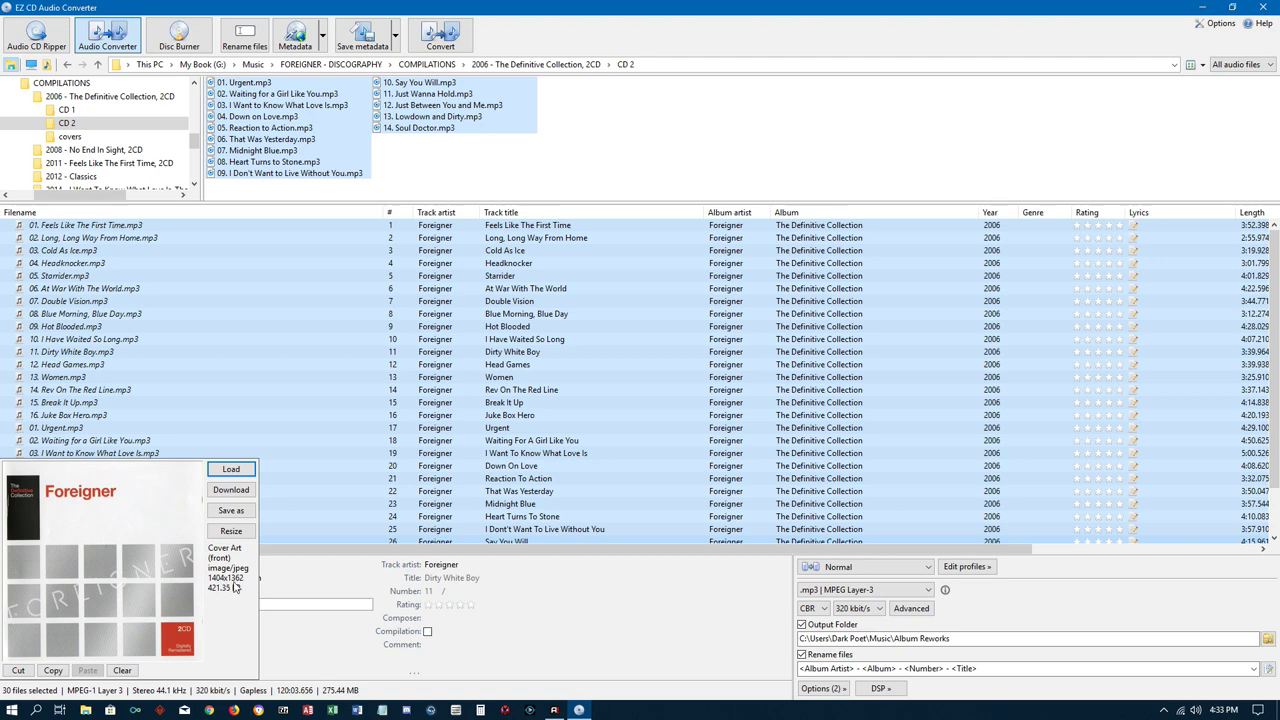
{"action": "left_click", "coordinate": [231, 531]}
{"action": "left_click", "coordinate": [265, 556]}
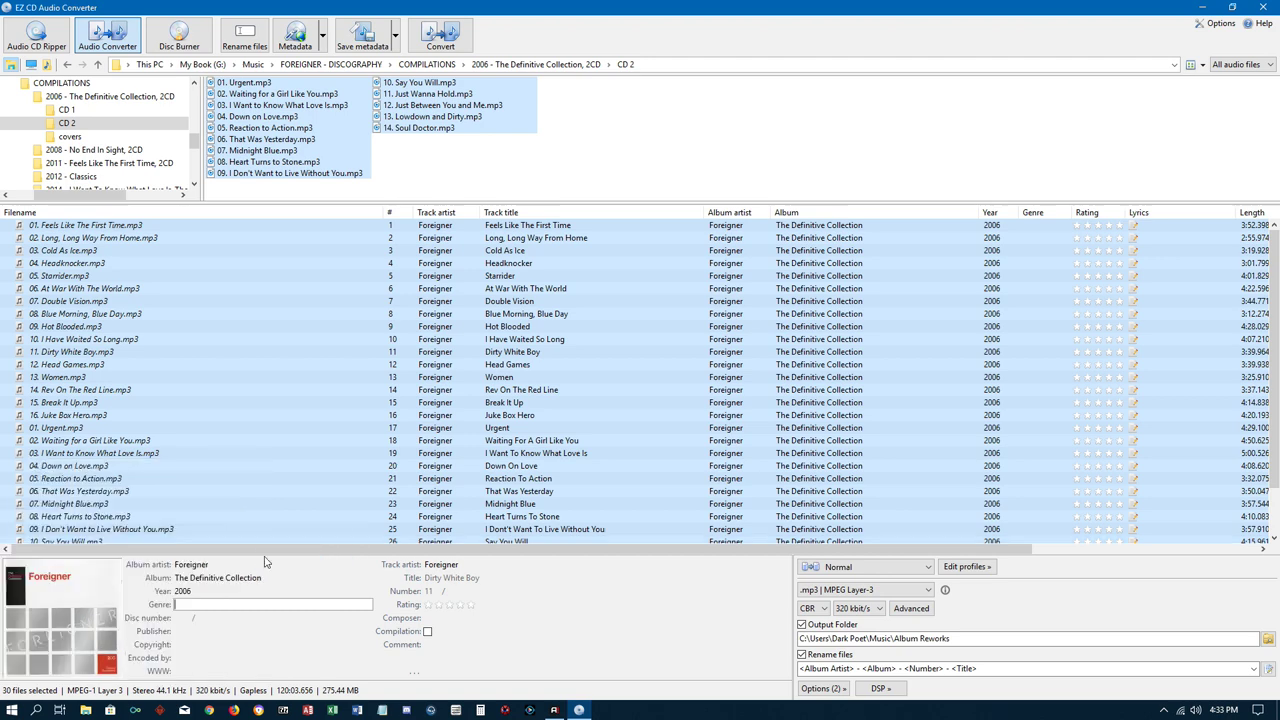
{"action": "mouse_move", "coordinate": [97, 592]}
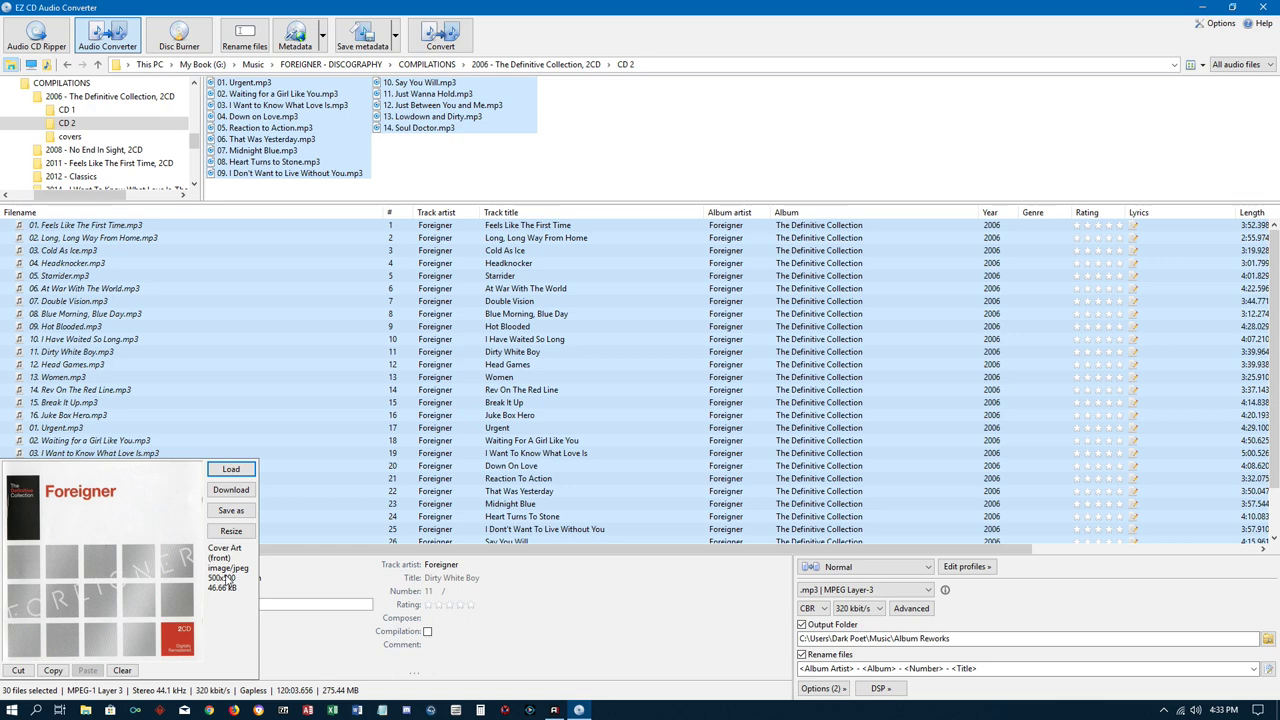
{"action": "left_click", "coordinate": [120, 672]}
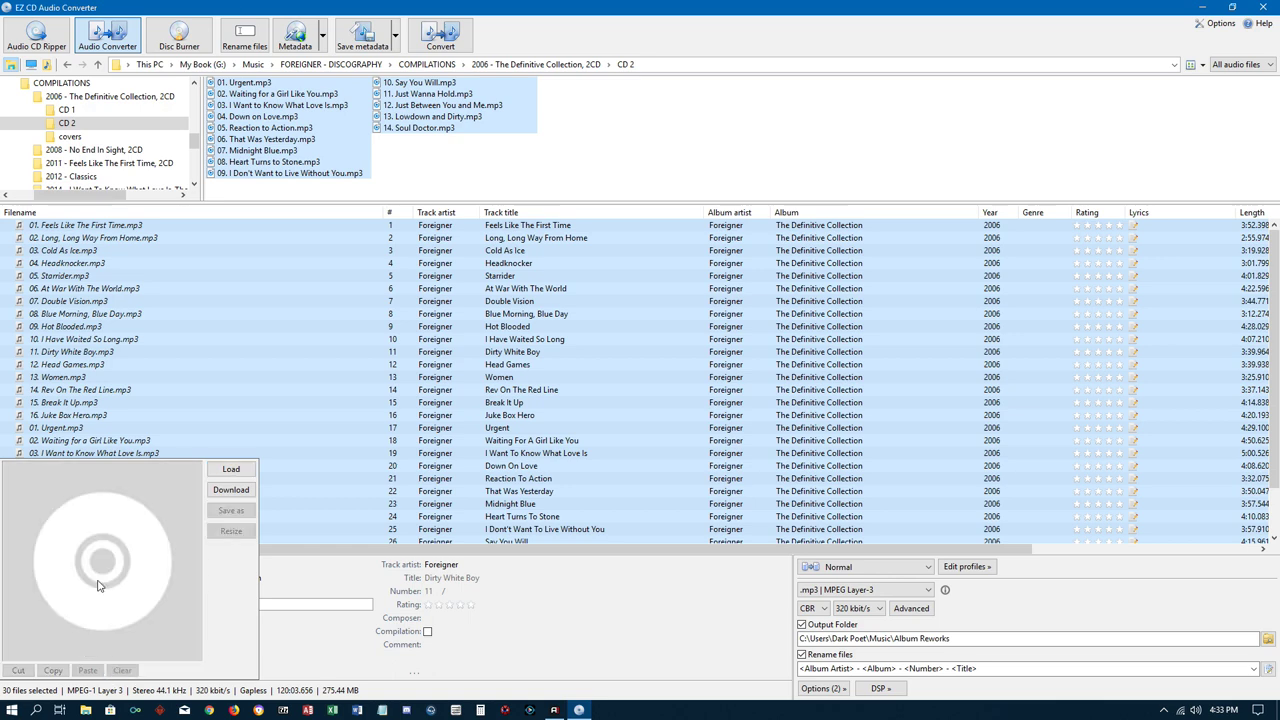
- Search GD3 for downloadable cover art and apply the 1000x1000 "Foreigner - Definitive Collection (Disc 2)" image to the selected tracks
{"action": "left_click", "coordinate": [230, 490]}
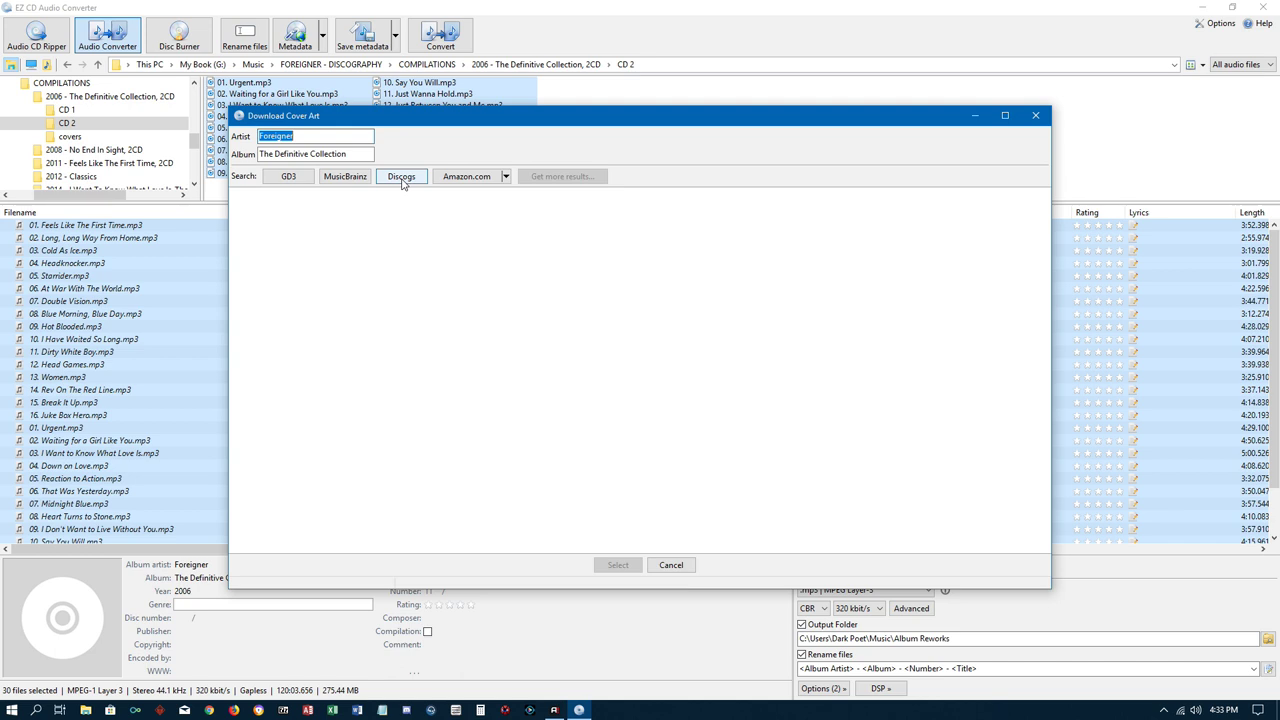
{"action": "left_click", "coordinate": [288, 177]}
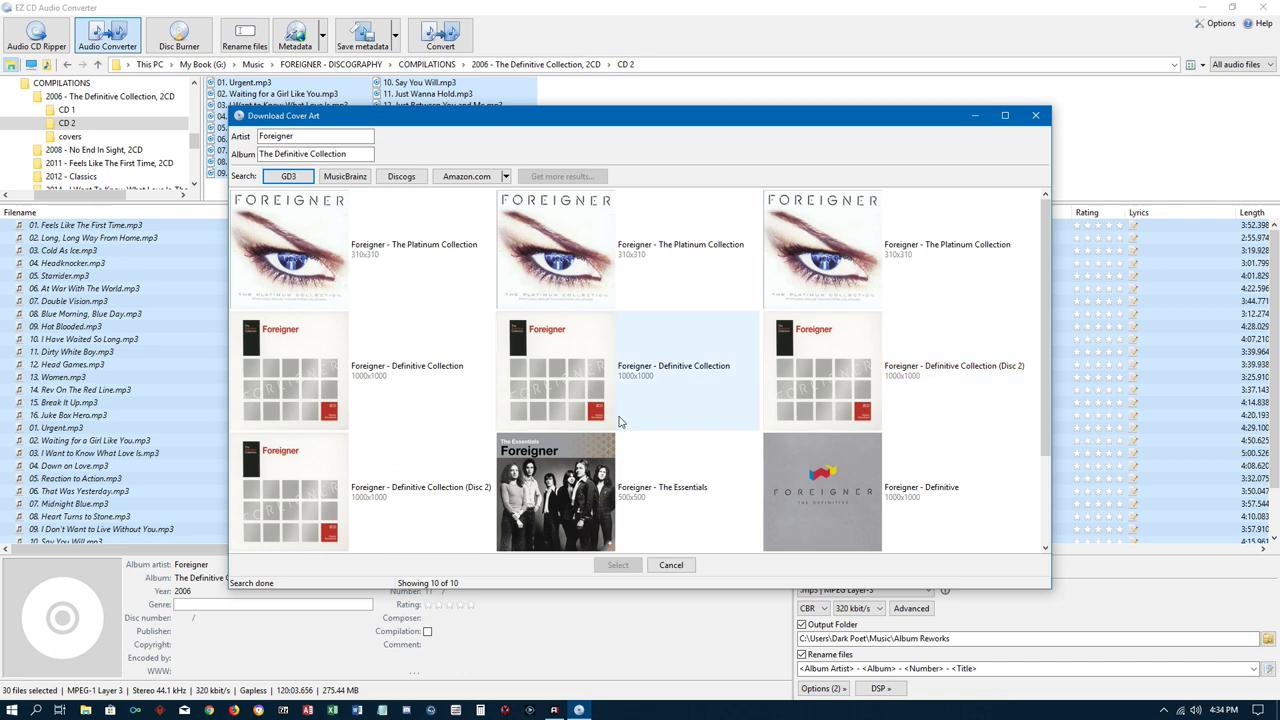
{"action": "left_click", "coordinate": [806, 384]}
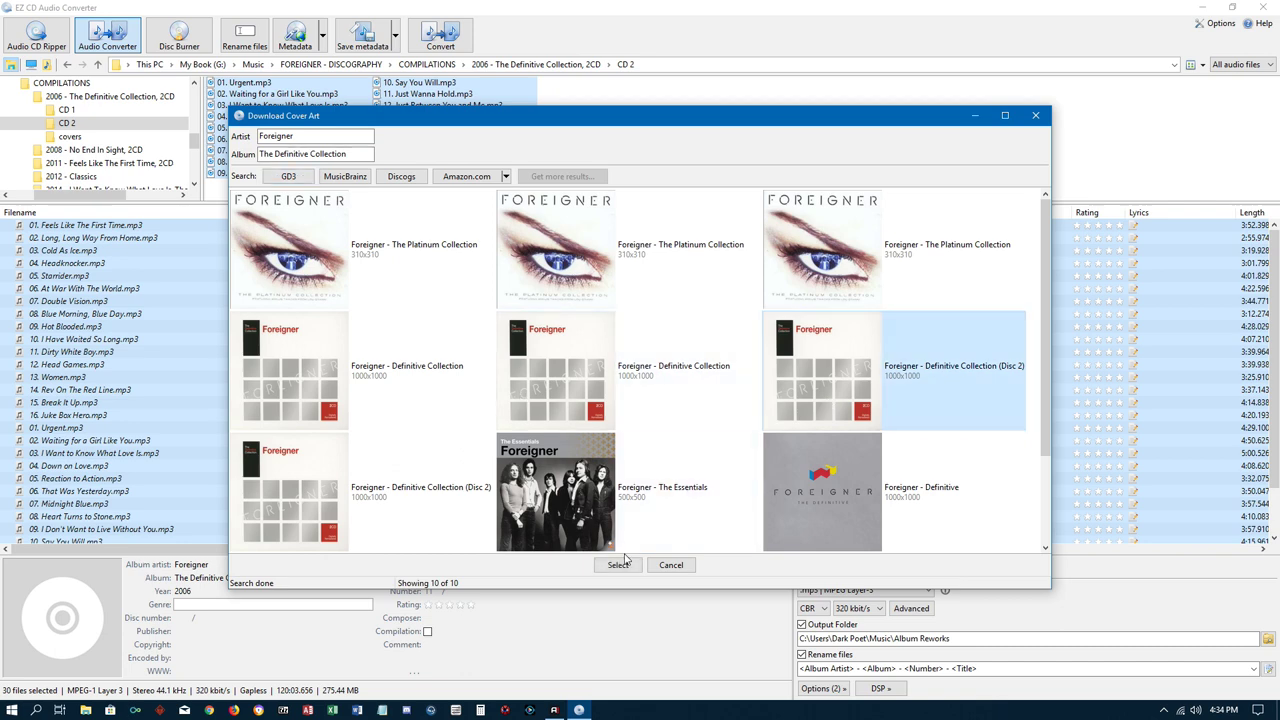
{"action": "left_click", "coordinate": [618, 565]}
- Resize the downloaded cover art to 500x500
{"action": "mouse_move", "coordinate": [107, 614]}
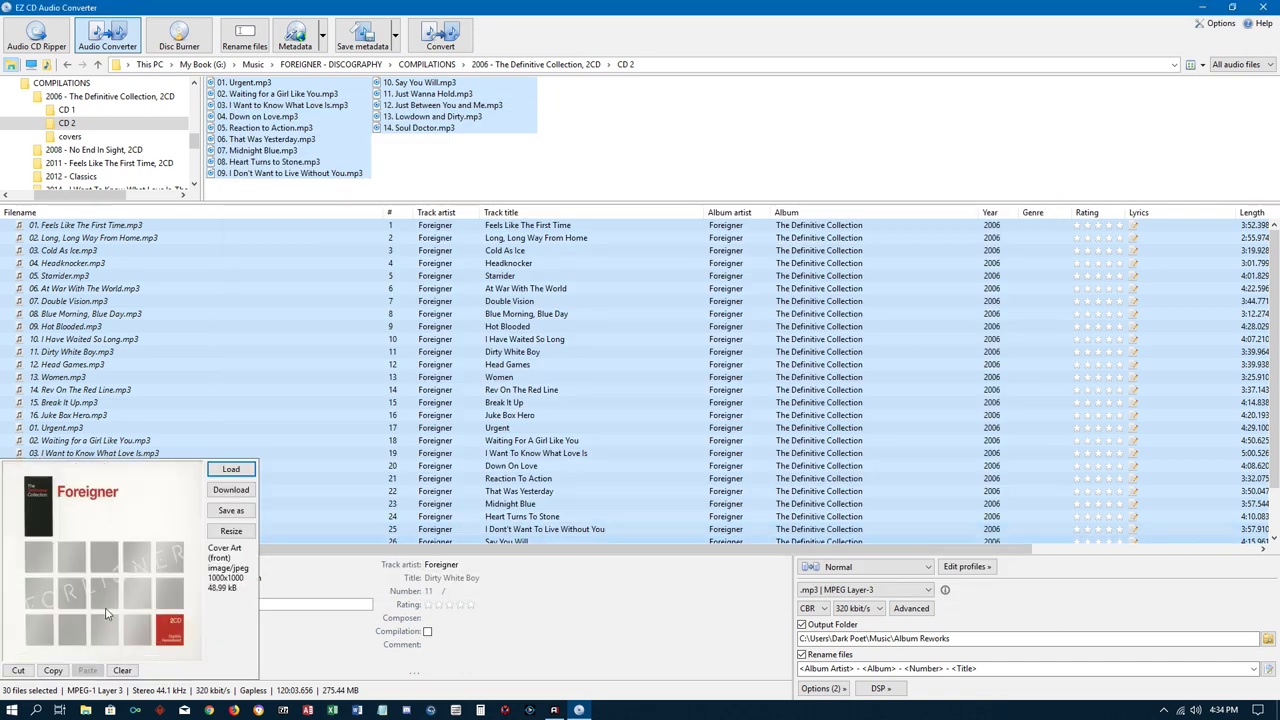
{"action": "left_click", "coordinate": [228, 531]}
{"action": "left_click", "coordinate": [290, 563]}
{"action": "mouse_move", "coordinate": [90, 612]}
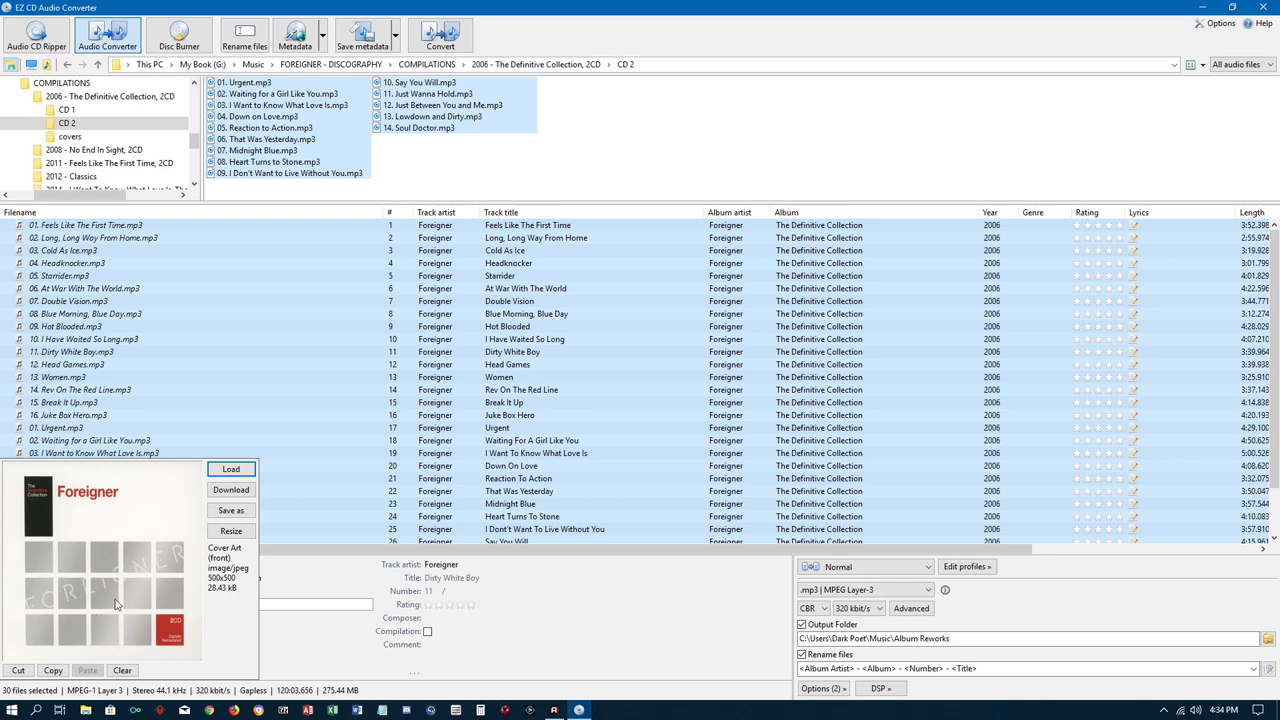
{"action": "left_click", "coordinate": [232, 531]}
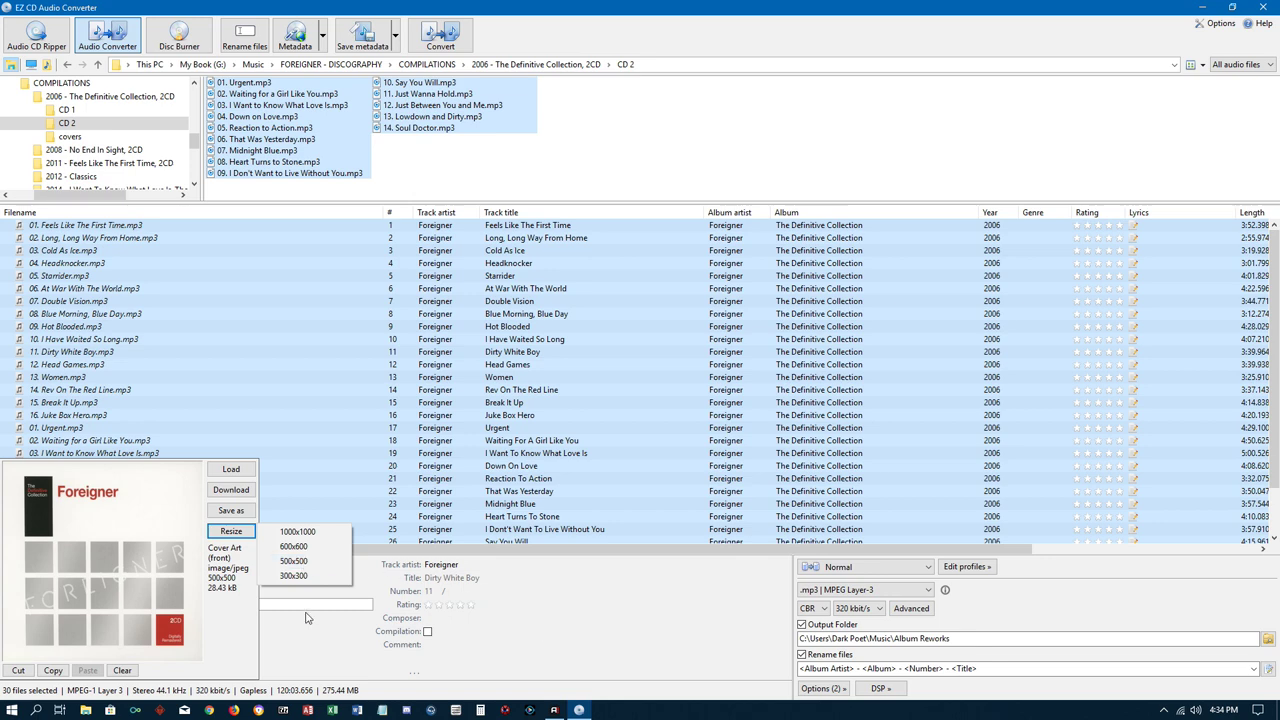
{"action": "left_click", "coordinate": [316, 647]}
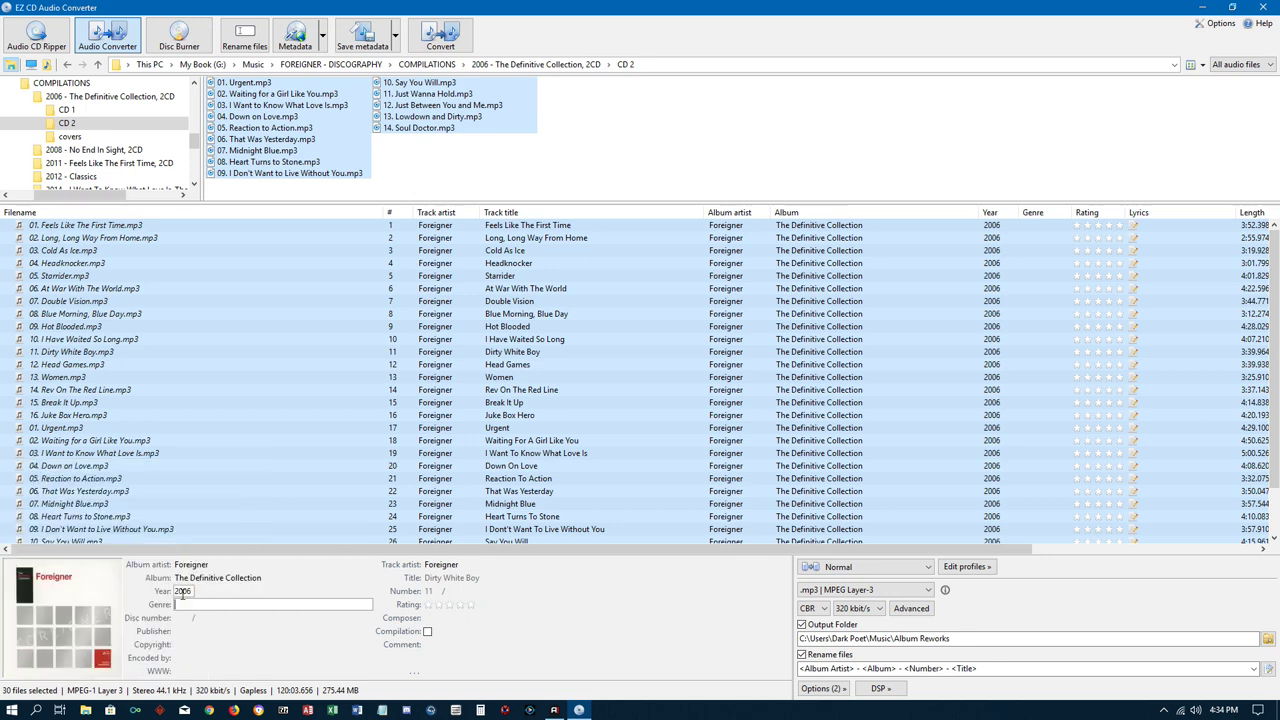
{"action": "mouse_move", "coordinate": [71, 591]}
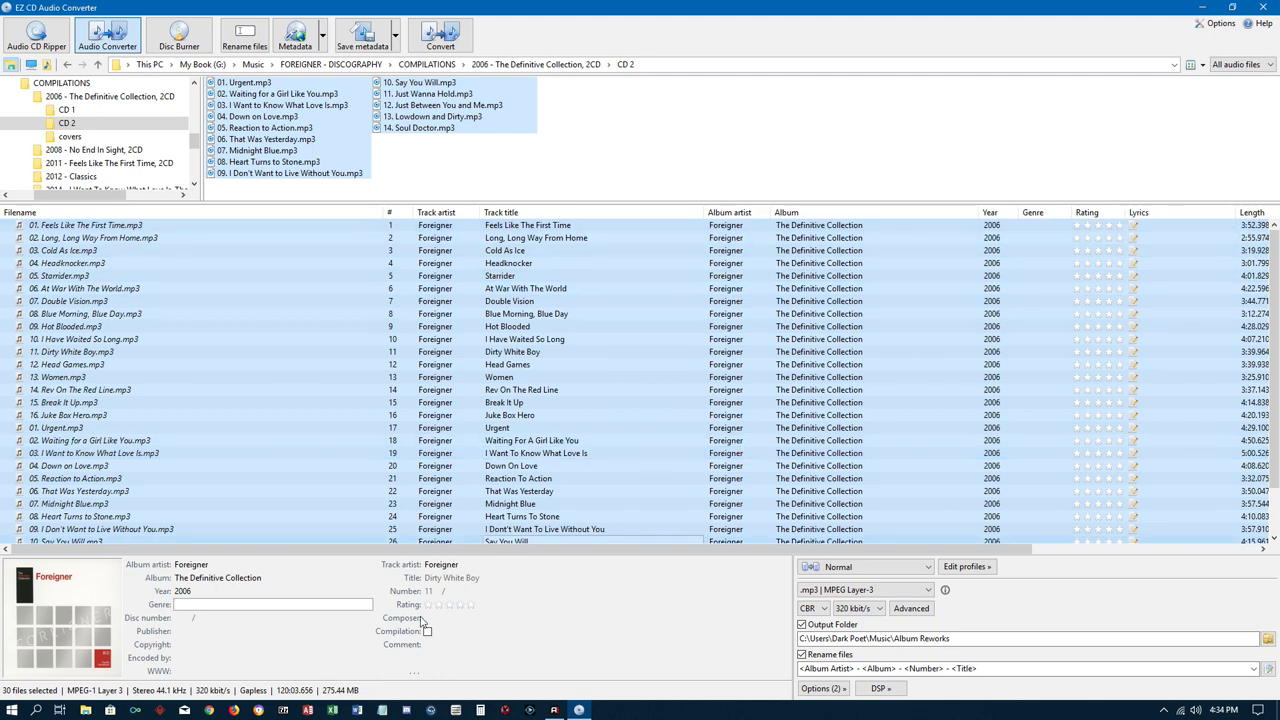
- Switch to Chrome, search Google for "foreigner lyrics" and open the AZLyrics page for Foreigner
{"action": "left_click", "coordinate": [208, 712]}
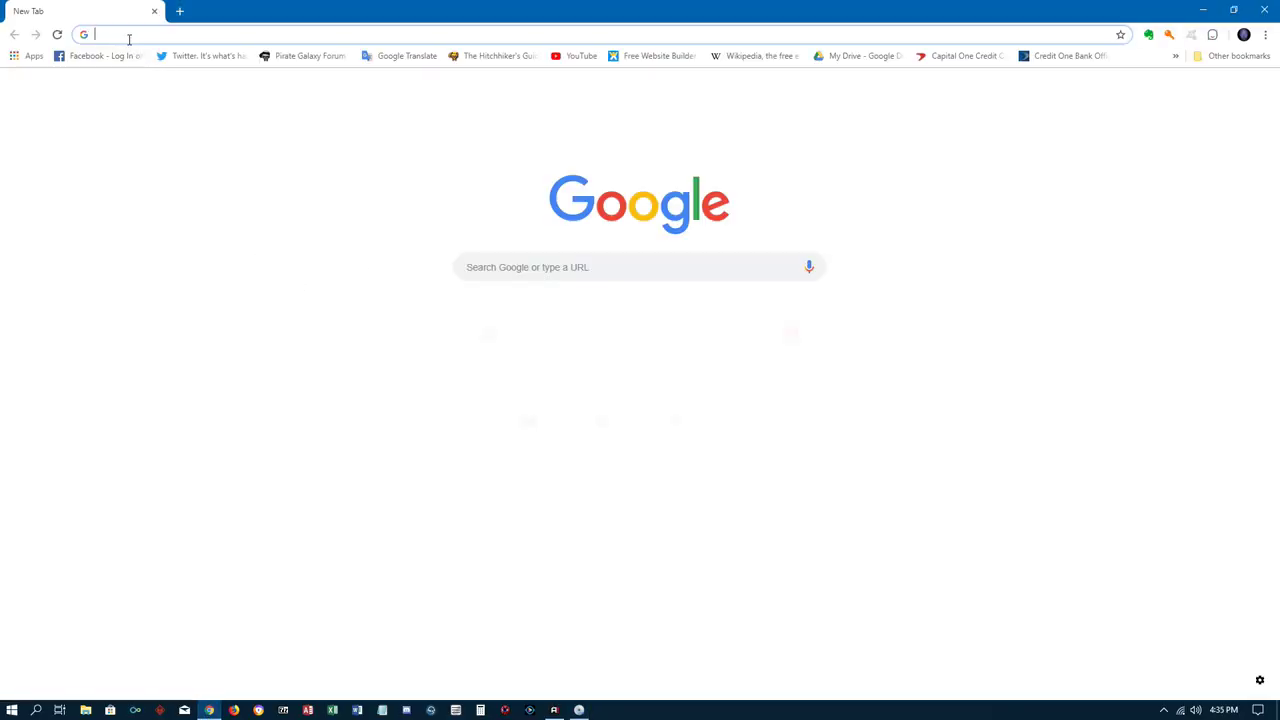
{"action": "left_click", "coordinate": [126, 36]}
{"action": "type", "text": "foreigner "}
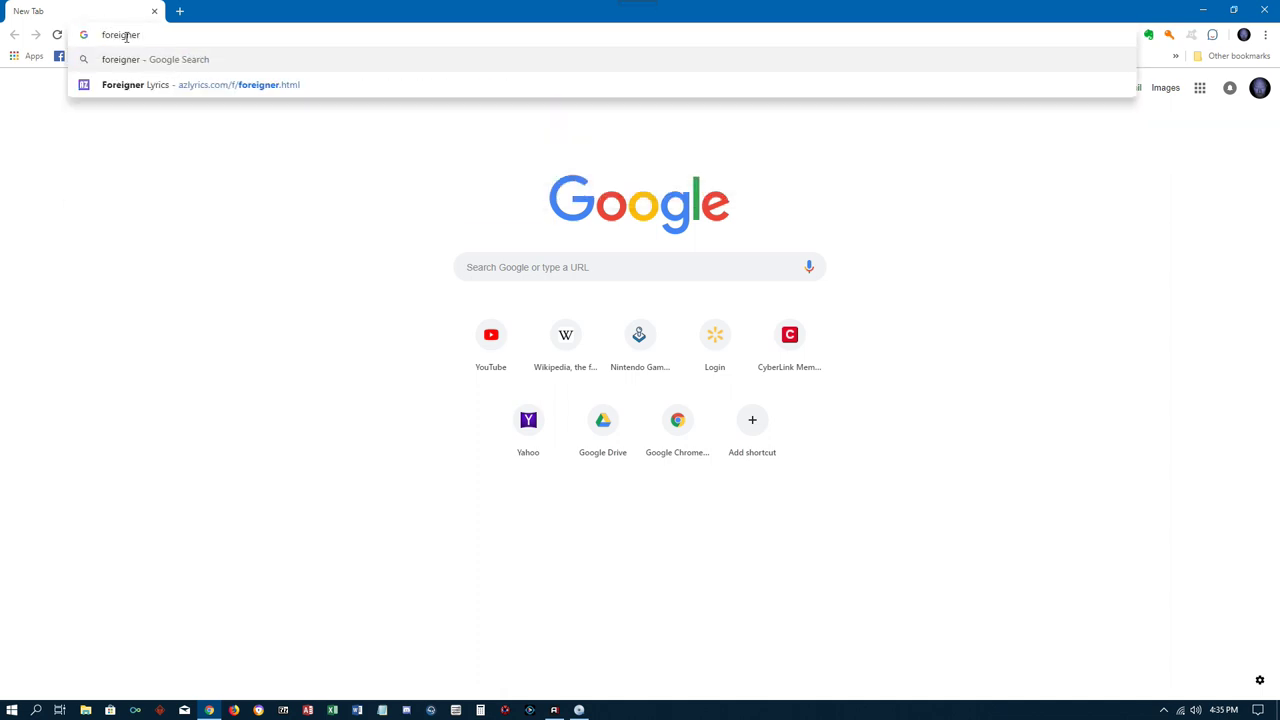
{"action": "type", "text": "lyrics"}
{"action": "key", "text": "Return"}
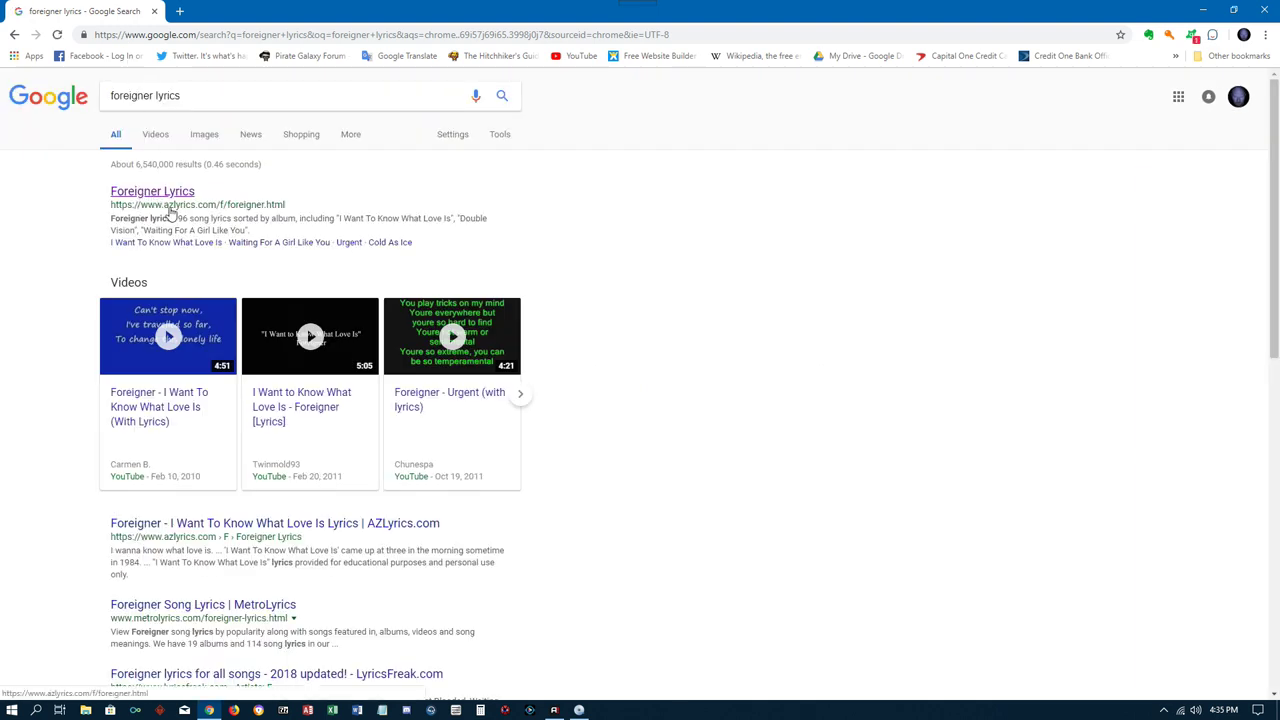
{"action": "left_click", "coordinate": [178, 196]}
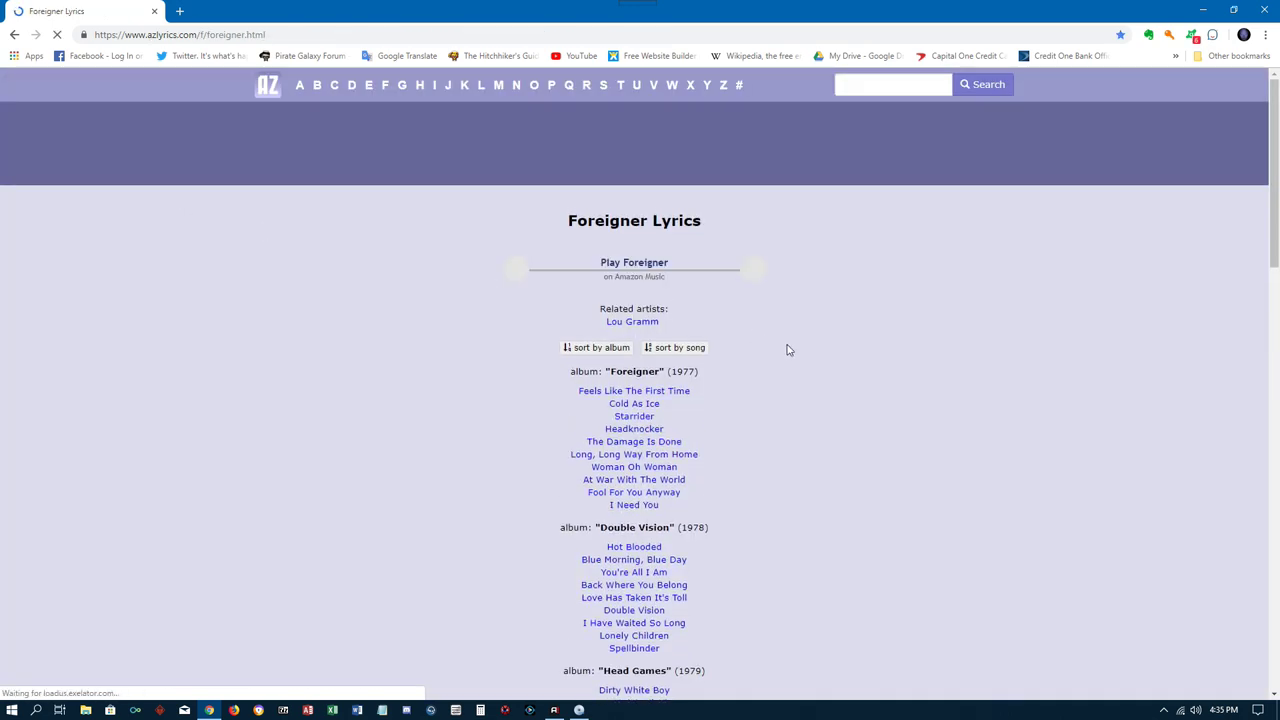
- Look through the Foreigner songs listed by album on AZLyrics and compare them with the tracks in the conversion list
{"action": "scroll", "coordinate": [771, 346], "scroll_direction": "down", "scroll_amount": 15}
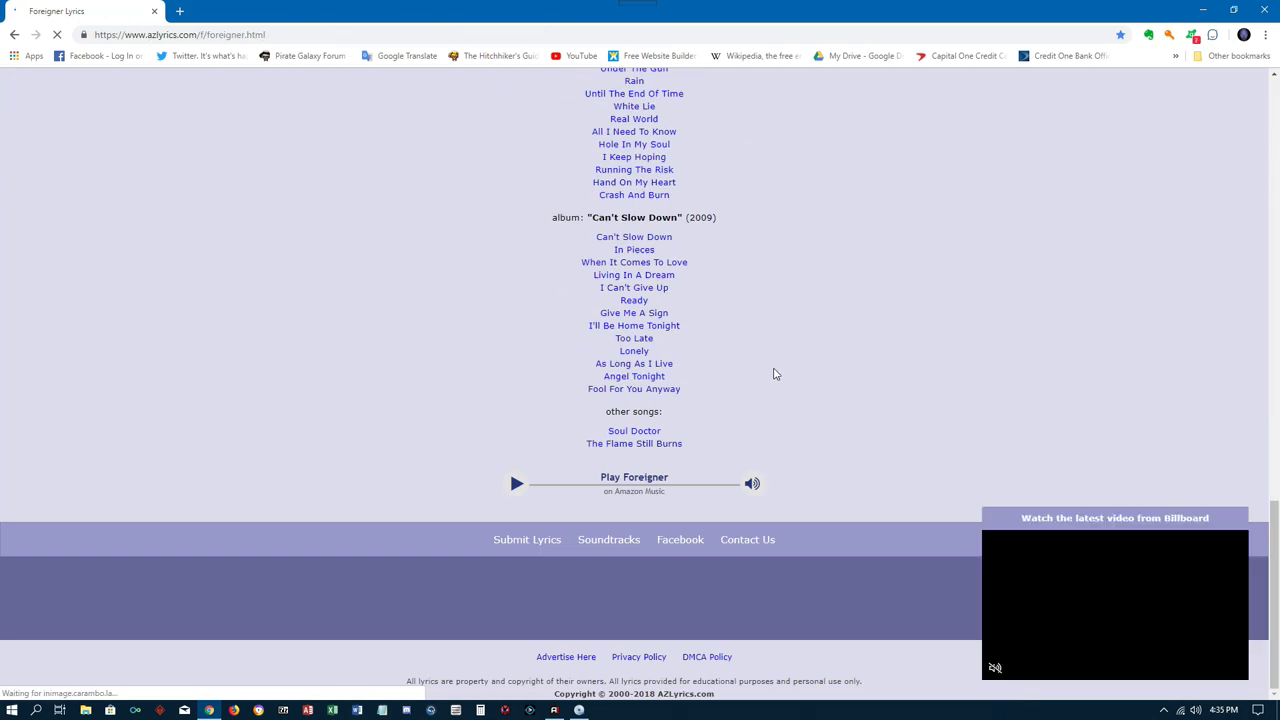
{"action": "scroll", "coordinate": [771, 374], "scroll_direction": "up", "scroll_amount": 3}
{"action": "scroll", "coordinate": [763, 386], "scroll_direction": "up", "scroll_amount": 5}
{"action": "scroll", "coordinate": [763, 387], "scroll_direction": "up", "scroll_amount": 3}
{"action": "scroll", "coordinate": [763, 387], "scroll_direction": "down", "scroll_amount": 3}
{"action": "scroll", "coordinate": [763, 387], "scroll_direction": "up", "scroll_amount": 5}
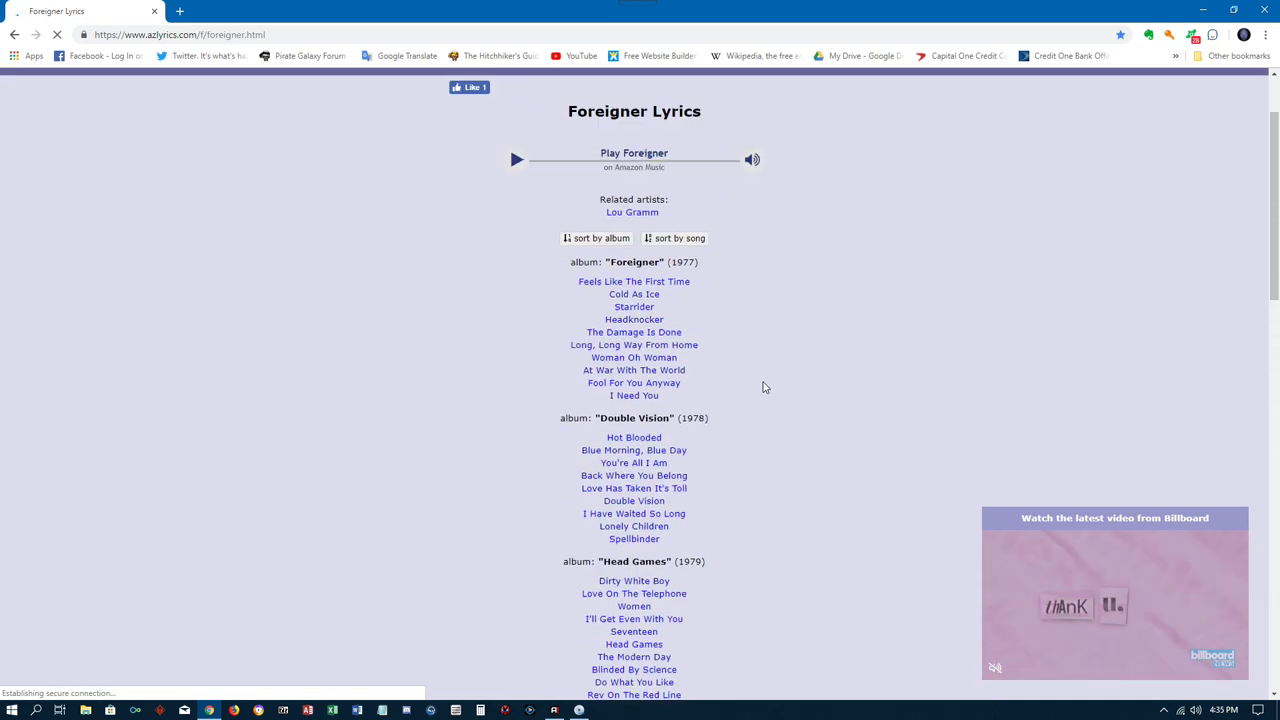
{"action": "key", "text": "alt+Tab"}
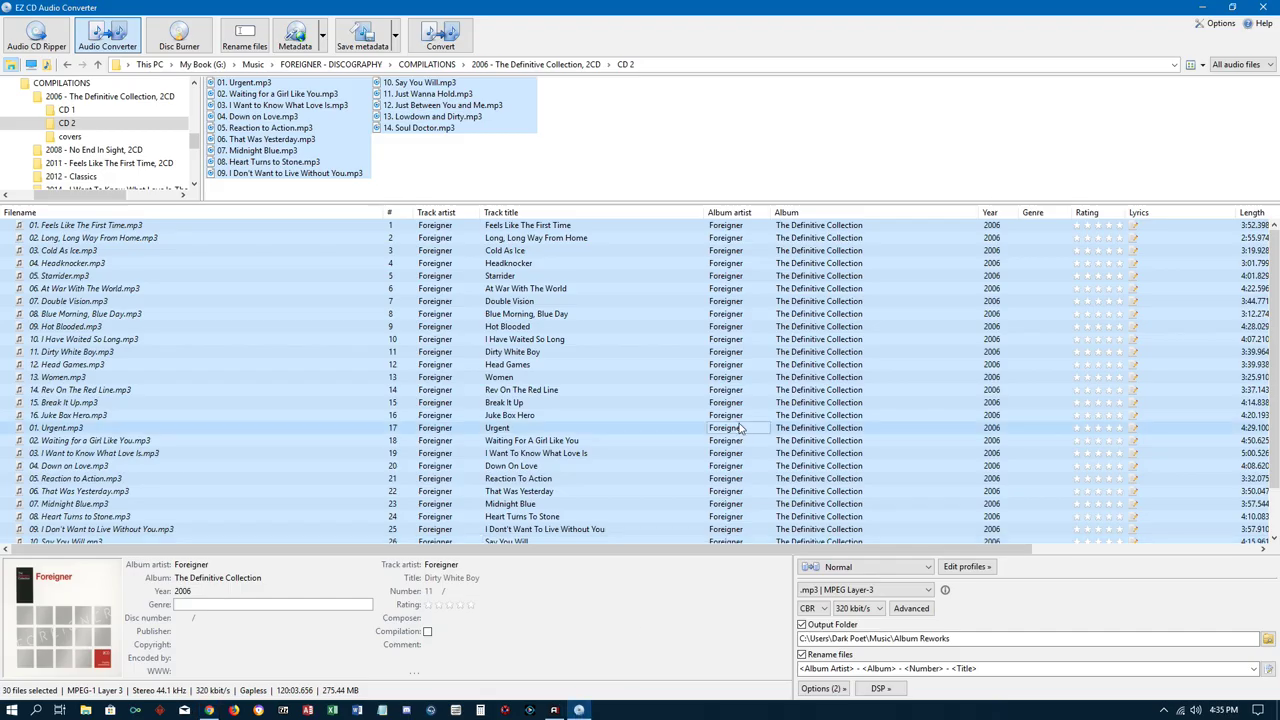
- Return to Chrome, open the AZLyrics page for "Feels Like The First Time" and copy the song's full lyrics
{"action": "left_click", "coordinate": [209, 710]}
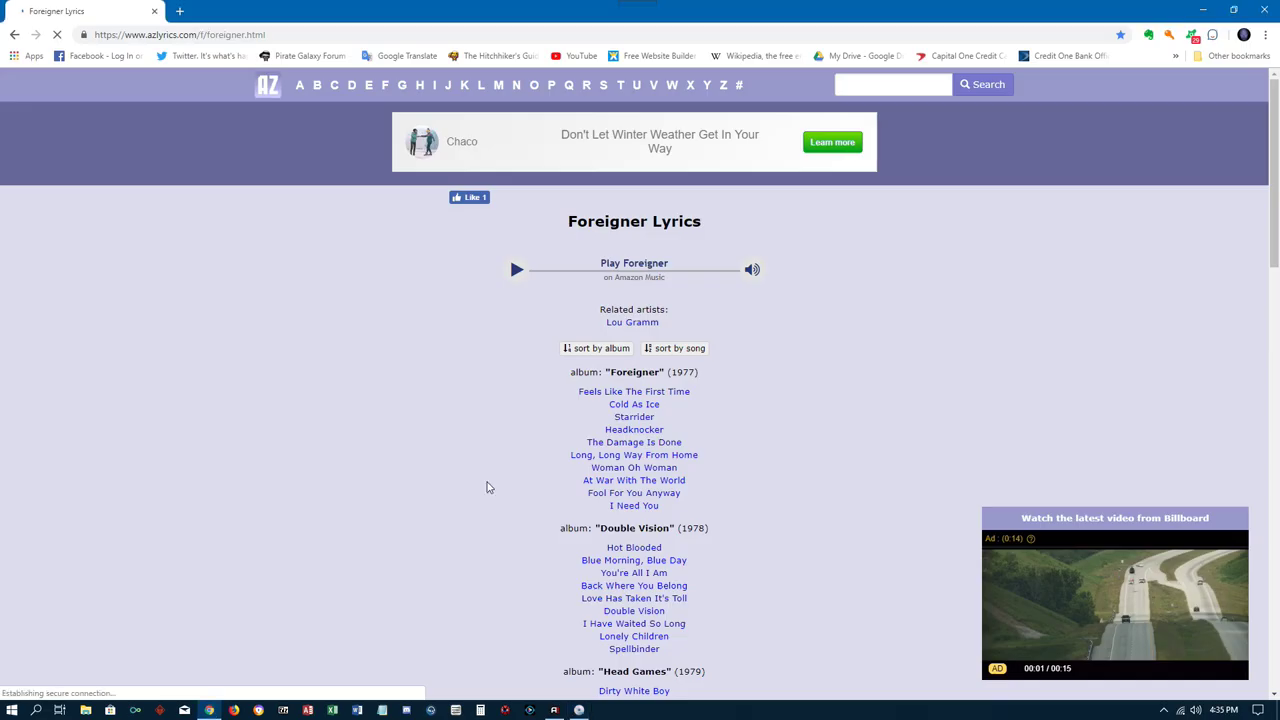
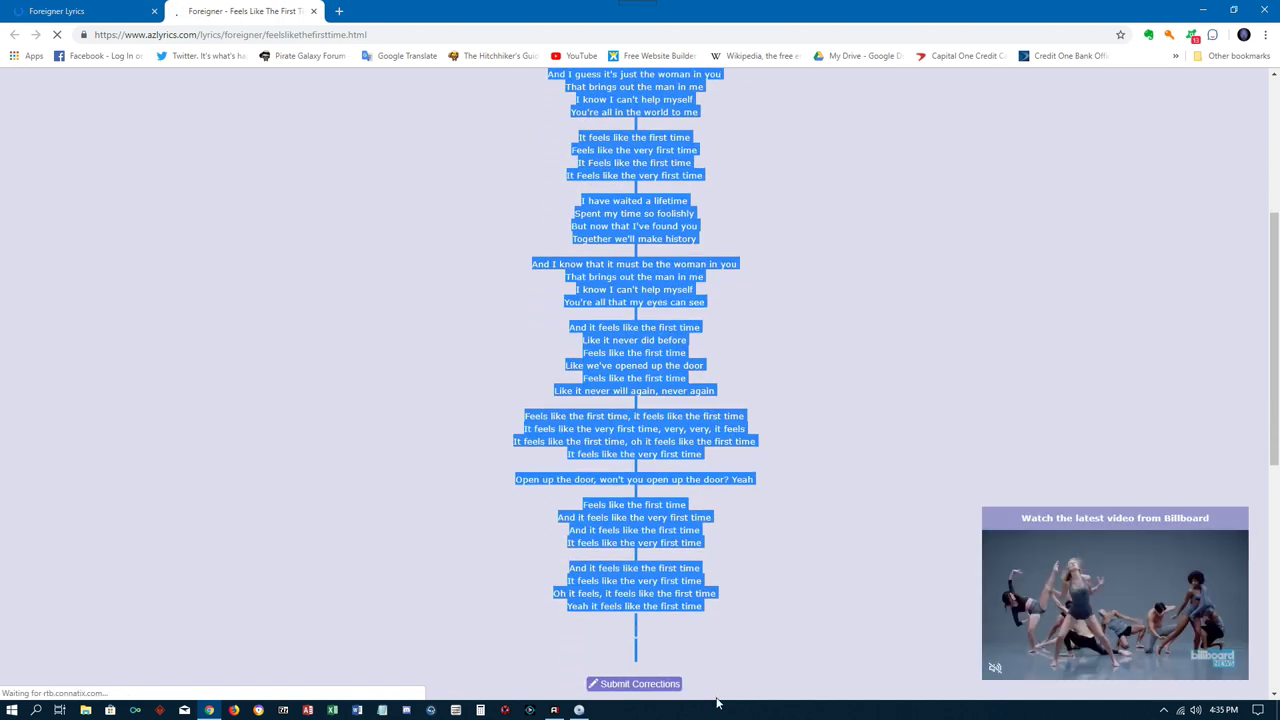
{"action": "scroll", "coordinate": [714, 690], "scroll_direction": "down", "scroll_amount": 1}
{"action": "right_click", "coordinate": [672, 517]}
{"action": "left_click", "coordinate": [676, 521]}
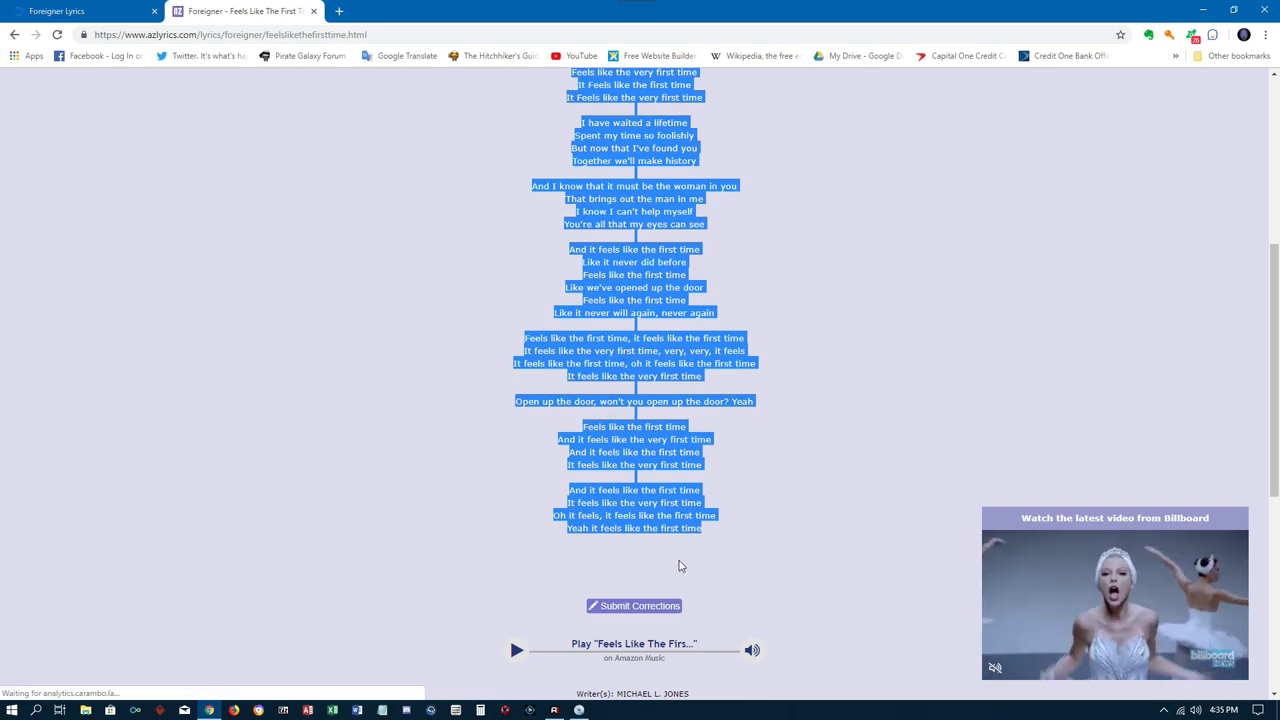
- Switch to EZ CD Audio Converter and paste the copied lyrics into the lyrics of track 1, Feels Like The First Time
{"action": "key", "text": "alt+Tab"}
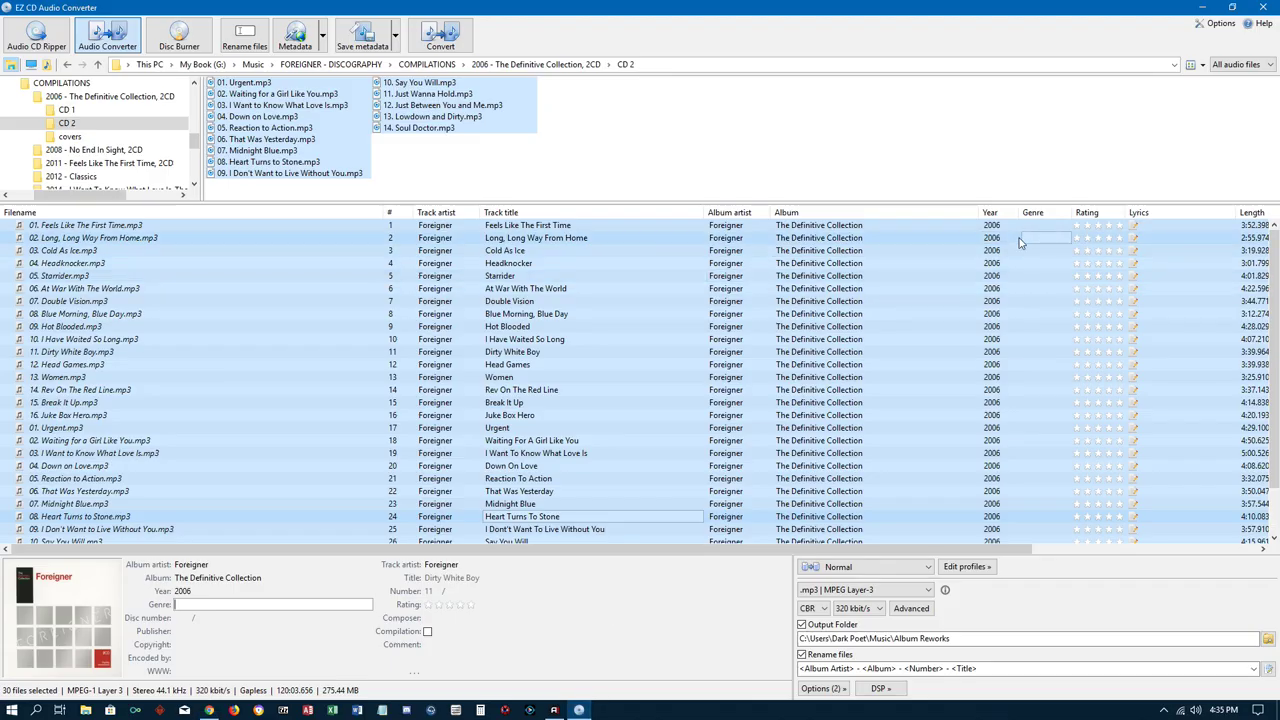
{"action": "double_click", "coordinate": [1163, 227]}
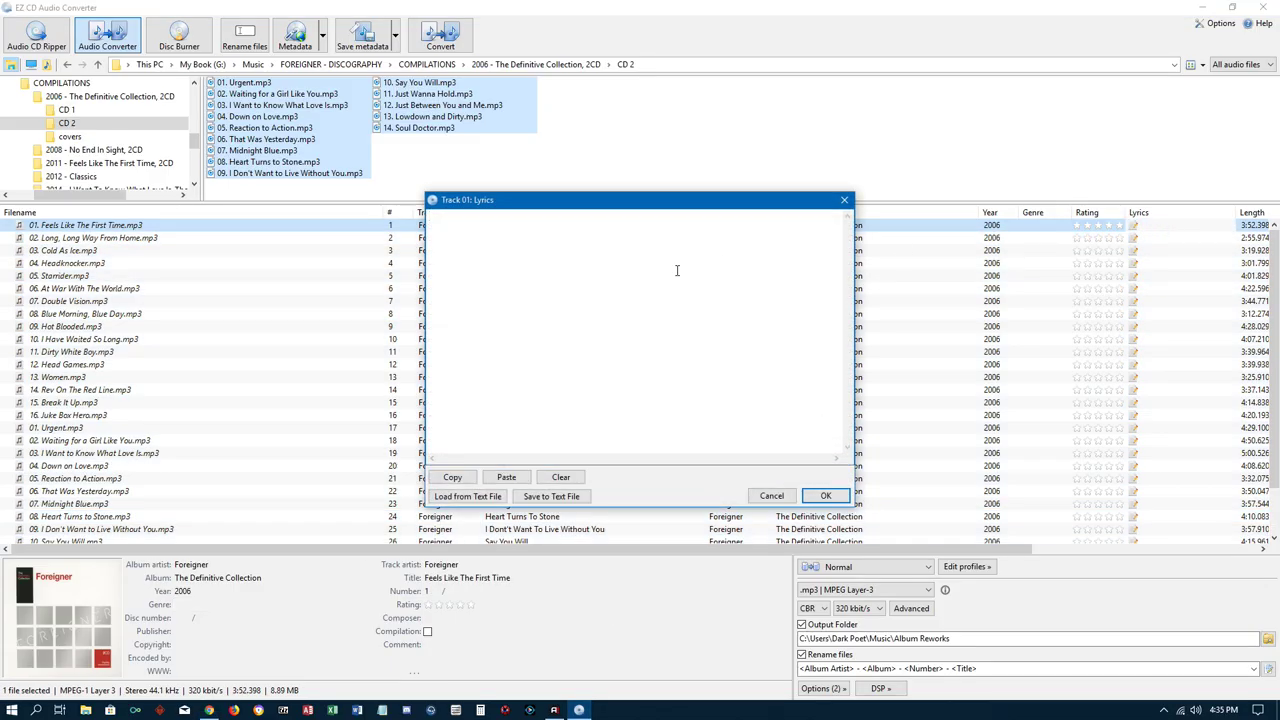
{"action": "right_click", "coordinate": [618, 300]}
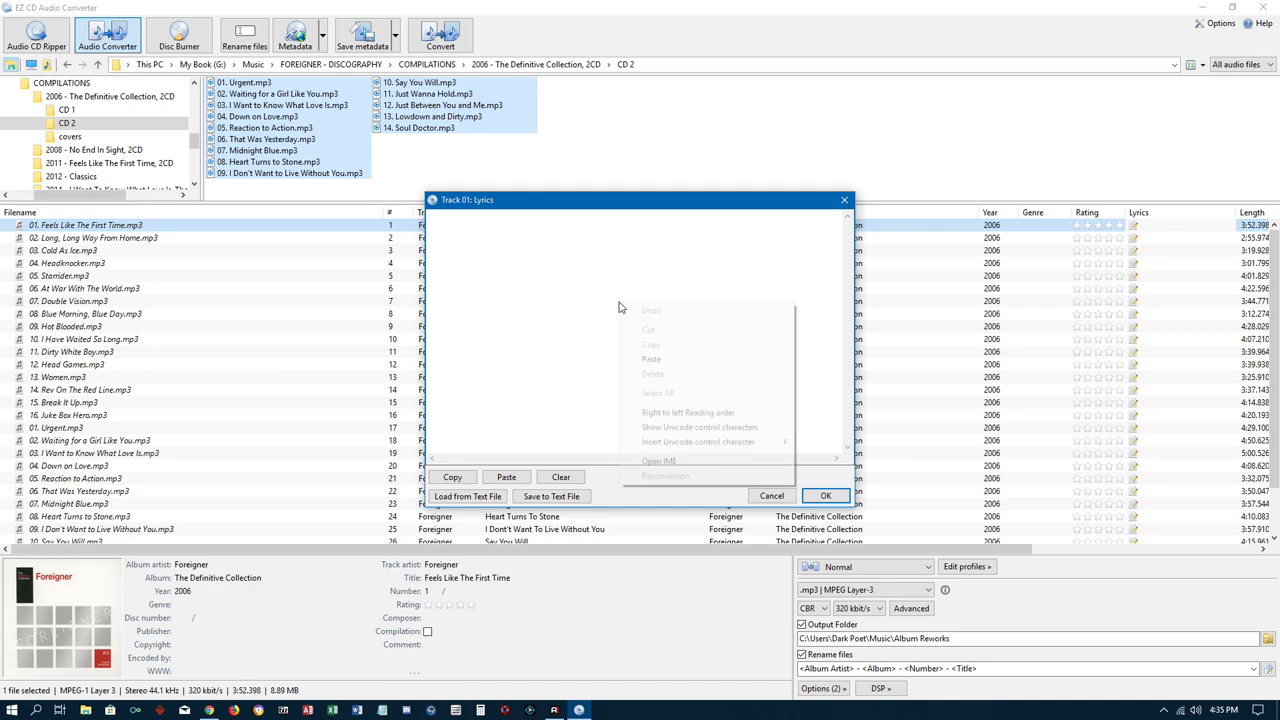
{"action": "left_click", "coordinate": [648, 358]}
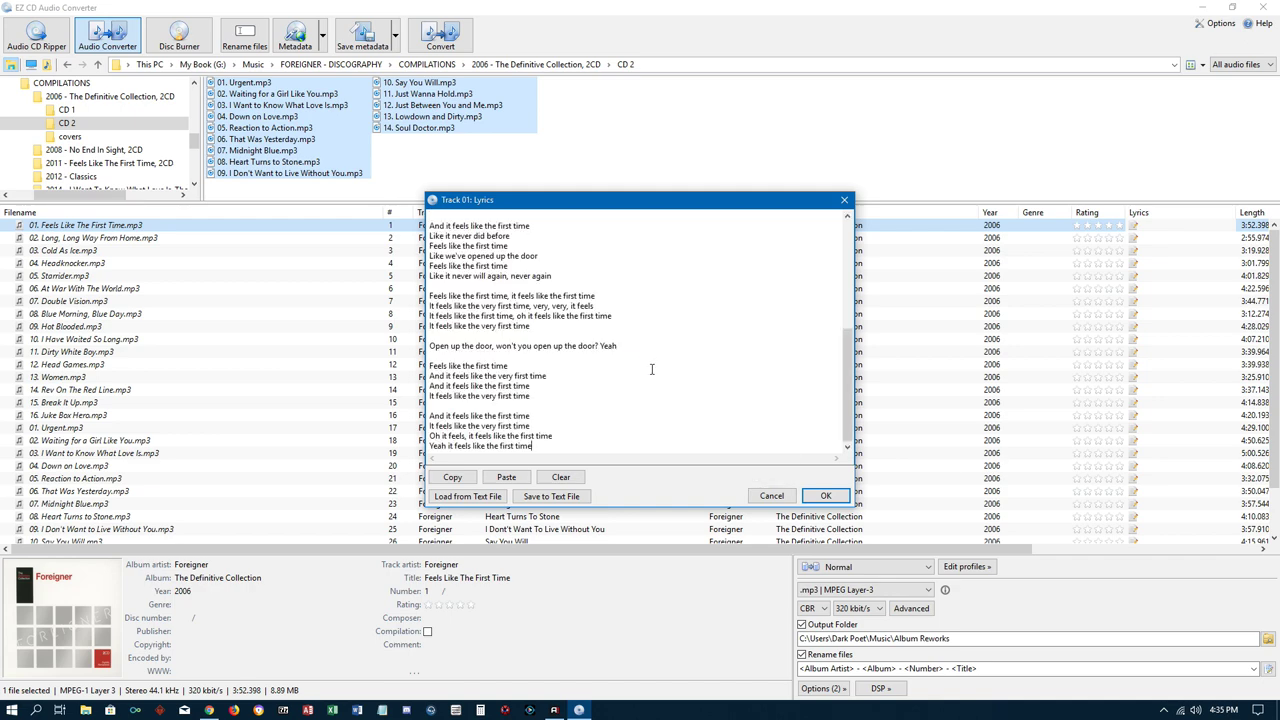
{"action": "left_click", "coordinate": [825, 496]}
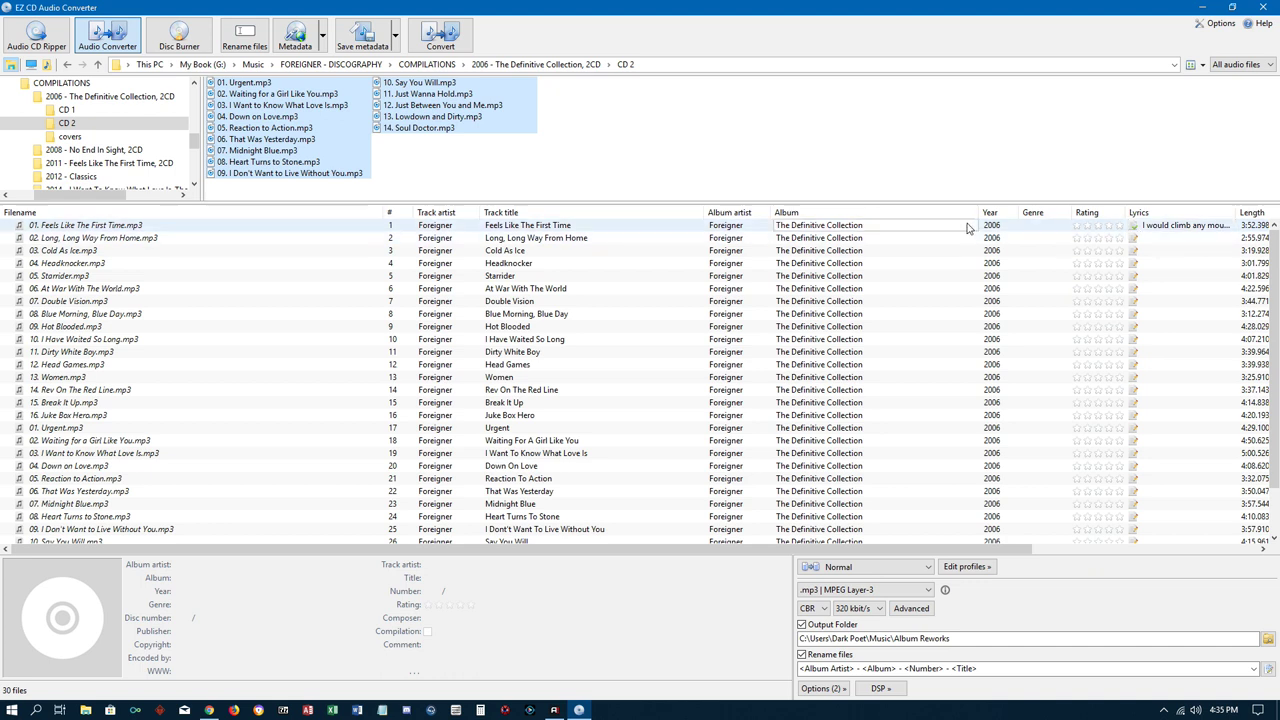
- Narrow the Album and Filename columns of the conversion list and select the first track
{"action": "left_click_drag", "start_coordinate": [976, 208], "coordinate": [903, 208]}
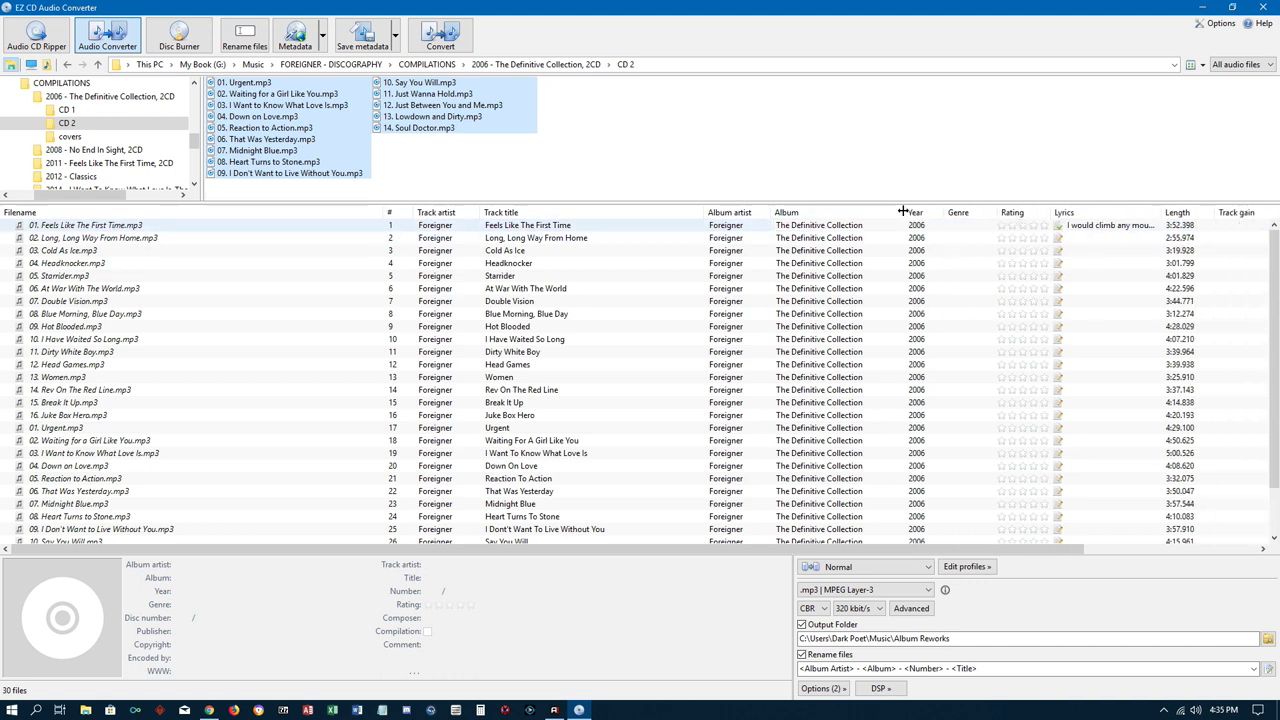
{"action": "left_click_drag", "start_coordinate": [381, 212], "coordinate": [229, 214]}
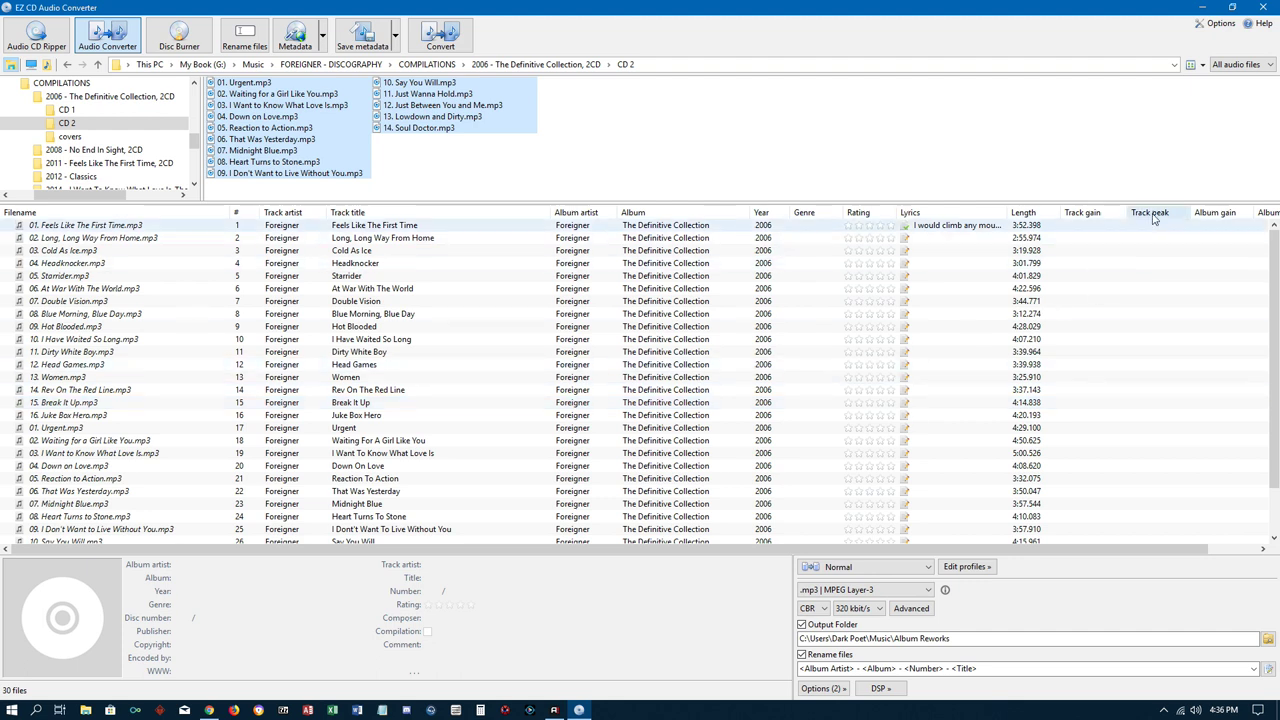
{"action": "left_click", "coordinate": [88, 229]}
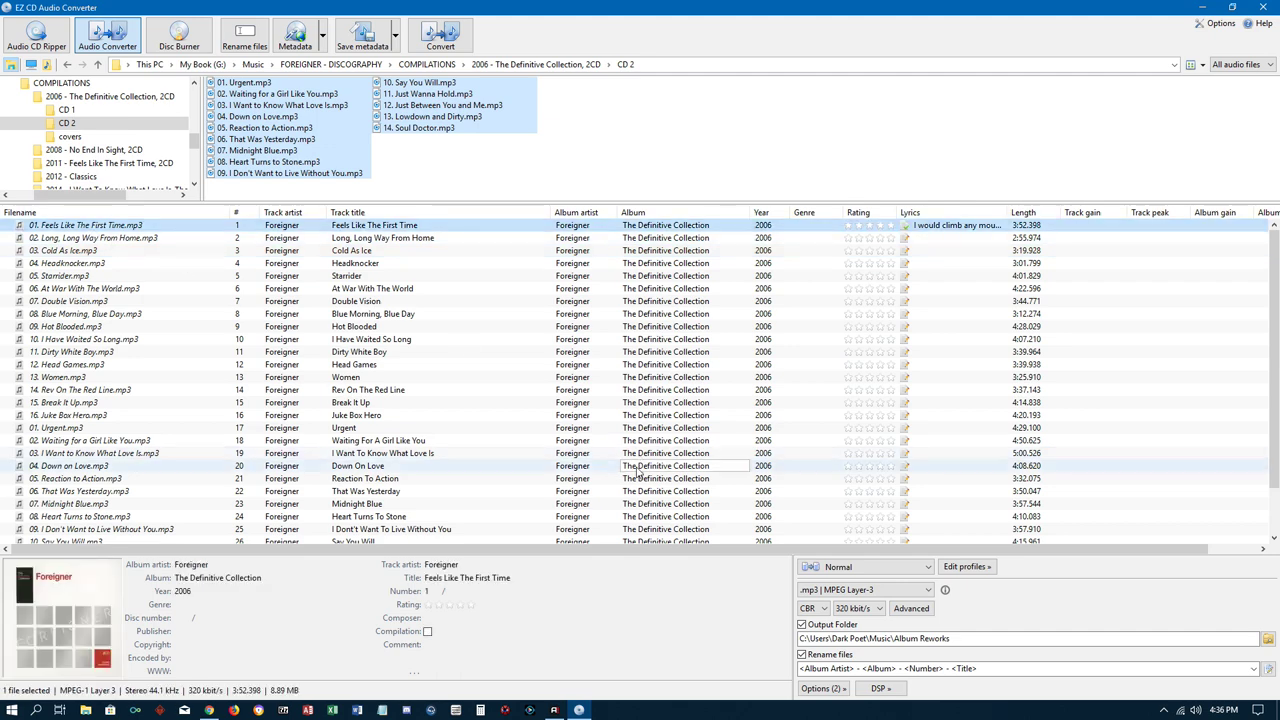
- Review the conversion options for overwriting files, resizing embedded cover art and saving cover art externally, leaving them as they are
{"action": "left_click", "coordinate": [822, 689]}
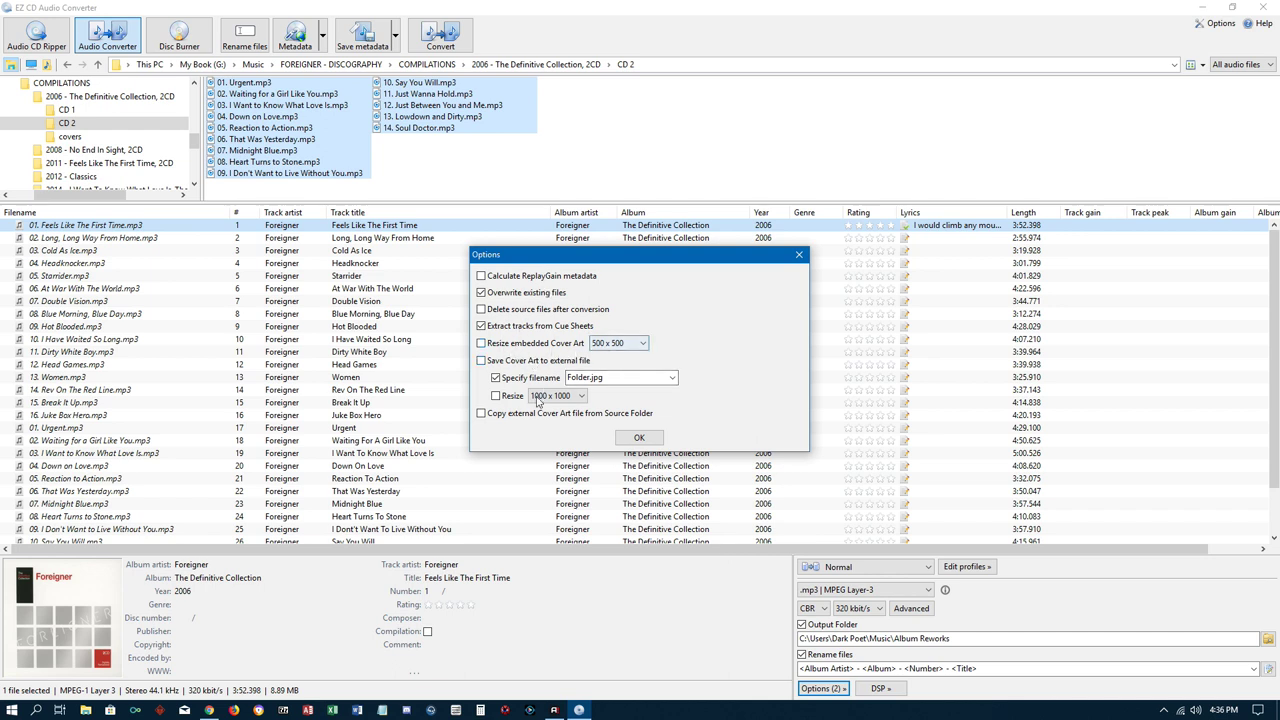
{"action": "left_click", "coordinate": [639, 439]}
{"action": "left_click", "coordinate": [843, 692]}
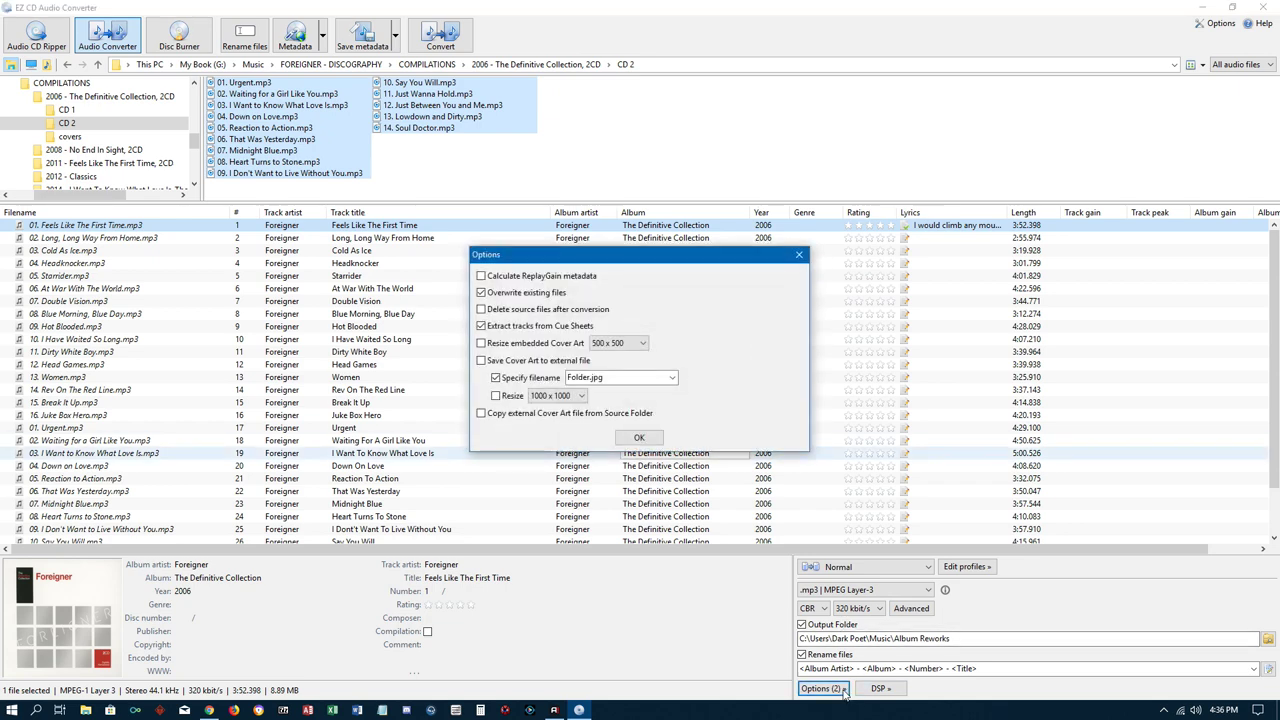
{"action": "left_click", "coordinate": [639, 439]}
- Try ReplayGain volume normalization with different target levels in the DSP settings, and close them with it switched off
{"action": "left_click", "coordinate": [884, 692]}
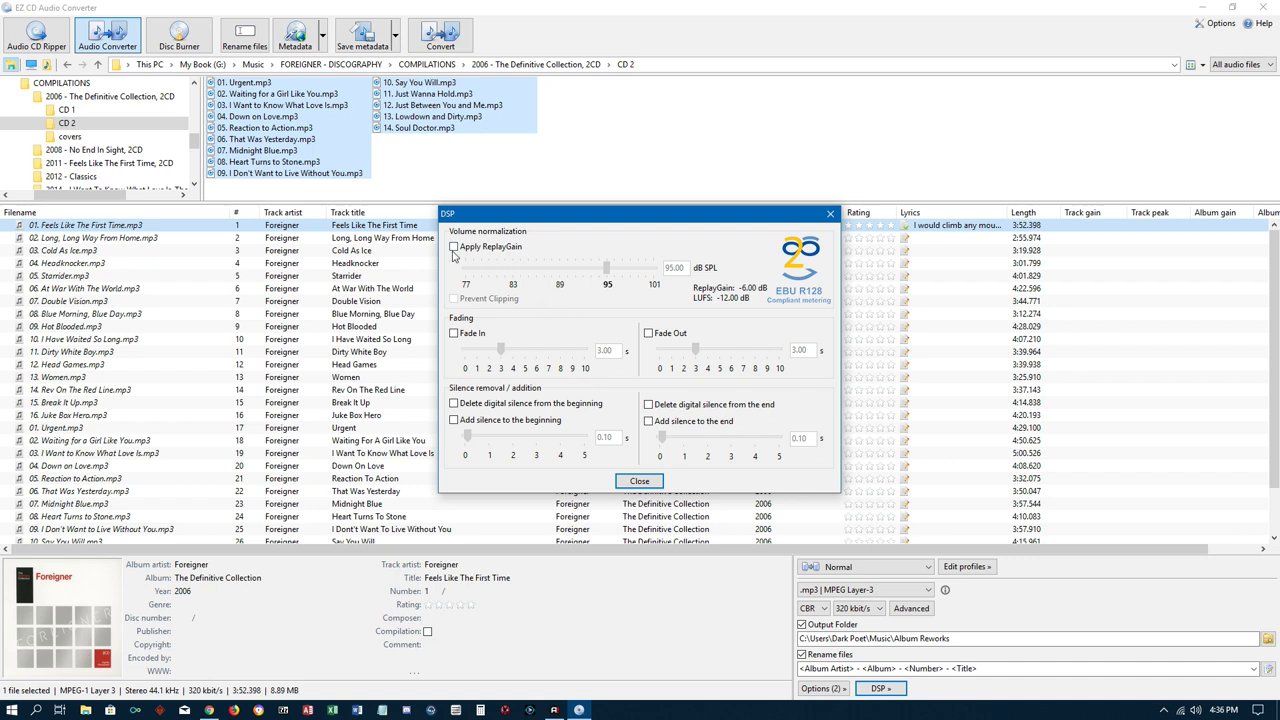
{"action": "left_click", "coordinate": [454, 247]}
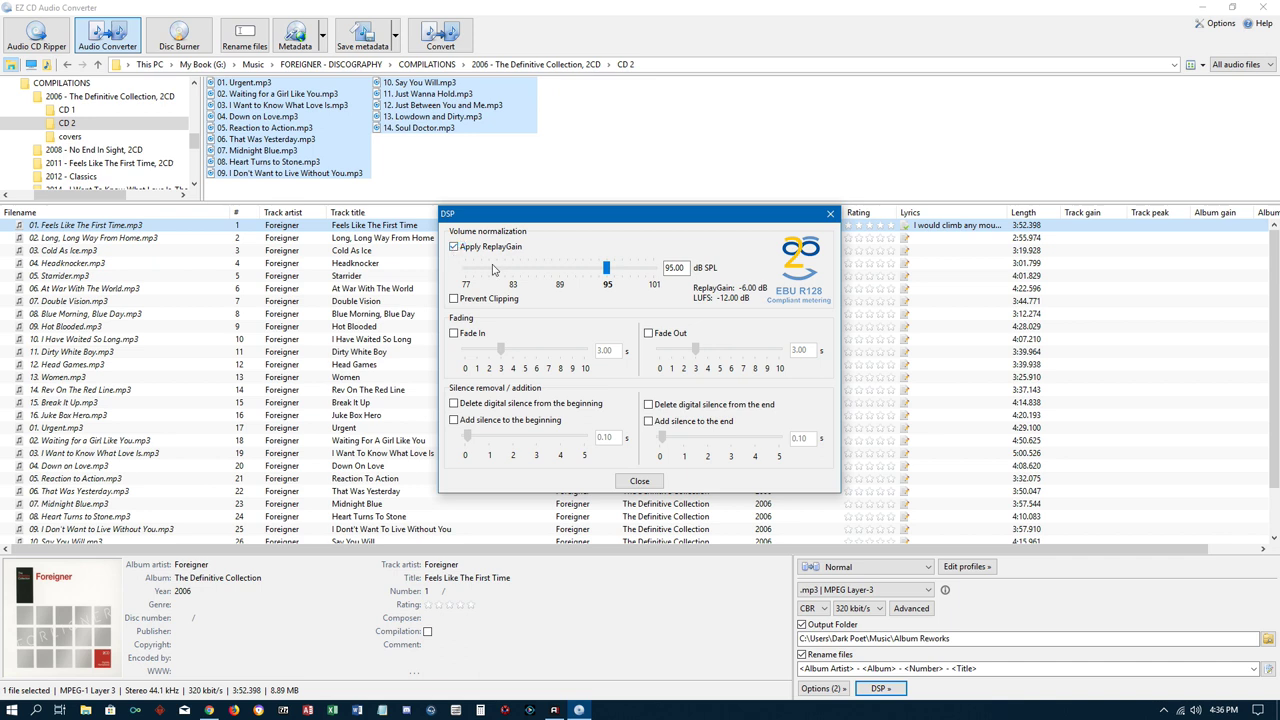
{"action": "left_click_drag", "start_coordinate": [606, 275], "coordinate": [654, 270]}
{"action": "left_click_drag", "start_coordinate": [653, 272], "coordinate": [605, 284]}
{"action": "left_click", "coordinate": [454, 247]}
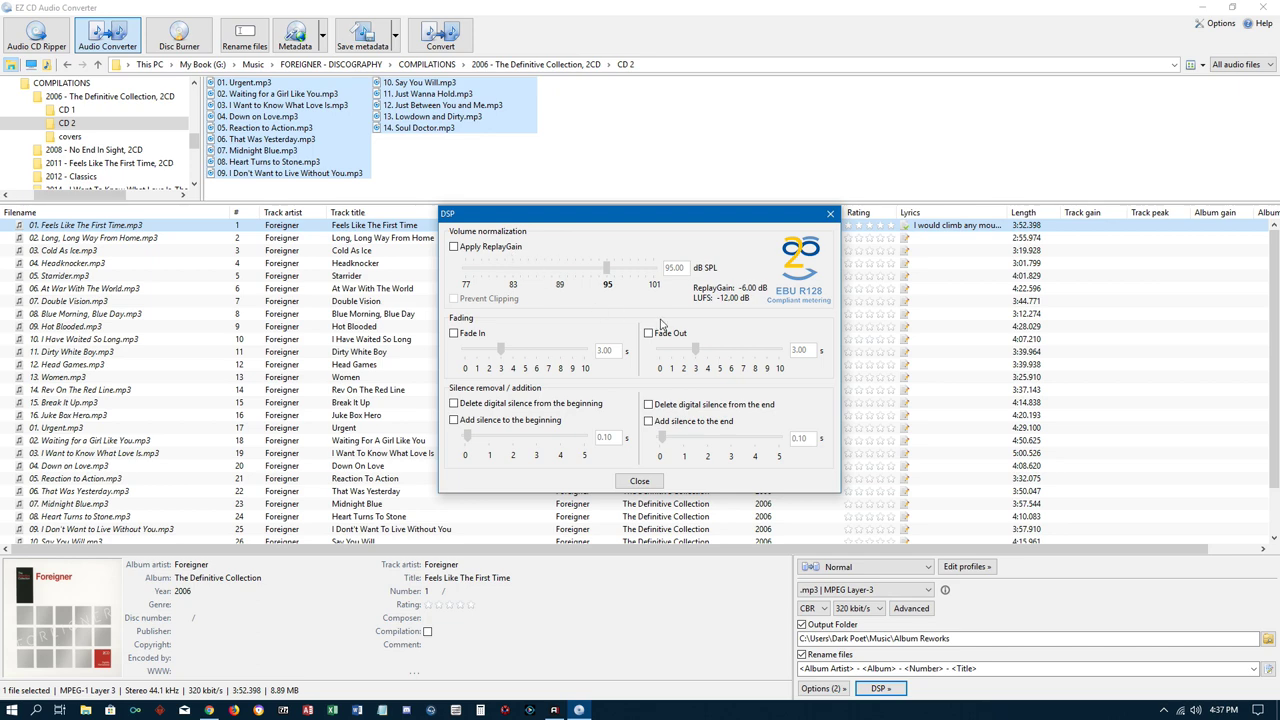
{"action": "left_click", "coordinate": [640, 481]}
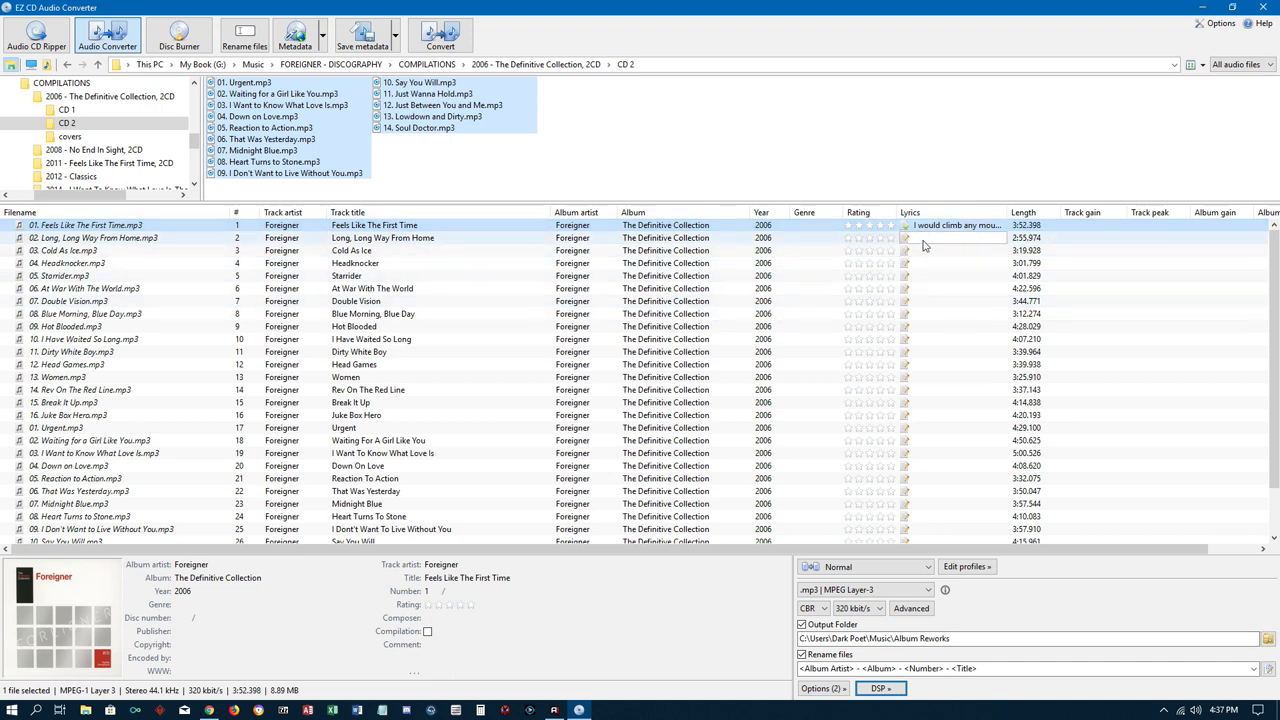
- Switch to Chrome, close the "Feels Like The First Time" page and open "Long, Long Way From Home" from the Foreigner song list
{"action": "left_click", "coordinate": [209, 710]}
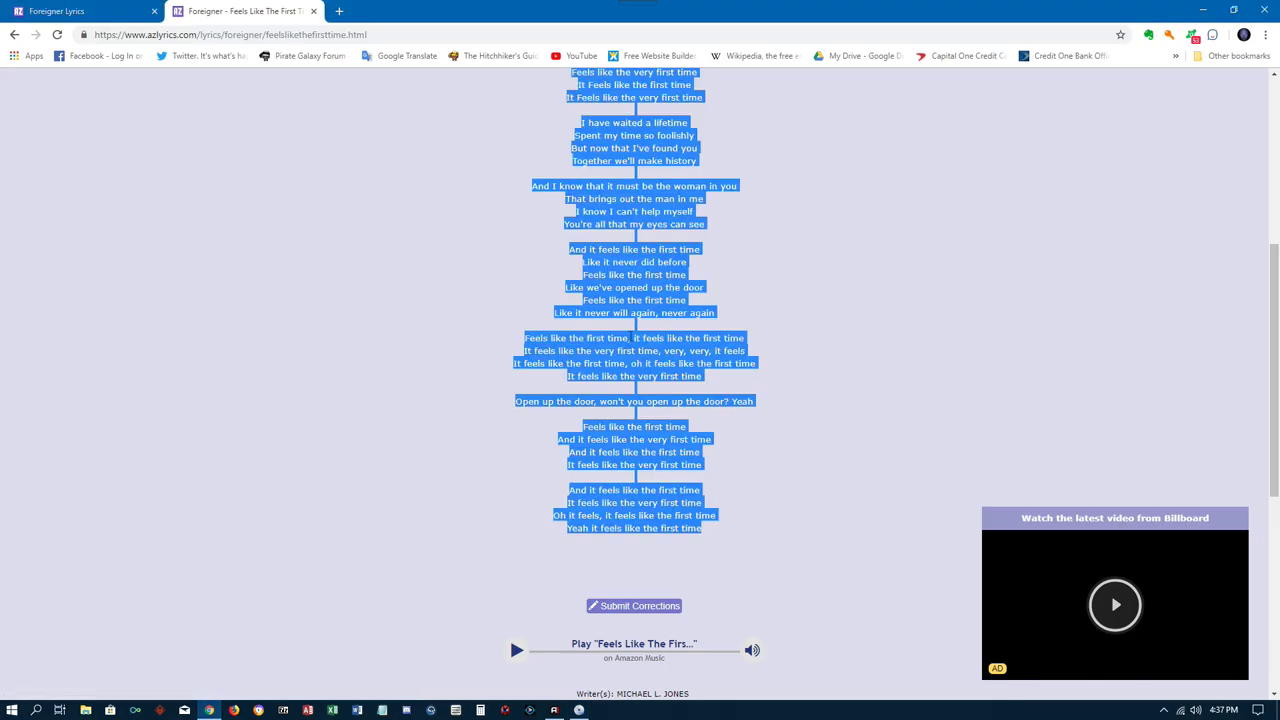
{"action": "left_click", "coordinate": [314, 11]}
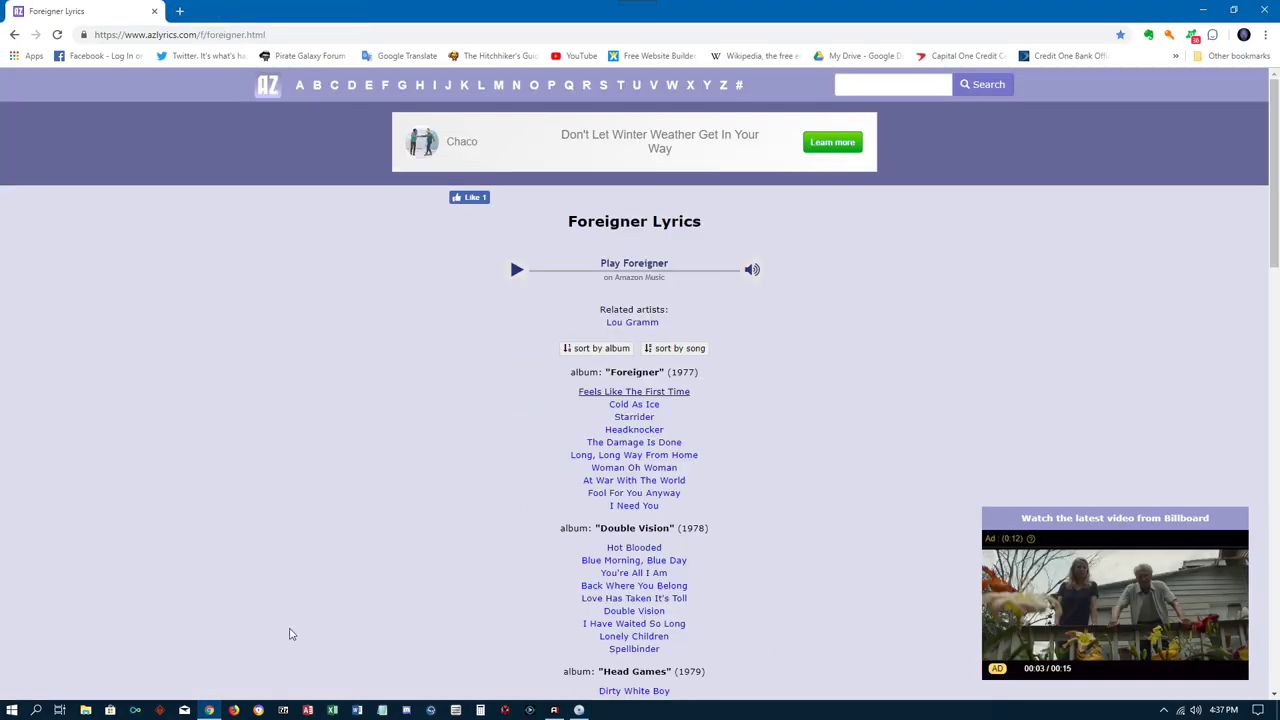
{"action": "left_click", "coordinate": [556, 710]}
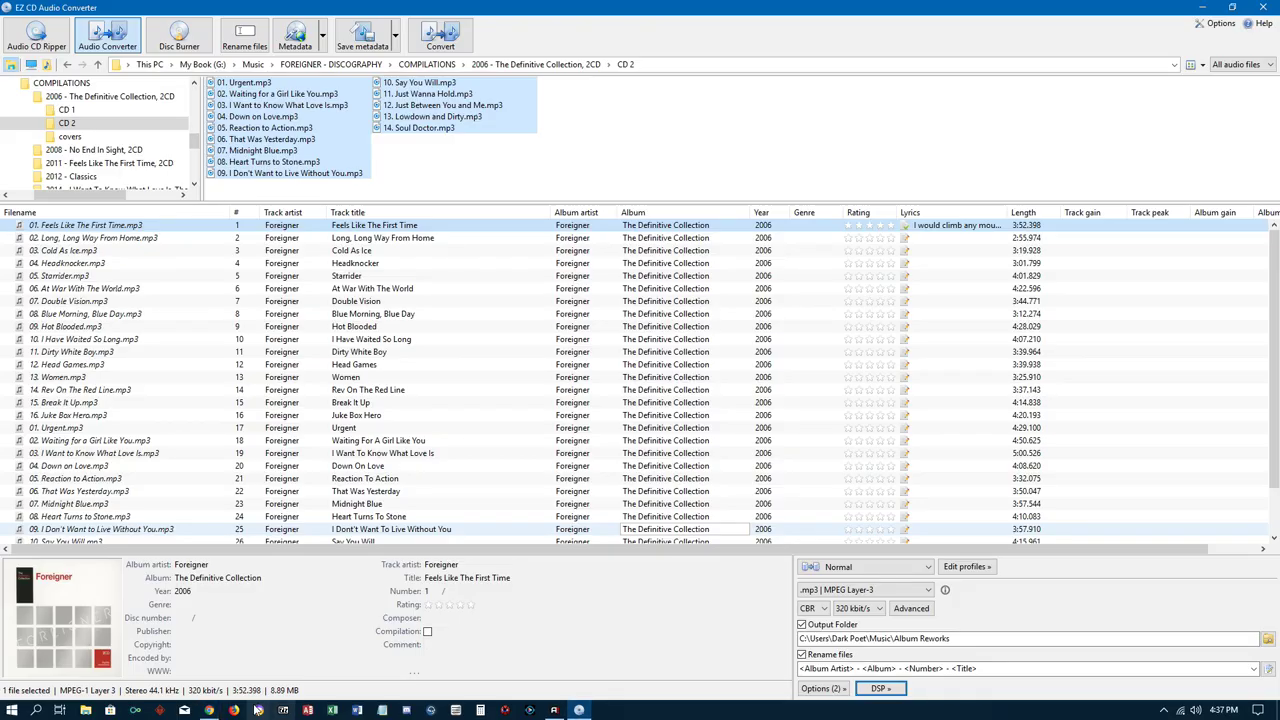
{"action": "left_click", "coordinate": [209, 710]}
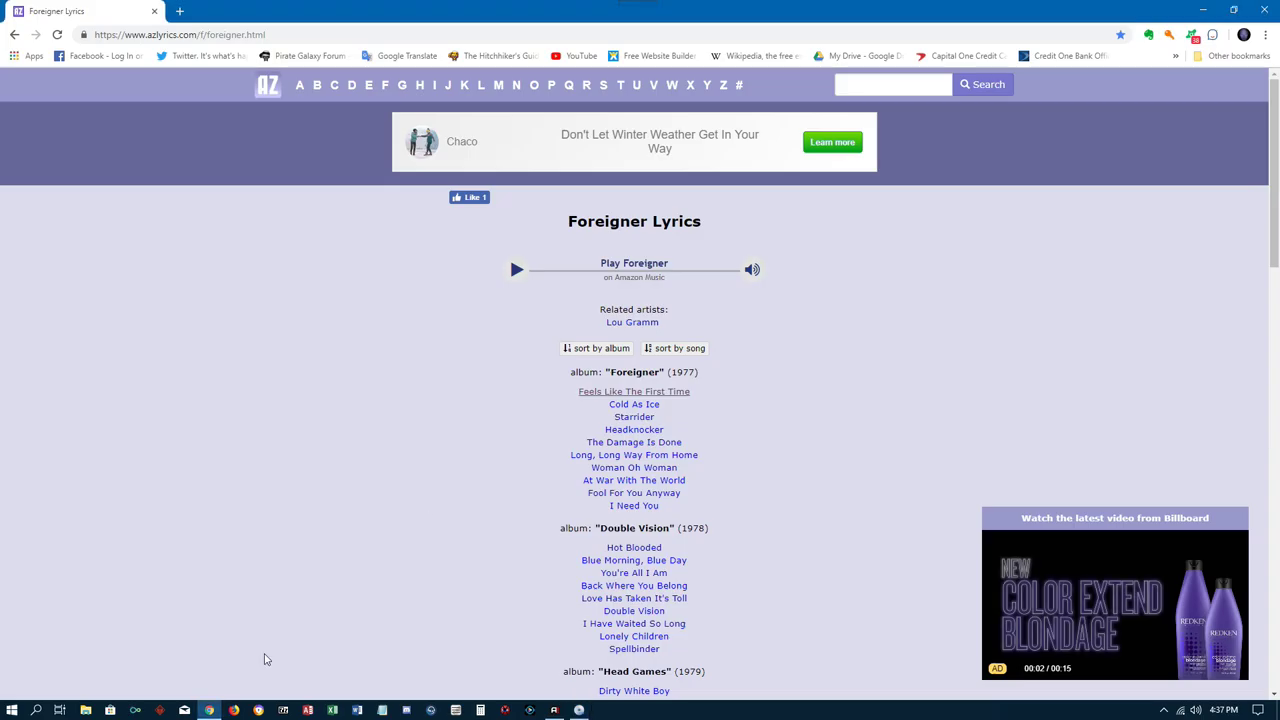
{"action": "left_click", "coordinate": [668, 455]}
- Select and copy the full lyrics of "Long, Long Way From Home"
{"action": "scroll", "coordinate": [771, 464], "scroll_direction": "down", "scroll_amount": 1}
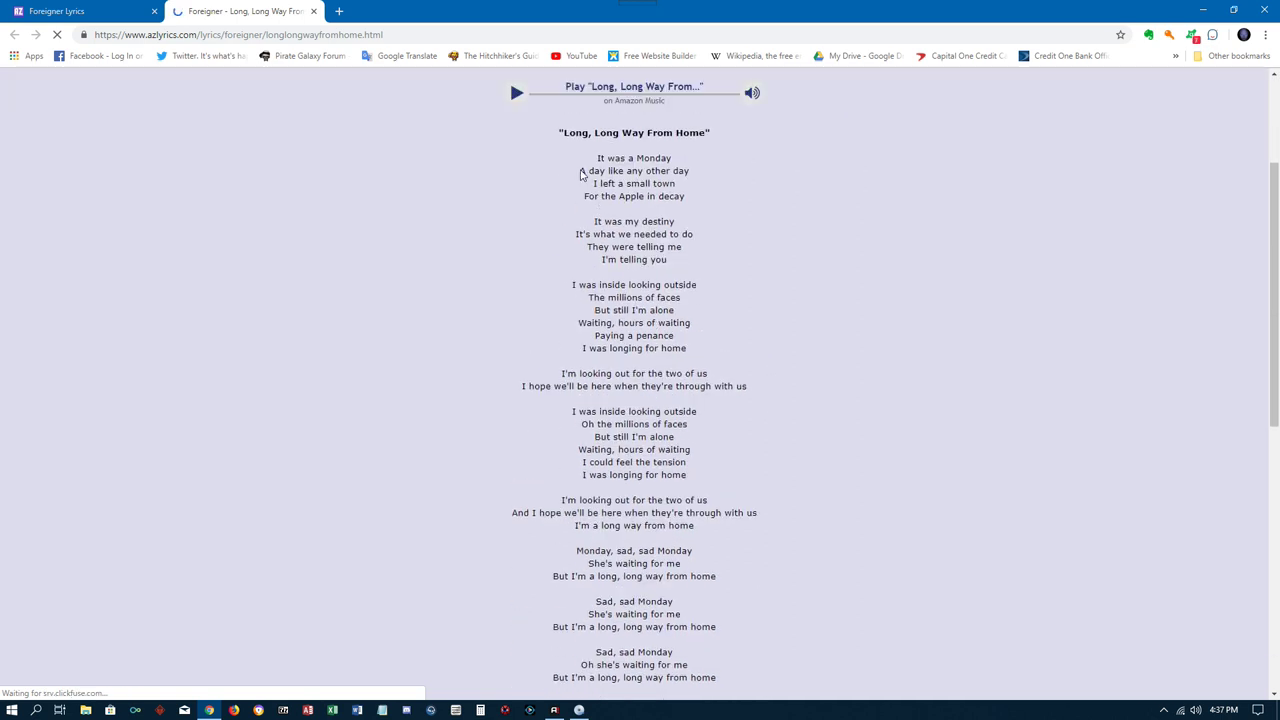
{"action": "left_click_drag", "start_coordinate": [586, 157], "coordinate": [734, 500]}
{"action": "scroll", "coordinate": [712, 478], "scroll_direction": "down", "scroll_amount": 2}
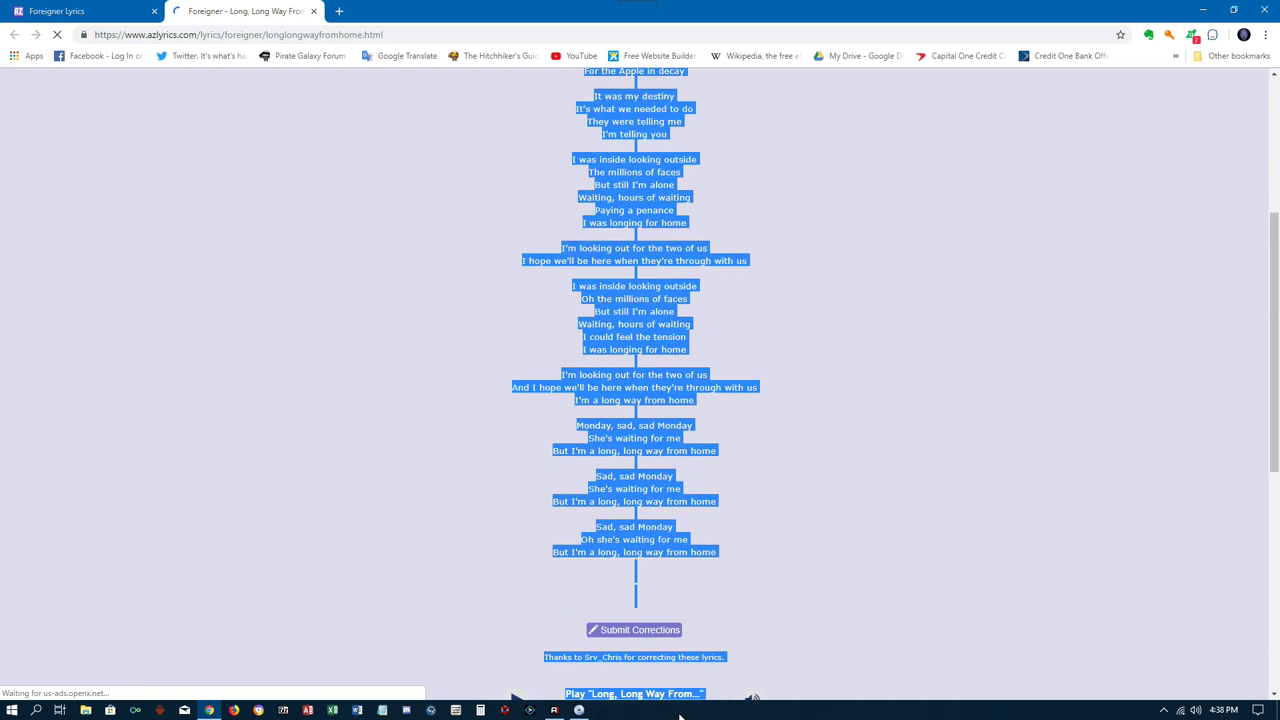
{"action": "right_click", "coordinate": [636, 308]}
{"action": "left_click", "coordinate": [662, 320]}
- Return to EZ CD Audio Converter and paste the copied lyrics into the lyrics of track 2, Long, Long Way From Home
{"action": "key", "text": "alt+Tab"}
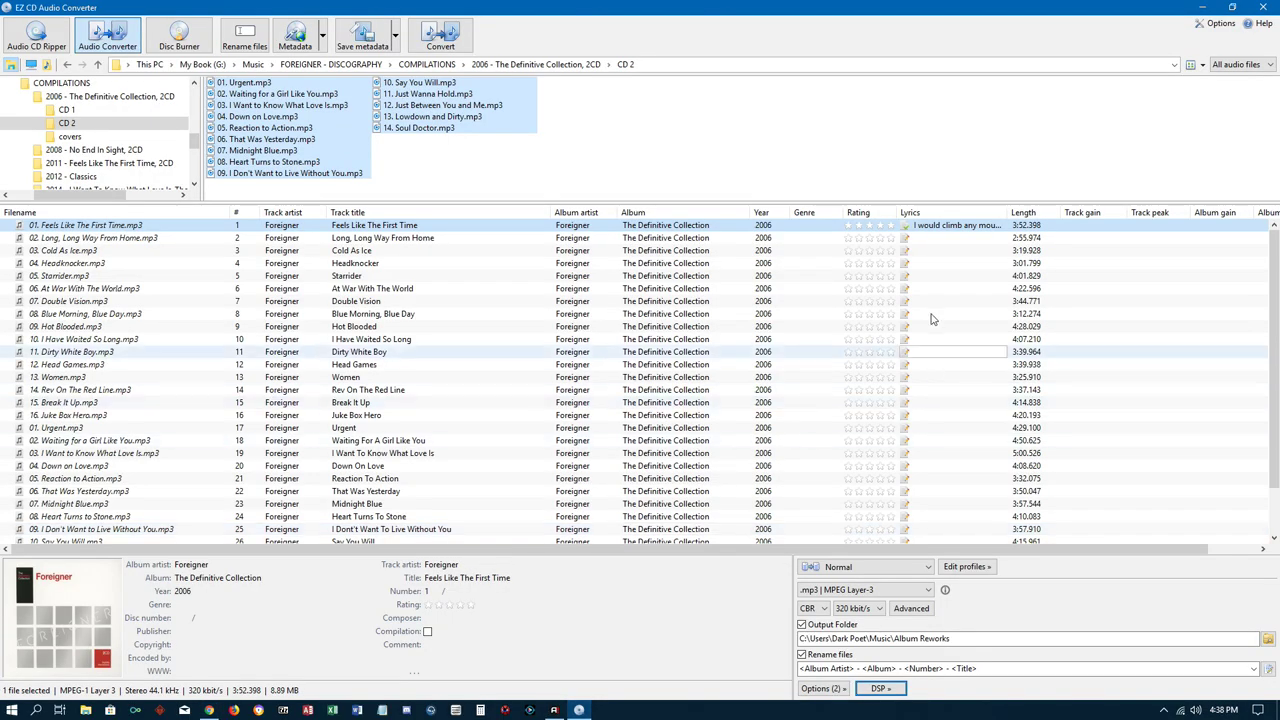
{"action": "left_click", "coordinate": [937, 241]}
{"action": "right_click", "coordinate": [718, 238]}
{"action": "left_click", "coordinate": [760, 296]}
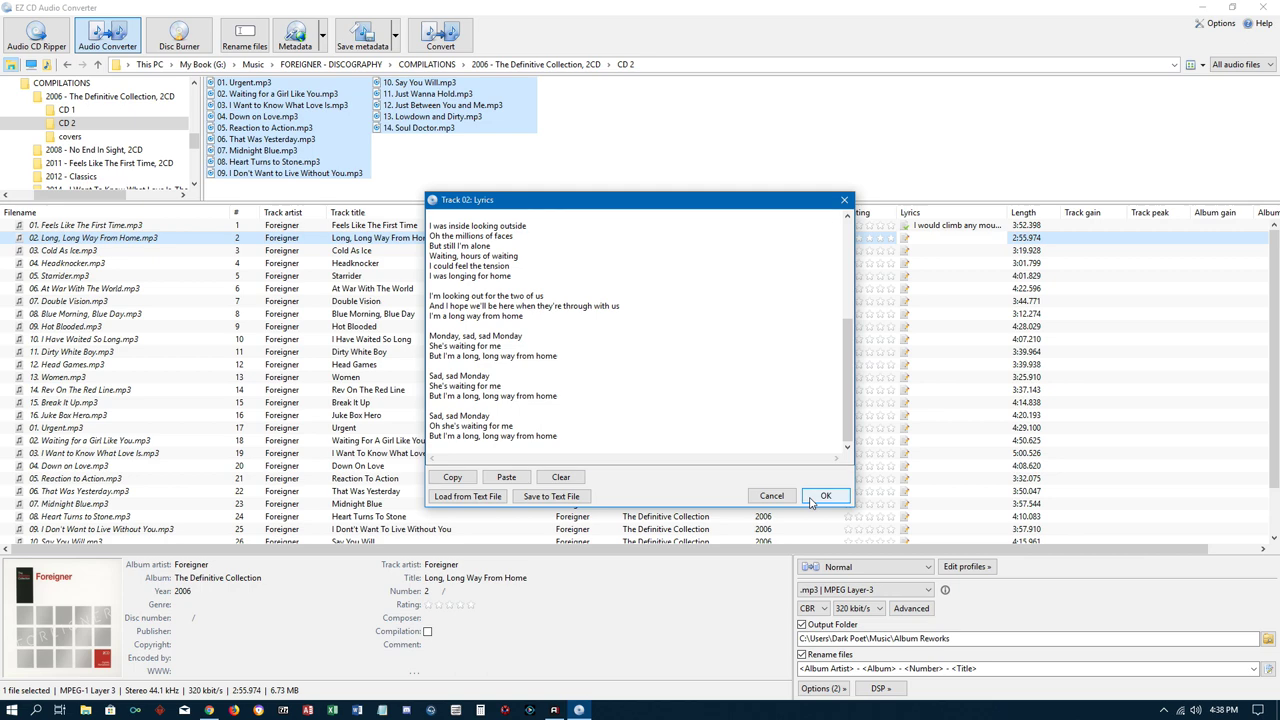
{"action": "left_click", "coordinate": [822, 497]}
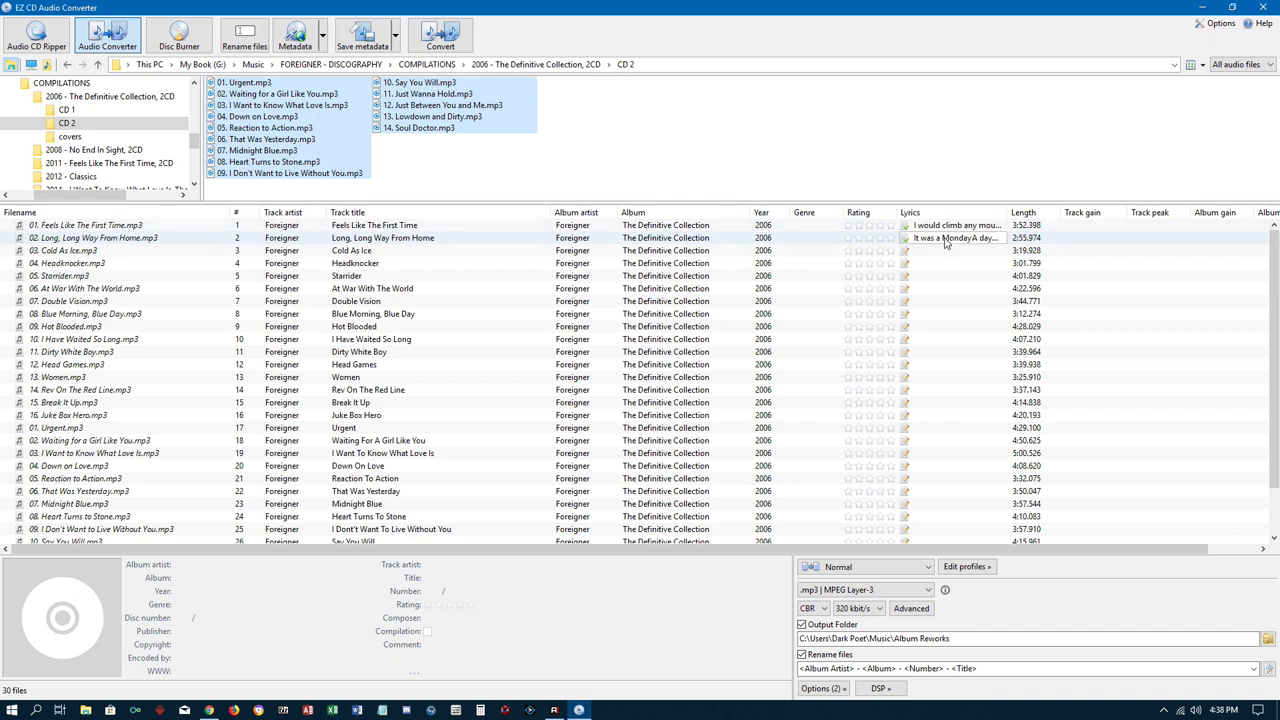
- Look over the first track's cover art and tag fields, opening its Comment field
{"action": "mouse_move", "coordinate": [85, 597]}
{"action": "left_click", "coordinate": [112, 226]}
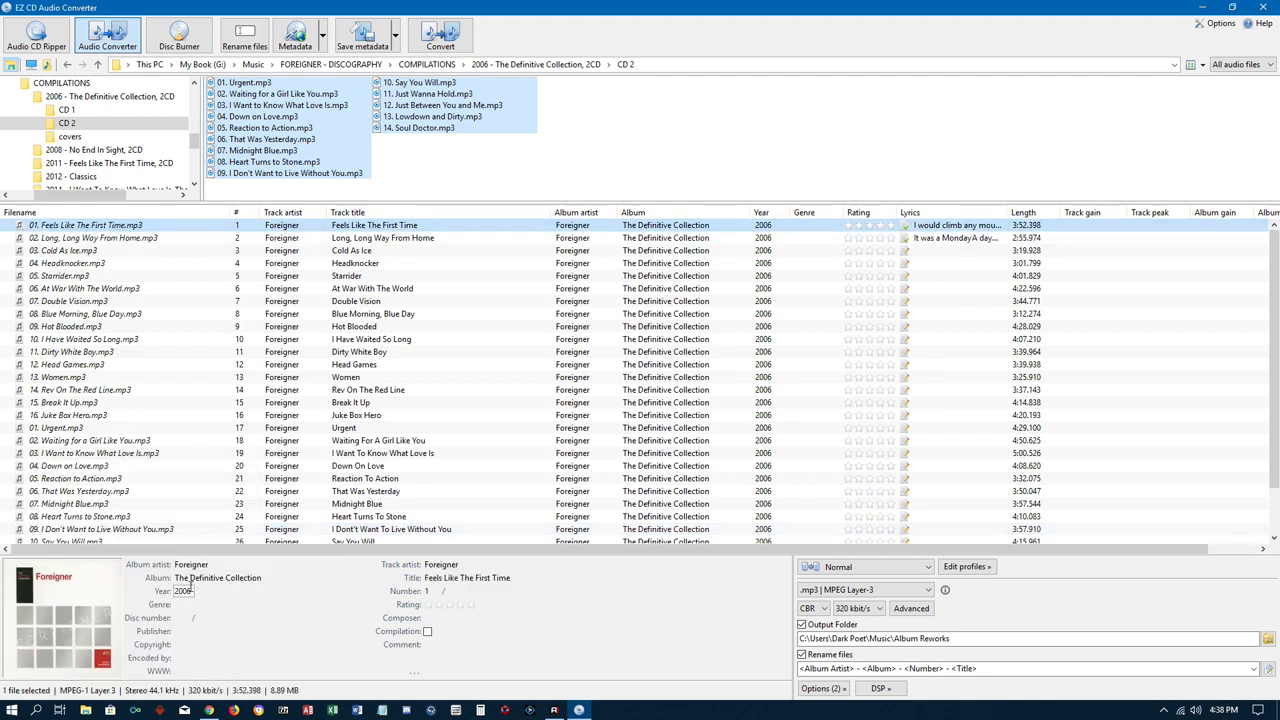
{"action": "left_click", "coordinate": [515, 644]}
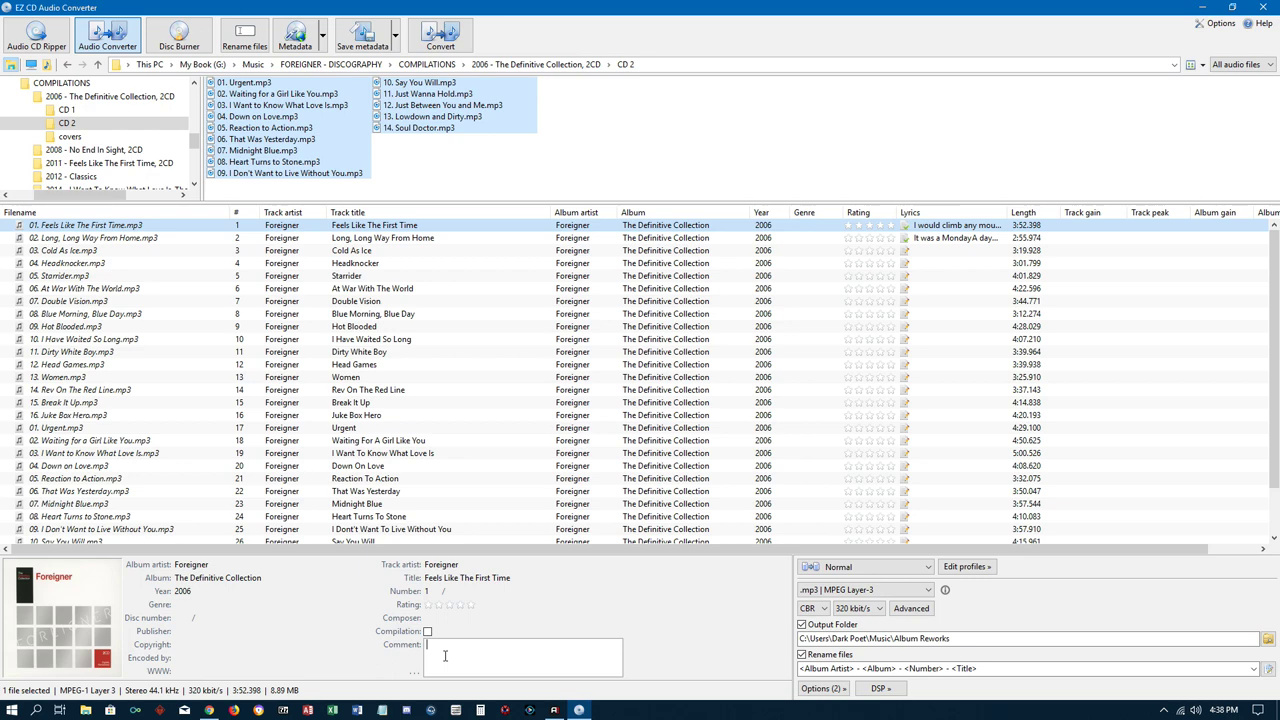
- In Chrome, look over the writer credits and album song list below the "Long, Long Way From Home" lyrics, and close that page
{"action": "left_click", "coordinate": [209, 710]}
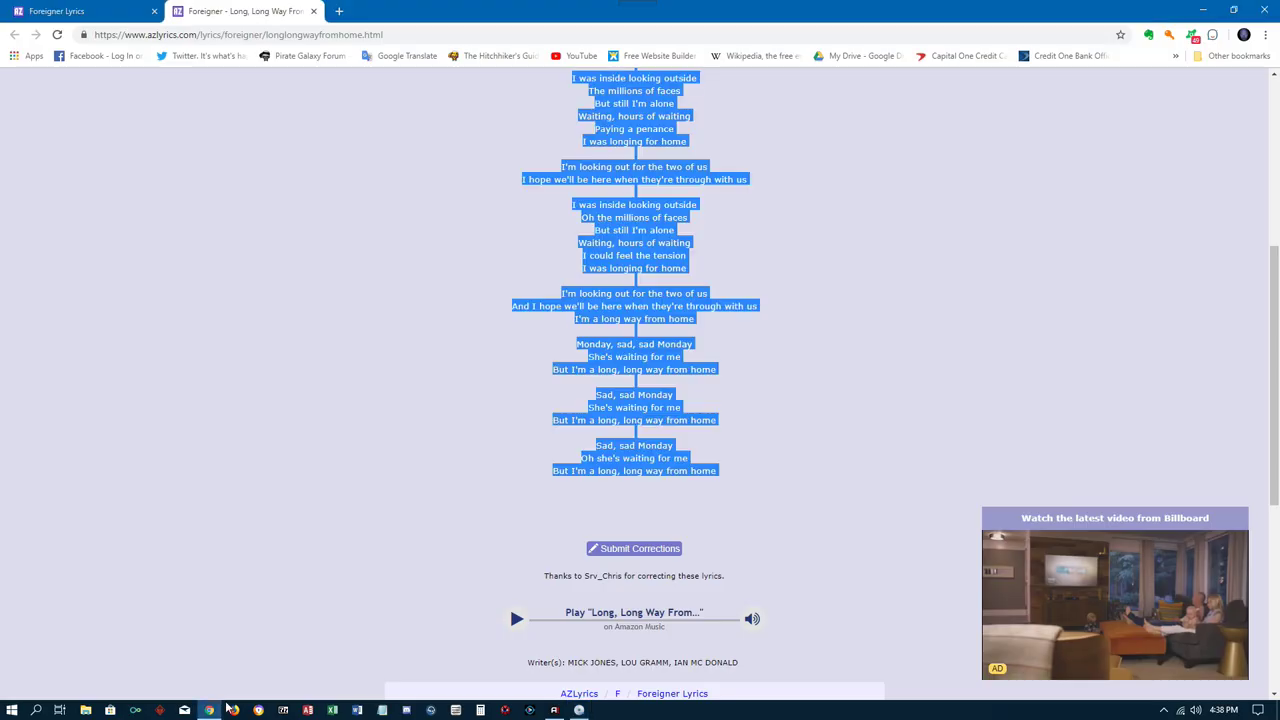
{"action": "scroll", "coordinate": [749, 511], "scroll_direction": "down", "scroll_amount": 2}
{"action": "scroll", "coordinate": [749, 511], "scroll_direction": "down", "scroll_amount": 2}
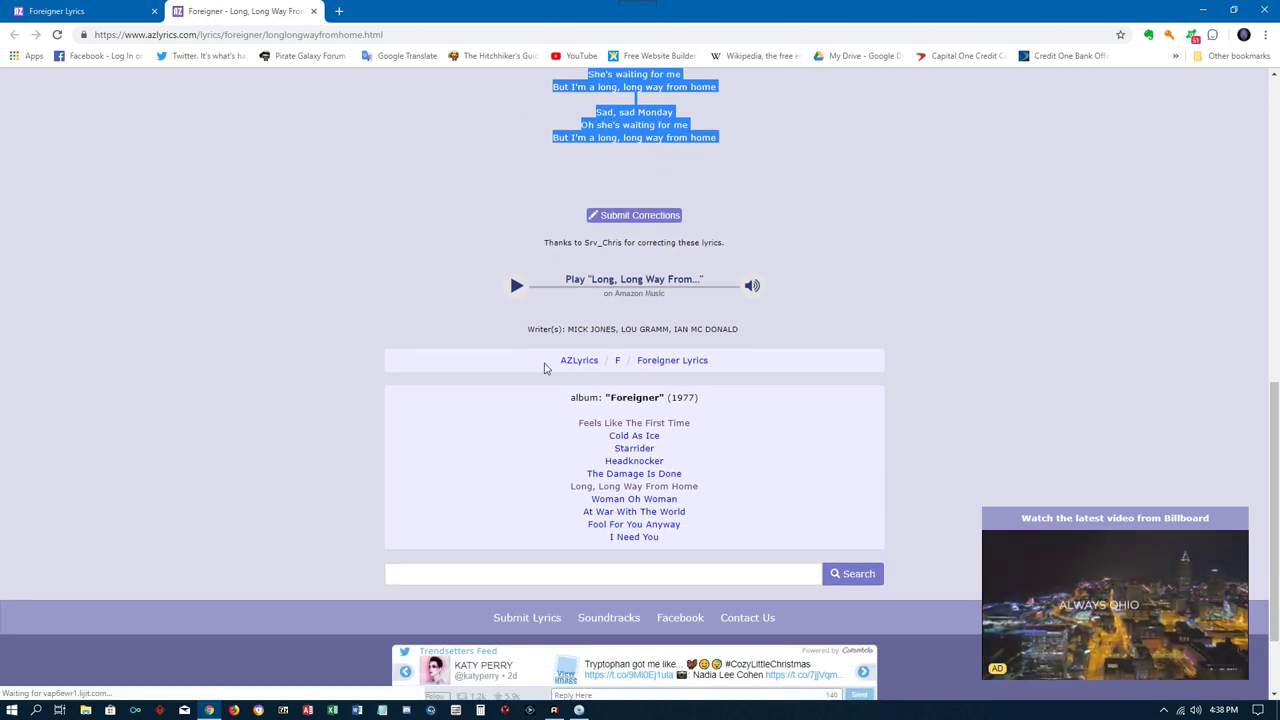
{"action": "left_click", "coordinate": [687, 424]}
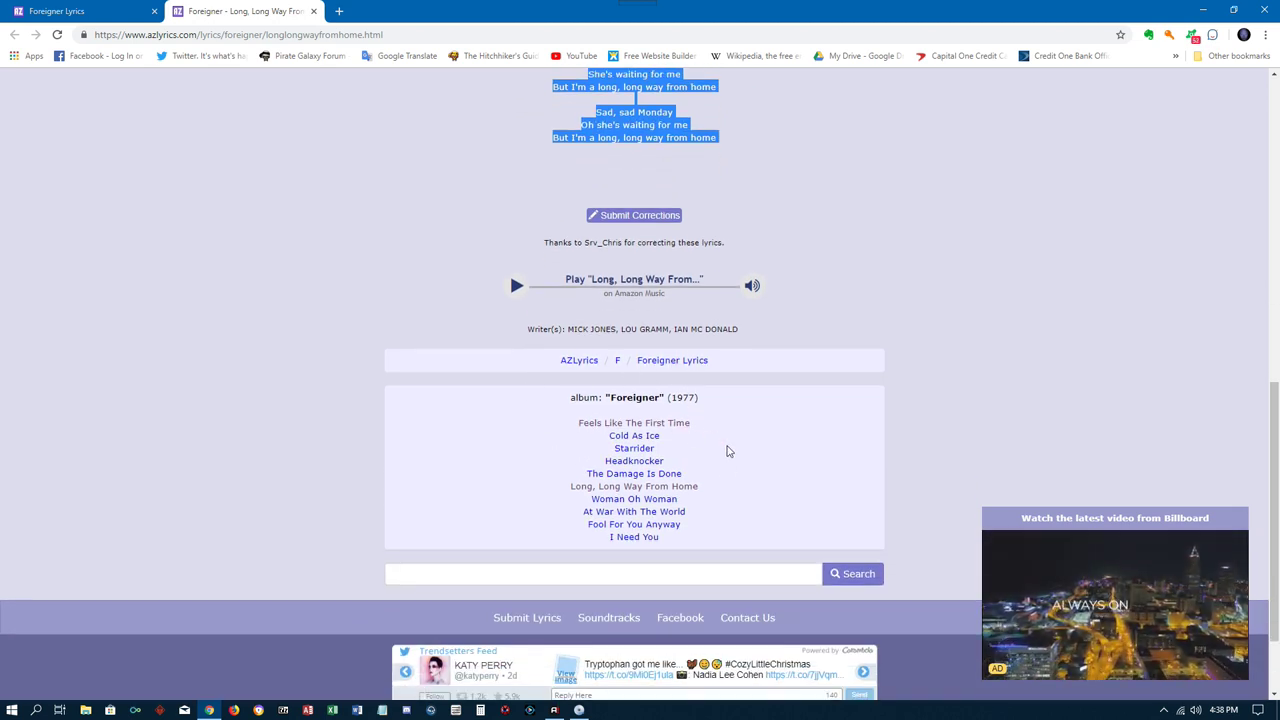
{"action": "scroll", "coordinate": [730, 452], "scroll_direction": "up", "scroll_amount": 2}
{"action": "scroll", "coordinate": [730, 455], "scroll_direction": "down", "scroll_amount": 3}
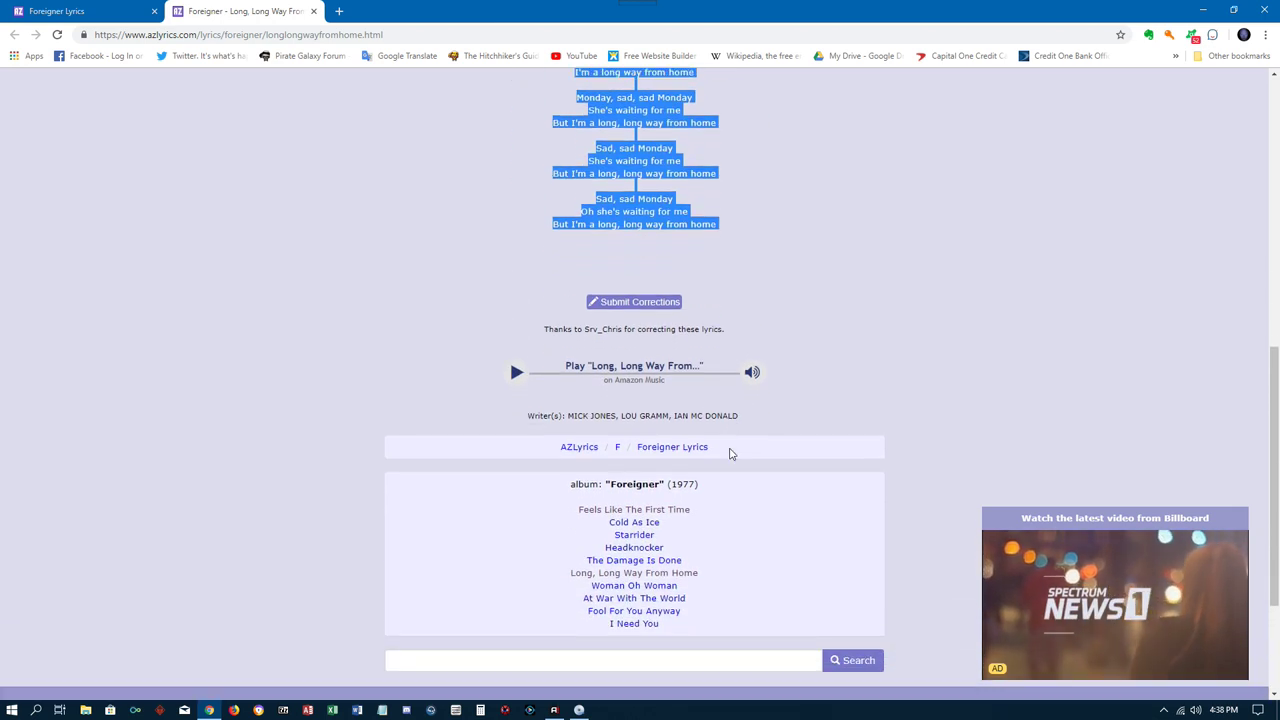
{"action": "scroll", "coordinate": [730, 455], "scroll_direction": "up", "scroll_amount": 1}
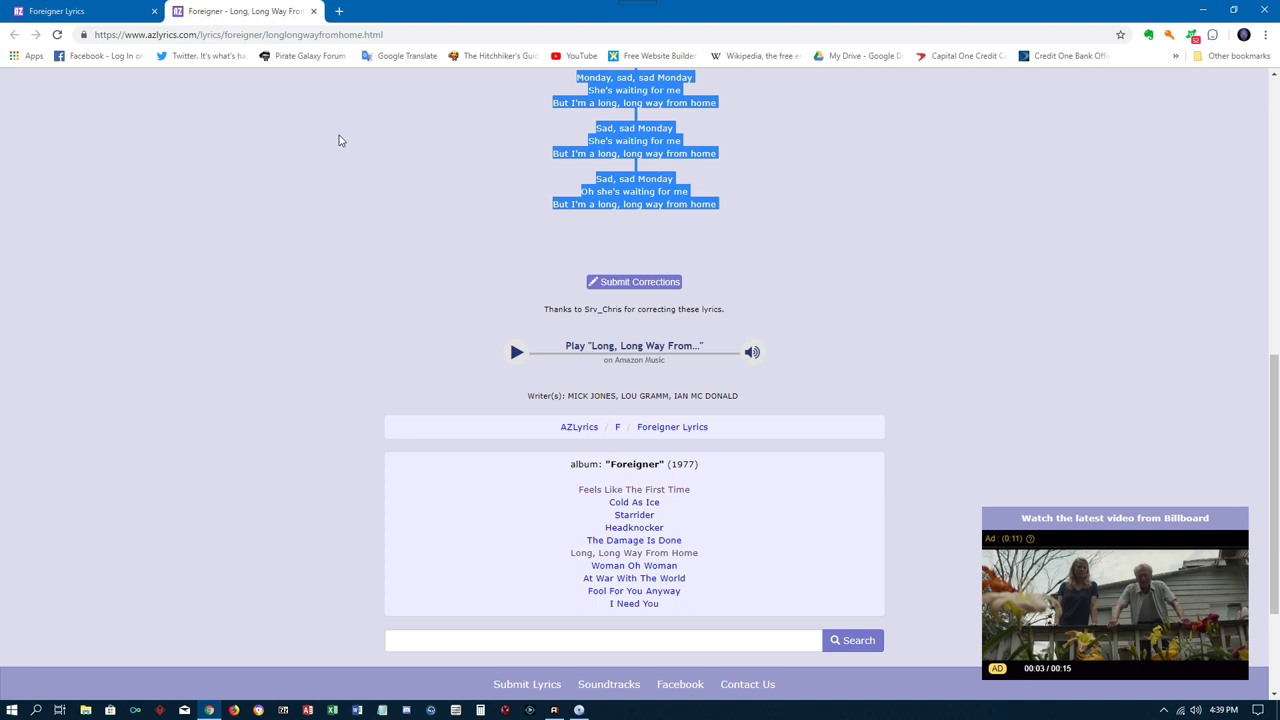
{"action": "key", "text": "ctrl+w"}
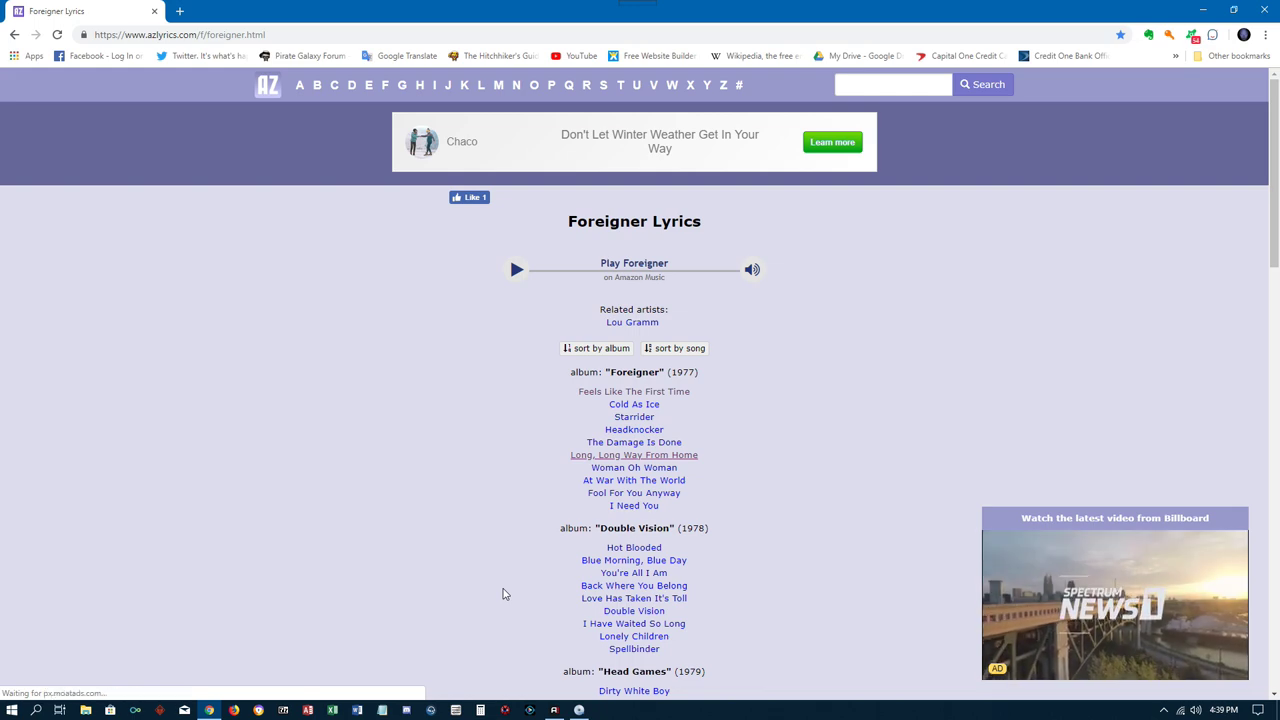
- Return to EZ CD Audio Converter and check the first track's cover art and stored lyrics
{"action": "key", "text": "alt+Tab"}
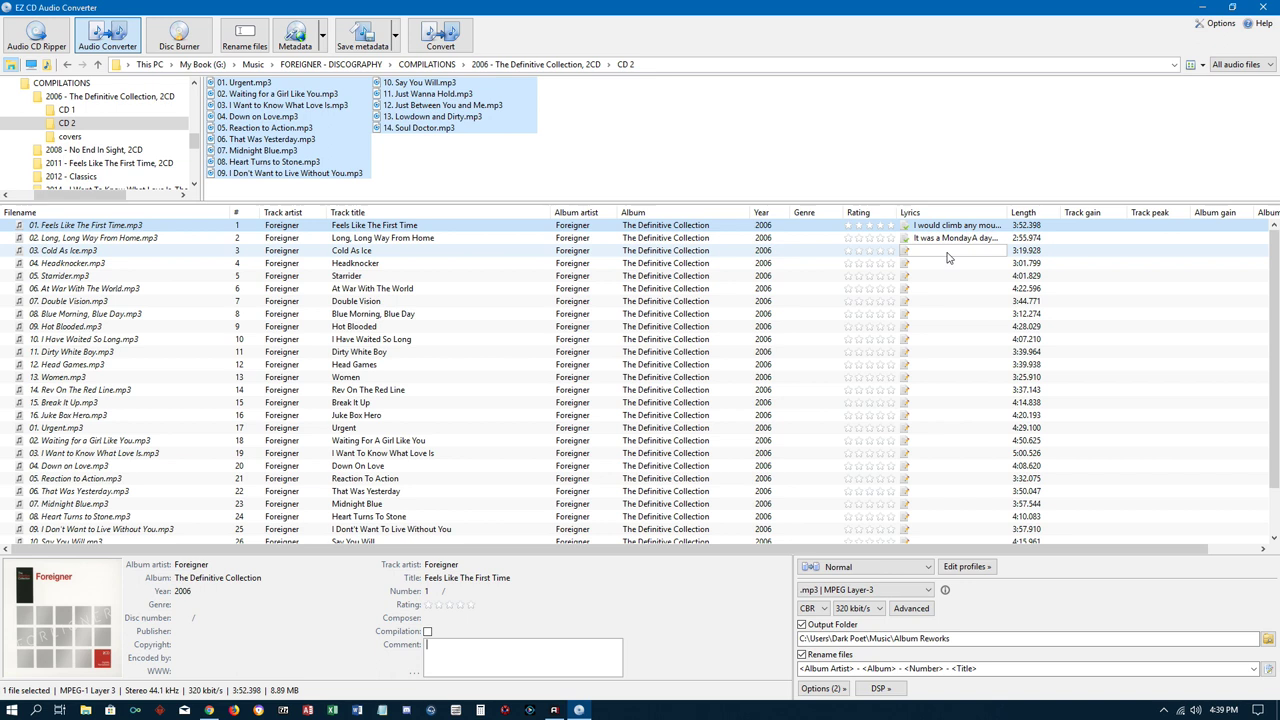
{"action": "mouse_move", "coordinate": [69, 621]}
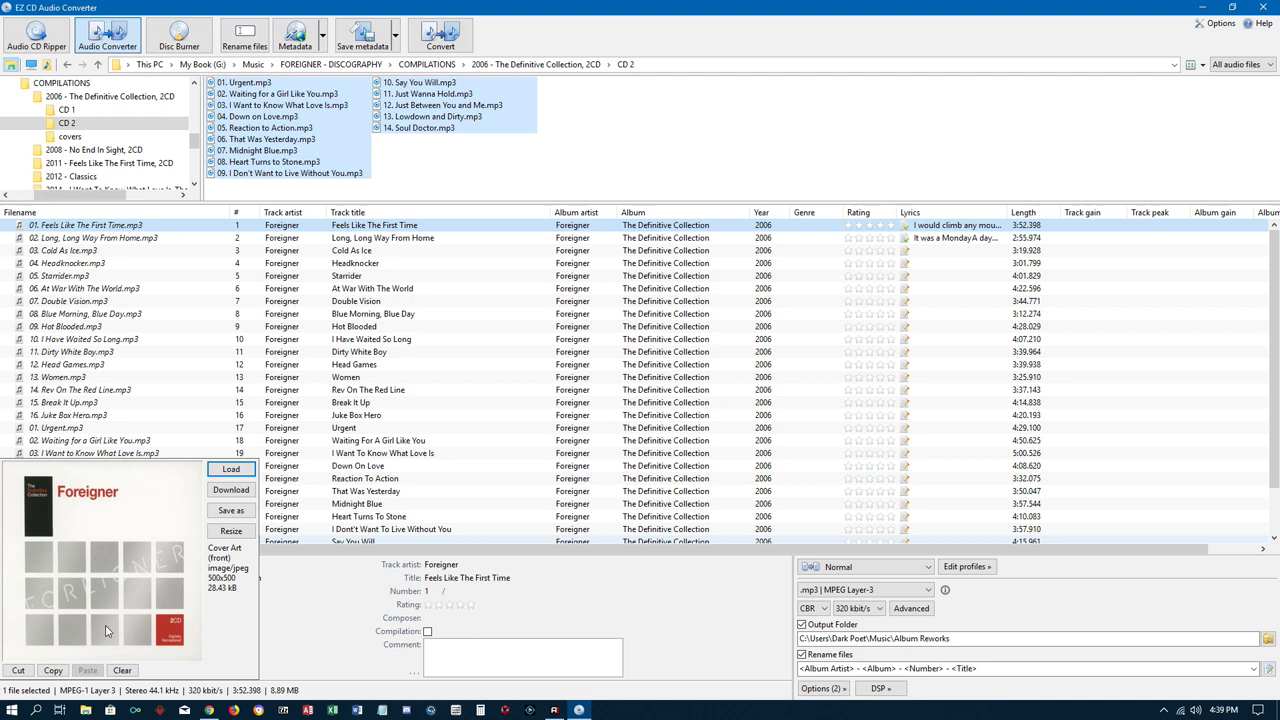
{"action": "double_click", "coordinate": [950, 229]}
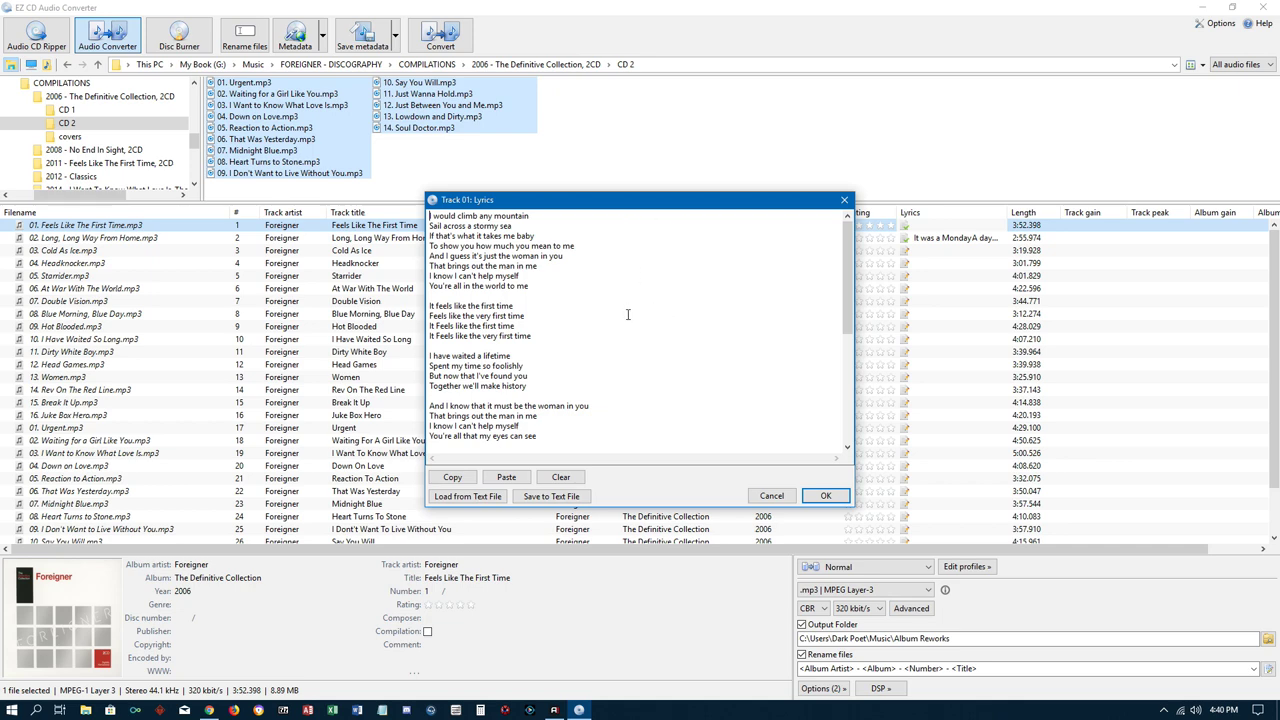
{"action": "left_click", "coordinate": [826, 496]}
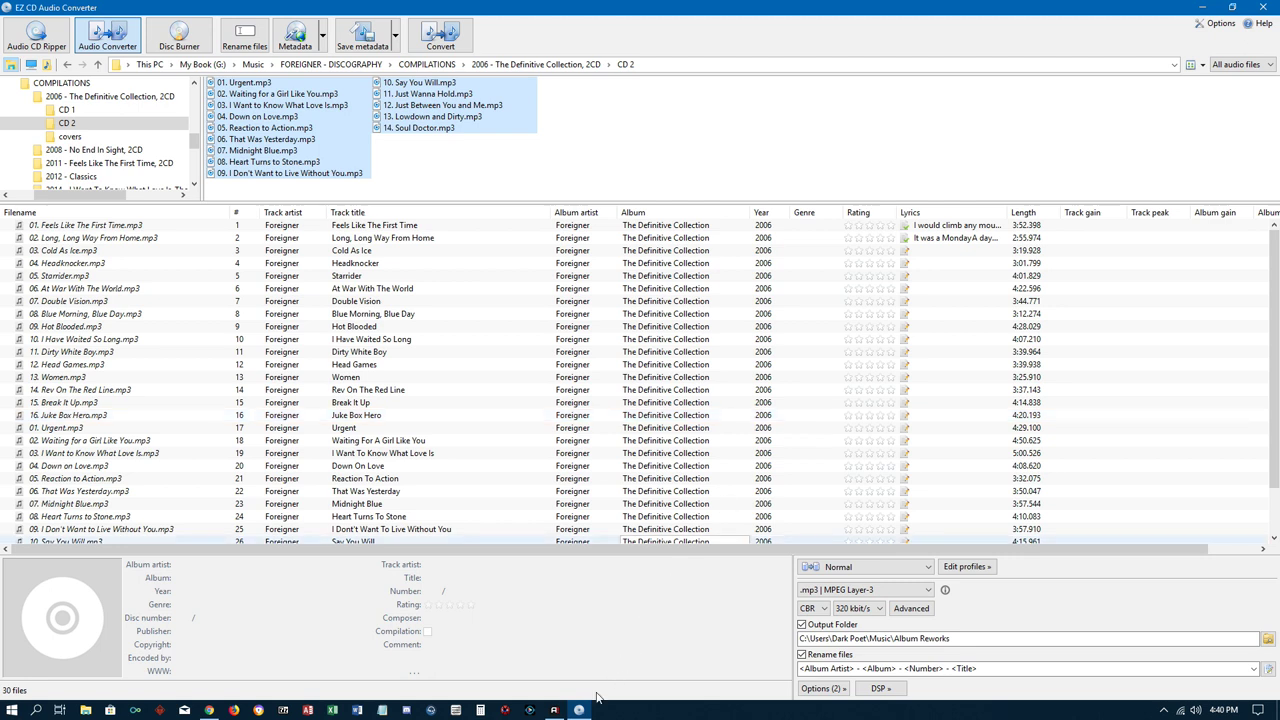
- In Chrome, open the "Cold As Ice" lyrics from the Foreigner song list and copy the full lyrics
{"action": "mouse_move", "coordinate": [209, 711]}
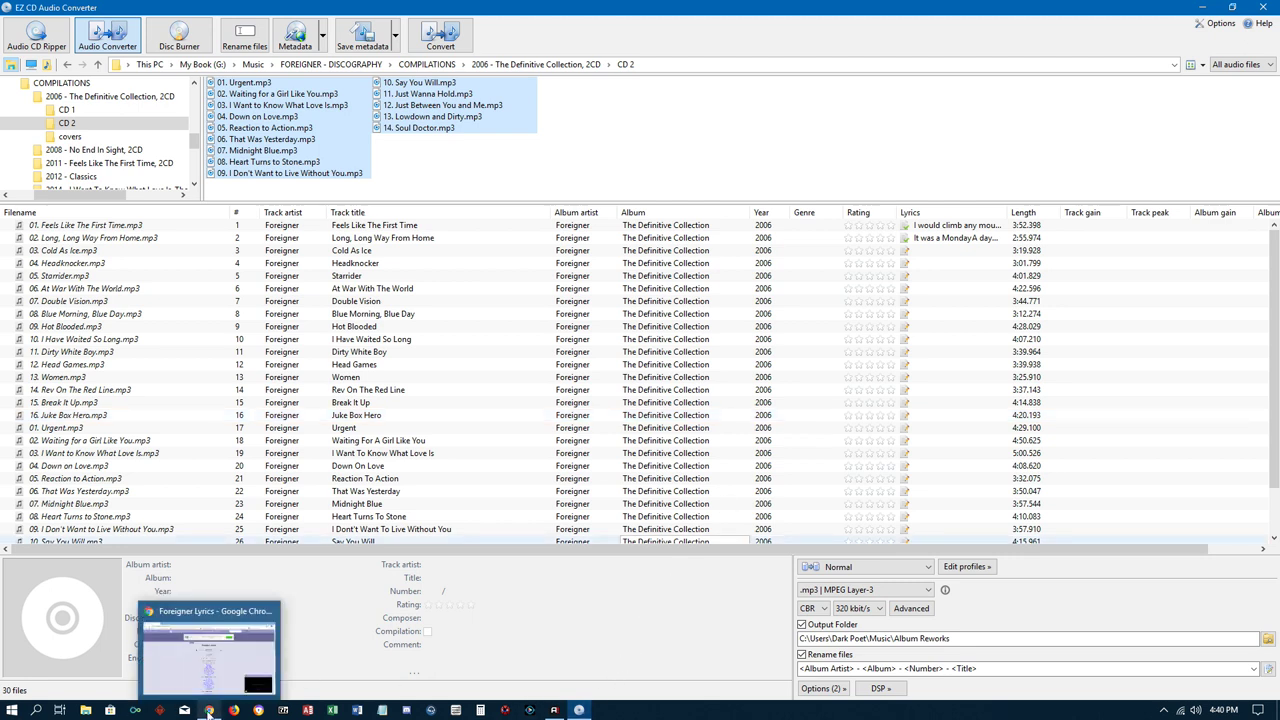
{"action": "left_click", "coordinate": [209, 711]}
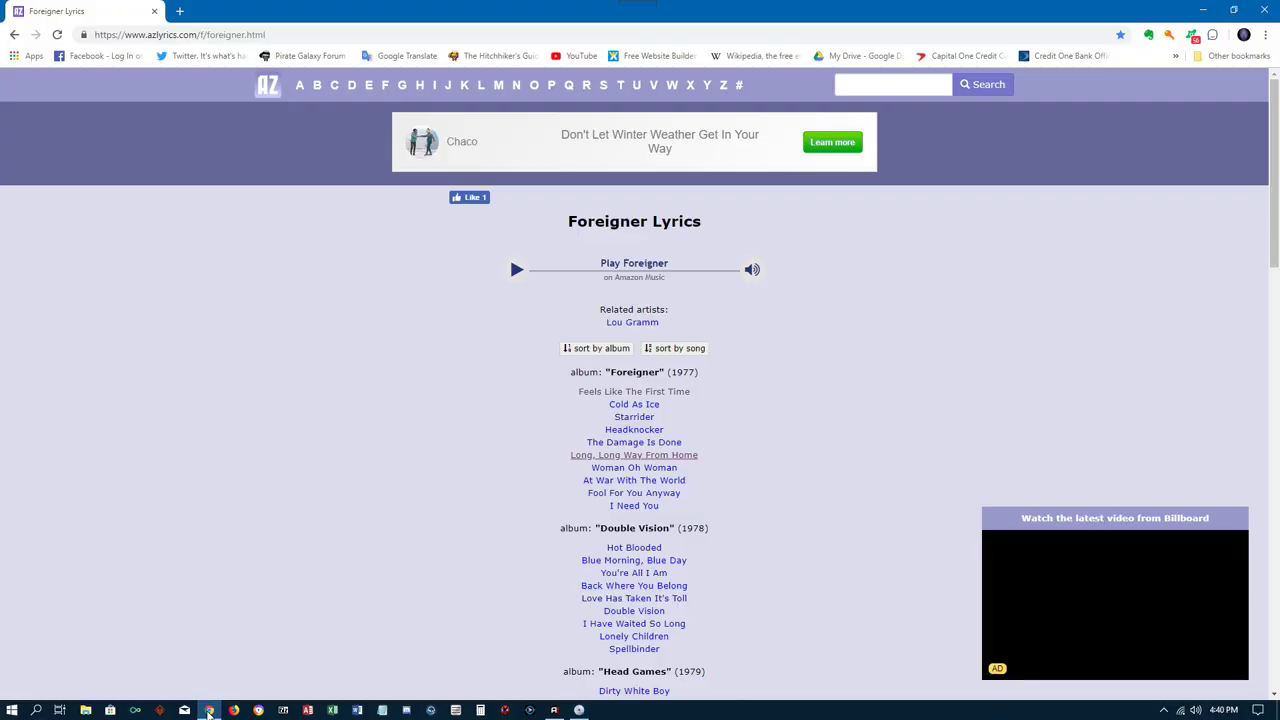
{"action": "left_click", "coordinate": [640, 405]}
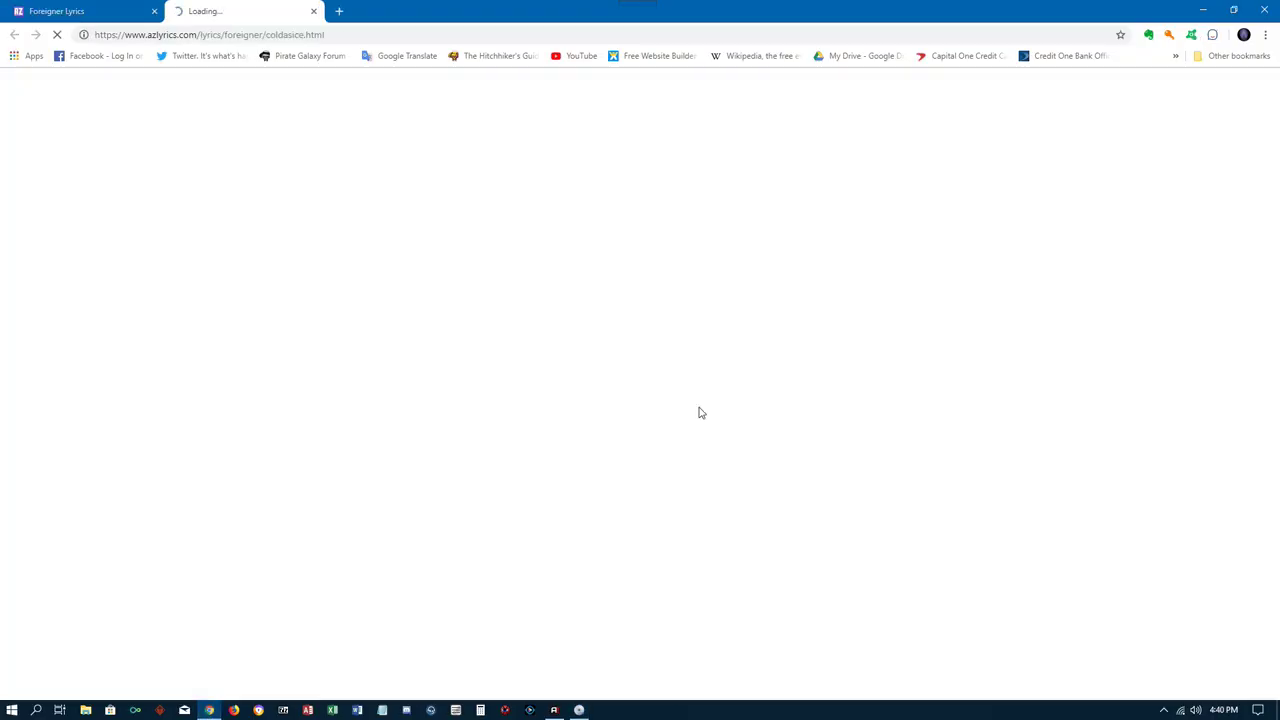
{"action": "scroll", "coordinate": [782, 445], "scroll_direction": "down", "scroll_amount": 1}
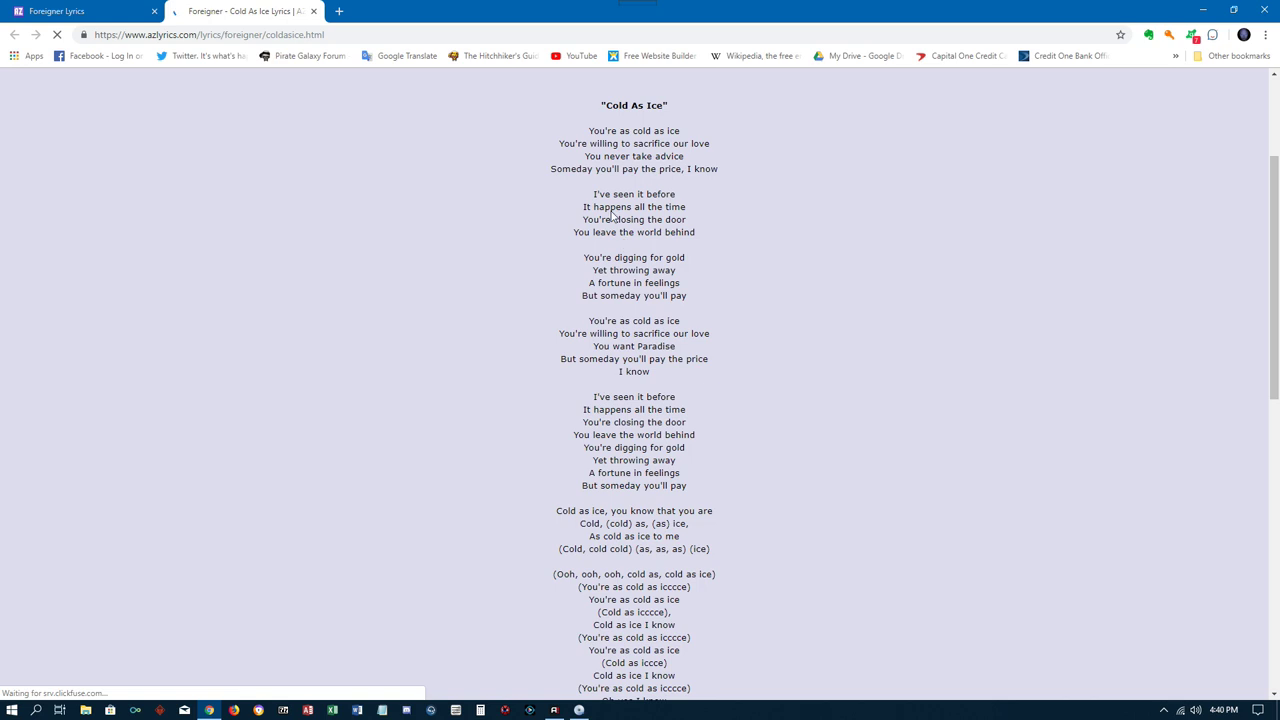
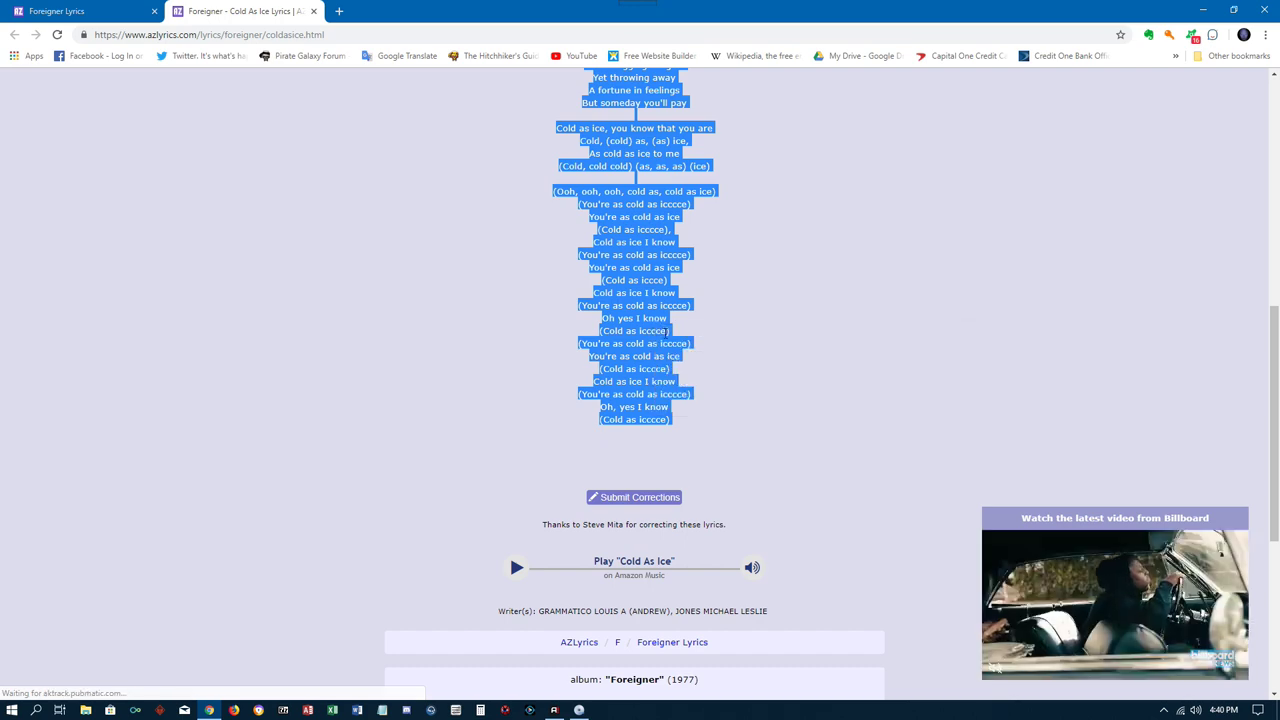
- Return to EZ CD Audio Converter and paste the copied lyrics into the lyrics of track 3, Cold As Ice
{"action": "left_click", "coordinate": [578, 708]}
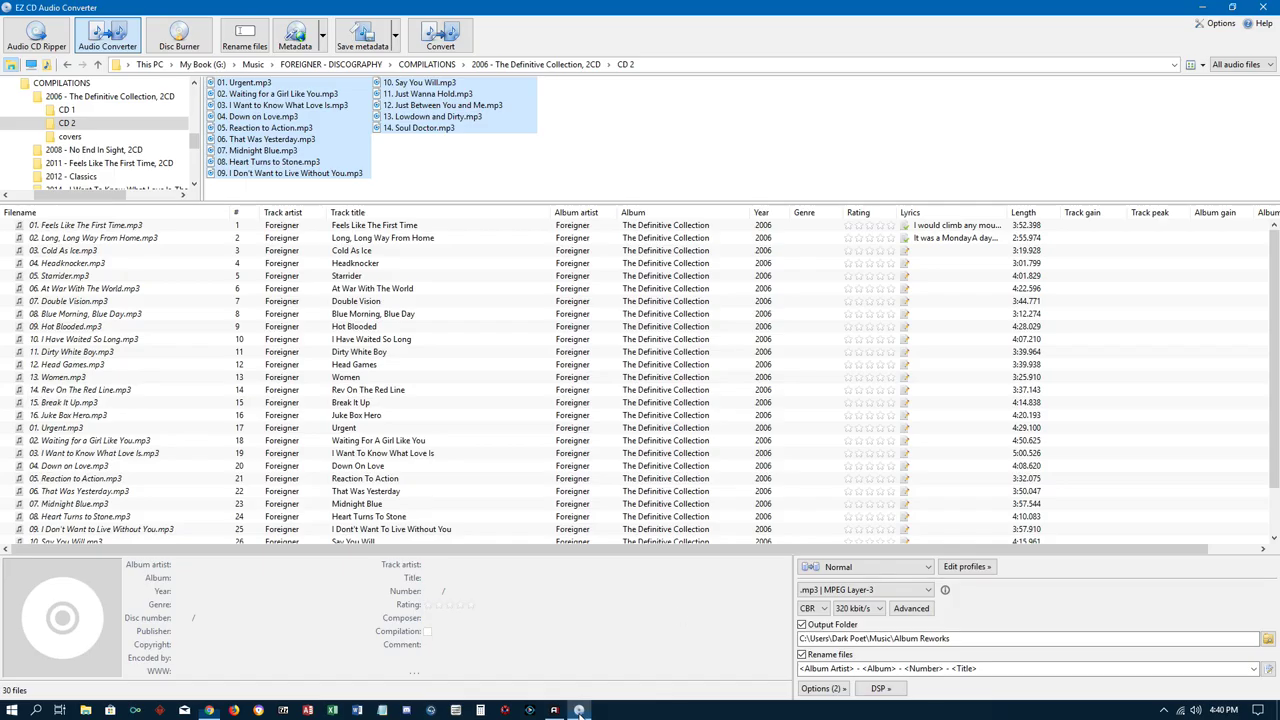
{"action": "left_click", "coordinate": [905, 250]}
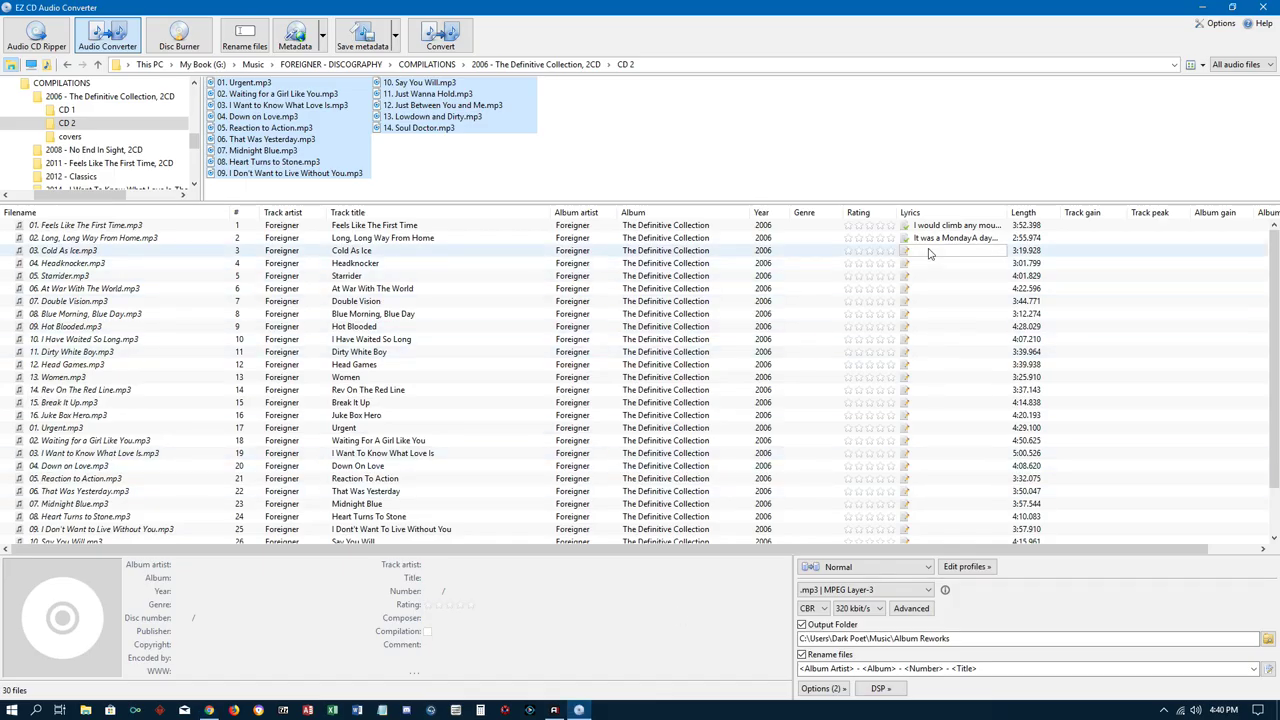
{"action": "right_click", "coordinate": [692, 267]}
{"action": "left_click", "coordinate": [722, 322]}
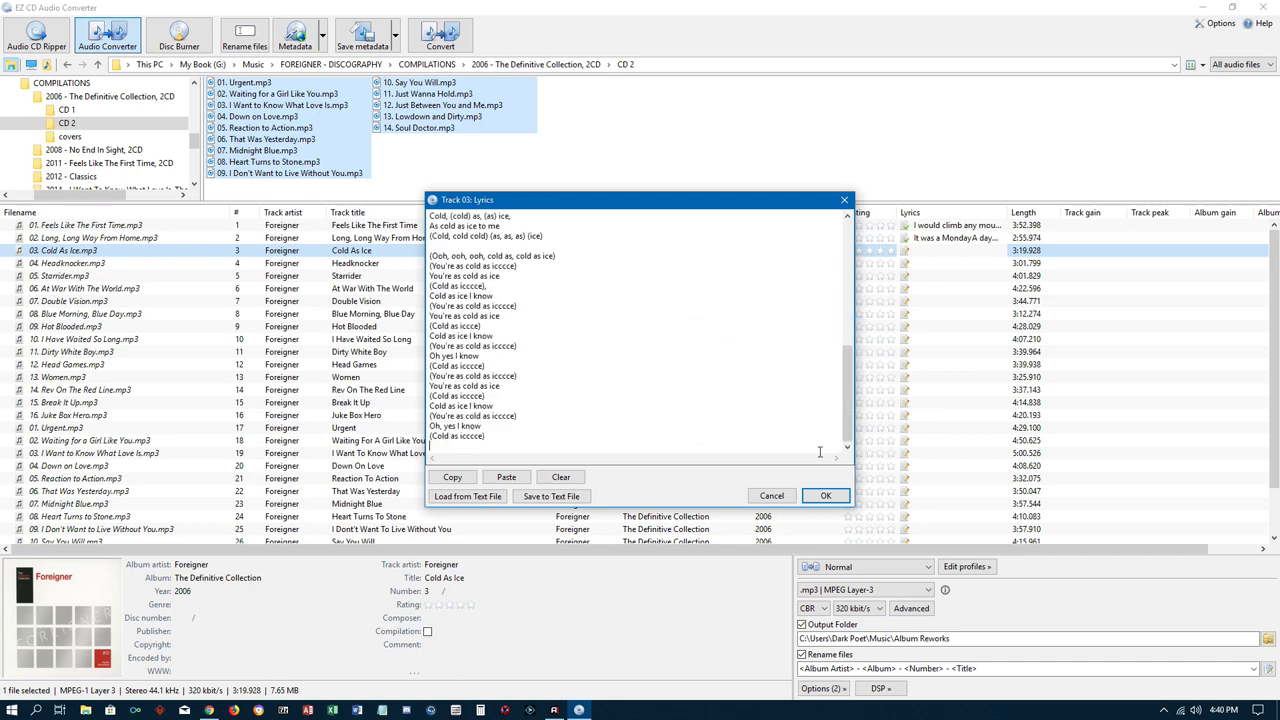
{"action": "left_click", "coordinate": [822, 498]}
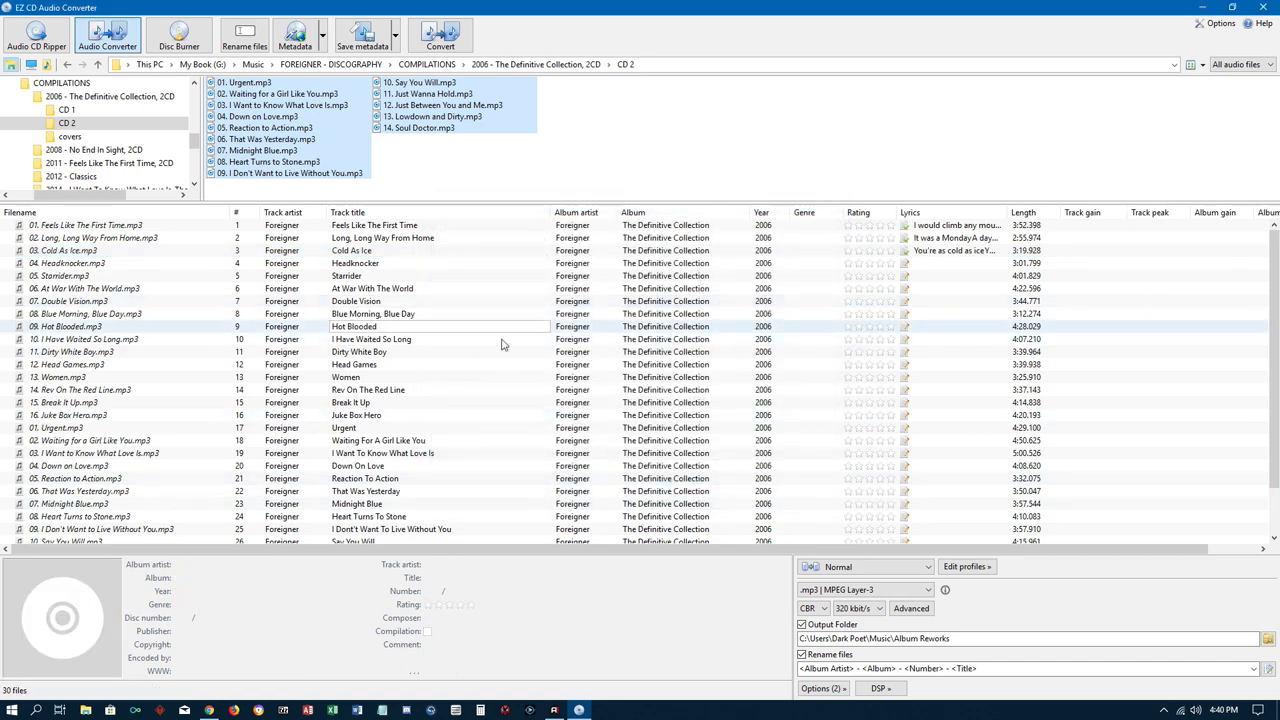
{"action": "scroll", "coordinate": [873, 420], "scroll_direction": "down", "scroll_amount": 2}
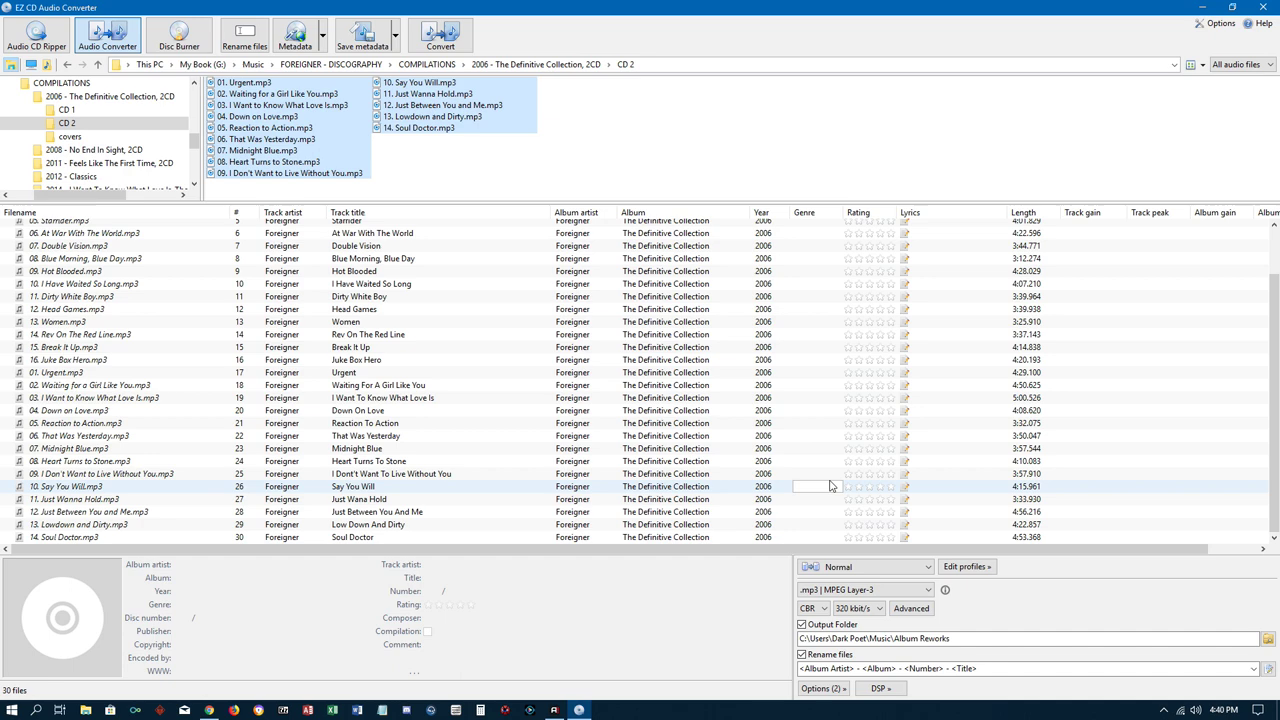
{"action": "scroll", "coordinate": [831, 484], "scroll_direction": "up", "scroll_amount": 2}
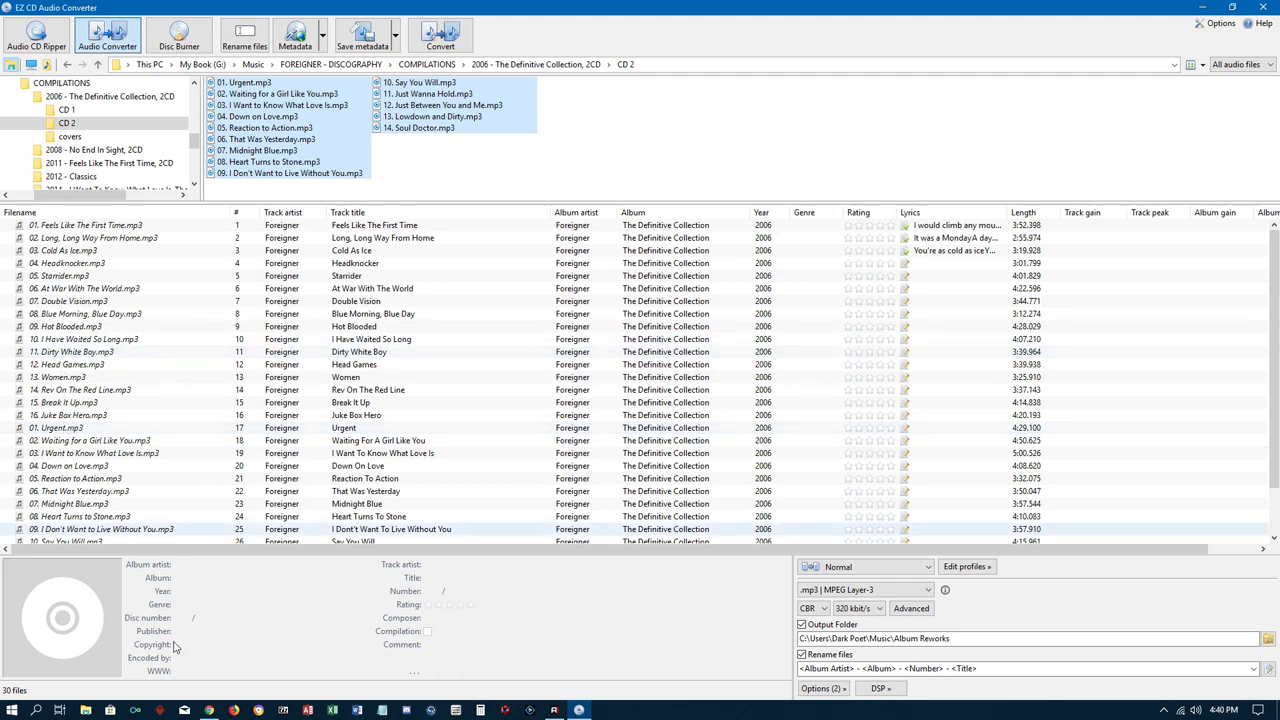
- In File Explorer, browse My Book (G:) to Music, Albums to be redone, Six Feet Under, 2005 - A Decade In The Grave, and its Disc 1 folder
{"action": "left_click", "coordinate": [85, 710]}
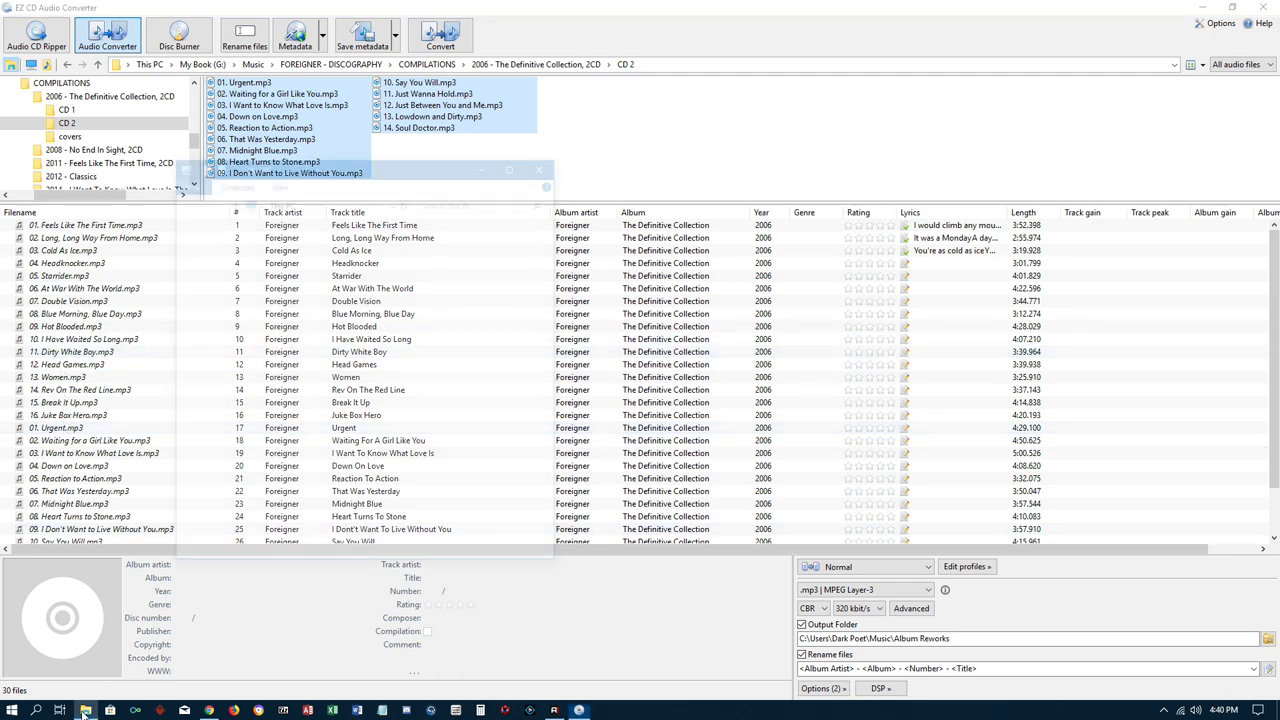
{"action": "left_click_drag", "start_coordinate": [347, 166], "coordinate": [824, 138]}
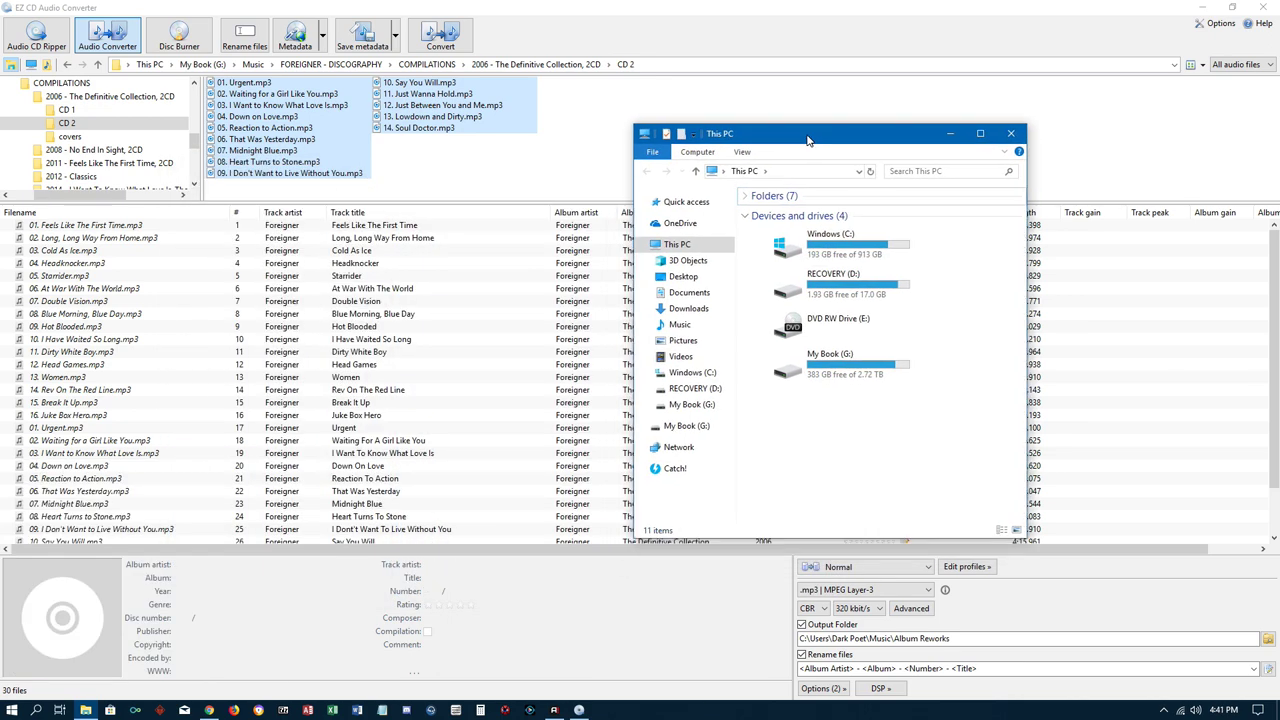
{"action": "double_click", "coordinate": [818, 366]}
{"action": "double_click", "coordinate": [778, 254]}
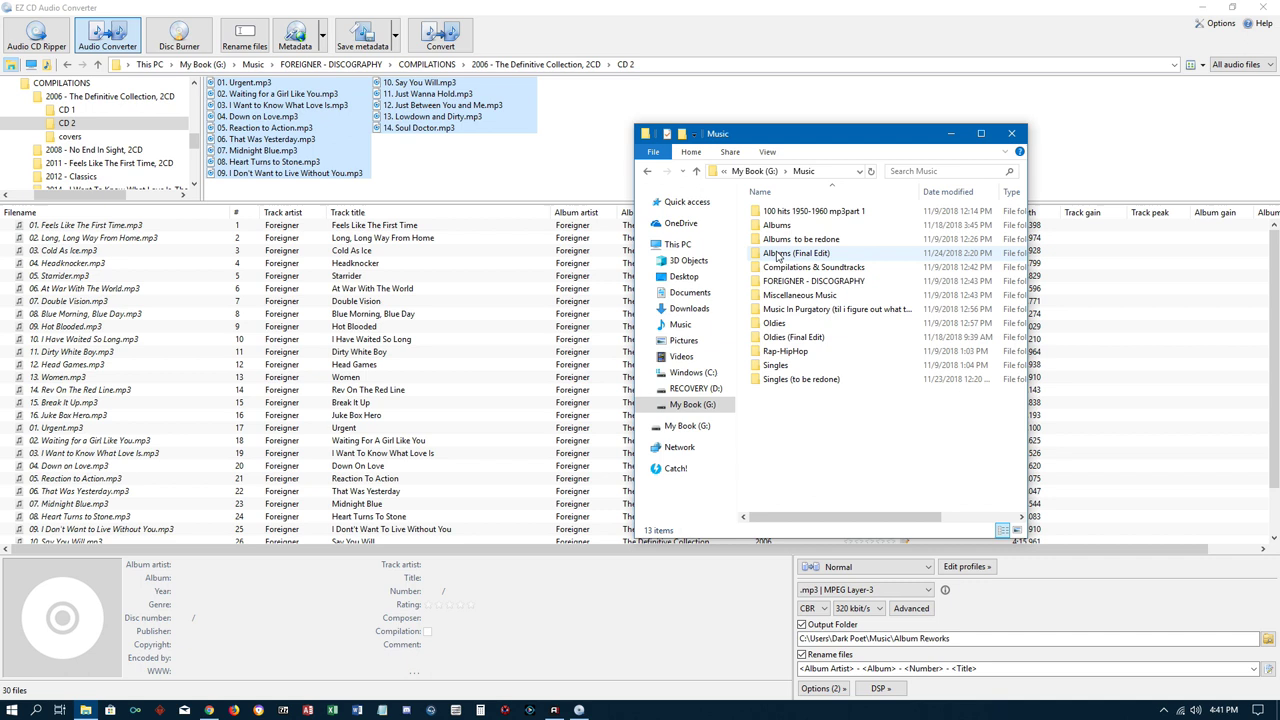
{"action": "double_click", "coordinate": [795, 240]}
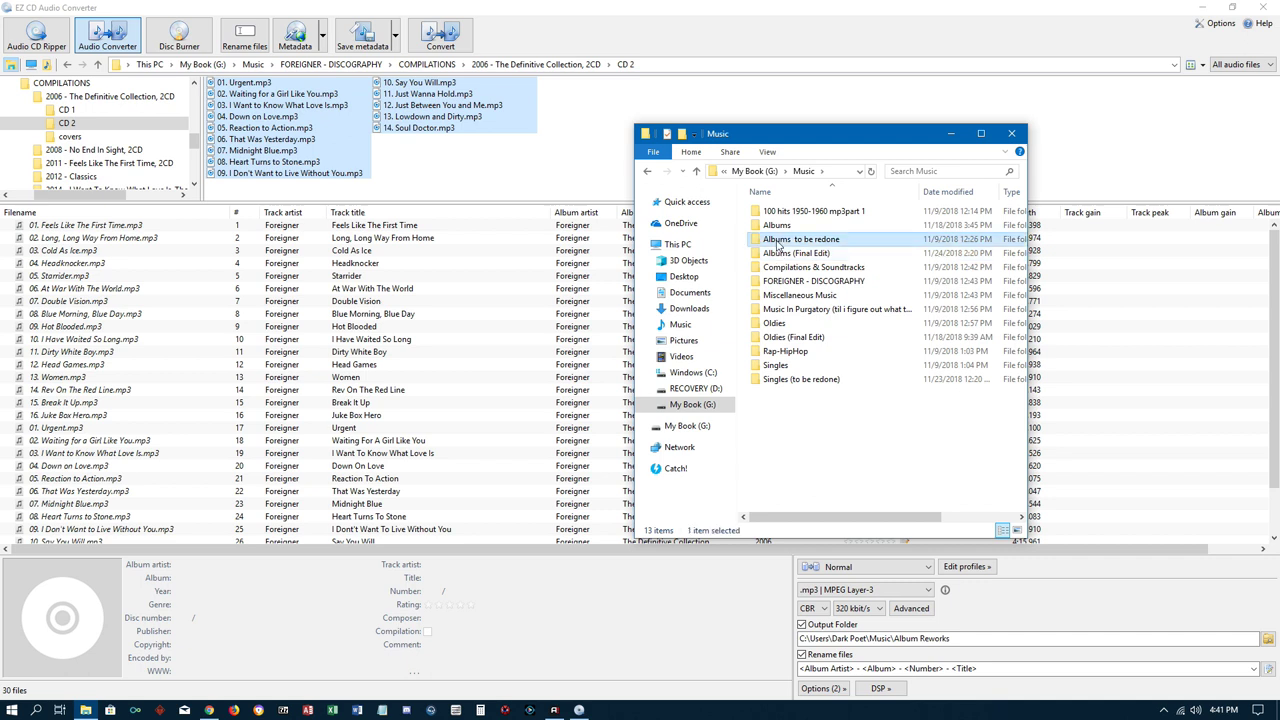
{"action": "double_click", "coordinate": [793, 405]}
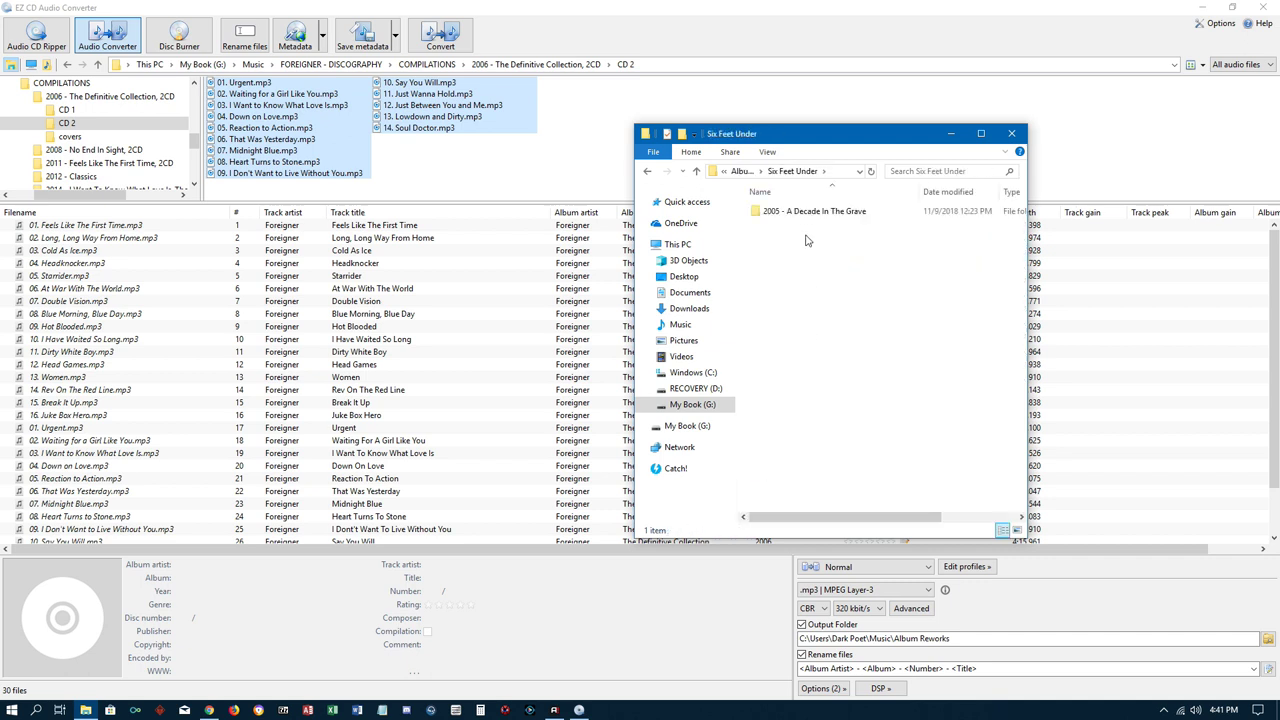
{"action": "double_click", "coordinate": [808, 213]}
{"action": "double_click", "coordinate": [808, 214]}
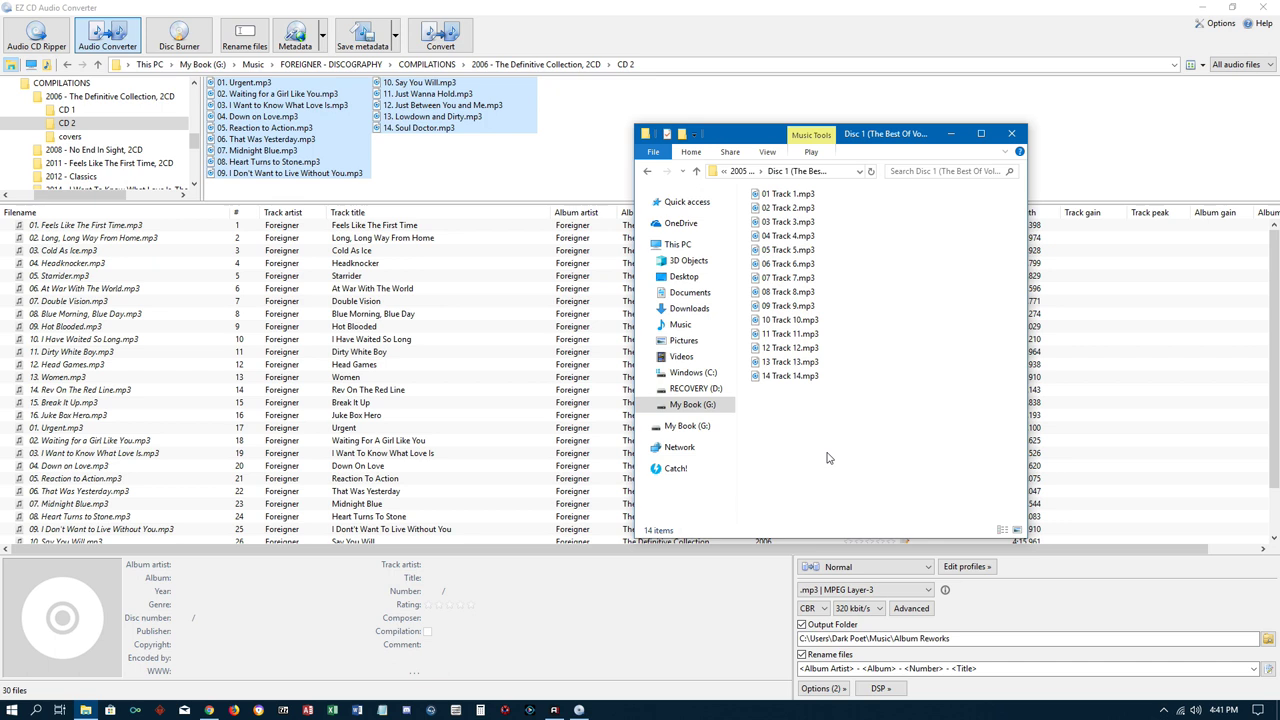
- Open the file name of 01 Track 1.mp3 for editing
{"action": "left_click", "coordinate": [786, 194]}
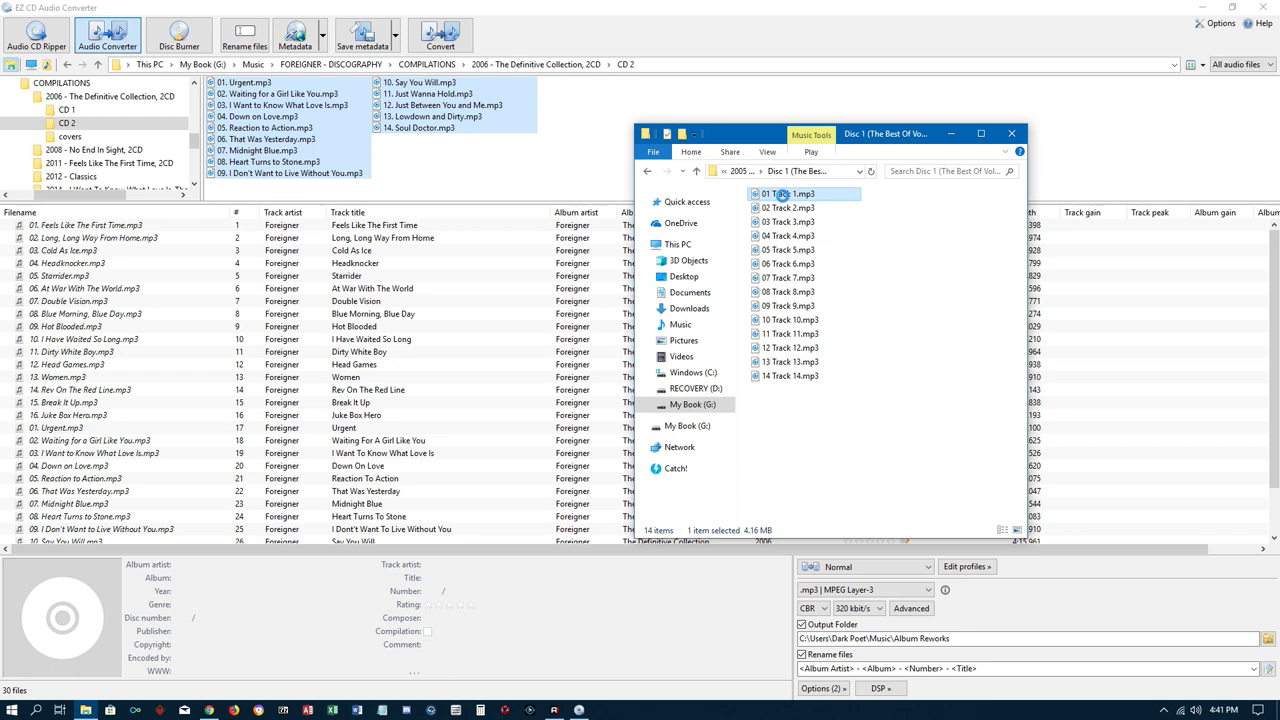
{"action": "right_click", "coordinate": [782, 194]}
{"action": "left_click", "coordinate": [850, 558]}
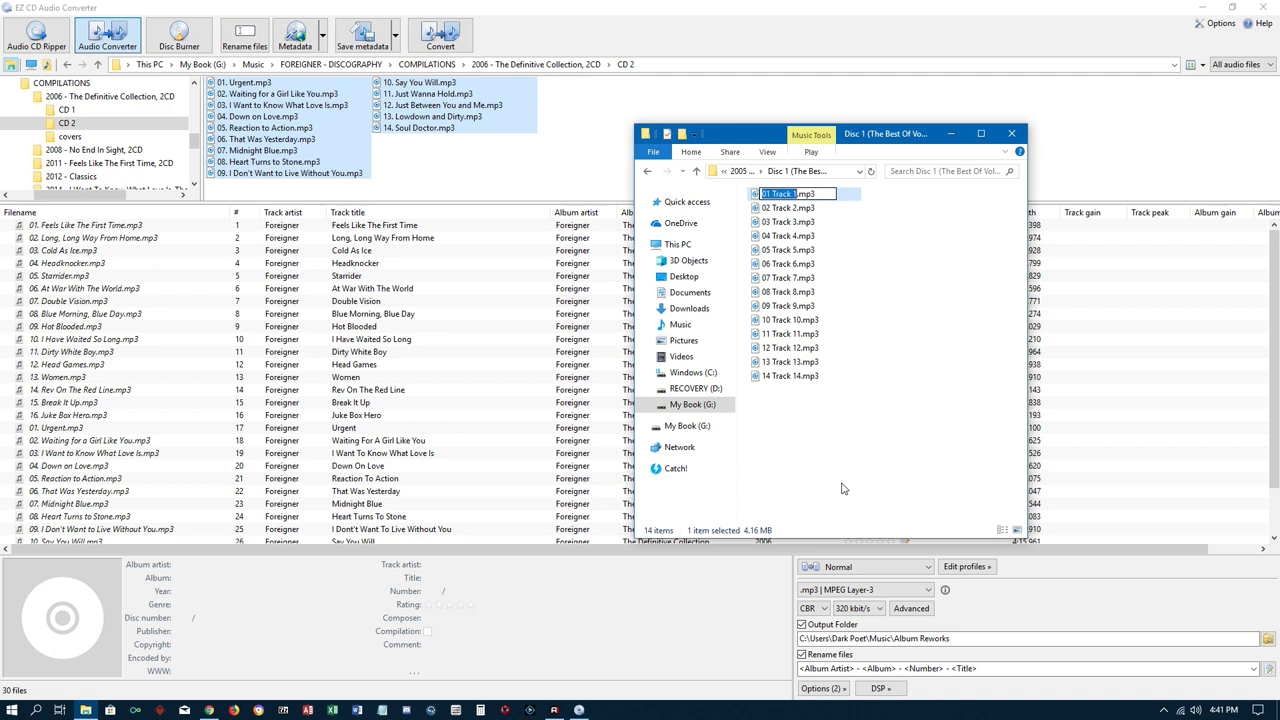
- Show the Disc 1 folder in Details view and compare the first track's file name with its title
{"action": "left_click", "coordinate": [765, 152]}
{"action": "left_click", "coordinate": [802, 198]}
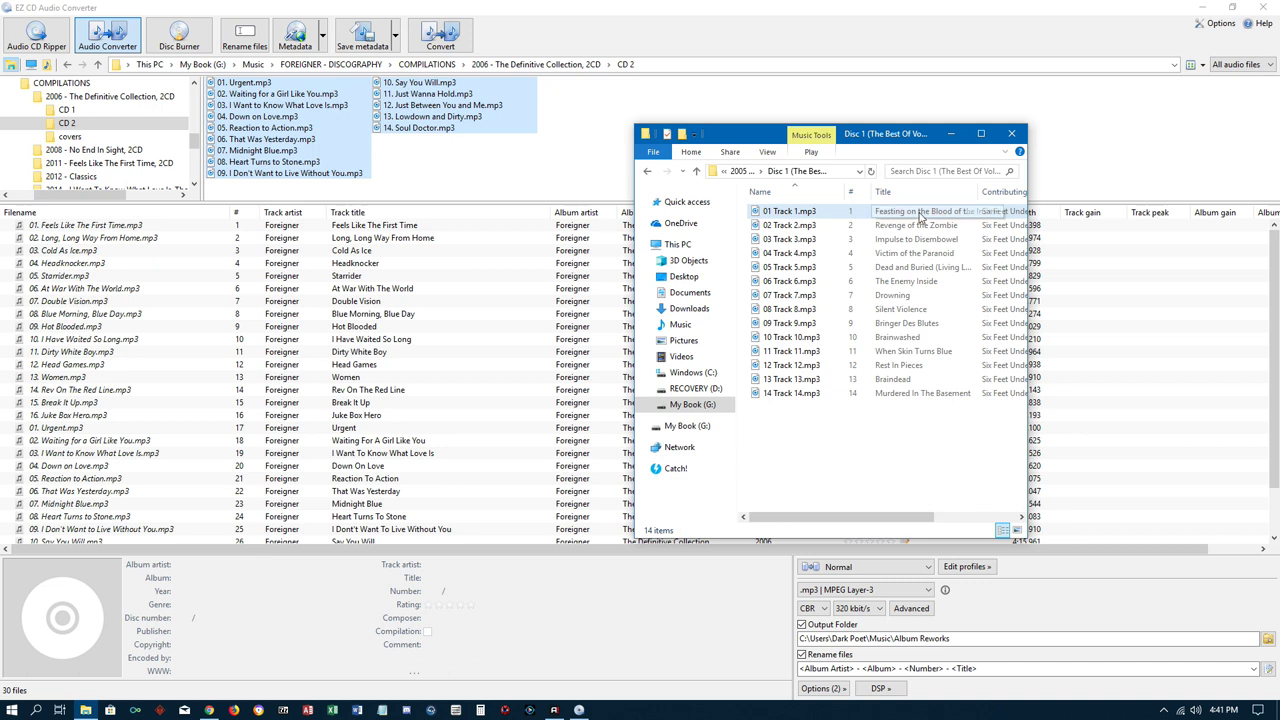
{"action": "left_click", "coordinate": [777, 218]}
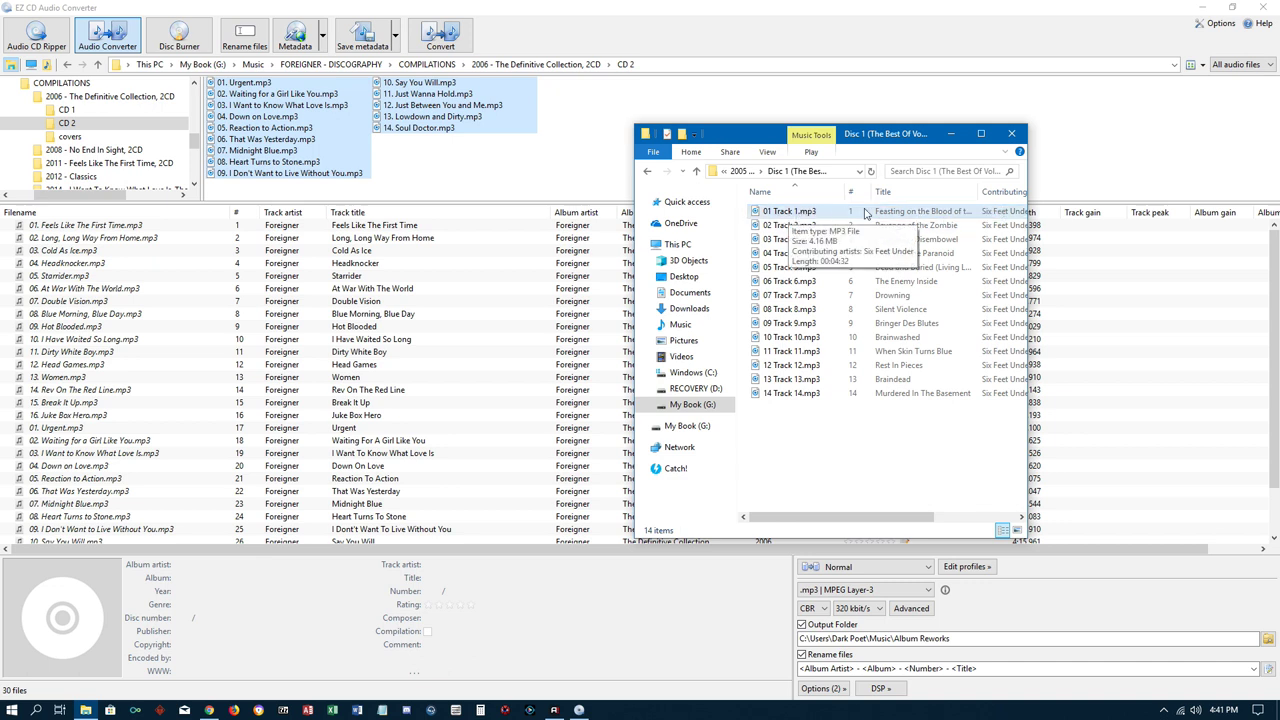
{"action": "left_click", "coordinate": [958, 217]}
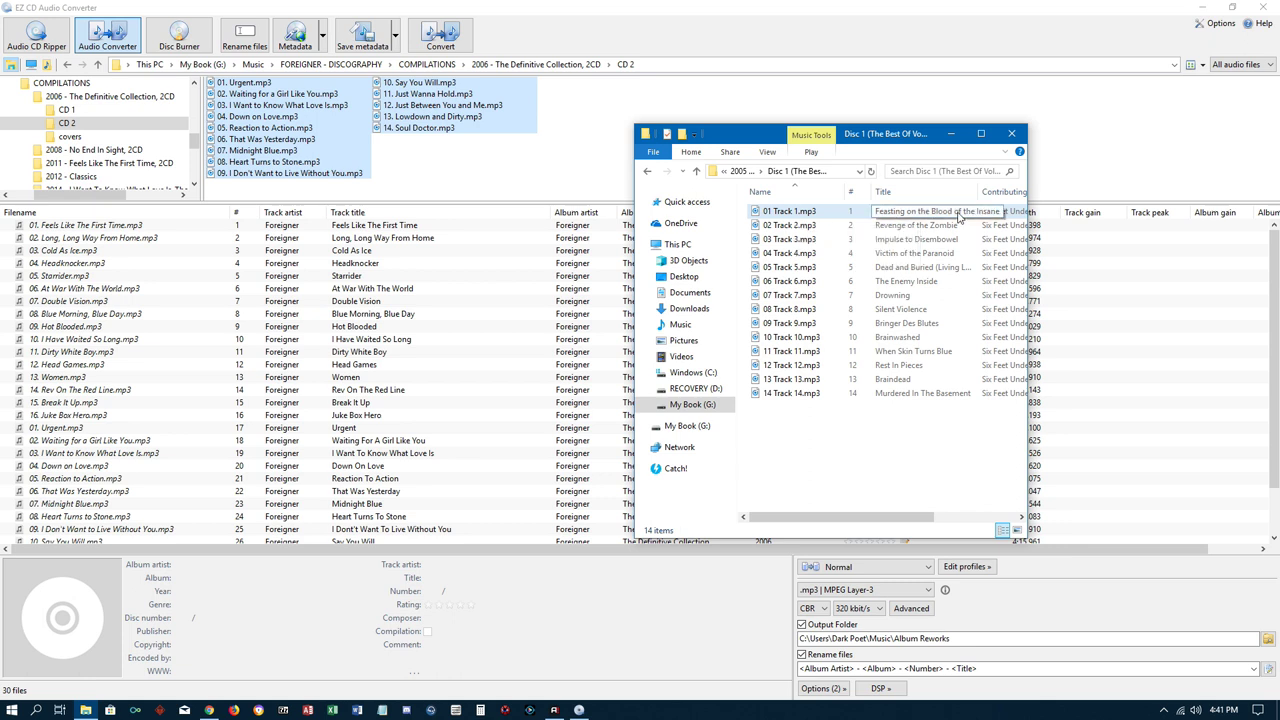
{"action": "left_click", "coordinate": [825, 217]}
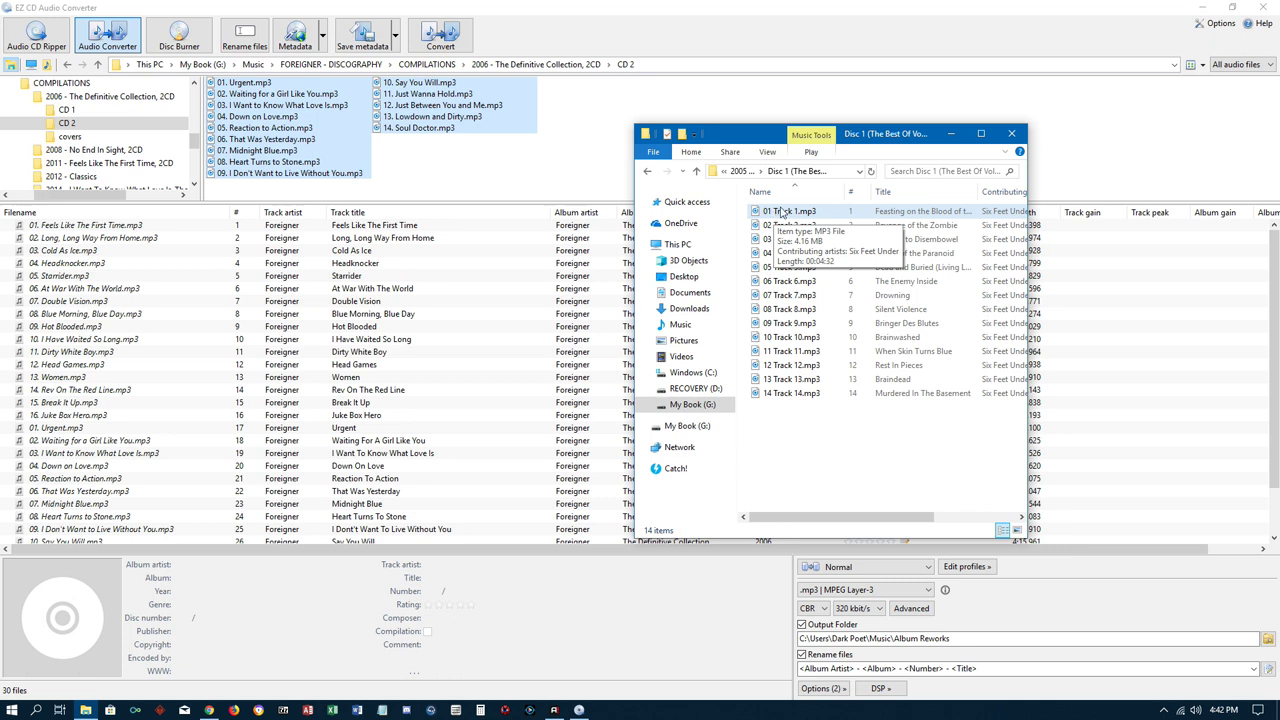
- Return the folder to List view and start renaming 01 Track 1.mp3 and 02 Track 2.mp3, leaving each without a new name
{"action": "left_click", "coordinate": [767, 152]}
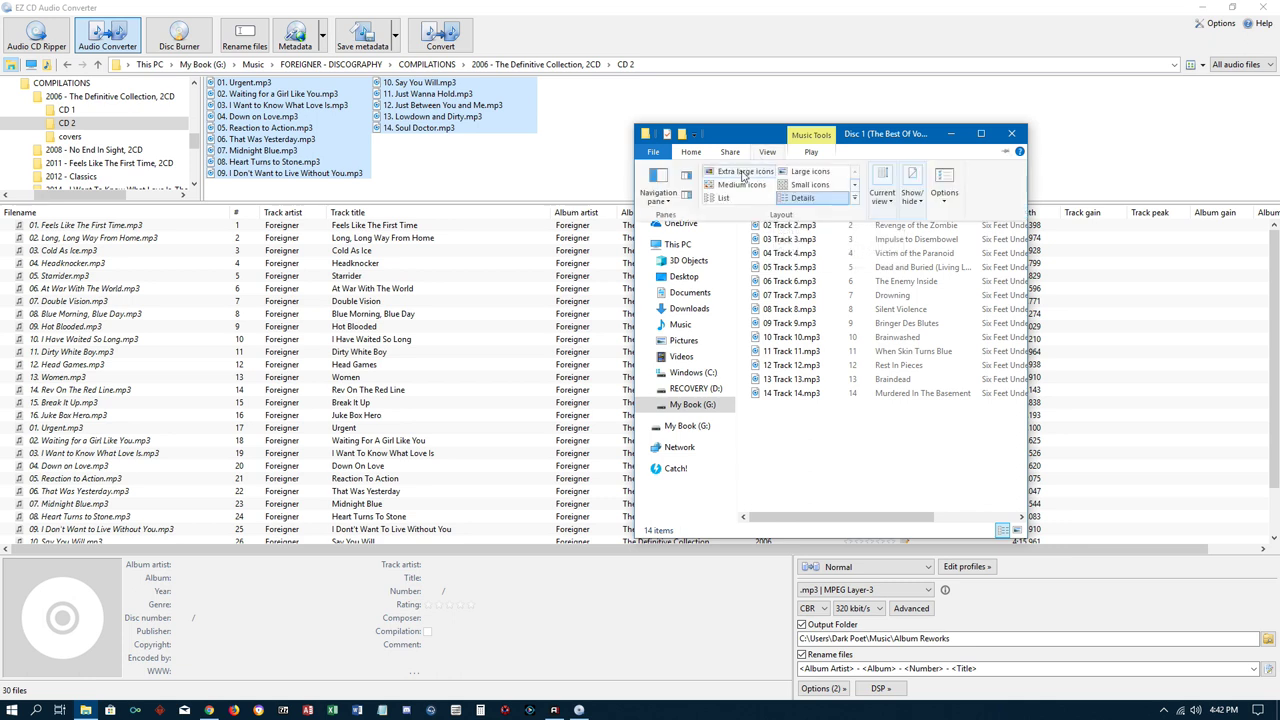
{"action": "left_click", "coordinate": [723, 197]}
{"action": "left_click", "coordinate": [793, 196]}
{"action": "right_click", "coordinate": [793, 197]}
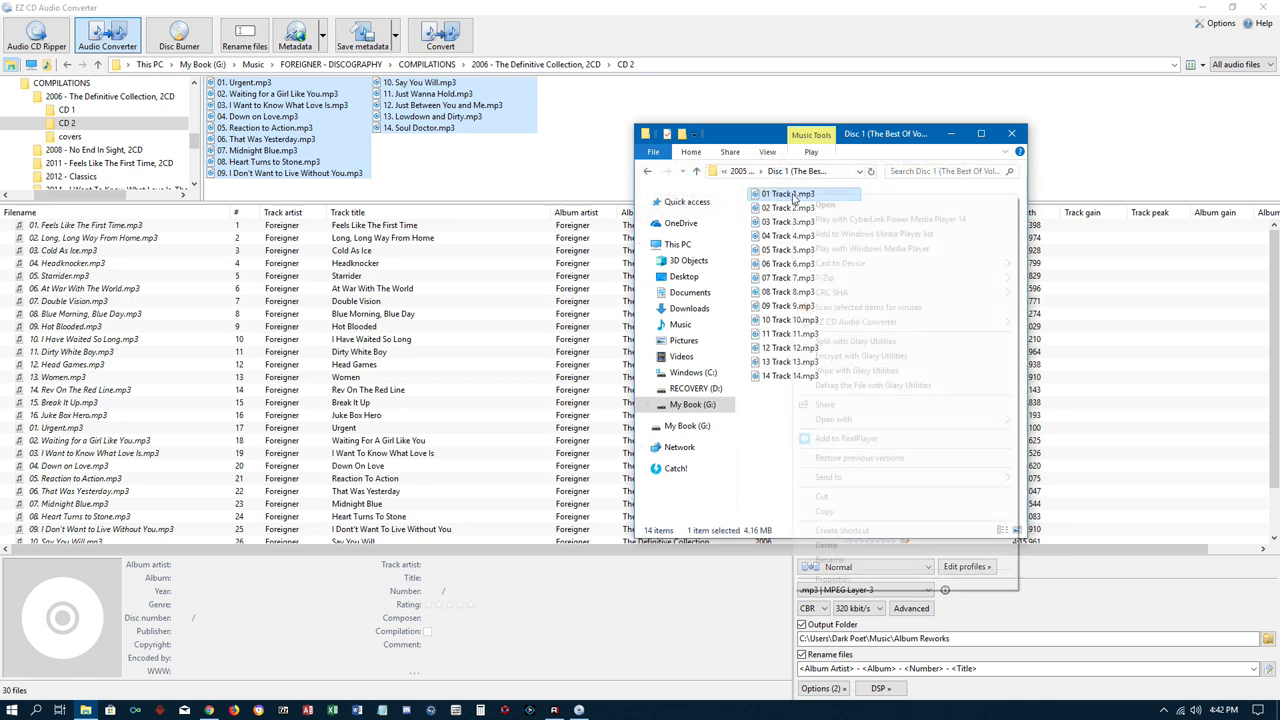
{"action": "left_click", "coordinate": [849, 547]}
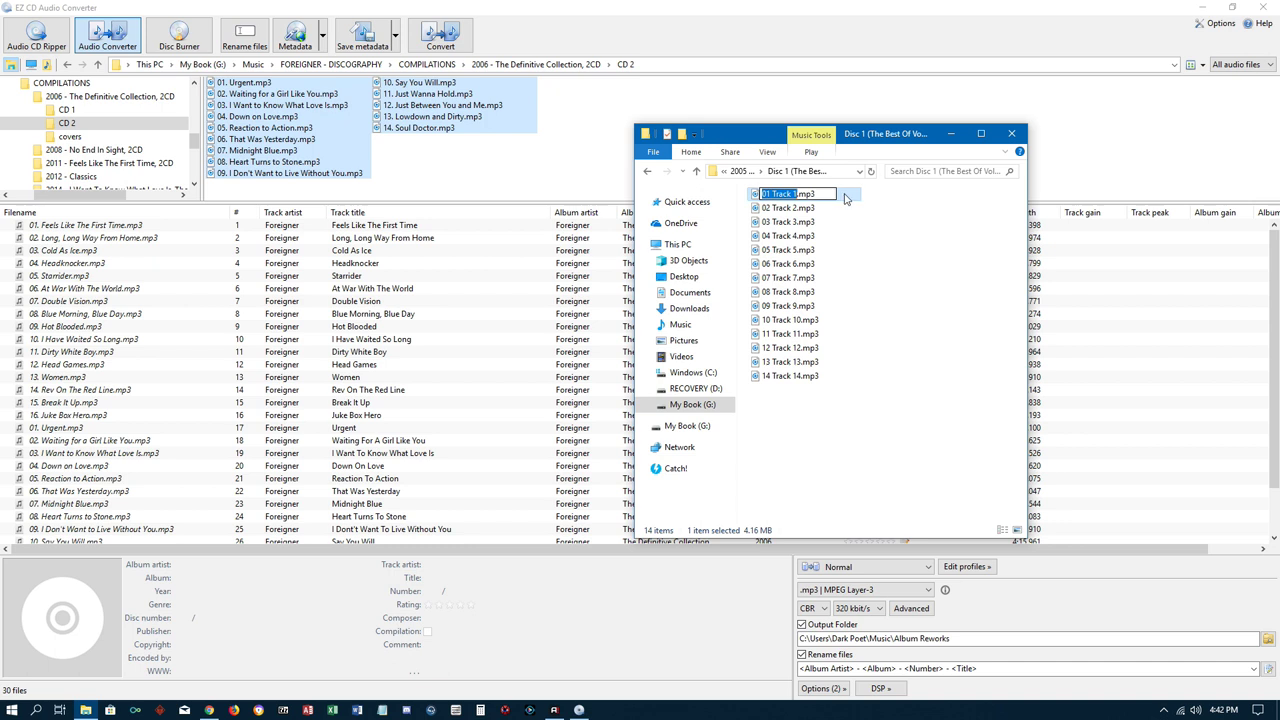
{"action": "key", "text": "Escape"}
{"action": "left_click", "coordinate": [787, 209]}
{"action": "right_click", "coordinate": [787, 210]}
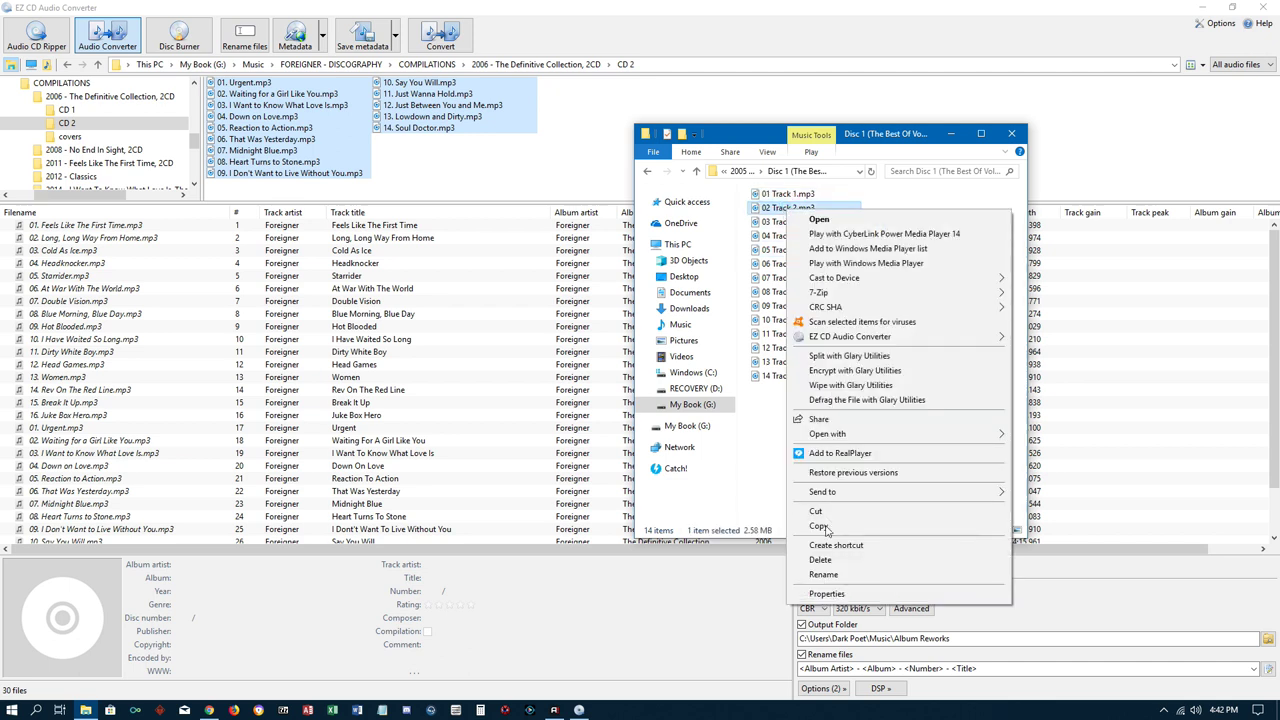
{"action": "left_click", "coordinate": [823, 576]}
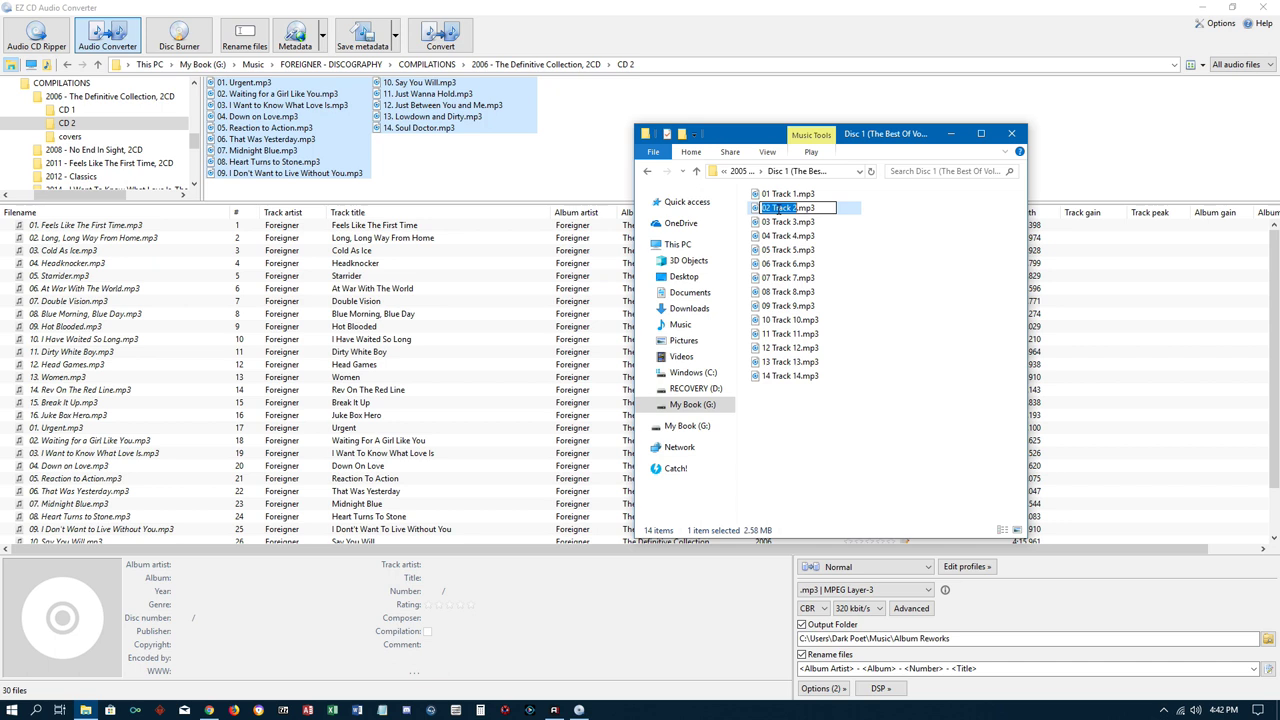
{"action": "left_click", "coordinate": [803, 423]}
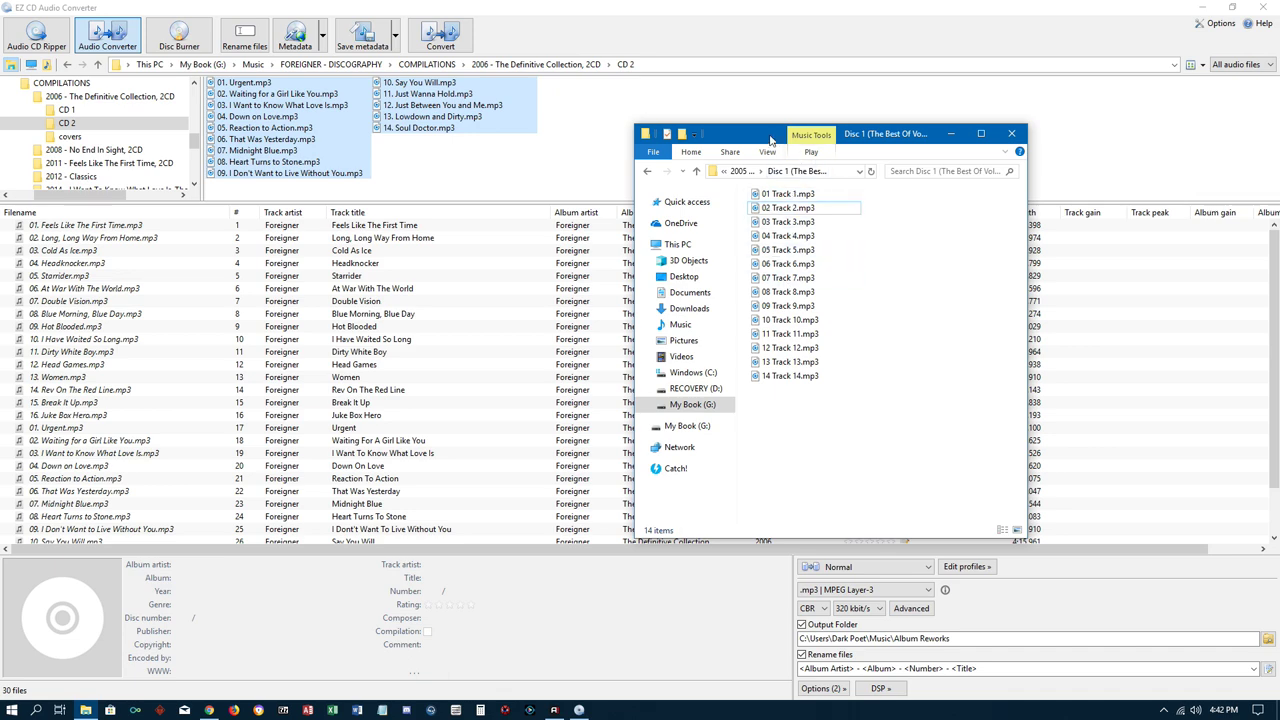
- Reposition the Disc 1 folder window to compare its generic file names with the tracks loaded in the converter
{"action": "left_click_drag", "start_coordinate": [762, 135], "coordinate": [552, 472]}
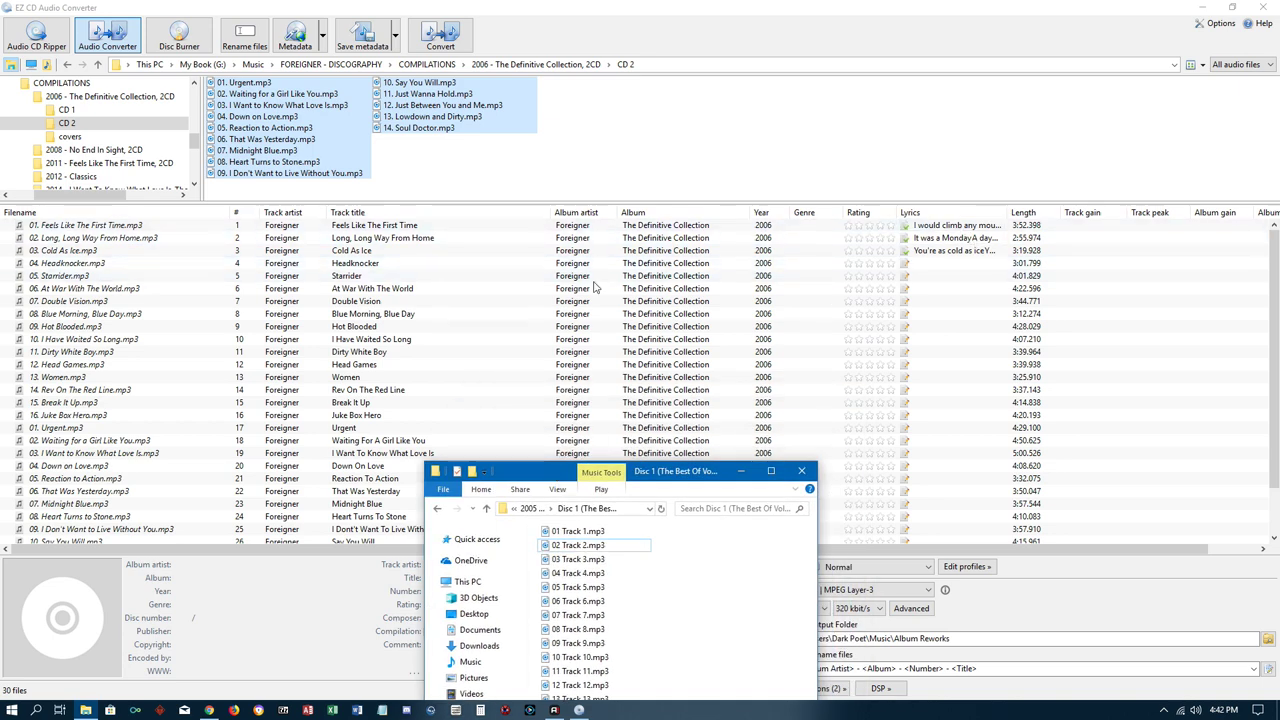
{"action": "mouse_move", "coordinate": [78, 546]}
{"action": "left_click_drag", "start_coordinate": [670, 475], "coordinate": [875, 168]}
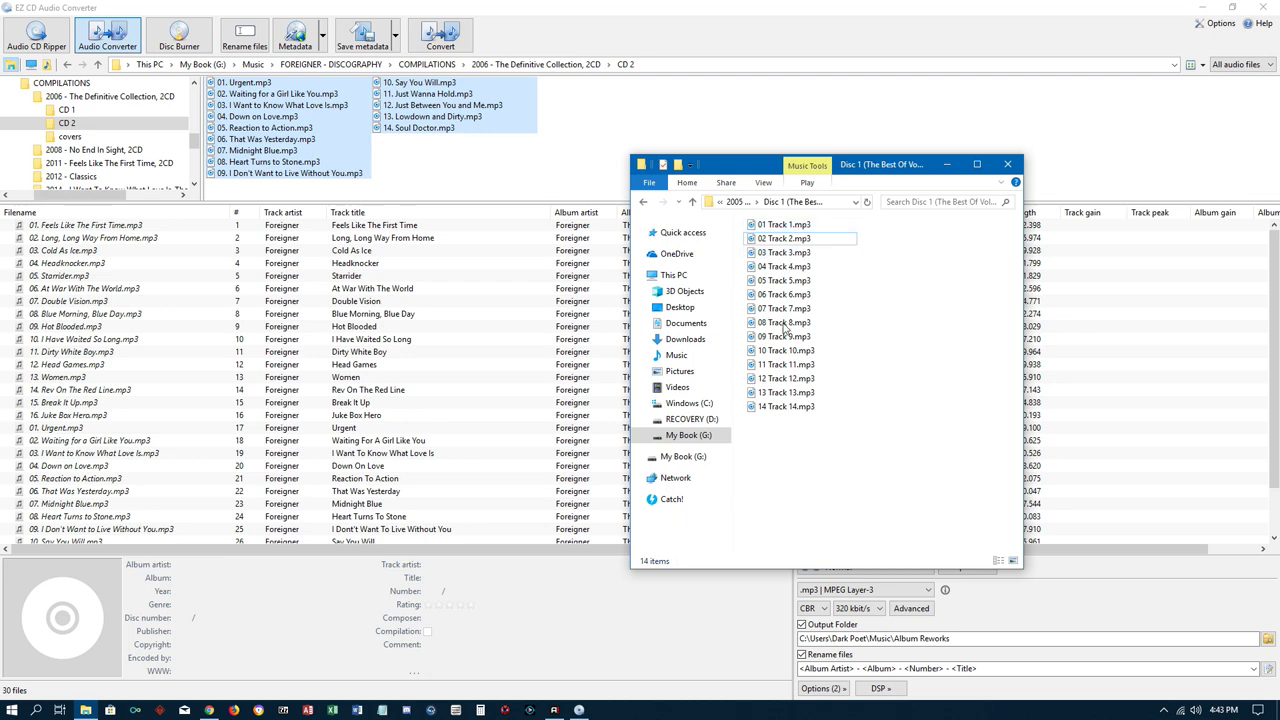
{"action": "left_click_drag", "start_coordinate": [873, 170], "coordinate": [833, 230]}
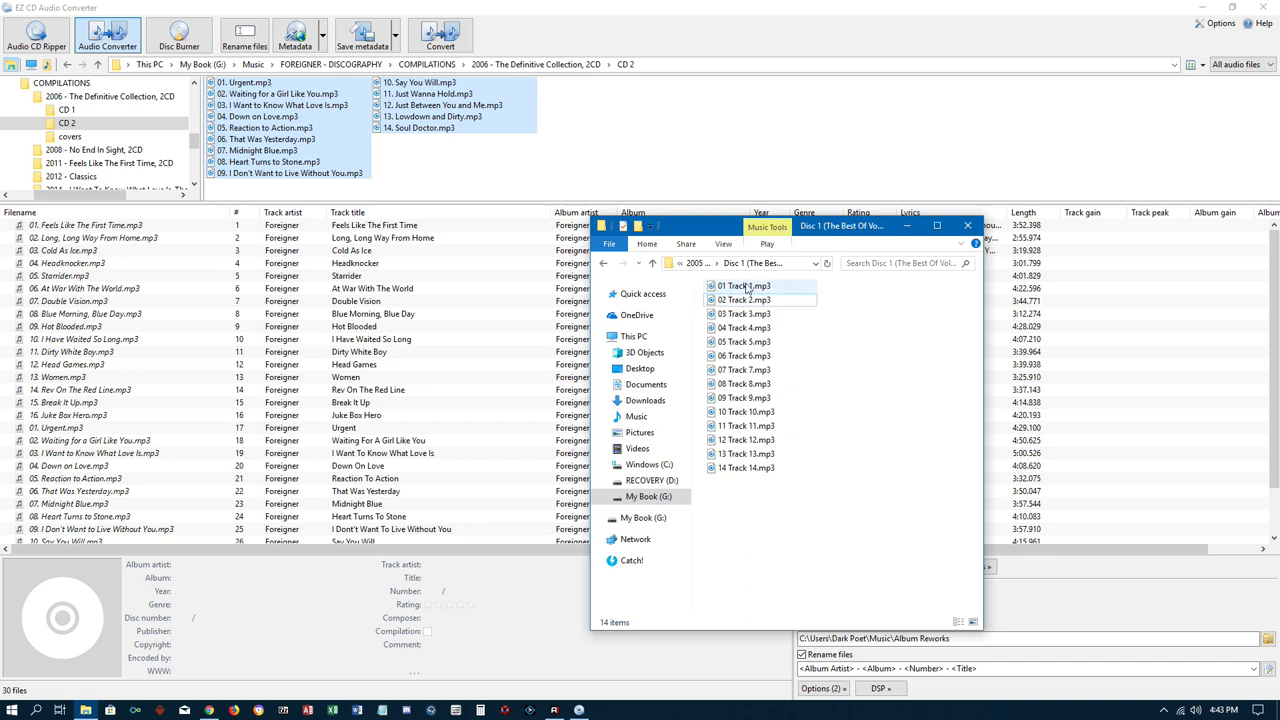
{"action": "left_click", "coordinate": [210, 364]}
{"action": "left_click_drag", "start_coordinate": [851, 240], "coordinate": [683, 204]}
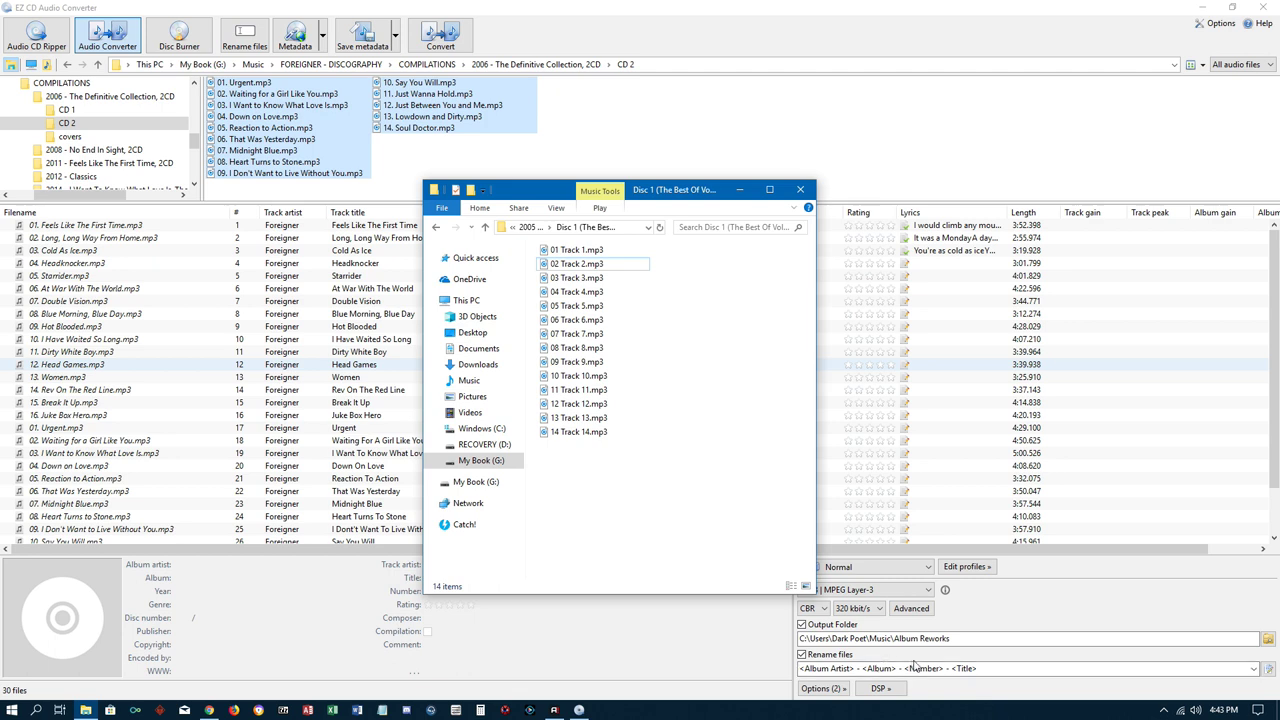
- Return to EZ CD Audio Converter and turn the output Rename files option off and on again
{"action": "left_click", "coordinate": [802, 656]}
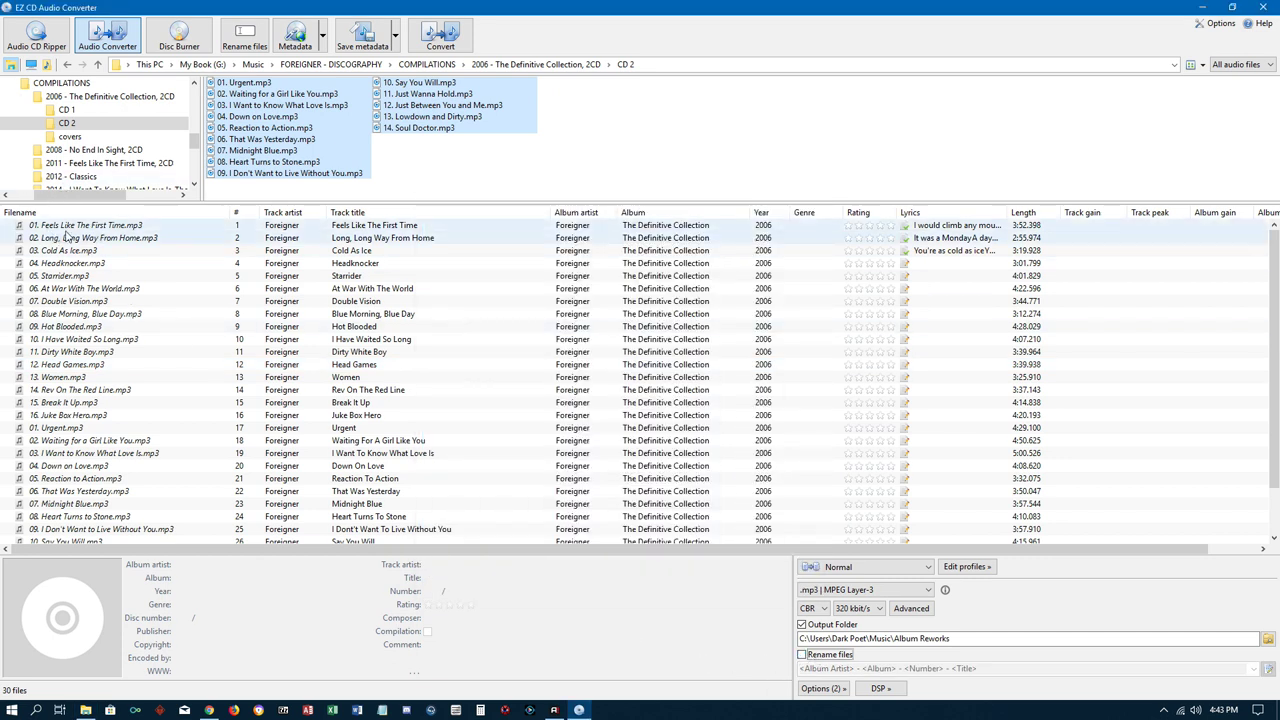
{"action": "left_click", "coordinate": [801, 655]}
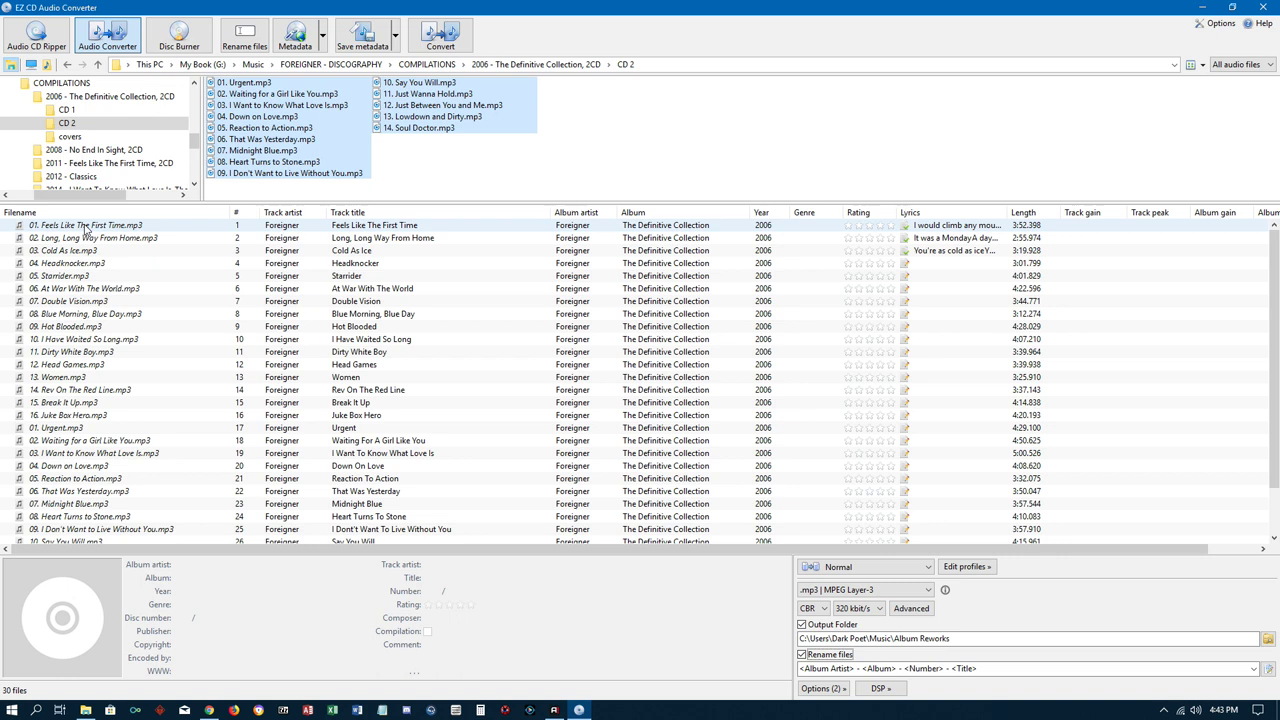
- Select all the loaded Foreigner tracks in the track list and convert them to 320 kbit/s MP3 in the Album Reworks folder
{"action": "left_click", "coordinate": [88, 228]}
{"action": "key", "text": "shift+Down"}
{"action": "key", "text": "shift+Down"}
{"action": "key", "text": "shift+Down"}
{"action": "key", "text": "shift+Down"}
{"action": "key", "text": "shift+Down"}
{"action": "key", "text": "shift+Down"}
{"action": "key", "text": "shift+Down"}
{"action": "key", "text": "shift+Down"}
{"action": "key", "text": "shift+Down"}
{"action": "key", "text": "shift+Down"}
{"action": "key", "text": "shift+Down"}
{"action": "key", "text": "shift+Down"}
{"action": "key", "text": "shift+Down"}
{"action": "key", "text": "shift+Down"}
{"action": "key", "text": "shift+Down"}
{"action": "key", "text": "shift+Down"}
{"action": "key", "text": "shift+Down"}
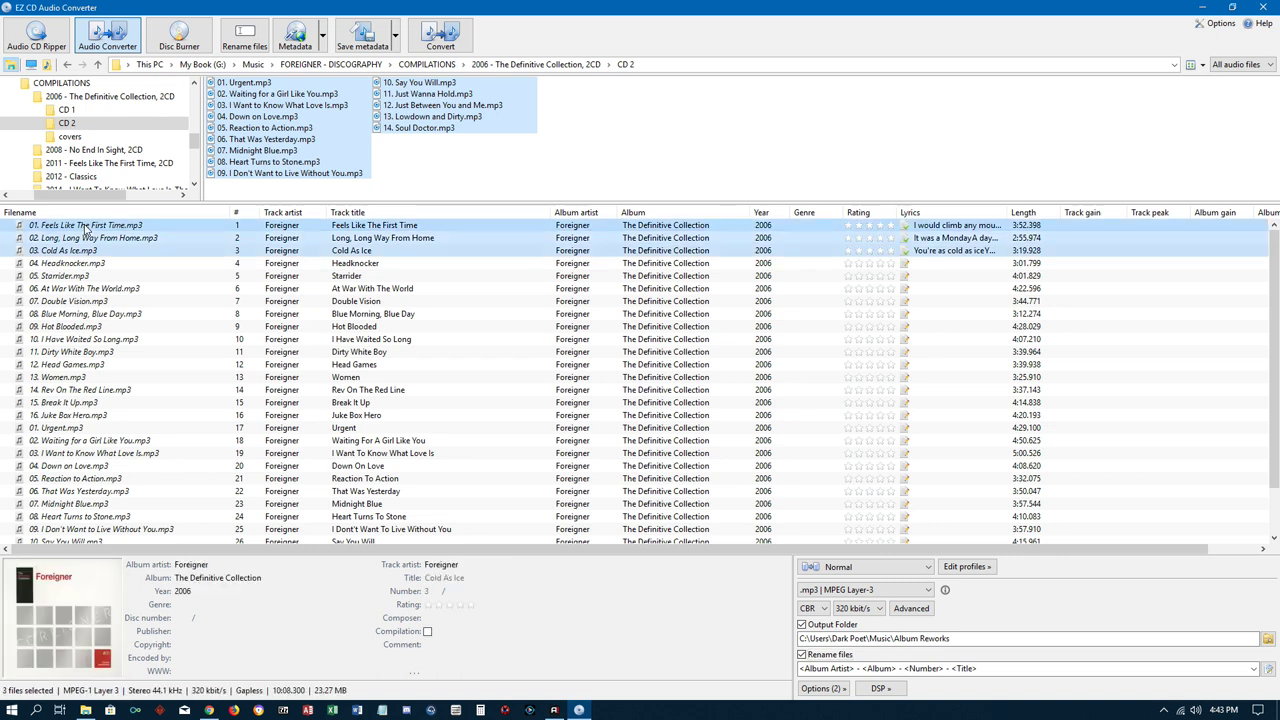
{"action": "key", "text": "shift+Down"}
{"action": "key", "text": "shift+Down"}
{"action": "key", "text": "shift+Down"}
{"action": "key", "text": "shift+Down"}
{"action": "key", "text": "shift+Down"}
{"action": "key", "text": "shift+Down"}
{"action": "key", "text": "shift+Down"}
{"action": "key", "text": "shift+Down"}
{"action": "key", "text": "shift+Down"}
{"action": "key", "text": "shift+Down"}
{"action": "key", "text": "shift+Down"}
{"action": "key", "text": "shift+Down"}
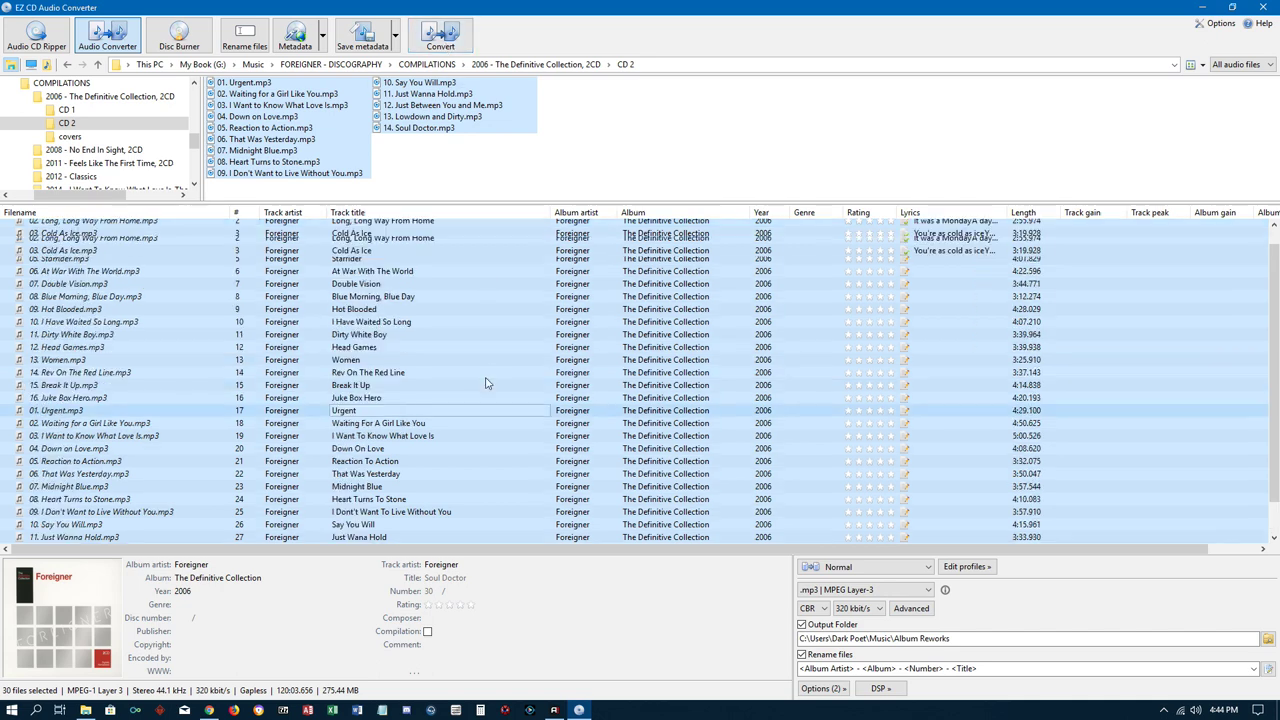
{"action": "scroll", "coordinate": [487, 380], "scroll_direction": "up", "scroll_amount": 1}
{"action": "scroll", "coordinate": [487, 383], "scroll_direction": "up", "scroll_amount": 1}
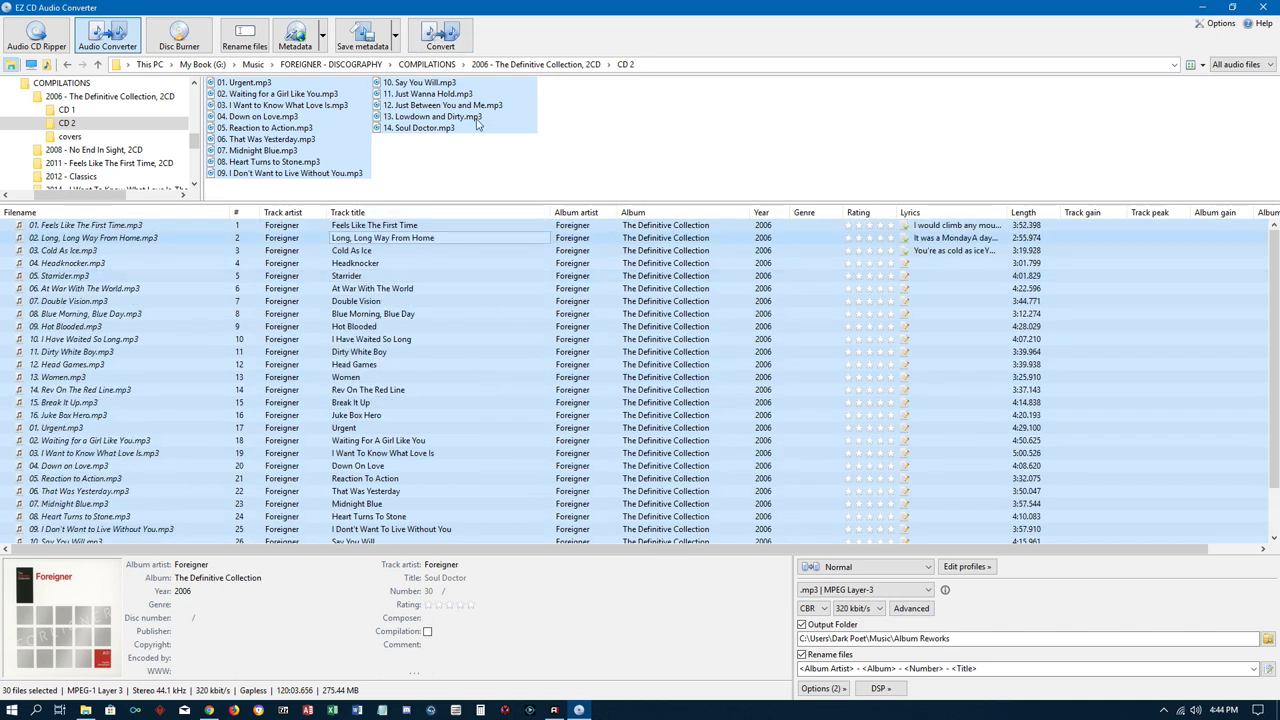
{"action": "left_click", "coordinate": [440, 45]}
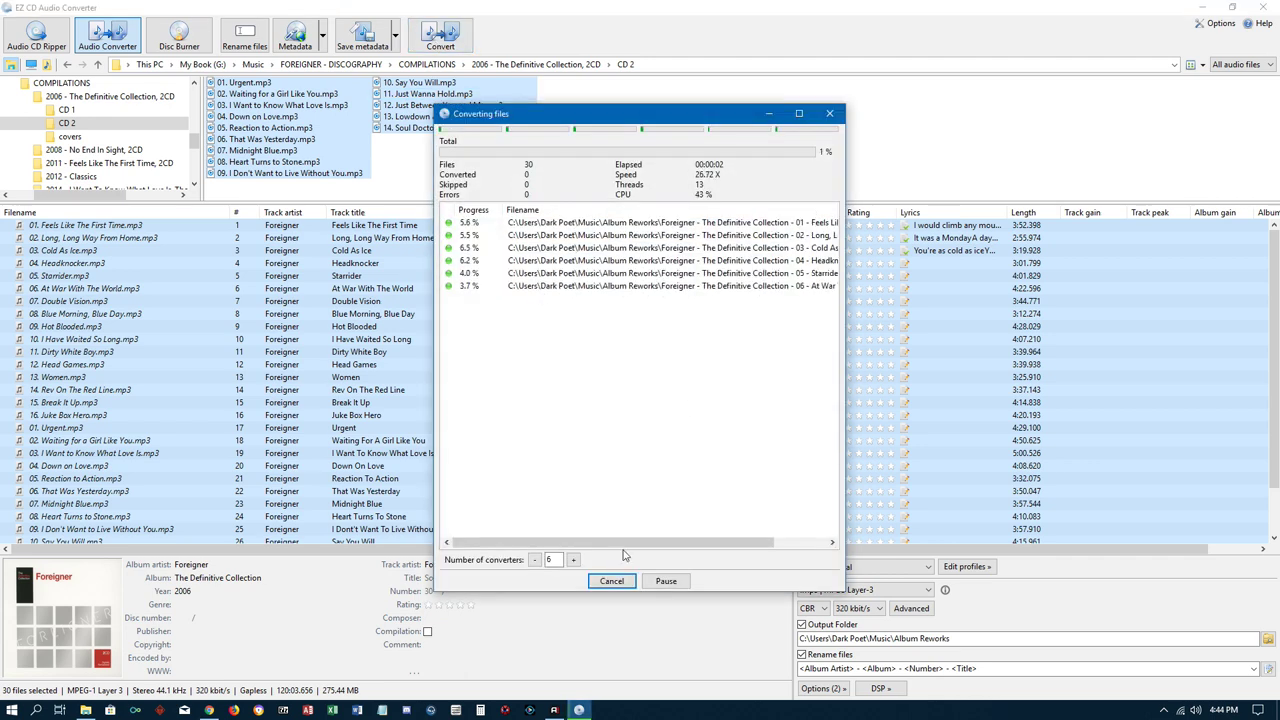
- Check the renamed output file names in the Converting files window and close it once all files are done
{"action": "left_click_drag", "start_coordinate": [627, 544], "coordinate": [681, 544]}
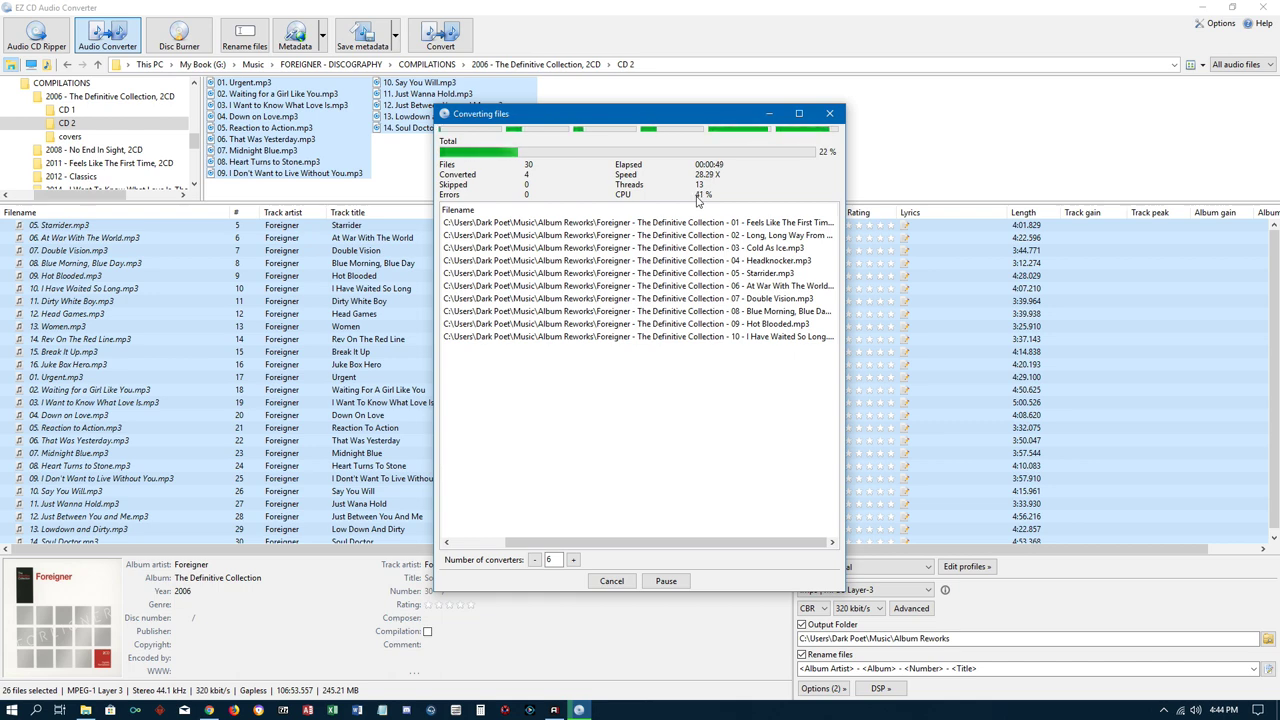
{"action": "left_click_drag", "start_coordinate": [697, 542], "coordinate": [543, 552]}
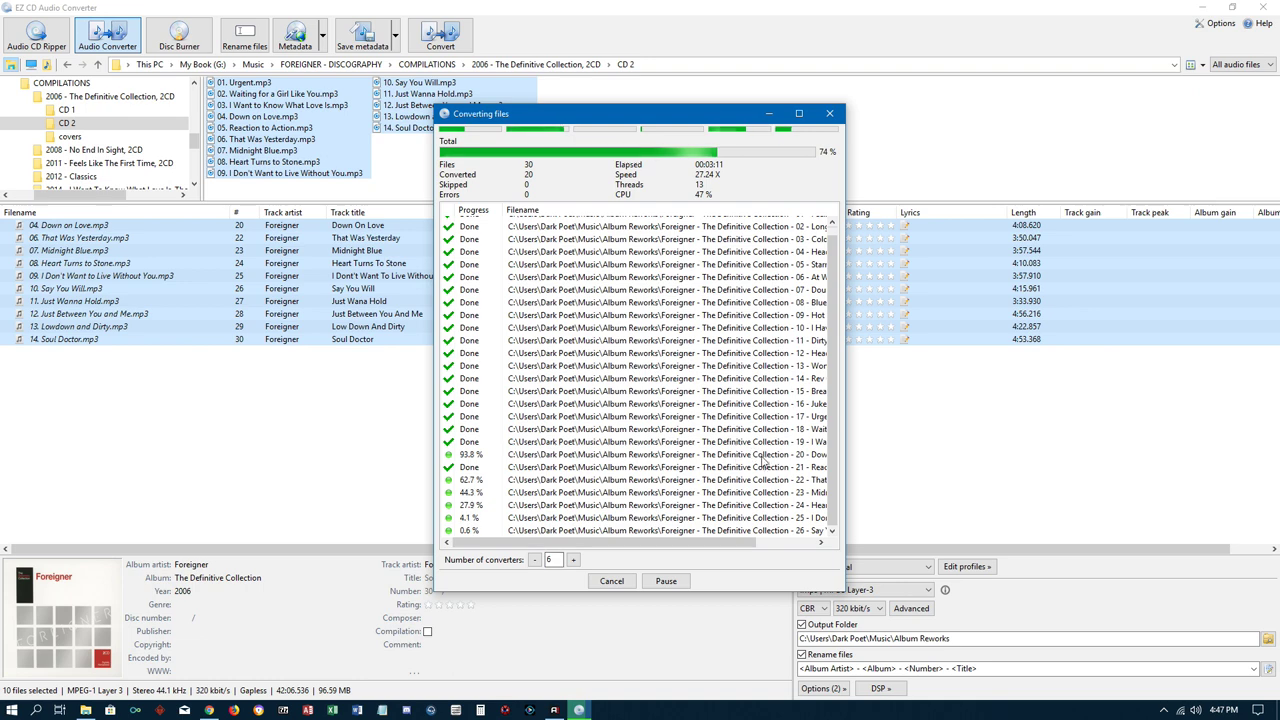
{"action": "left_click_drag", "start_coordinate": [735, 542], "coordinate": [815, 542]}
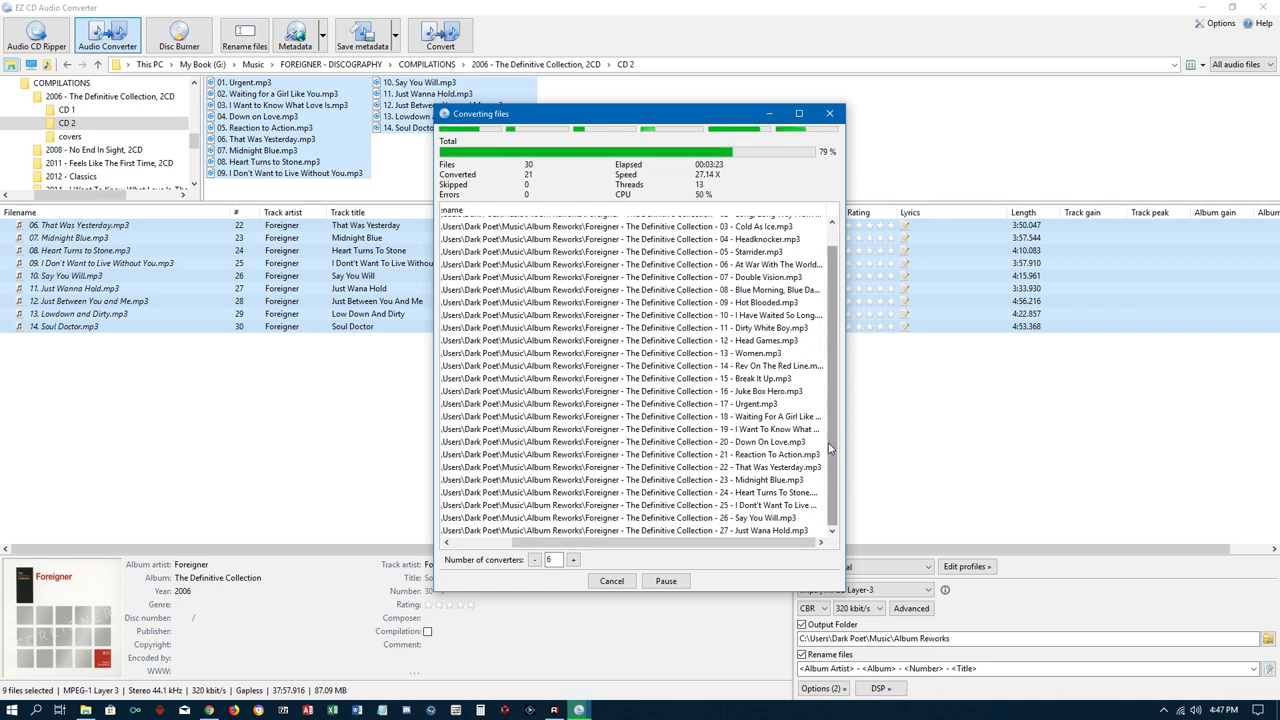
{"action": "left_click_drag", "start_coordinate": [706, 544], "coordinate": [646, 548]}
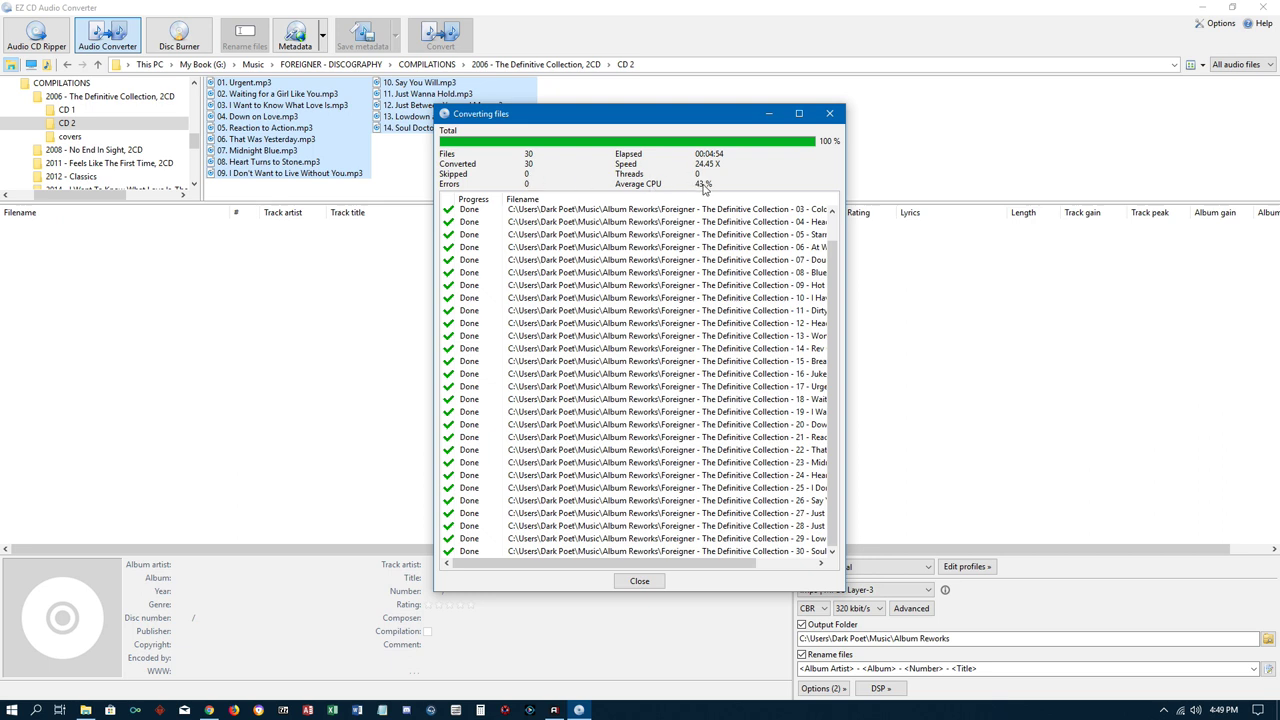
{"action": "left_click", "coordinate": [643, 583]}
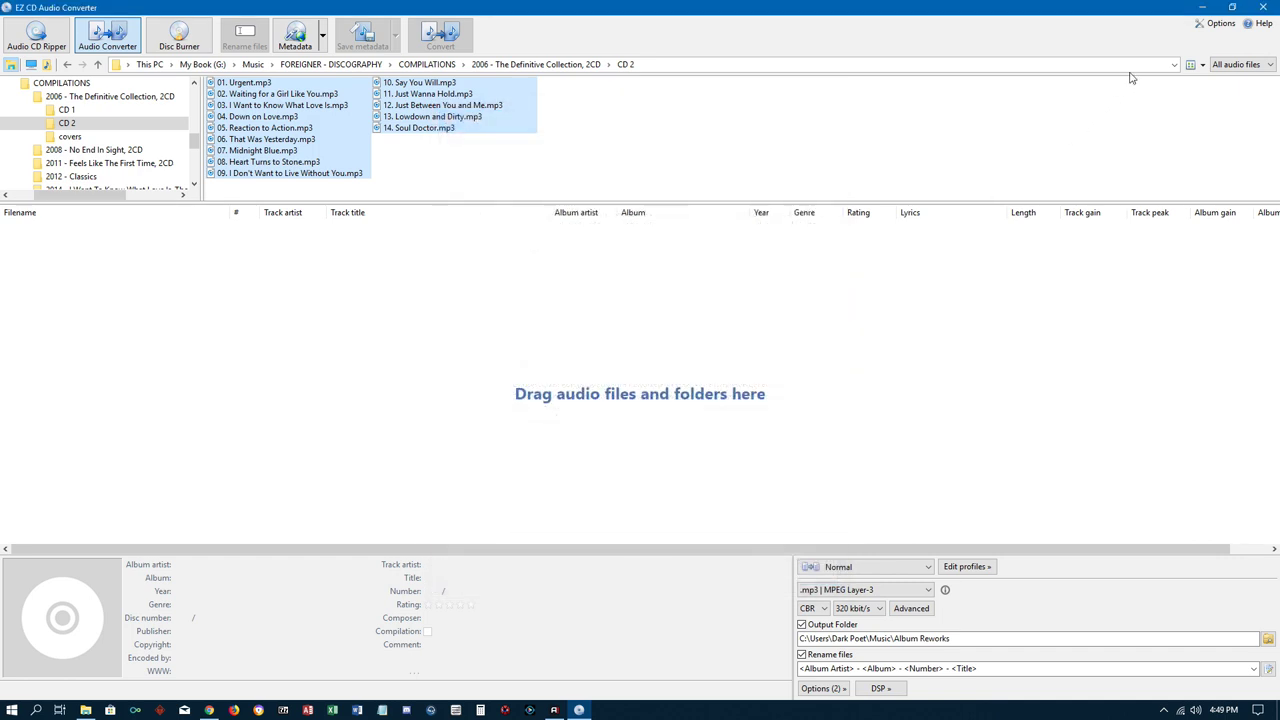
- Minimize the converter, open Album Reworks under Music in File Explorer, and maximize the window with a wider Album column to inspect the files
{"action": "left_click", "coordinate": [1201, 7]}
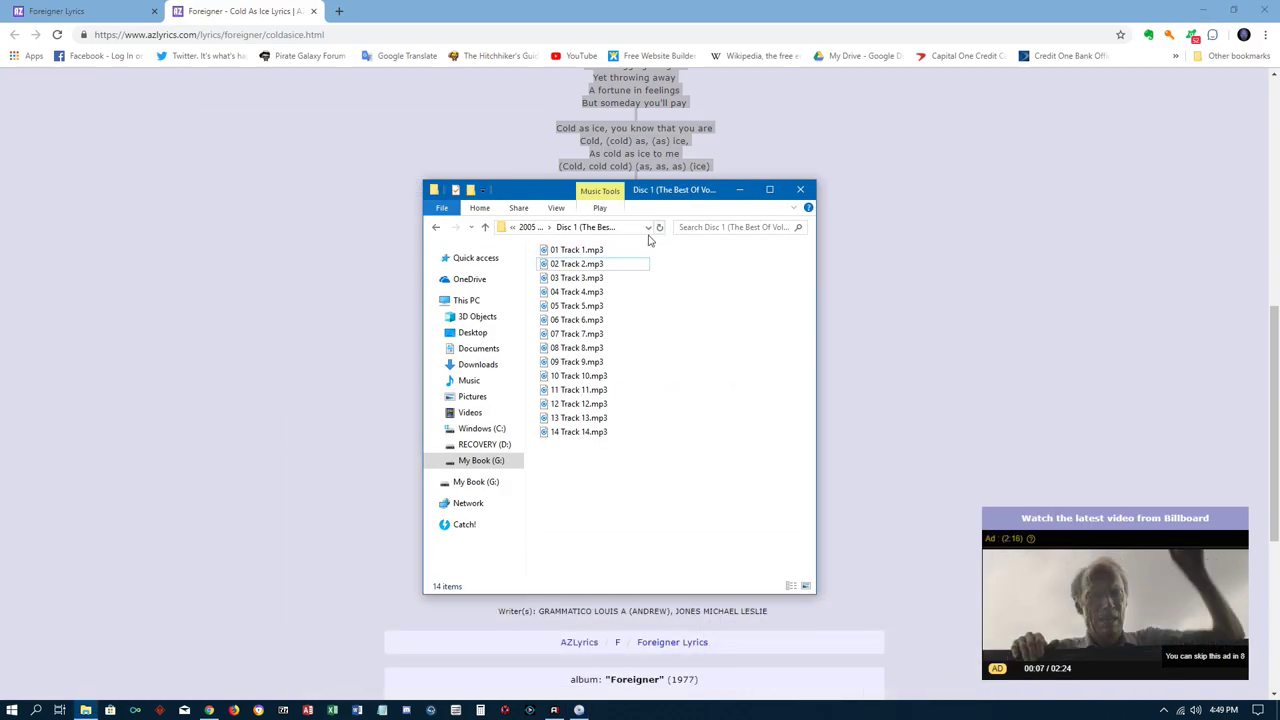
{"action": "left_click", "coordinate": [469, 381]}
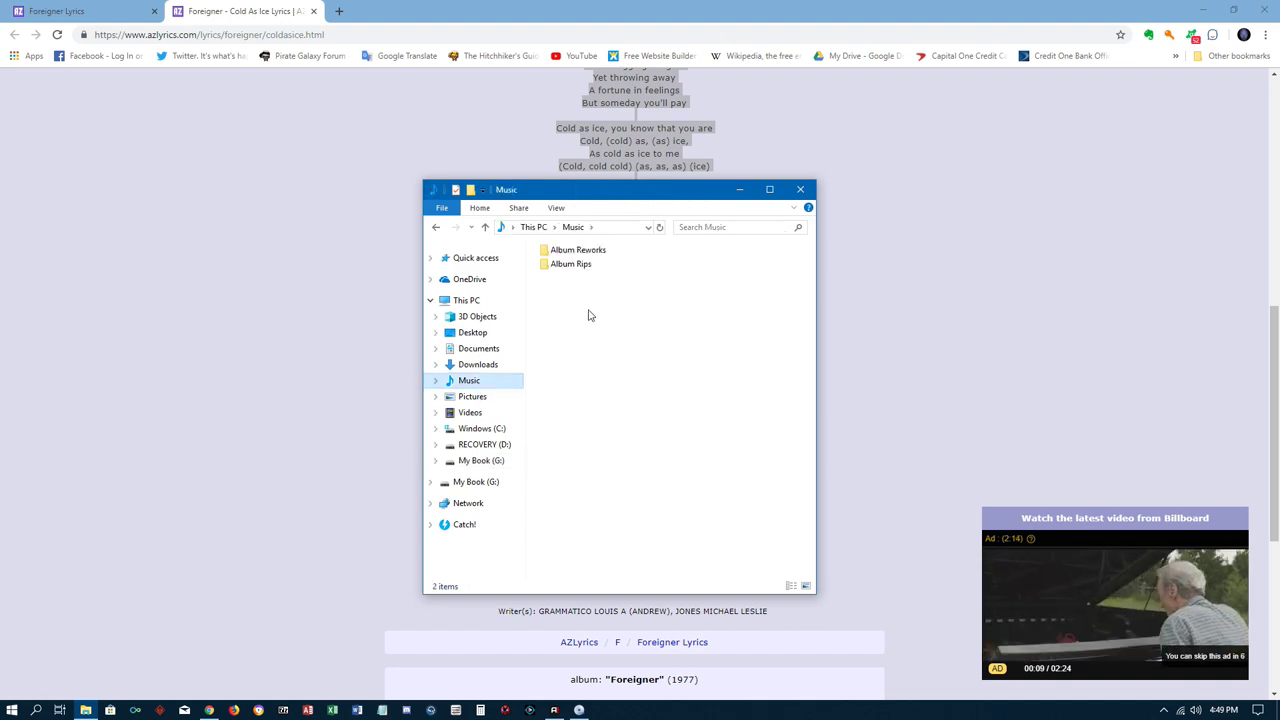
{"action": "double_click", "coordinate": [565, 251]}
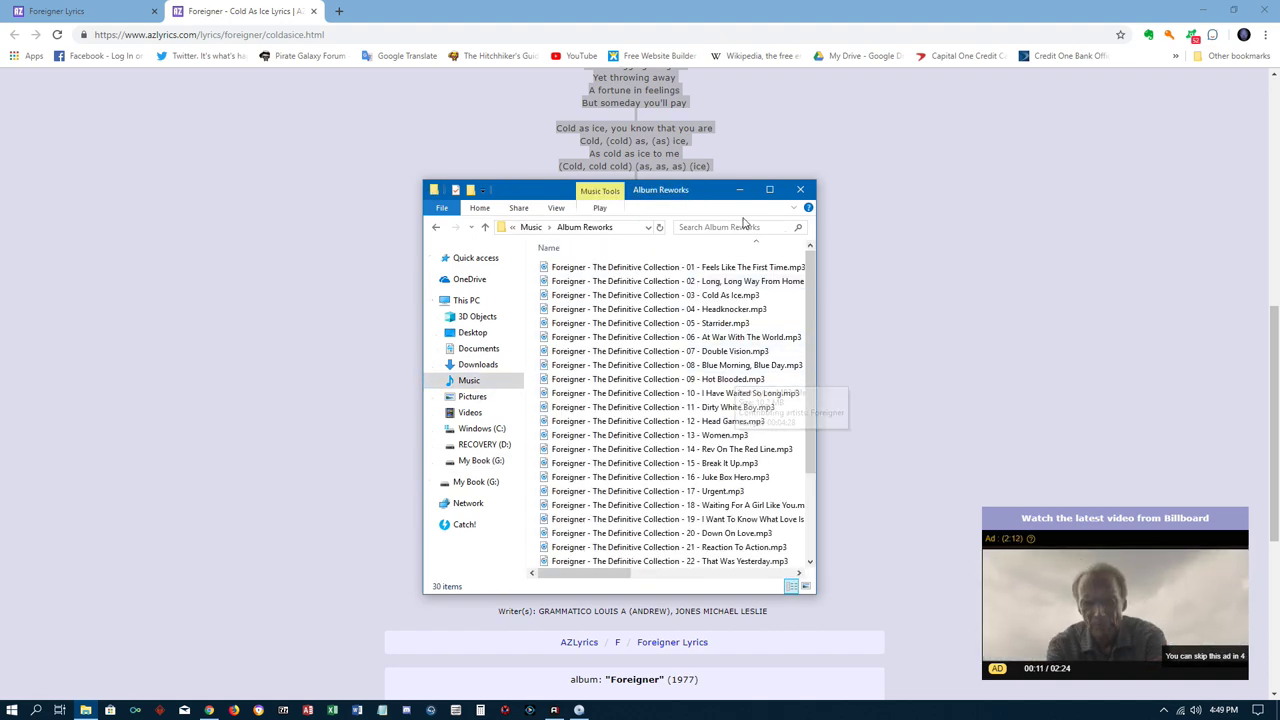
{"action": "left_click", "coordinate": [769, 189]}
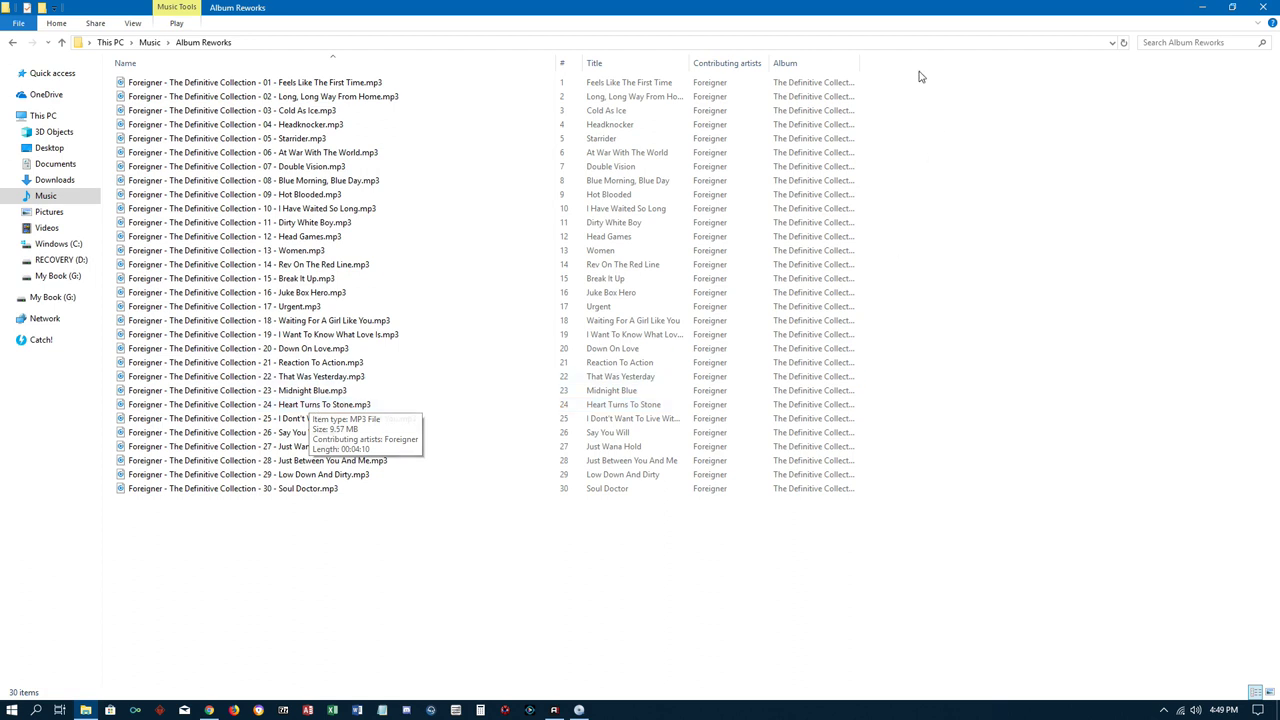
{"action": "left_click_drag", "start_coordinate": [862, 63], "coordinate": [950, 63]}
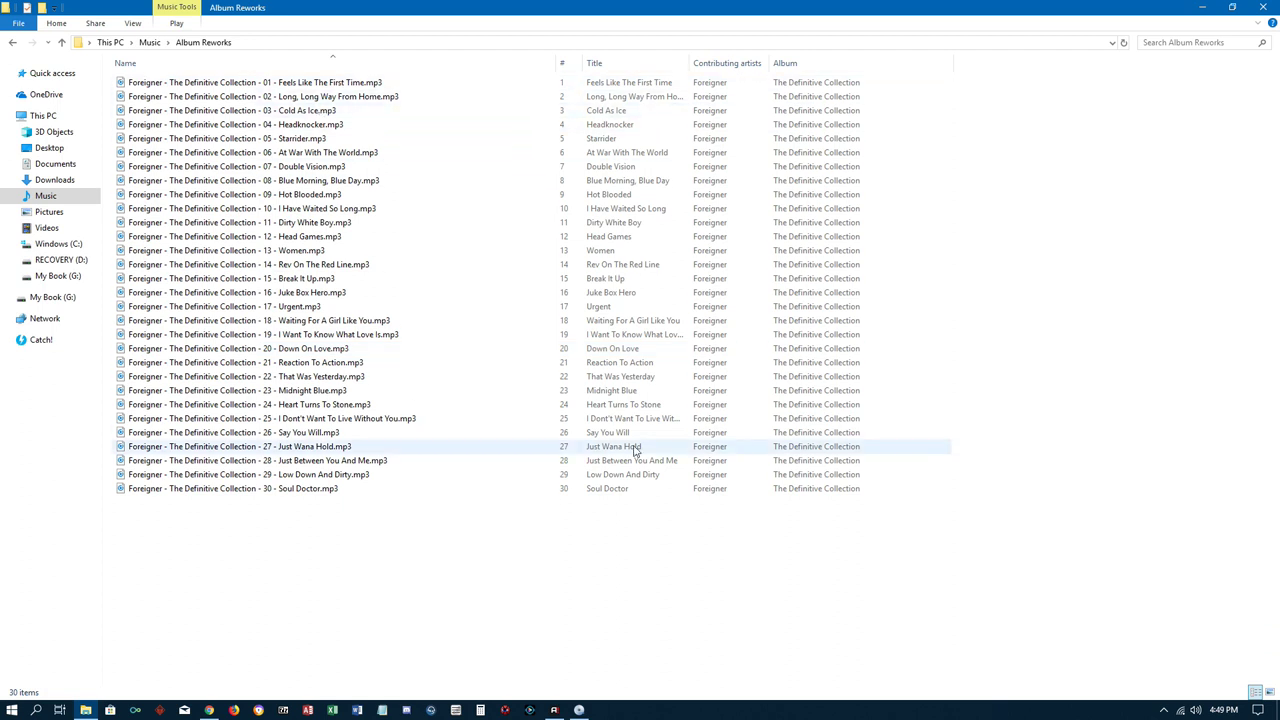
{"action": "mouse_move", "coordinate": [519, 451]}
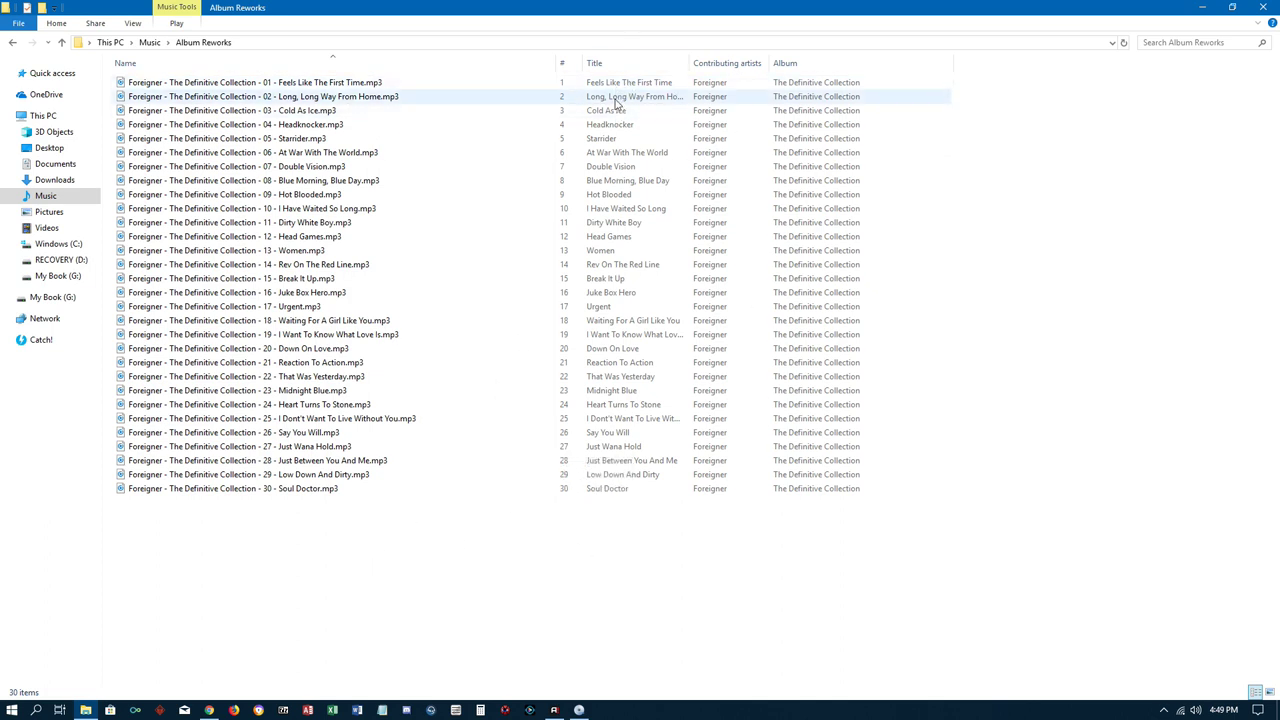
- Delete all the converted Foreigner files from Album Reworks, then close the folder window and minimize the browser
{"action": "left_click_drag", "start_coordinate": [363, 526], "coordinate": [195, 80]}
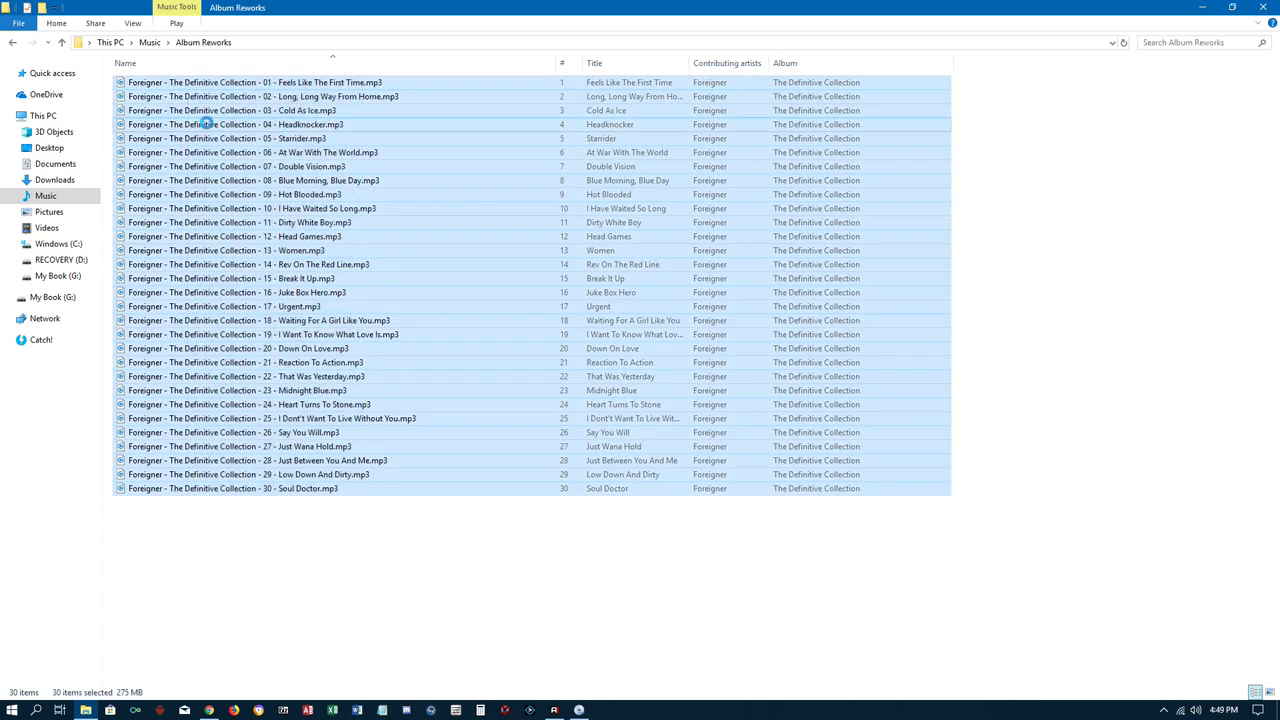
{"action": "right_click", "coordinate": [207, 124]}
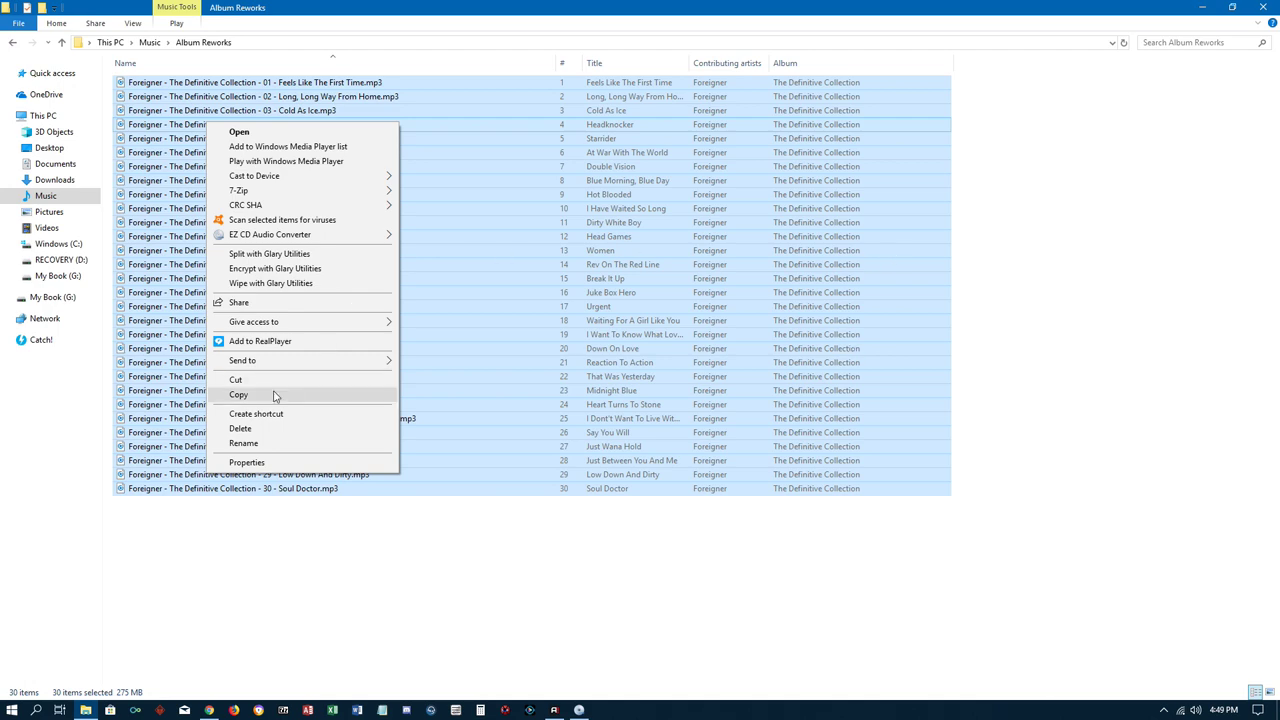
{"action": "left_click", "coordinate": [243, 429]}
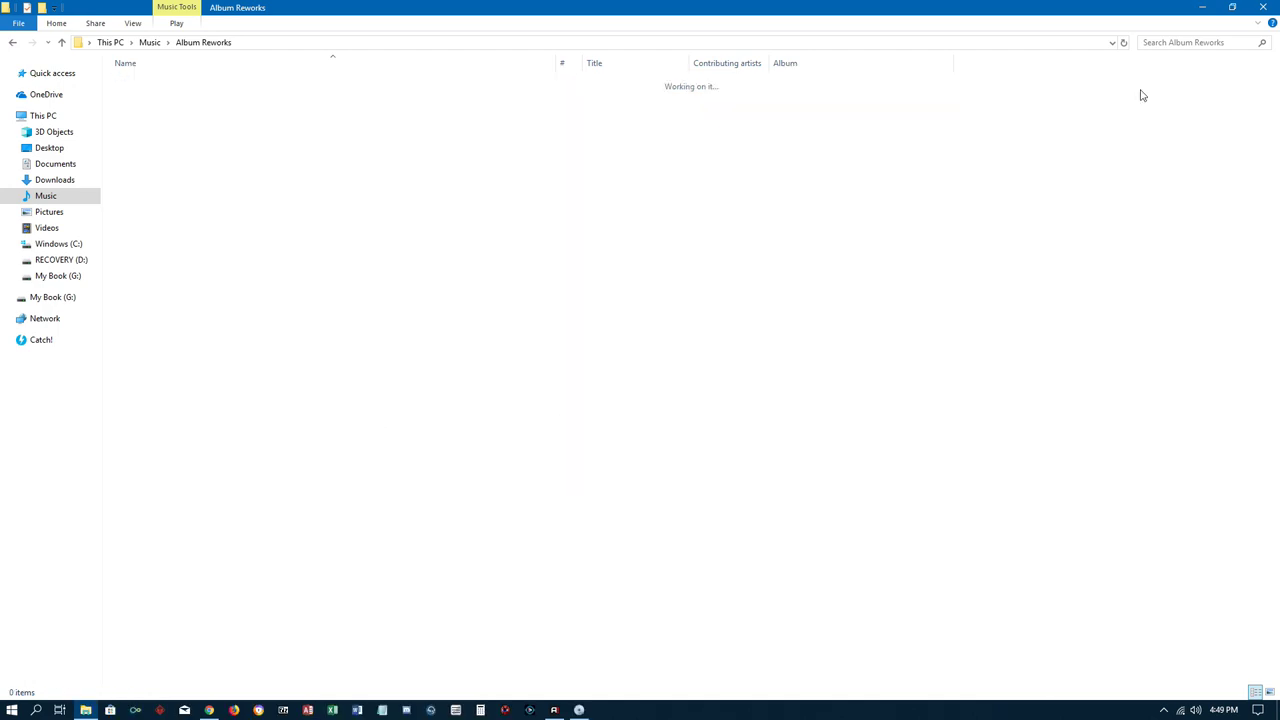
{"action": "left_click", "coordinate": [1232, 7]}
{"action": "left_click", "coordinate": [797, 184]}
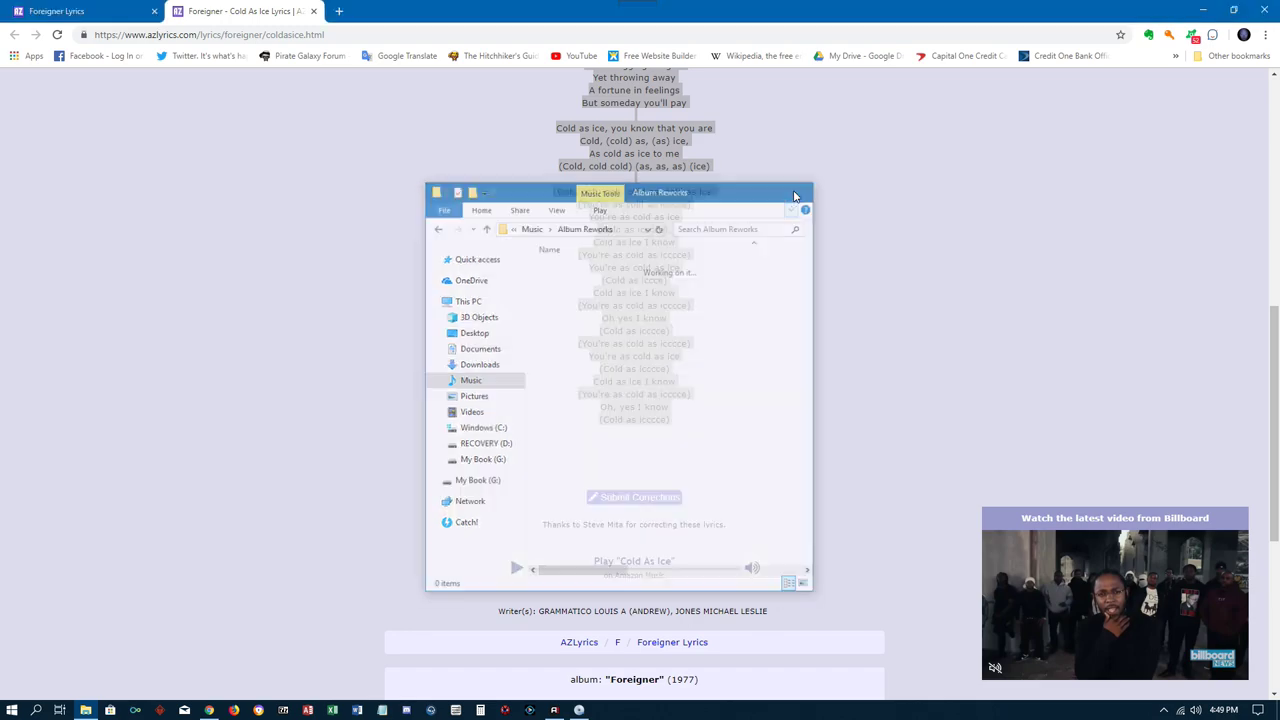
{"action": "left_click", "coordinate": [1203, 10]}
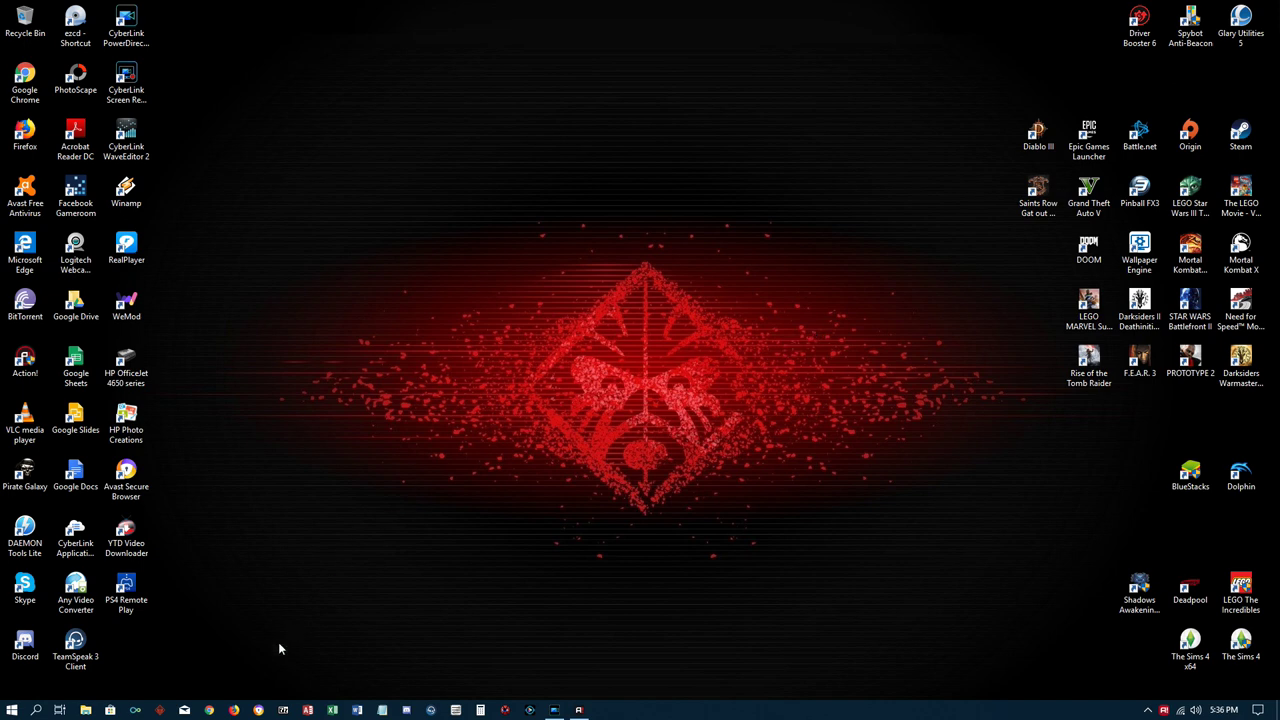
- Launch Google Chrome and open the AZLyrics Foreigner Lyrics page by looking up "foreigner"
{"action": "left_click", "coordinate": [209, 711]}
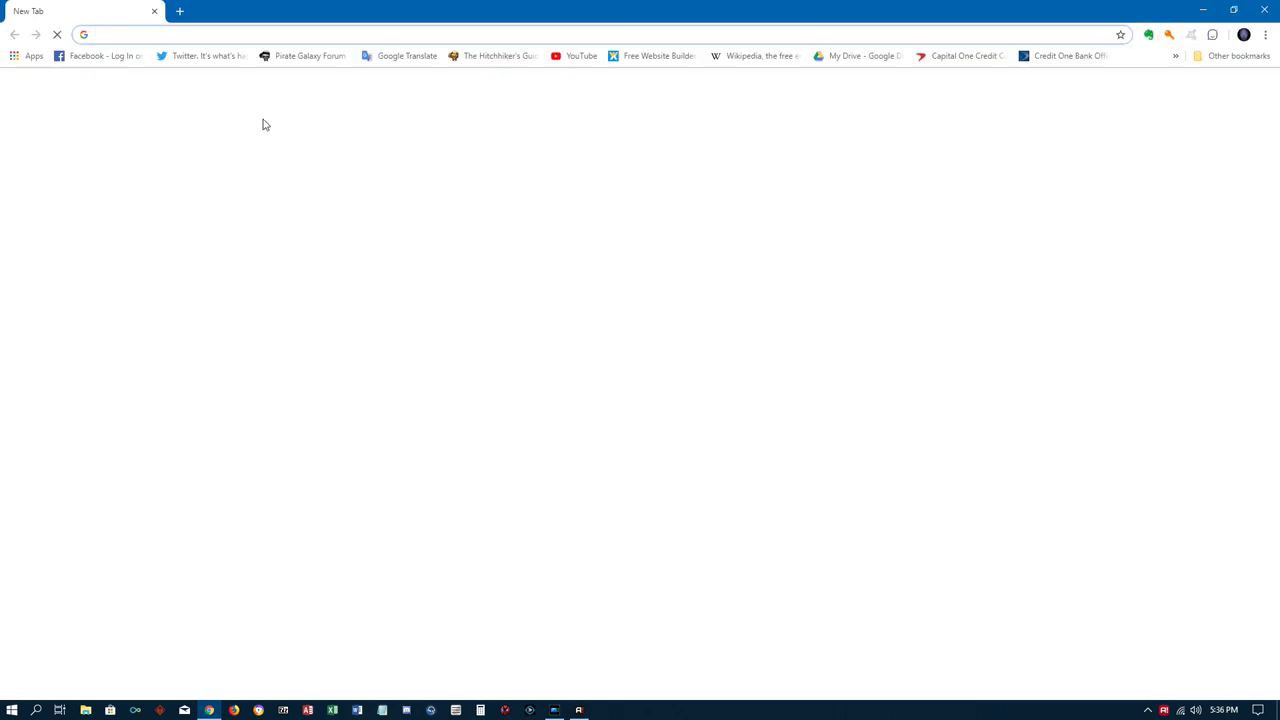
{"action": "type", "text": "foreigner"}
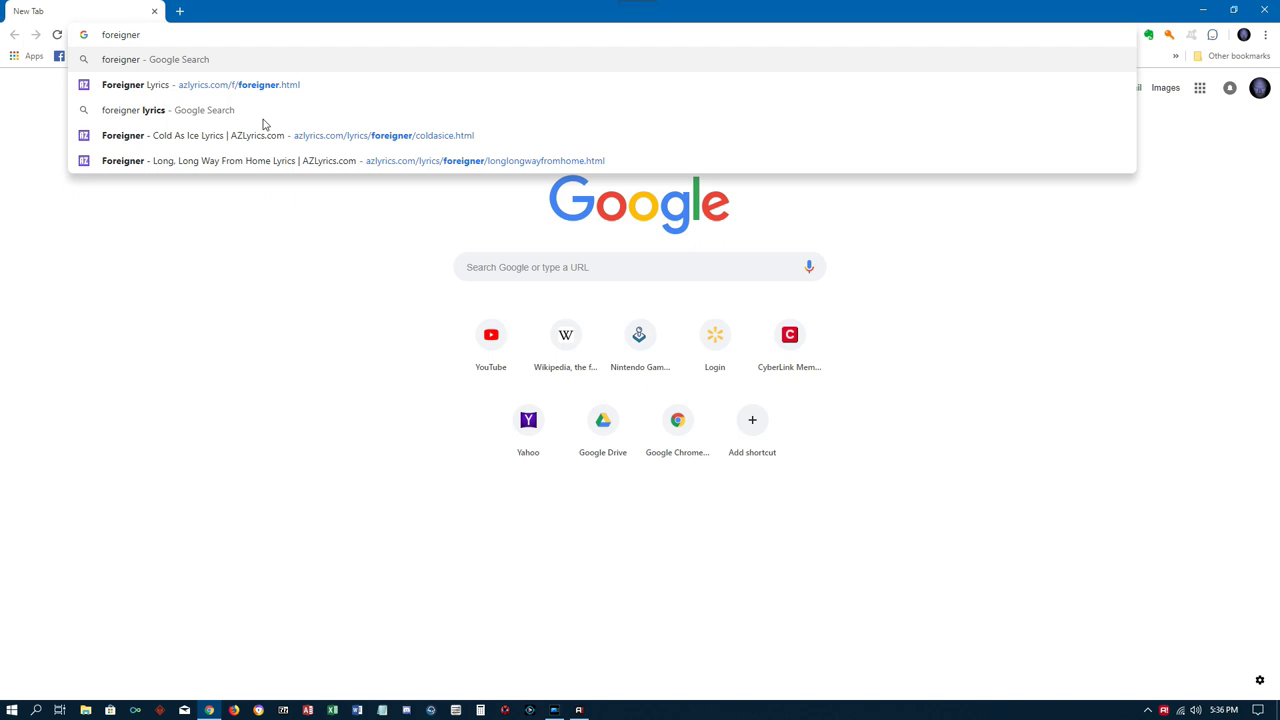
{"action": "left_click", "coordinate": [182, 92]}
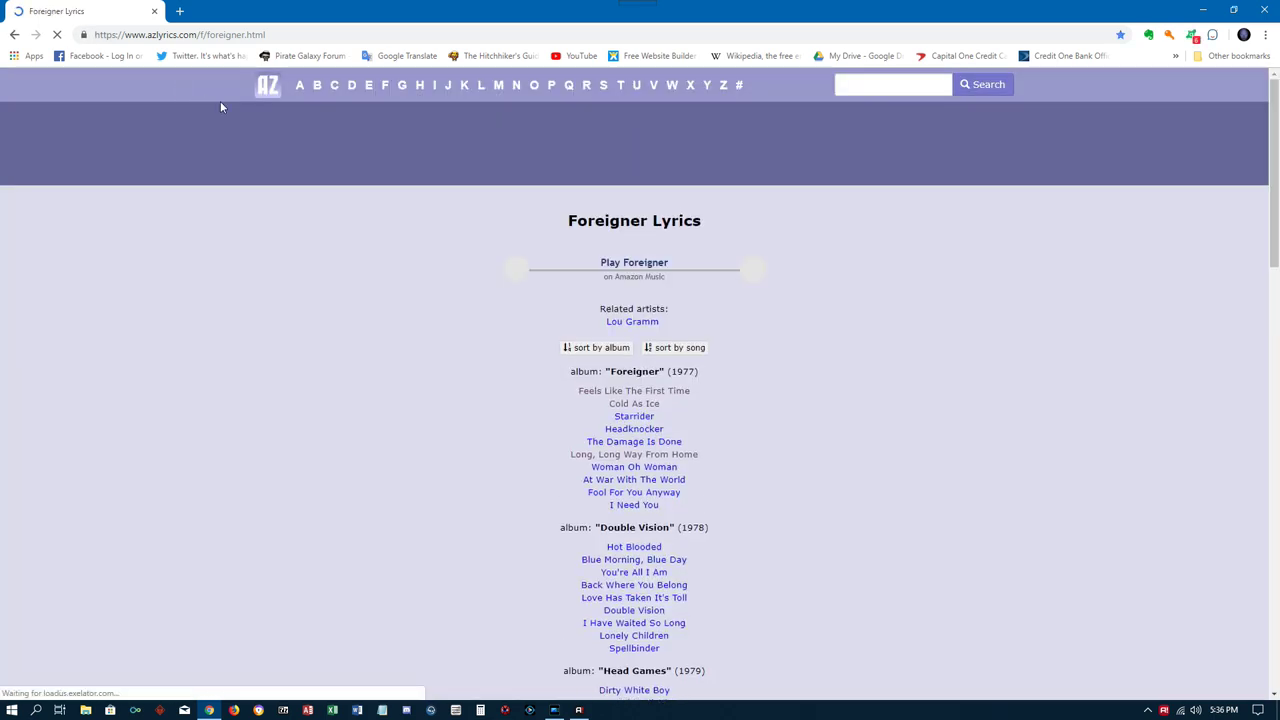
- Browse the Foreigner song list, view the Starrider lyrics in a separate tab, and close that tab
{"action": "scroll", "coordinate": [780, 331], "scroll_direction": "down", "scroll_amount": 2}
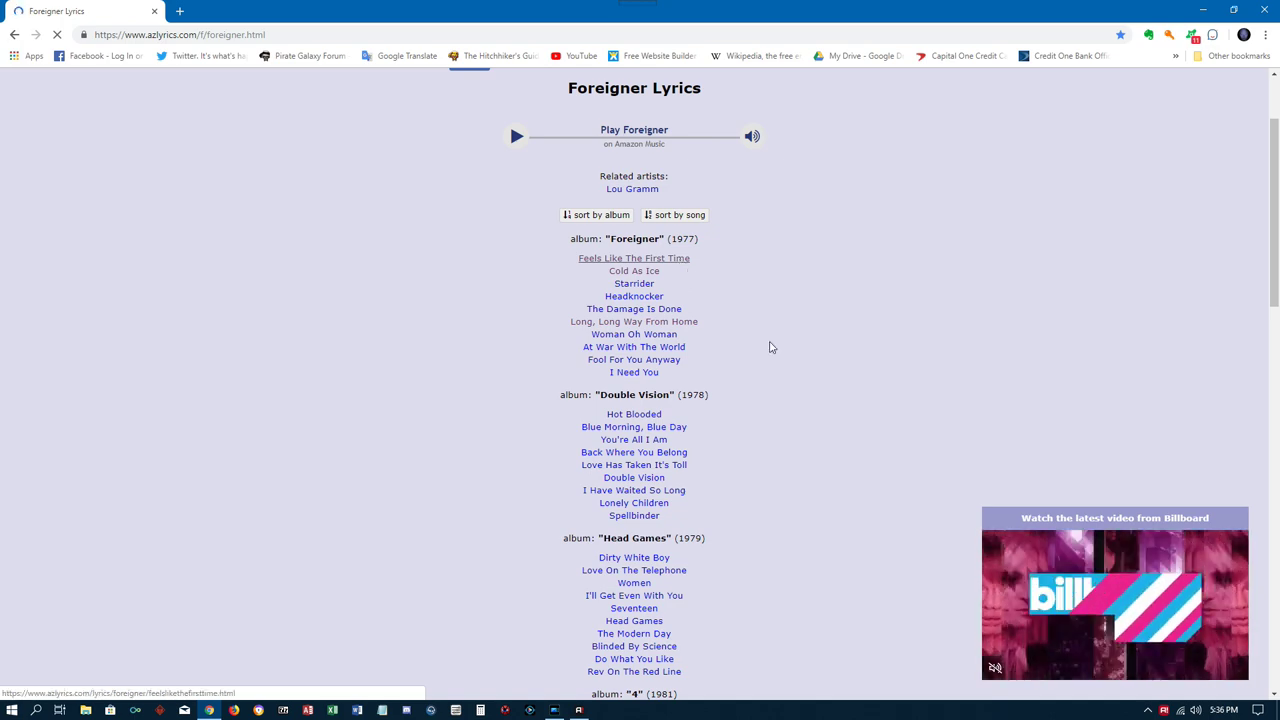
{"action": "scroll", "coordinate": [770, 348], "scroll_direction": "down", "scroll_amount": 3}
{"action": "scroll", "coordinate": [769, 349], "scroll_direction": "up", "scroll_amount": 4}
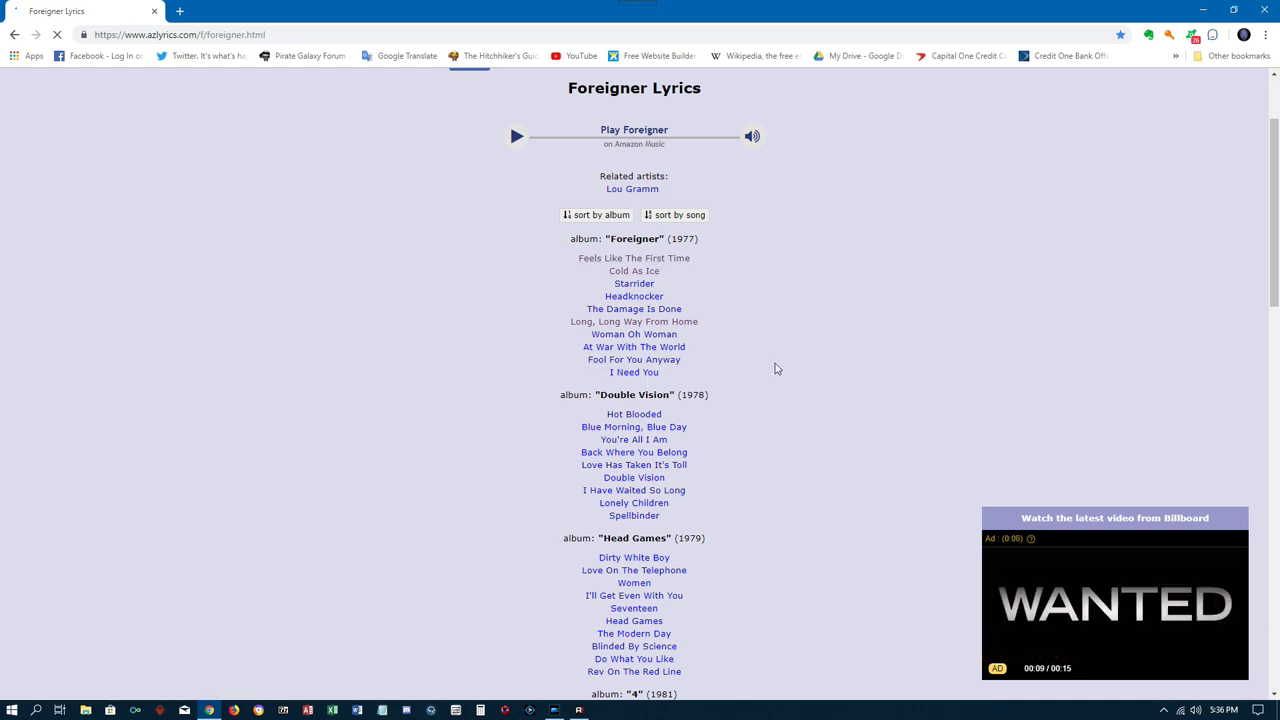
{"action": "scroll", "coordinate": [775, 366], "scroll_direction": "down", "scroll_amount": 2}
{"action": "scroll", "coordinate": [775, 368], "scroll_direction": "up", "scroll_amount": 3}
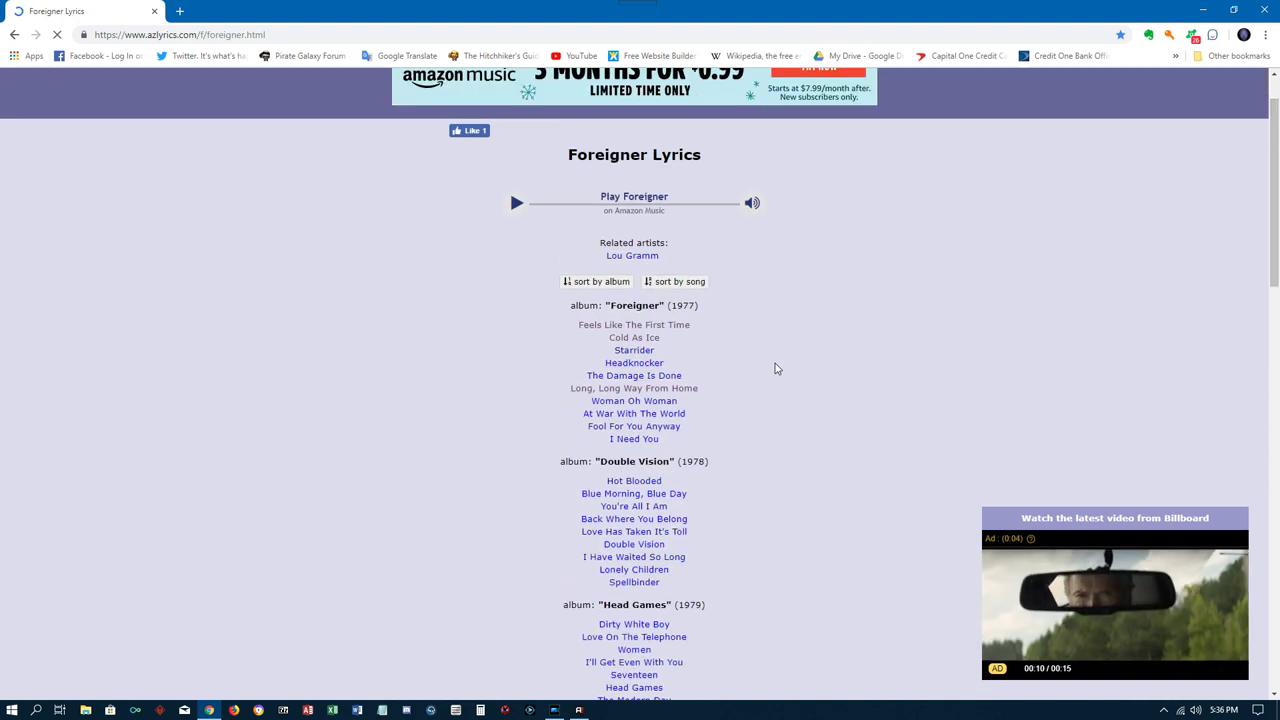
{"action": "scroll", "coordinate": [775, 368], "scroll_direction": "down", "scroll_amount": 1}
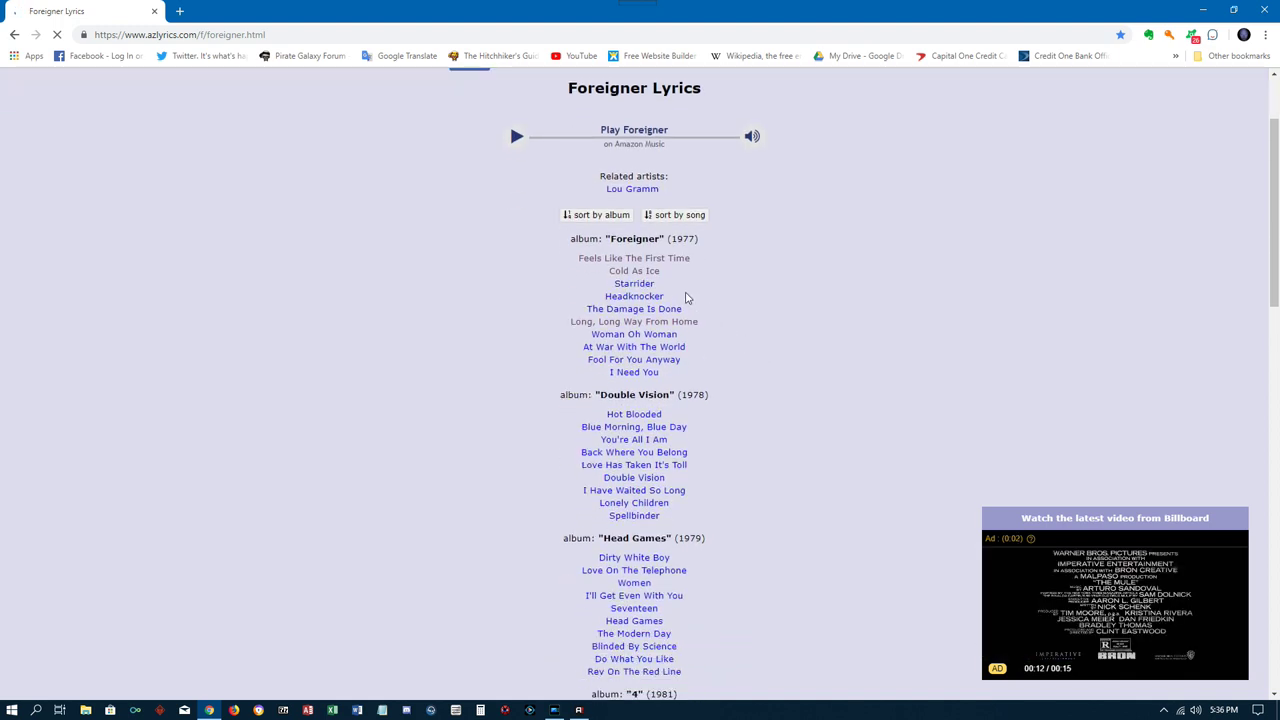
{"action": "left_click", "coordinate": [648, 289]}
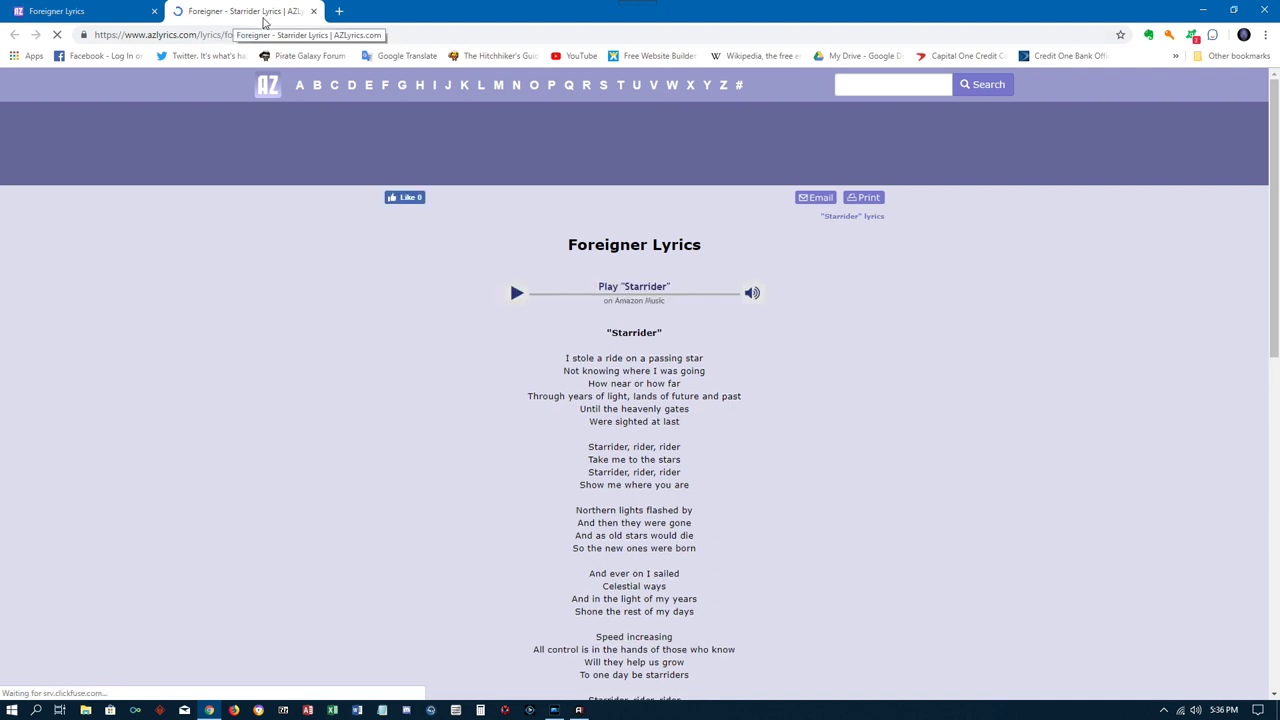
{"action": "scroll", "coordinate": [775, 397], "scroll_direction": "down", "scroll_amount": 3}
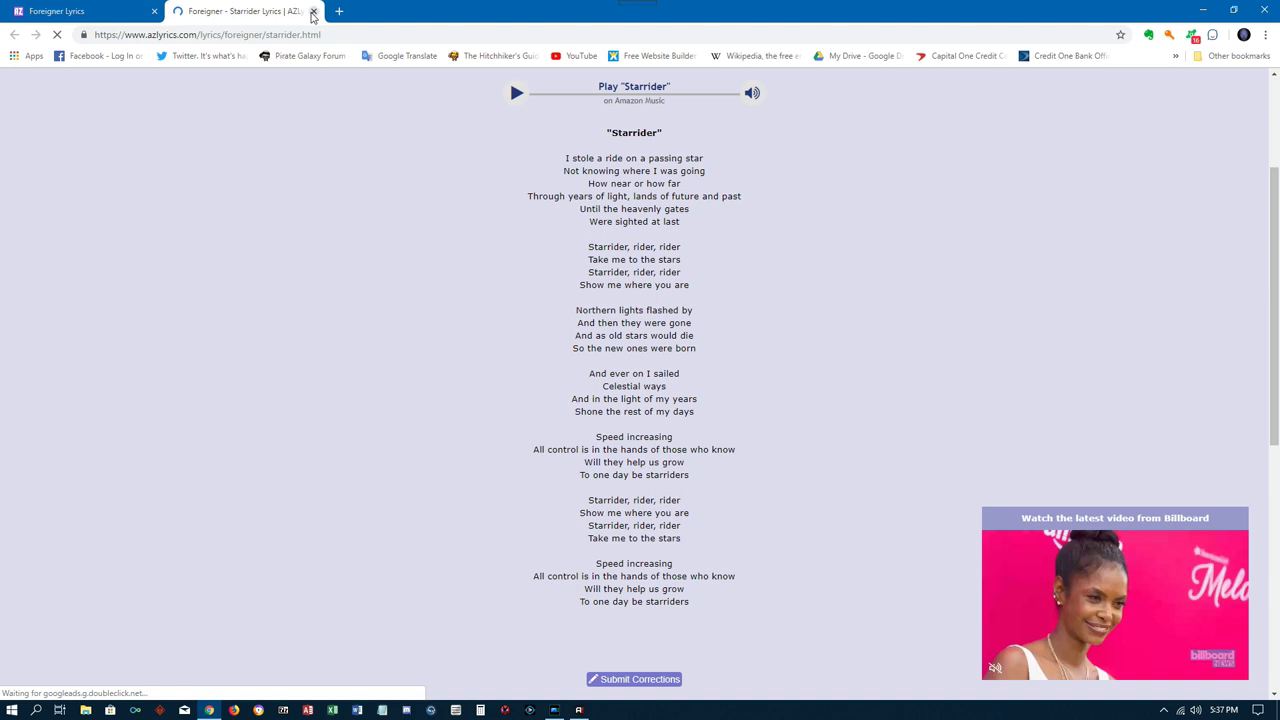
{"action": "left_click", "coordinate": [312, 11]}
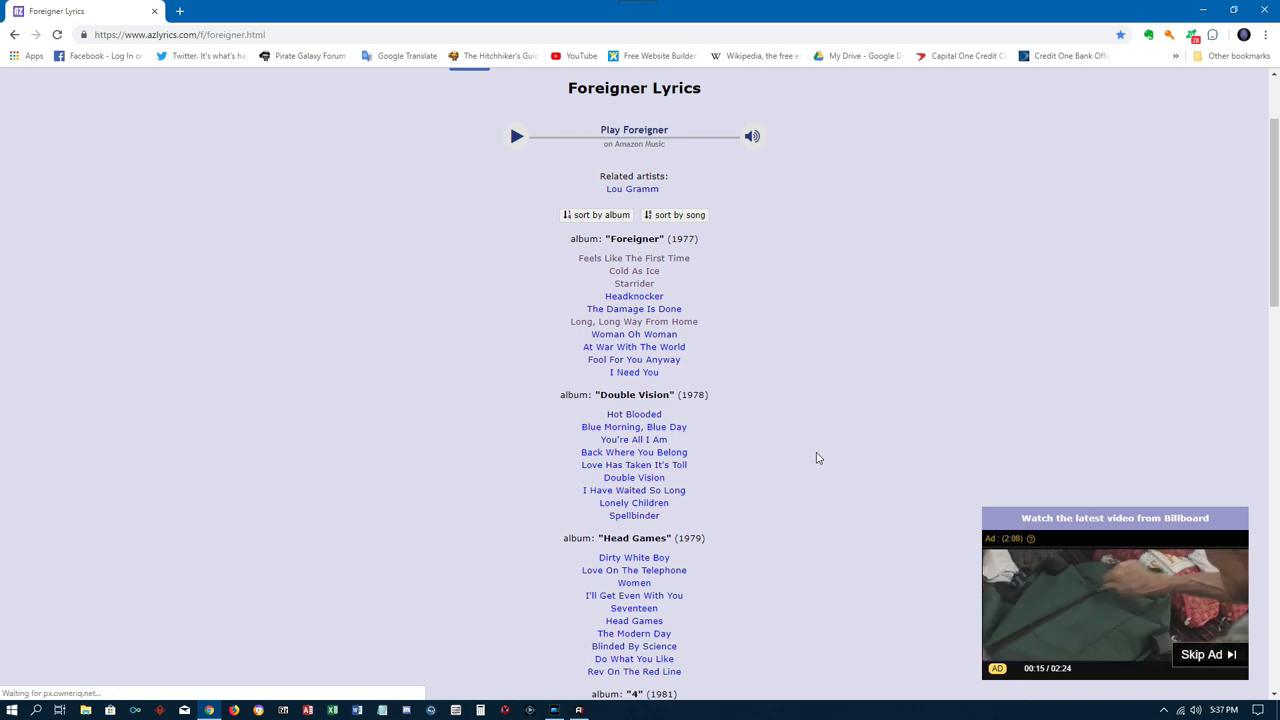
- Skim the rest of the Foreigner song list and open the AZLyrics page for The Beatles by looking up "the beatles"
{"action": "scroll", "coordinate": [820, 455], "scroll_direction": "down", "scroll_amount": 12}
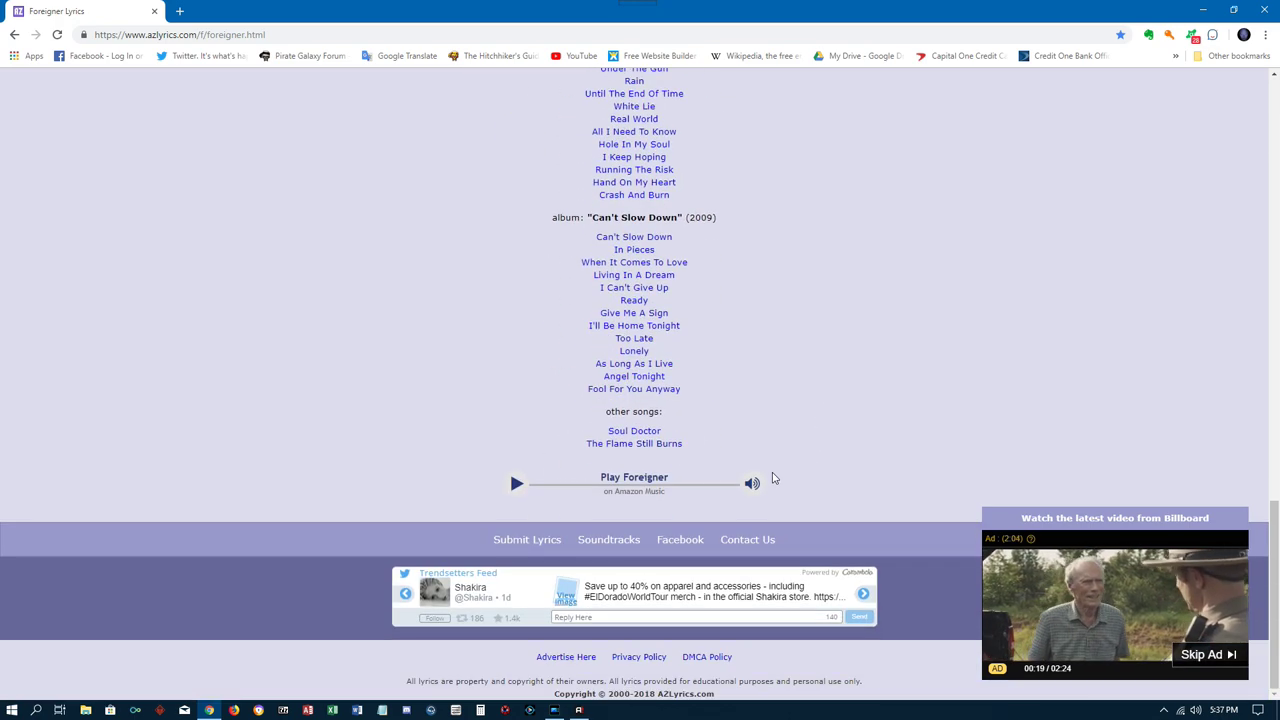
{"action": "scroll", "coordinate": [734, 477], "scroll_direction": "up", "scroll_amount": 6}
{"action": "scroll", "coordinate": [734, 471], "scroll_direction": "up", "scroll_amount": 10}
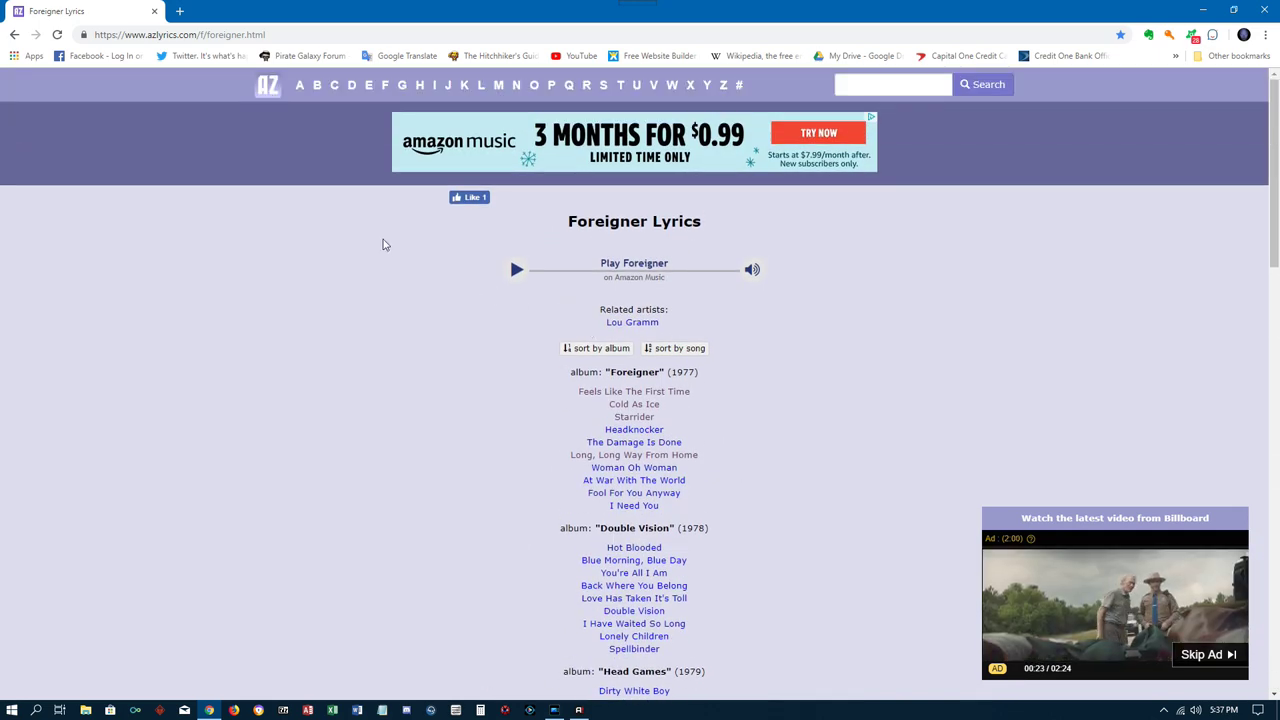
{"action": "left_click", "coordinate": [298, 36]}
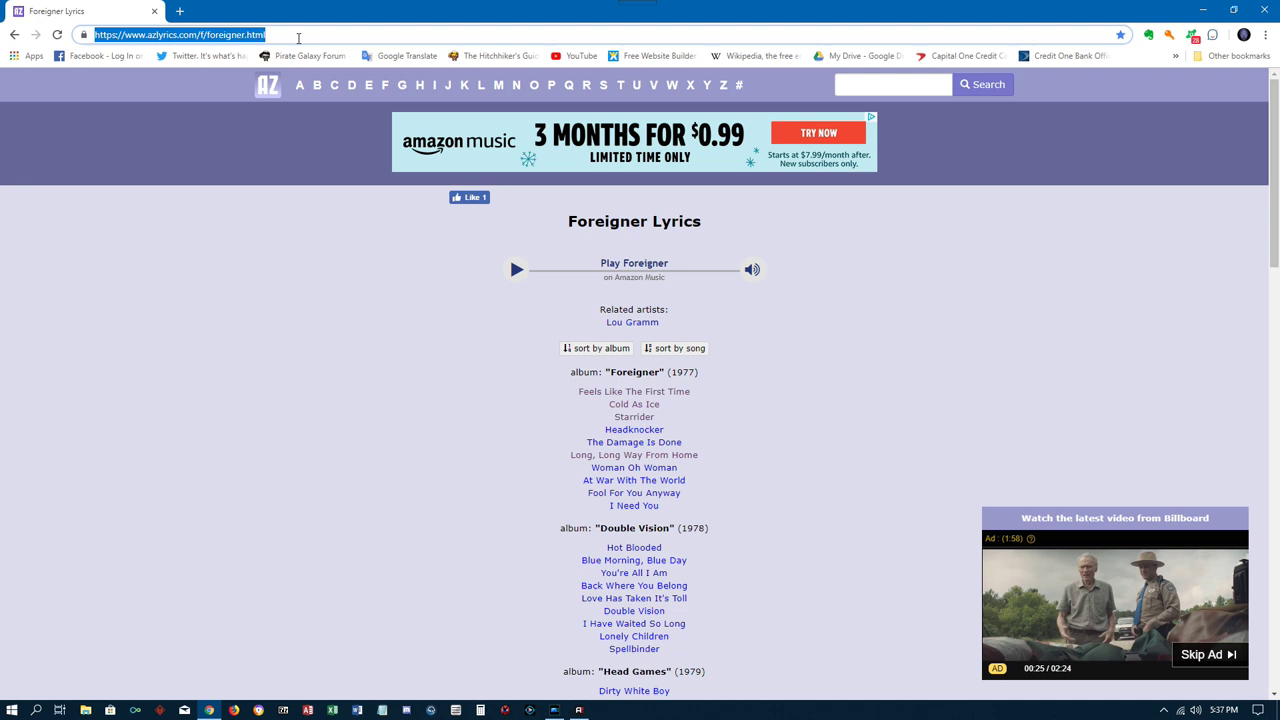
{"action": "type", "text": "the beat"}
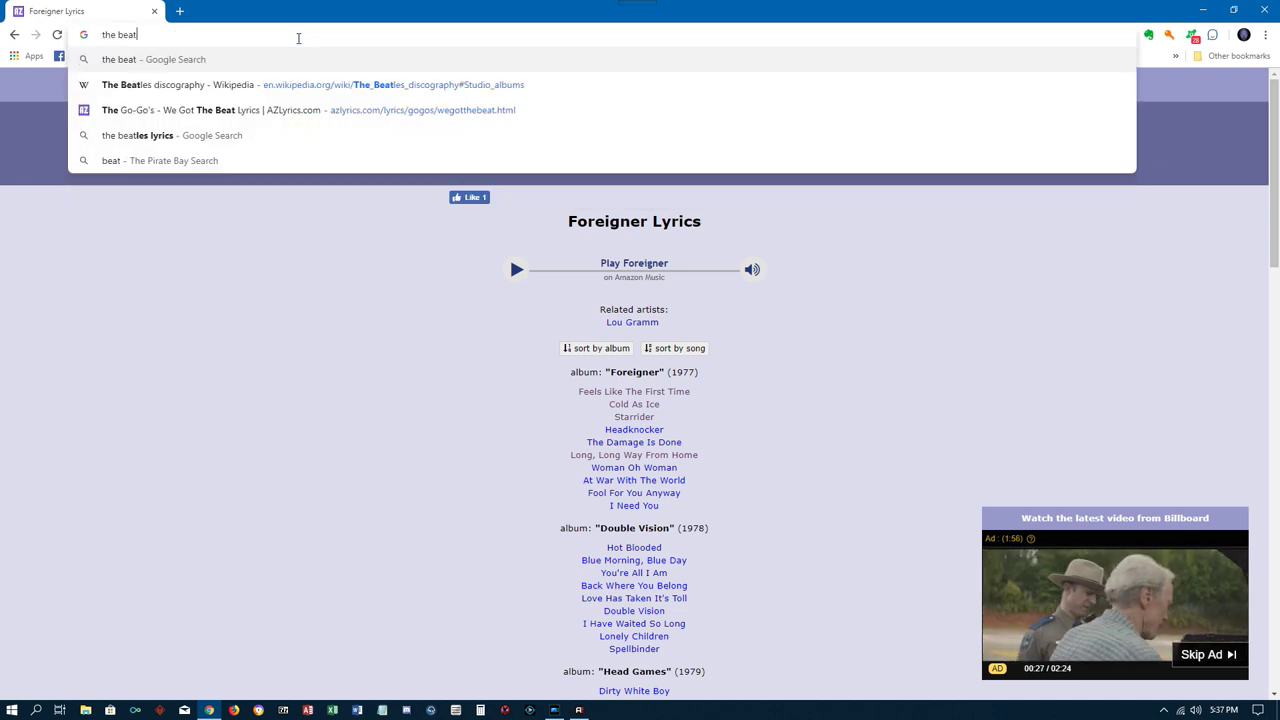
{"action": "type", "text": "les"}
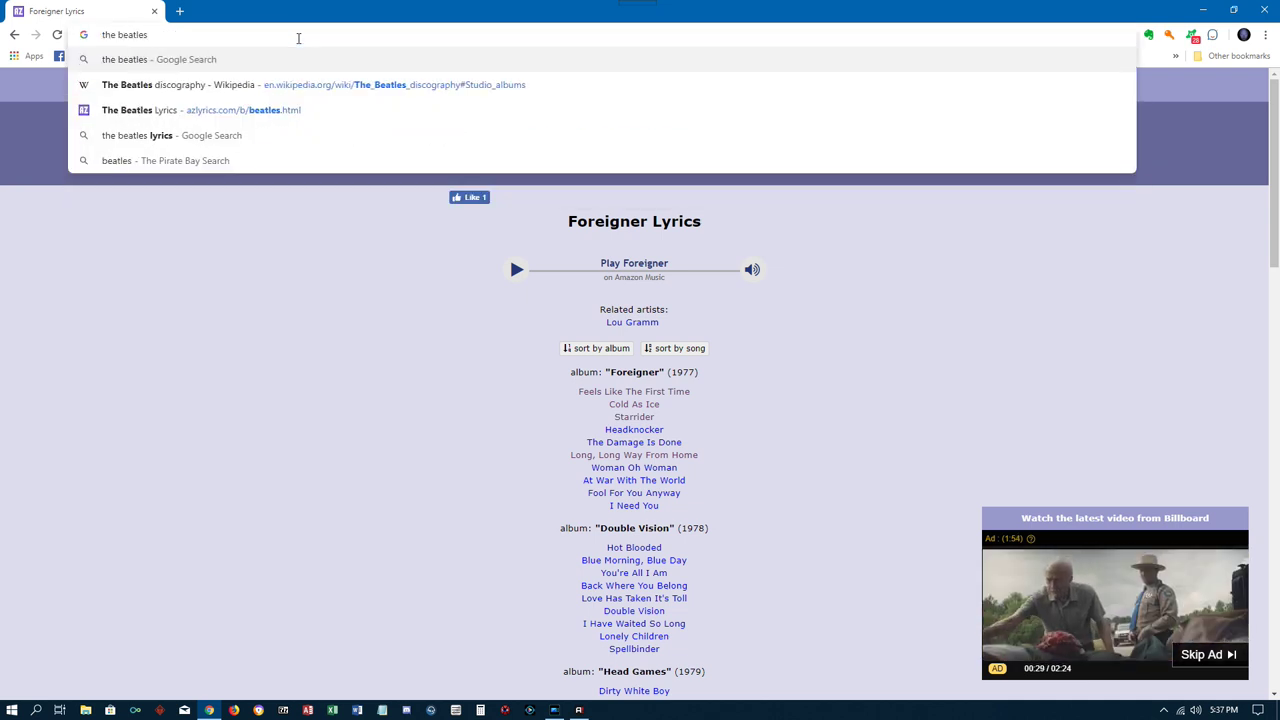
{"action": "left_click", "coordinate": [232, 110]}
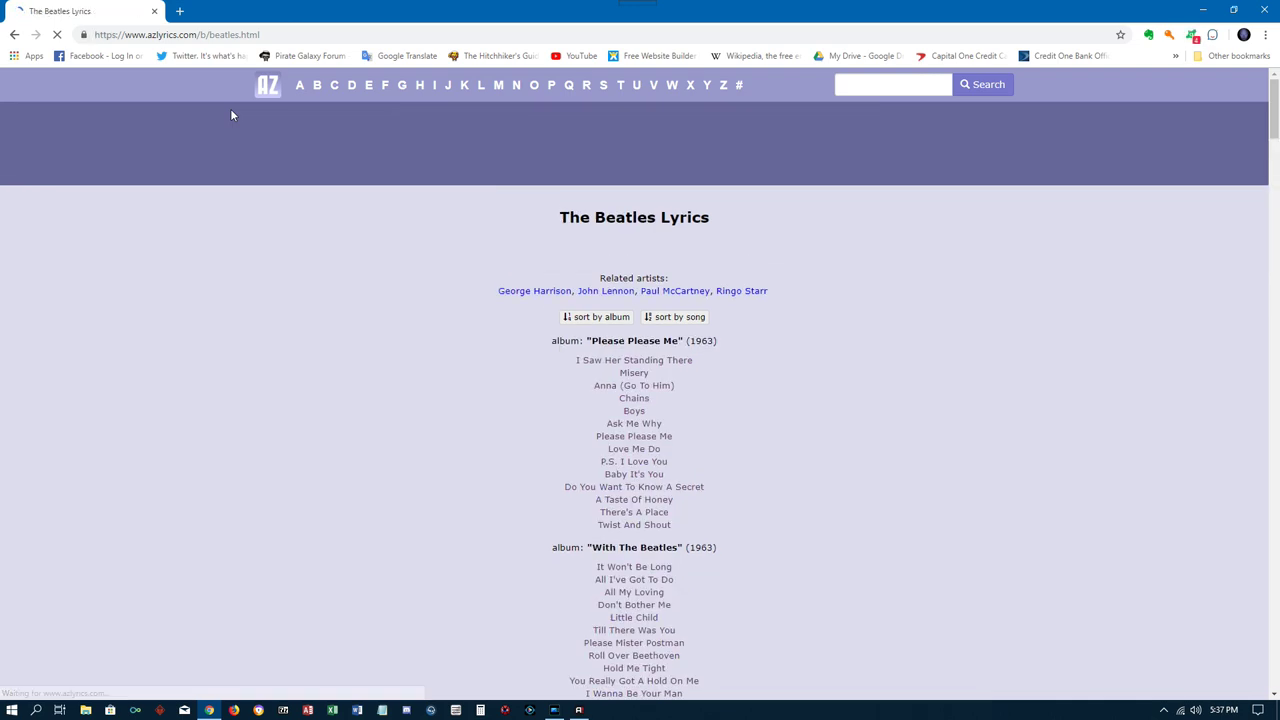
- Browse The Beatles' albums, compilations and other songs through to the end of the lyrics list
{"action": "scroll", "coordinate": [863, 309], "scroll_direction": "down", "scroll_amount": 1}
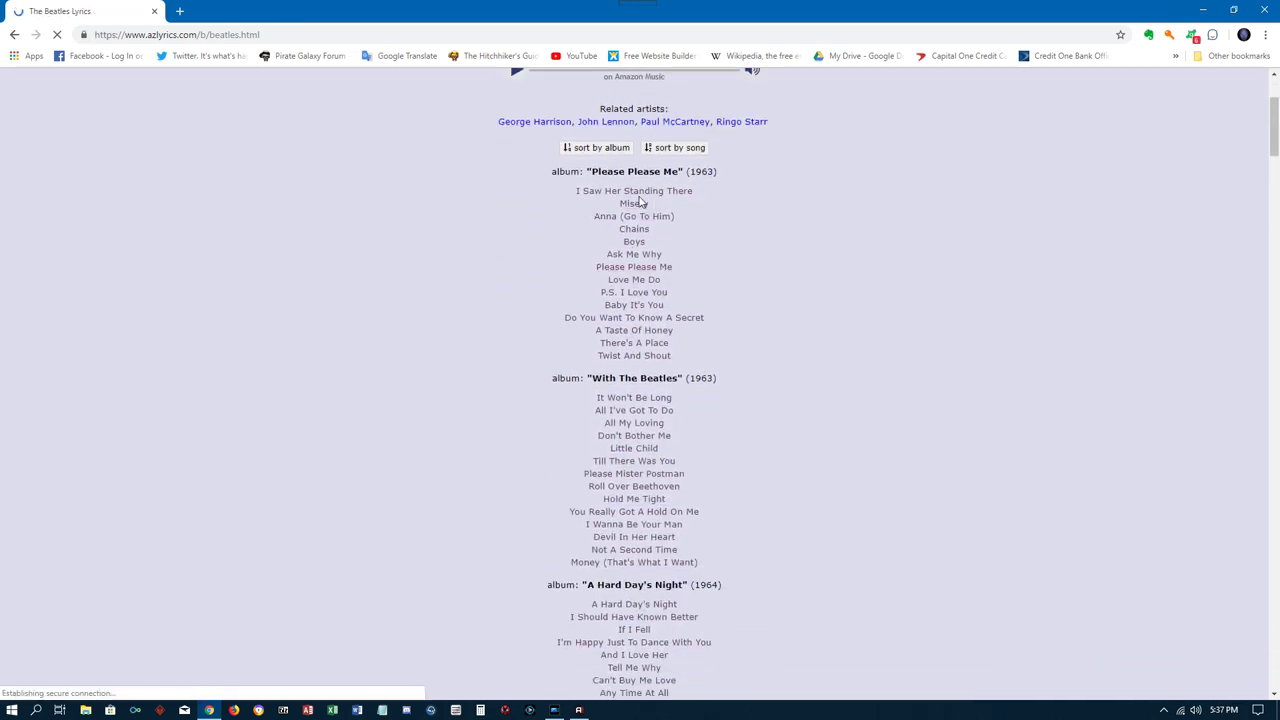
{"action": "scroll", "coordinate": [666, 394], "scroll_direction": "down", "scroll_amount": 5}
{"action": "scroll", "coordinate": [663, 393], "scroll_direction": "down", "scroll_amount": 10}
{"action": "scroll", "coordinate": [655, 393], "scroll_direction": "down", "scroll_amount": 8}
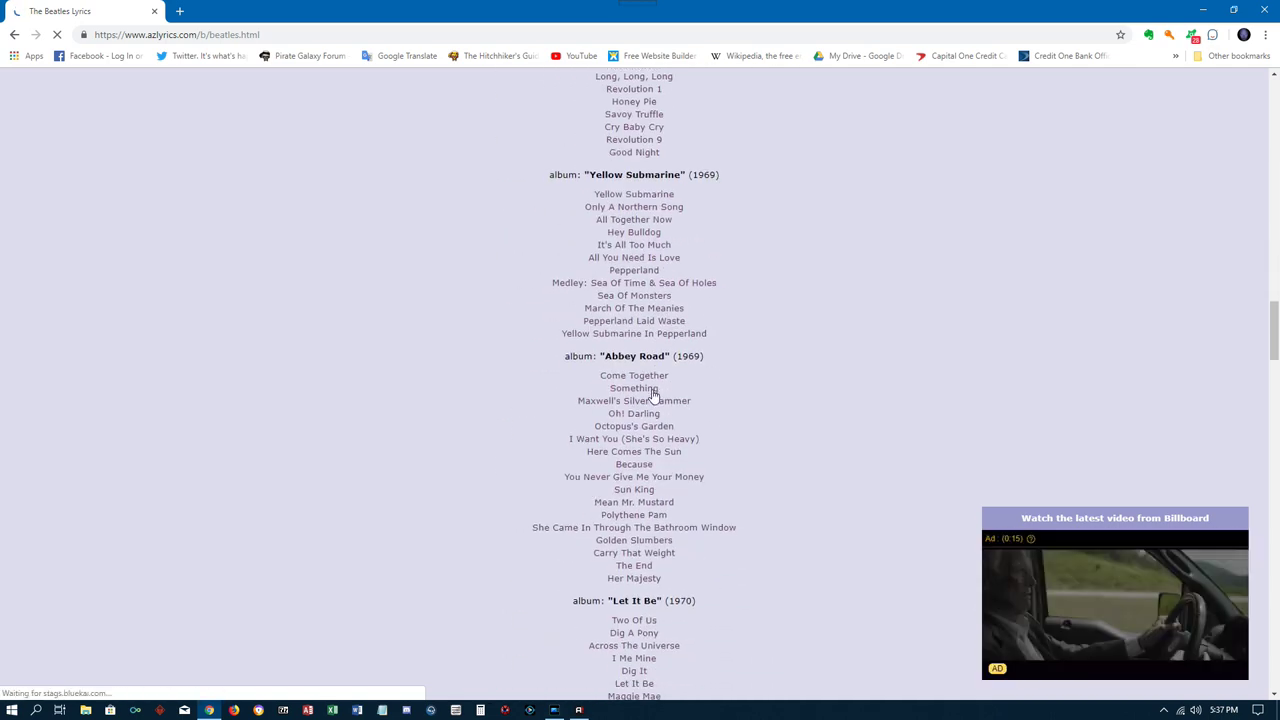
{"action": "scroll", "coordinate": [652, 395], "scroll_direction": "down", "scroll_amount": 5}
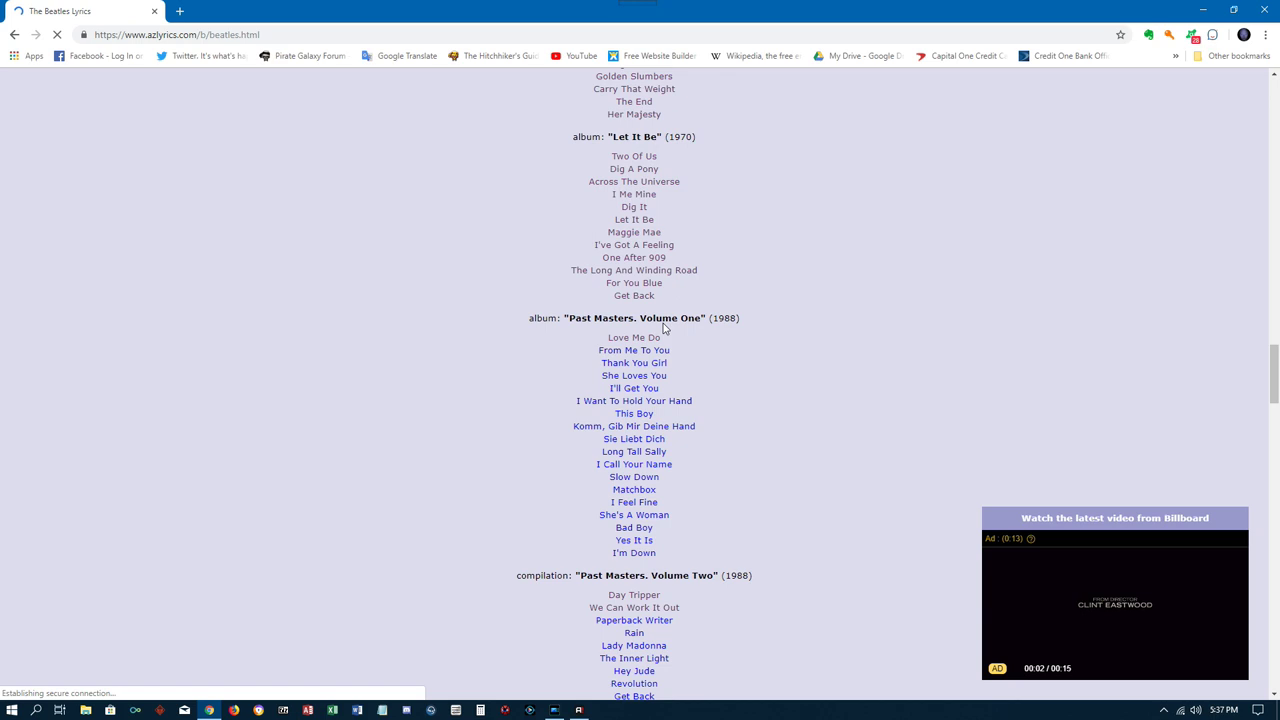
{"action": "scroll", "coordinate": [643, 395], "scroll_direction": "down", "scroll_amount": 2}
{"action": "scroll", "coordinate": [645, 395], "scroll_direction": "down", "scroll_amount": 4}
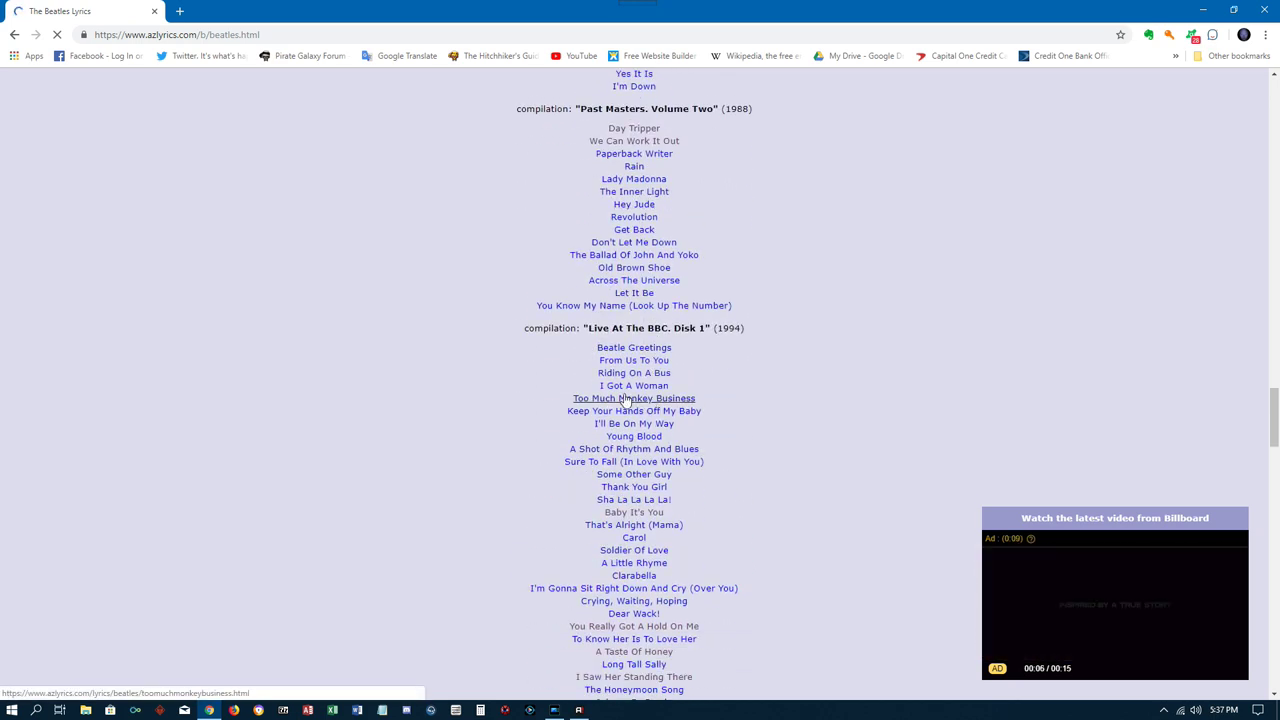
{"action": "scroll", "coordinate": [634, 360], "scroll_direction": "down", "scroll_amount": 6}
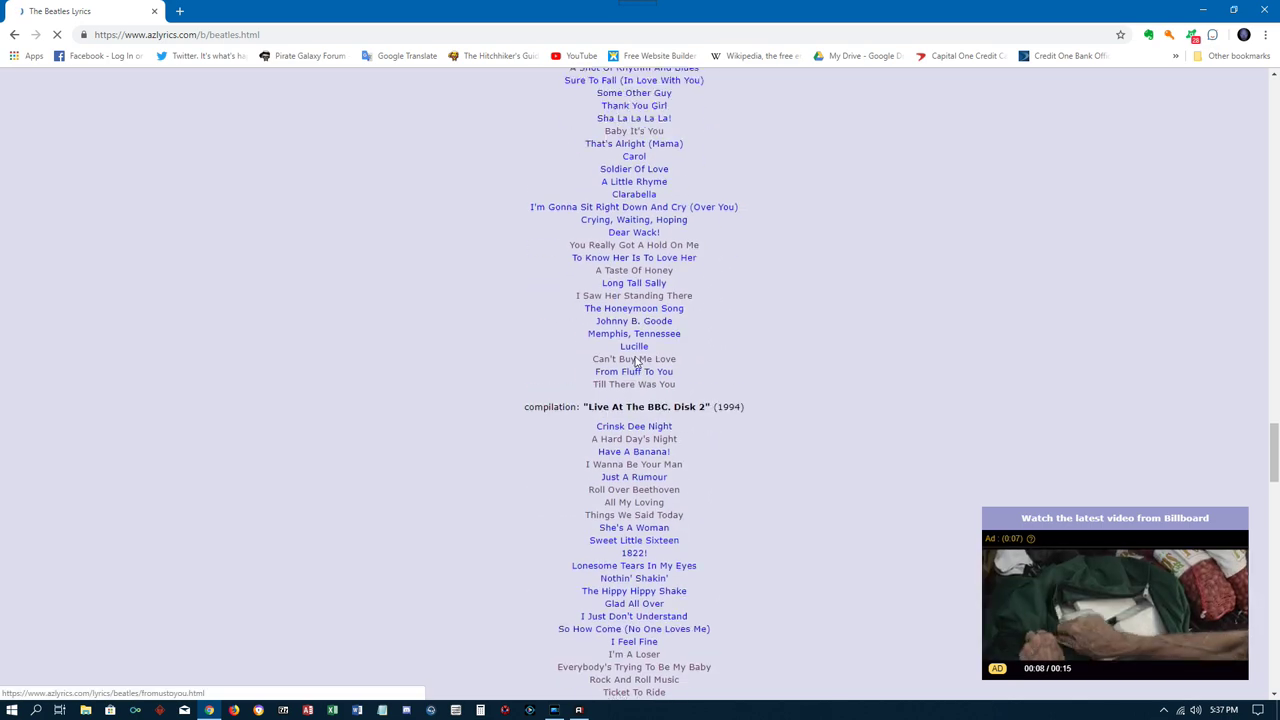
{"action": "scroll", "coordinate": [636, 362], "scroll_direction": "down", "scroll_amount": 2}
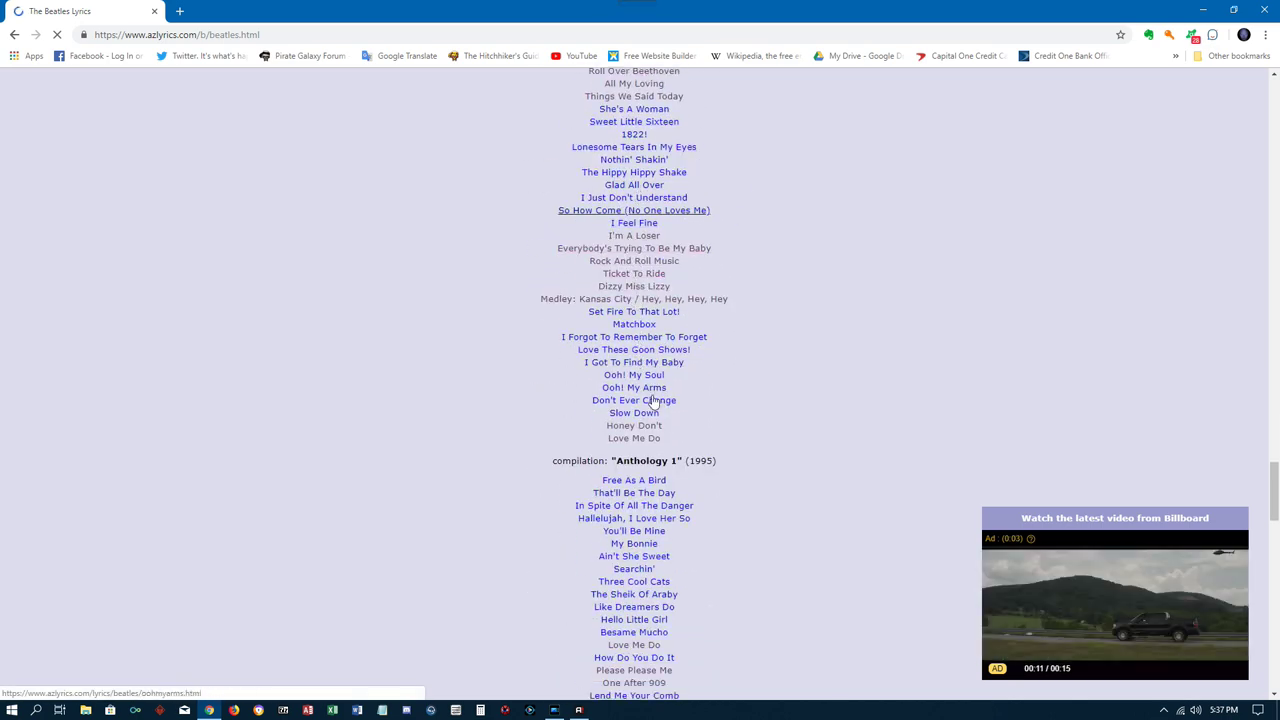
{"action": "scroll", "coordinate": [666, 423], "scroll_direction": "down", "scroll_amount": 2}
{"action": "scroll", "coordinate": [666, 423], "scroll_direction": "down", "scroll_amount": 1}
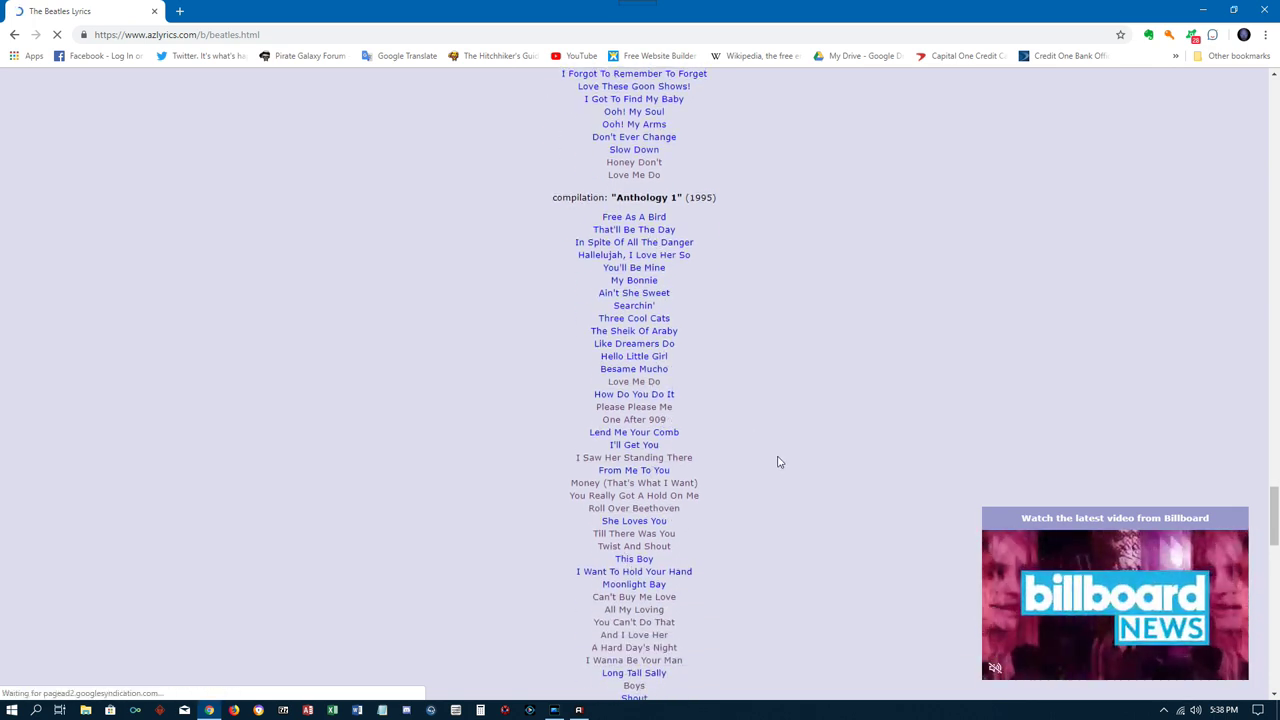
{"action": "scroll", "coordinate": [766, 397], "scroll_direction": "down", "scroll_amount": 2}
{"action": "scroll", "coordinate": [761, 413], "scroll_direction": "down", "scroll_amount": 5}
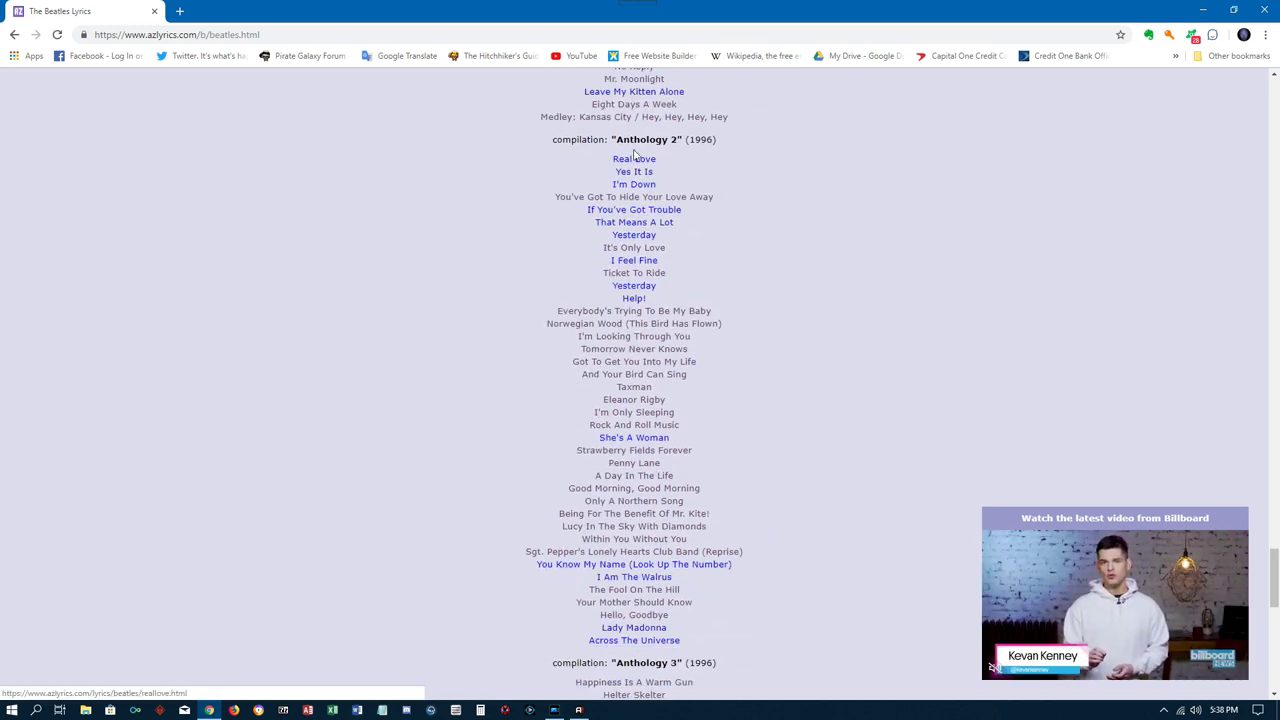
{"action": "scroll", "coordinate": [797, 527], "scroll_direction": "down", "scroll_amount": 7}
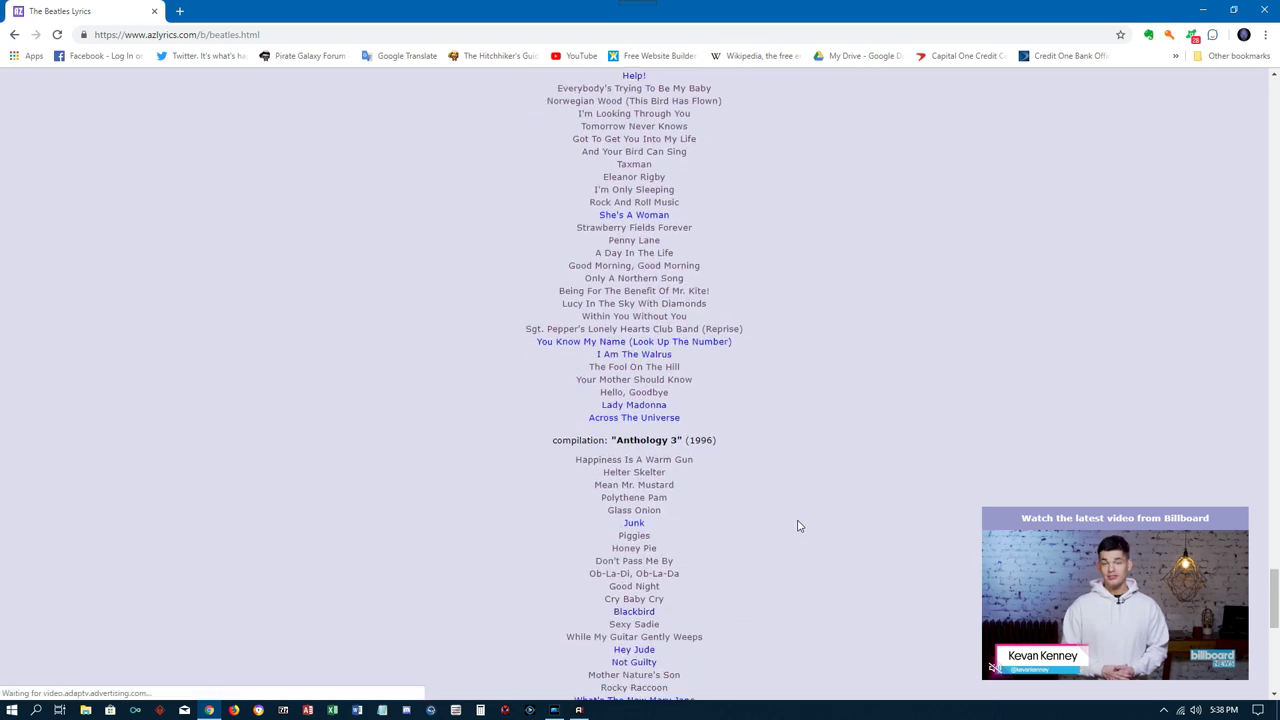
{"action": "scroll", "coordinate": [797, 527], "scroll_direction": "down", "scroll_amount": 3}
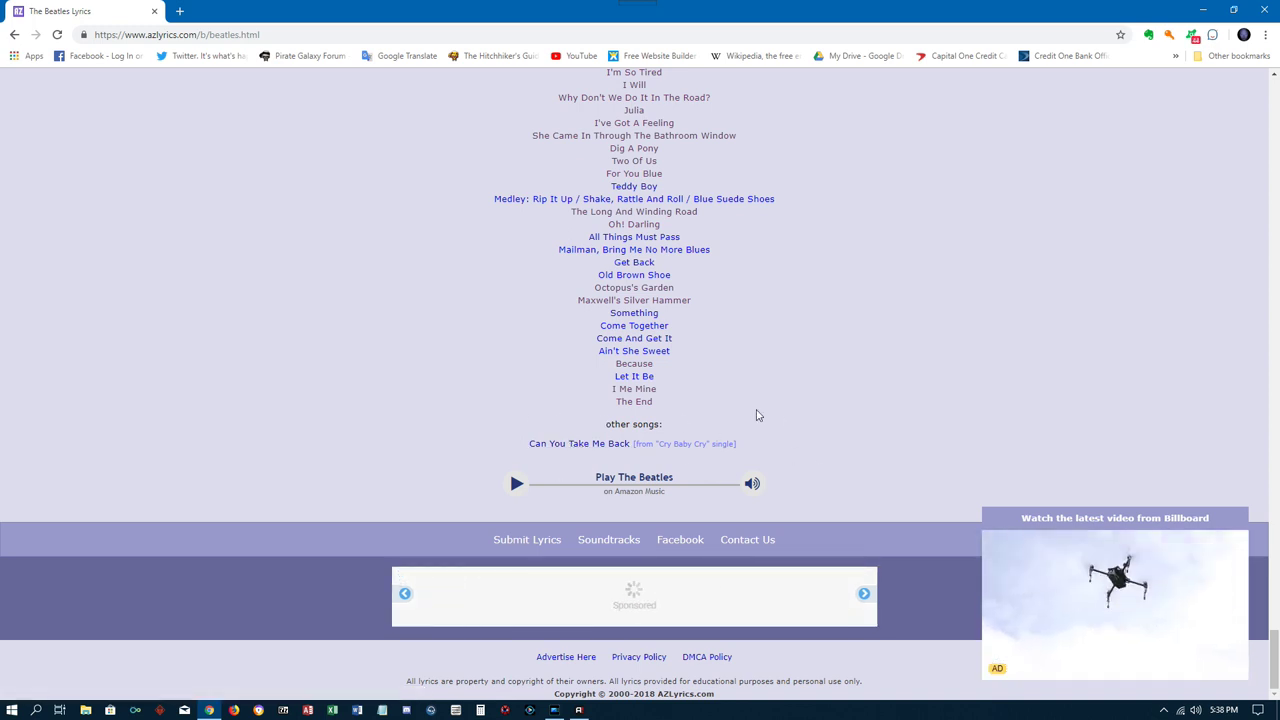
- Go back through the list to the 1965 album "Help!" and open its title song's lyrics in a separate tab
{"action": "scroll", "coordinate": [754, 410], "scroll_direction": "up", "scroll_amount": 2}
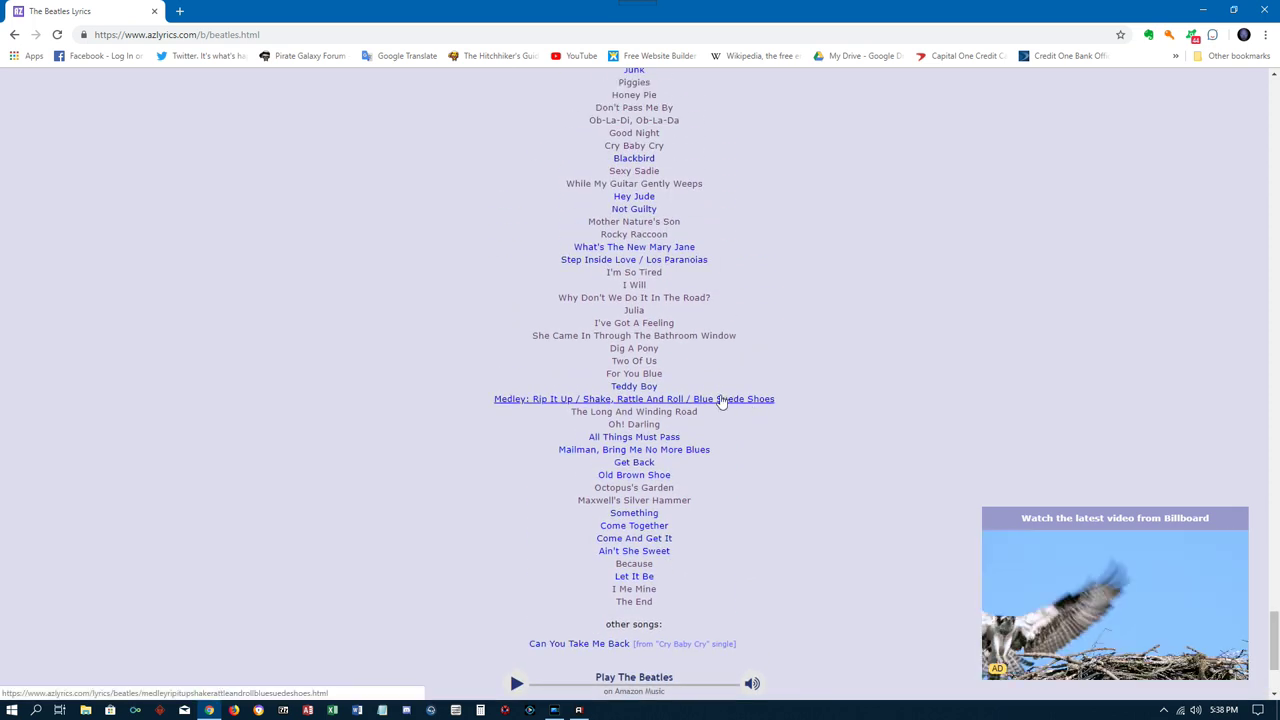
{"action": "scroll", "coordinate": [720, 400], "scroll_direction": "up", "scroll_amount": 15}
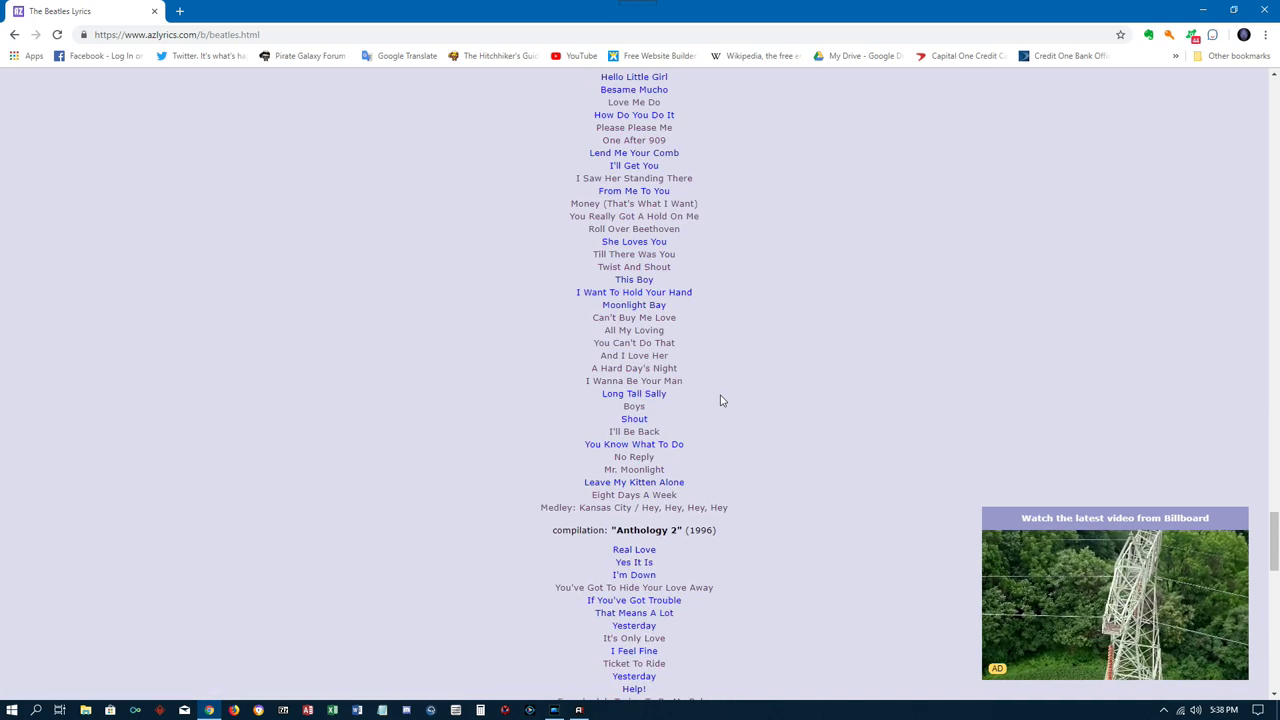
{"action": "scroll", "coordinate": [720, 400], "scroll_direction": "up", "scroll_amount": 3}
{"action": "scroll", "coordinate": [754, 421], "scroll_direction": "up", "scroll_amount": 18}
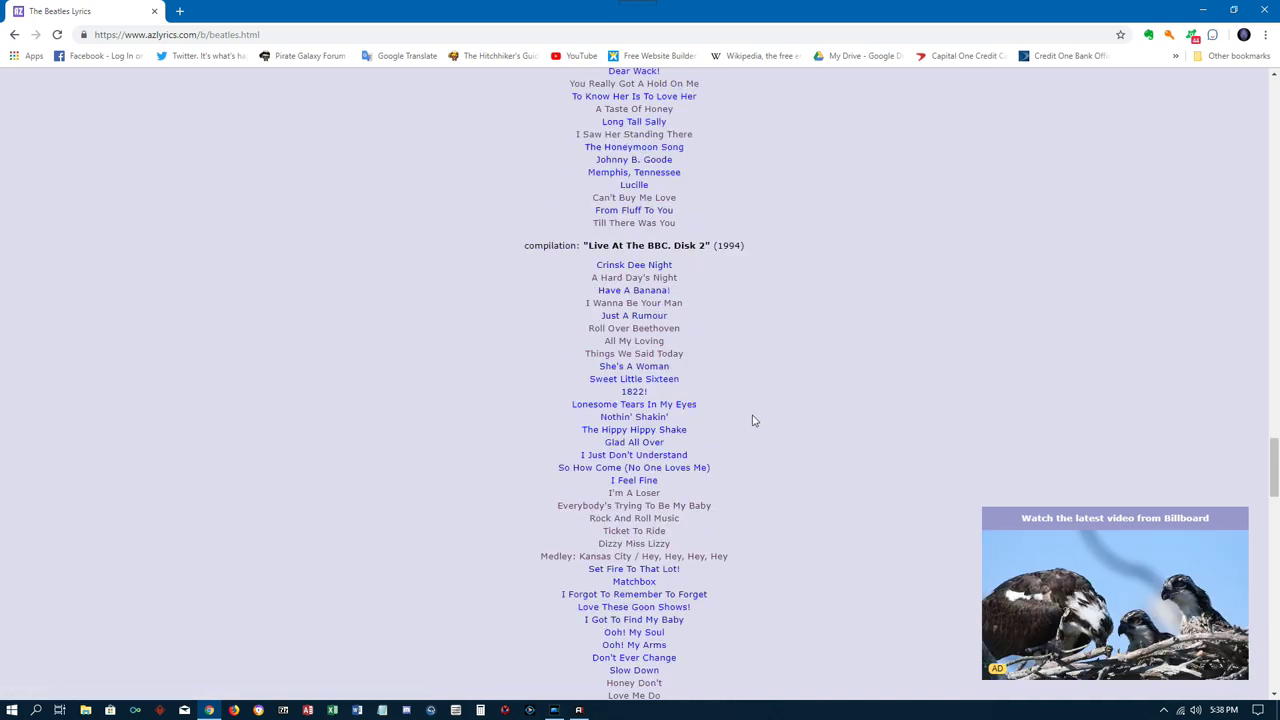
{"action": "scroll", "coordinate": [754, 421], "scroll_direction": "up", "scroll_amount": 12}
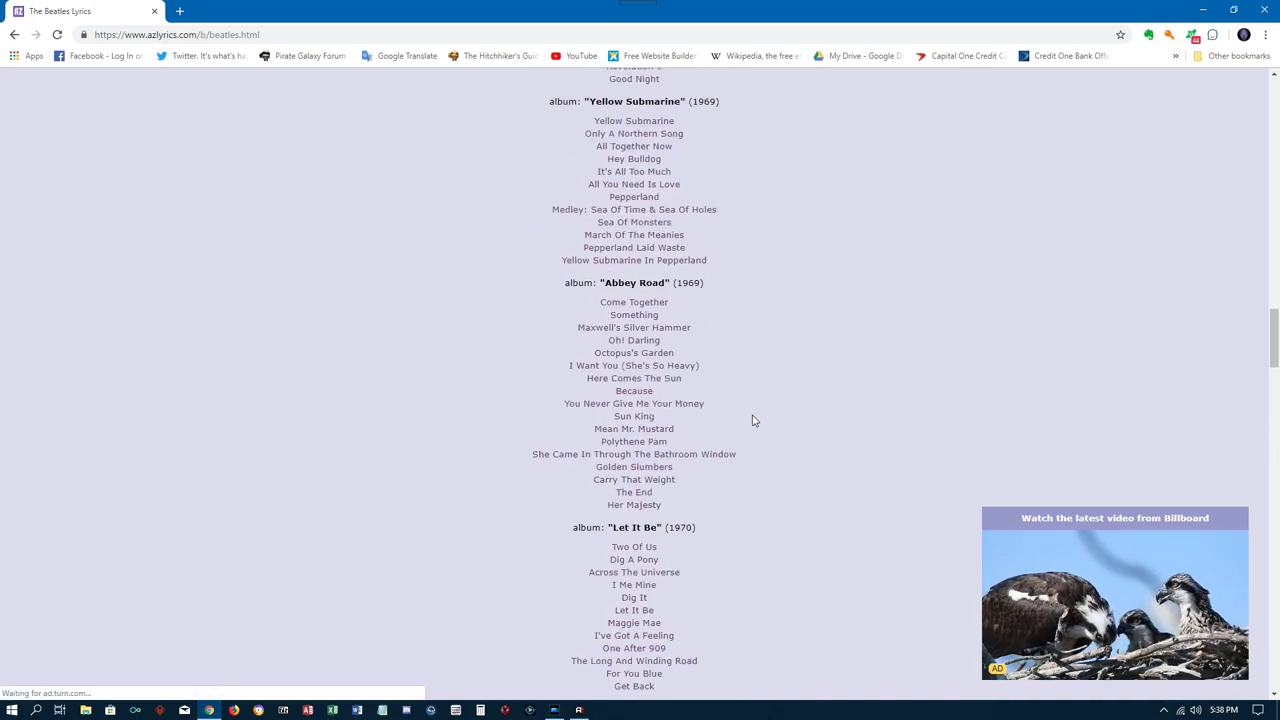
{"action": "scroll", "coordinate": [754, 421], "scroll_direction": "up", "scroll_amount": 13}
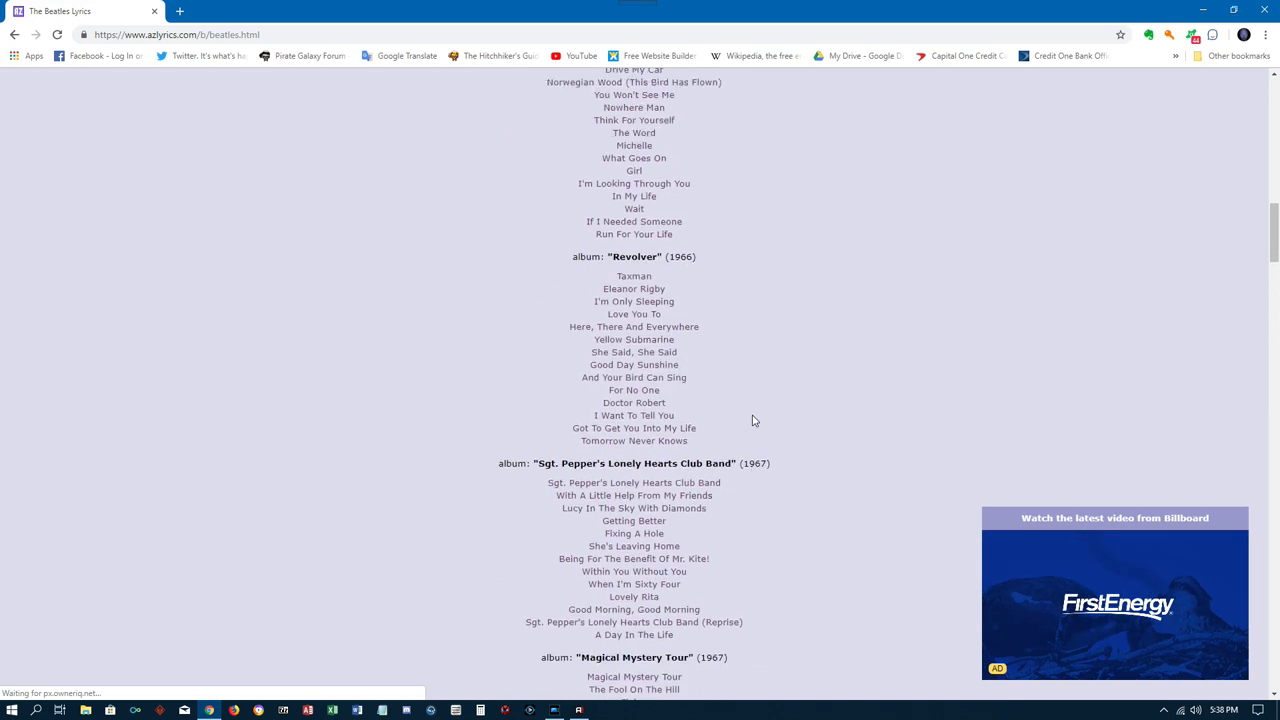
{"action": "scroll", "coordinate": [754, 421], "scroll_direction": "up", "scroll_amount": 1}
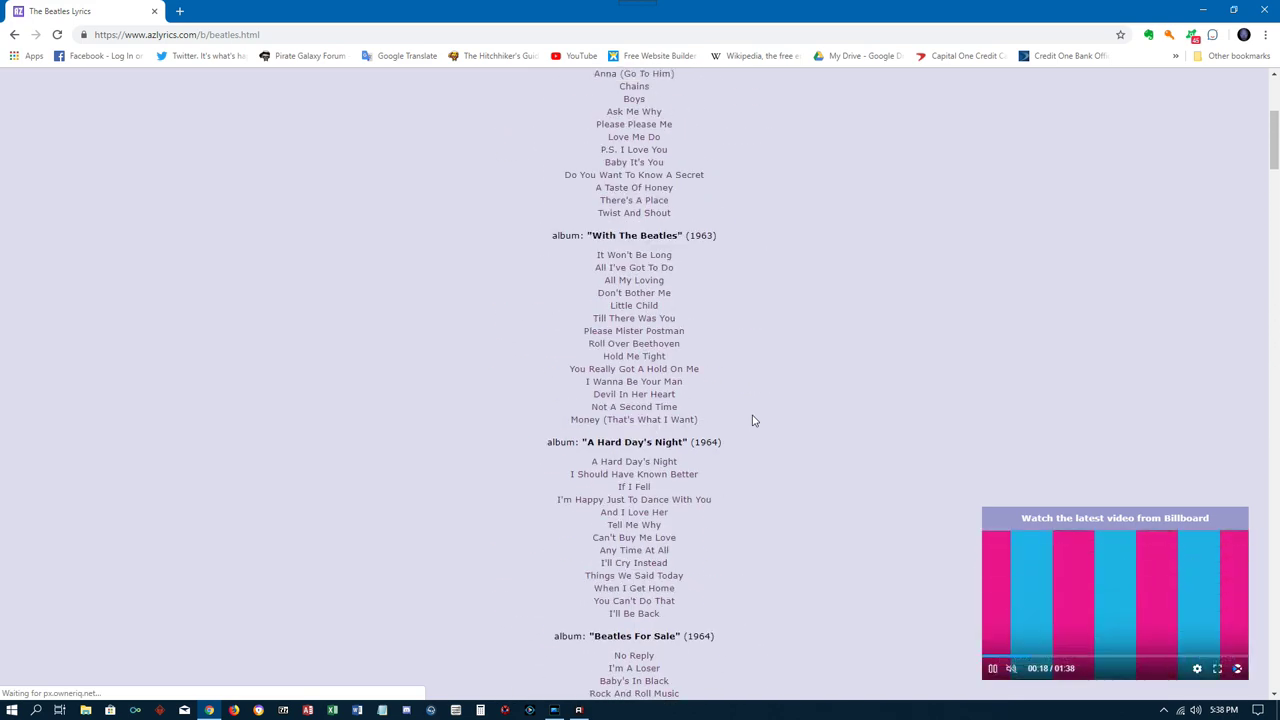
{"action": "scroll", "coordinate": [754, 421], "scroll_direction": "up", "scroll_amount": 3}
{"action": "scroll", "coordinate": [754, 421], "scroll_direction": "down", "scroll_amount": 5}
{"action": "scroll", "coordinate": [754, 421], "scroll_direction": "down", "scroll_amount": 4}
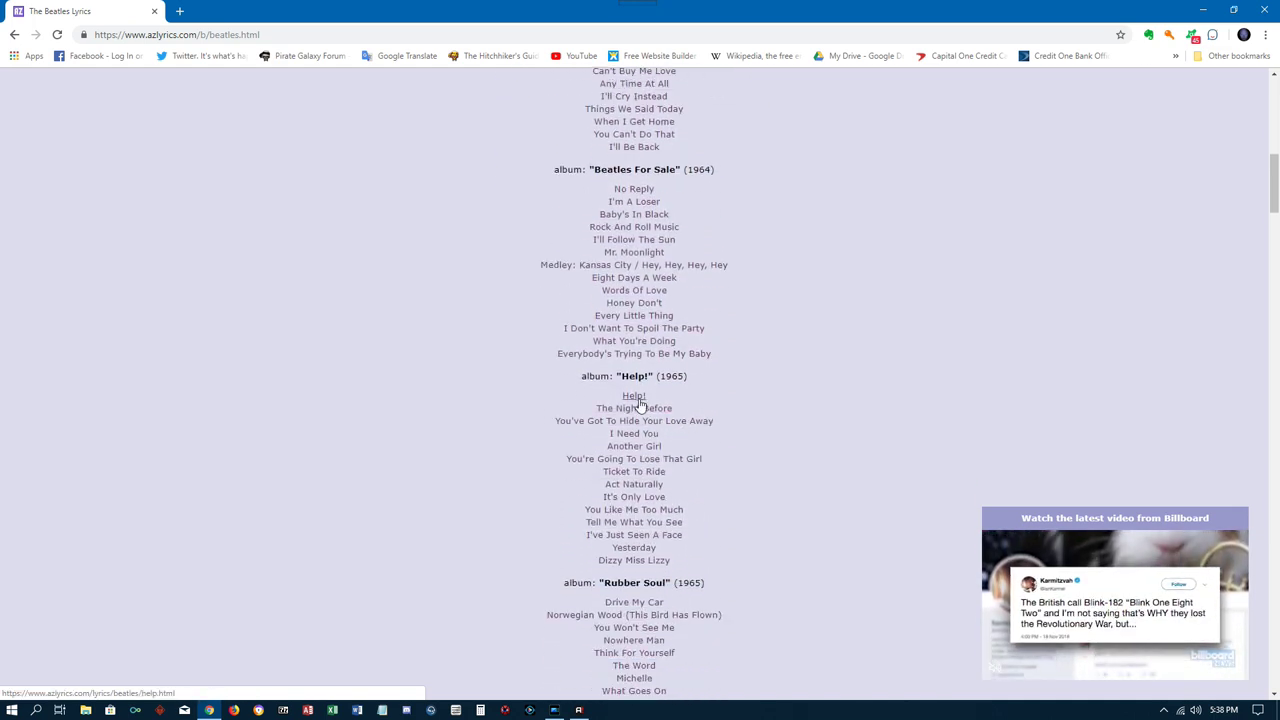
{"action": "left_click", "coordinate": [637, 400]}
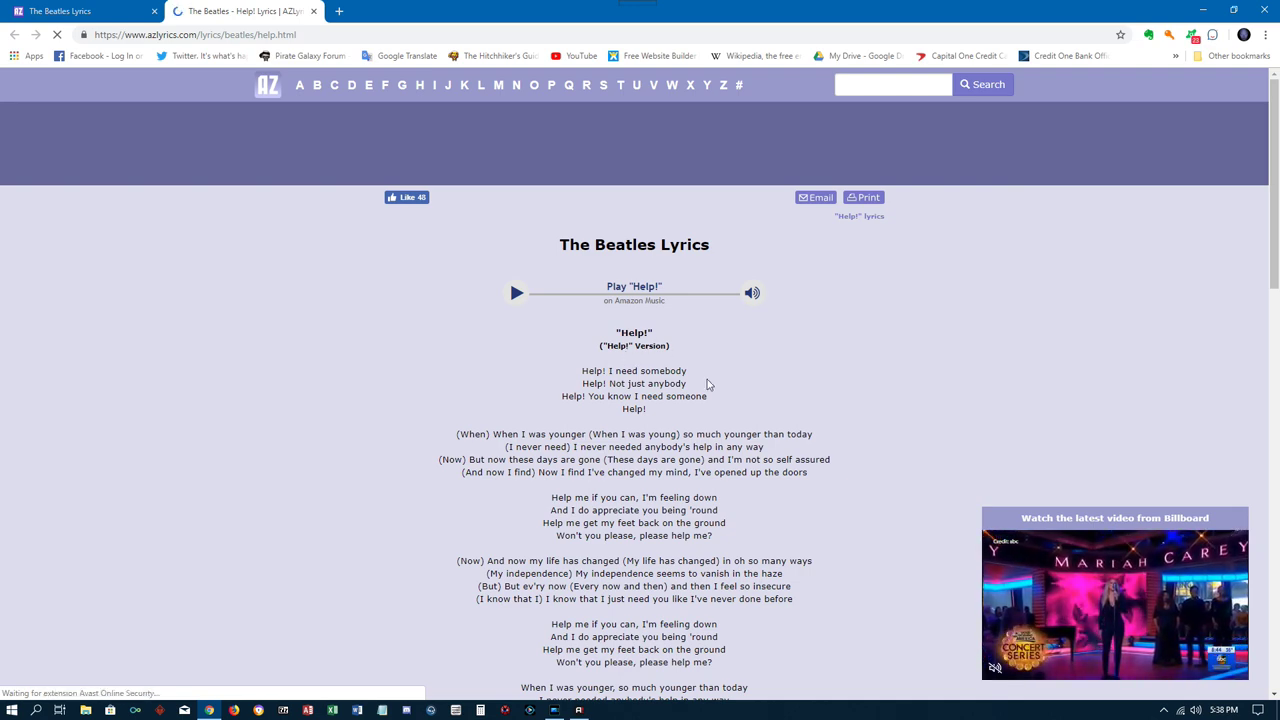
- Read through the "Help!" lyrics and the song facts beneath them, and close that tab
{"action": "scroll", "coordinate": [707, 383], "scroll_direction": "down", "scroll_amount": 6}
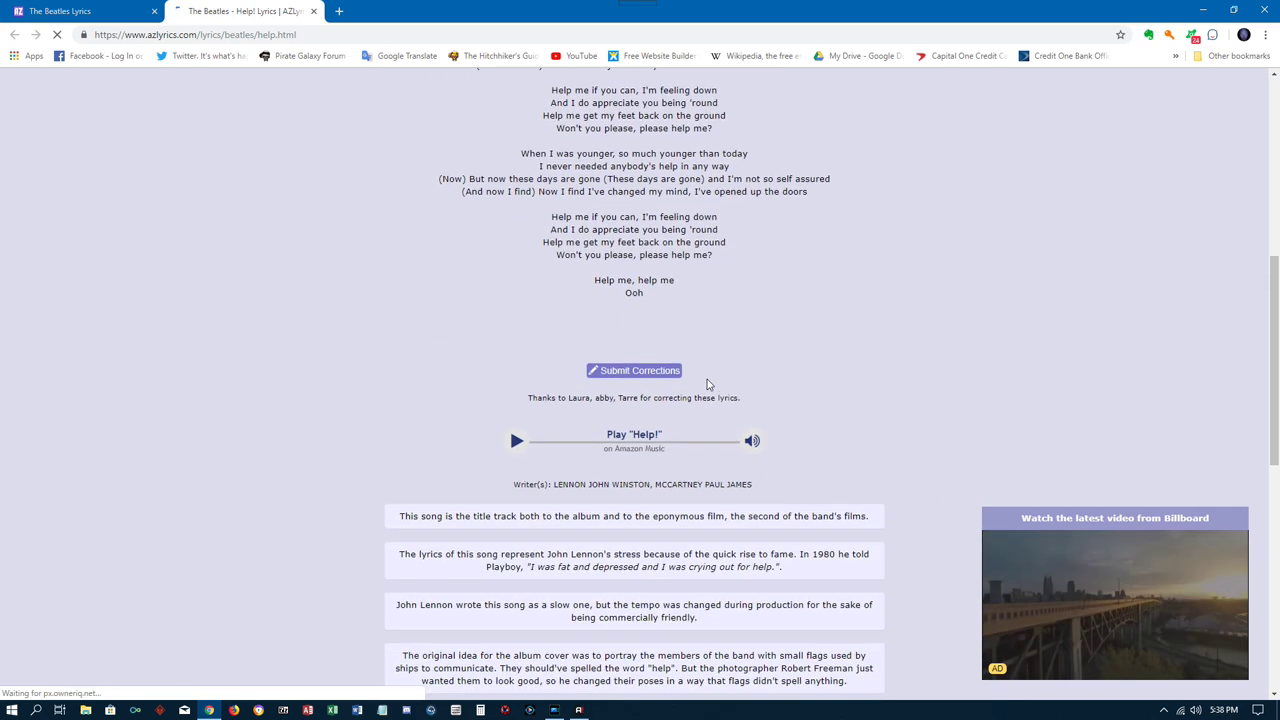
{"action": "scroll", "coordinate": [707, 383], "scroll_direction": "down", "scroll_amount": 3}
{"action": "scroll", "coordinate": [676, 427], "scroll_direction": "down", "scroll_amount": 2}
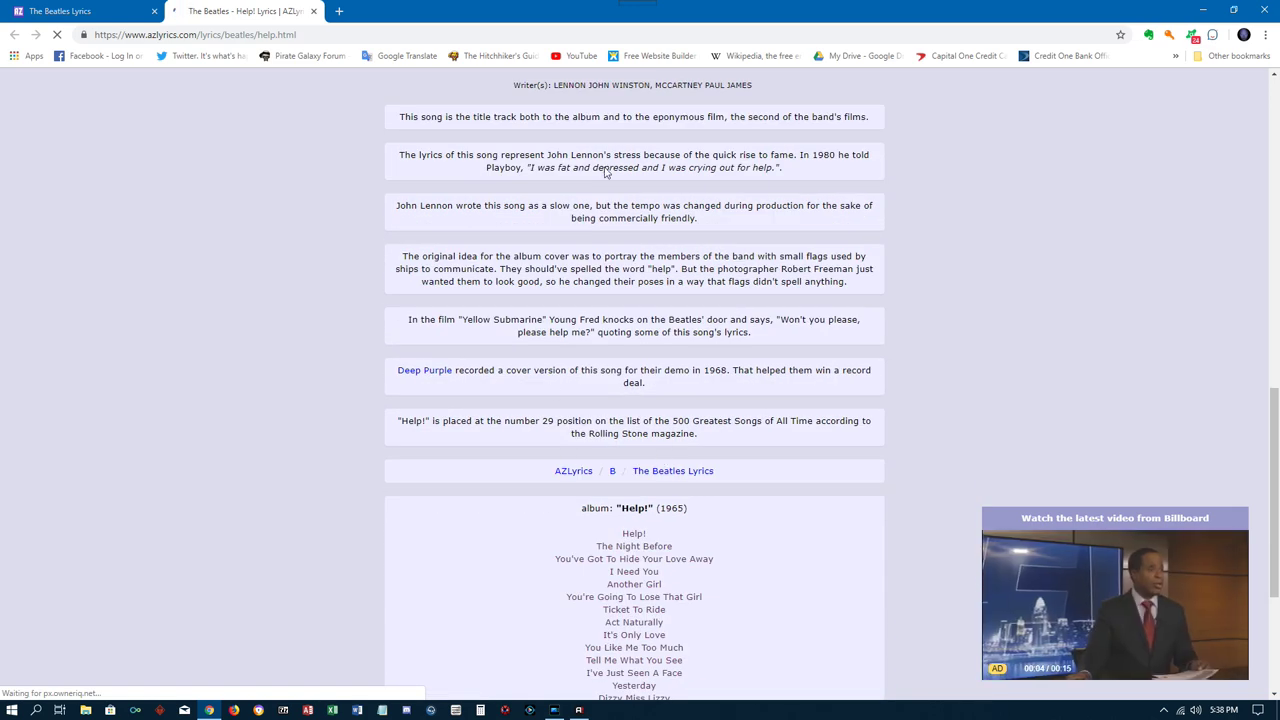
{"action": "scroll", "coordinate": [651, 316], "scroll_direction": "up", "scroll_amount": 1}
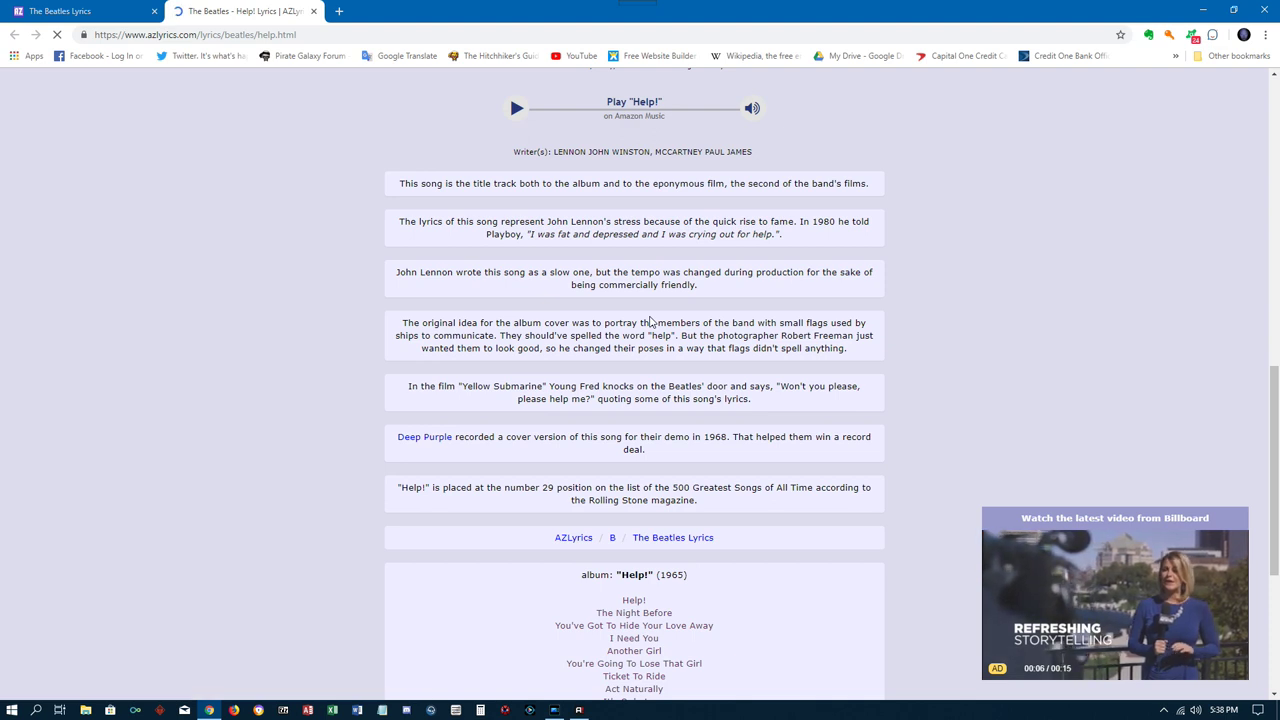
{"action": "scroll", "coordinate": [651, 320], "scroll_direction": "up", "scroll_amount": 1}
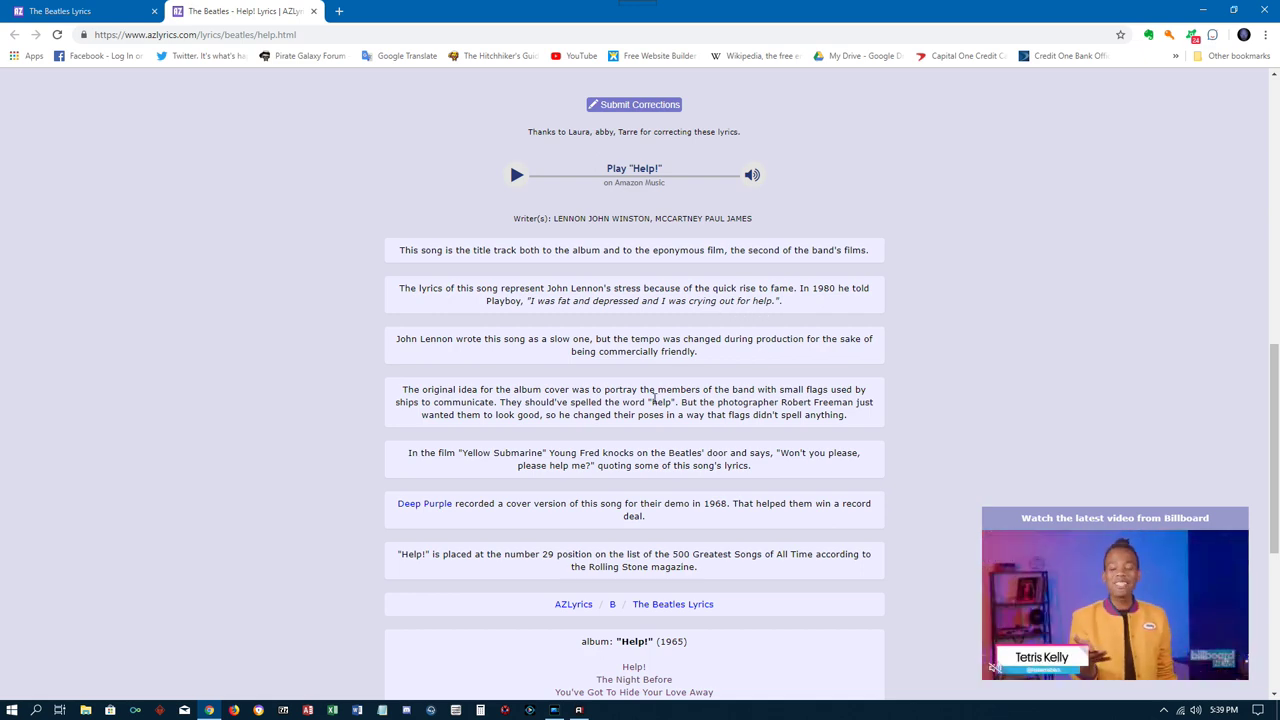
{"action": "scroll", "coordinate": [686, 427], "scroll_direction": "up", "scroll_amount": 10}
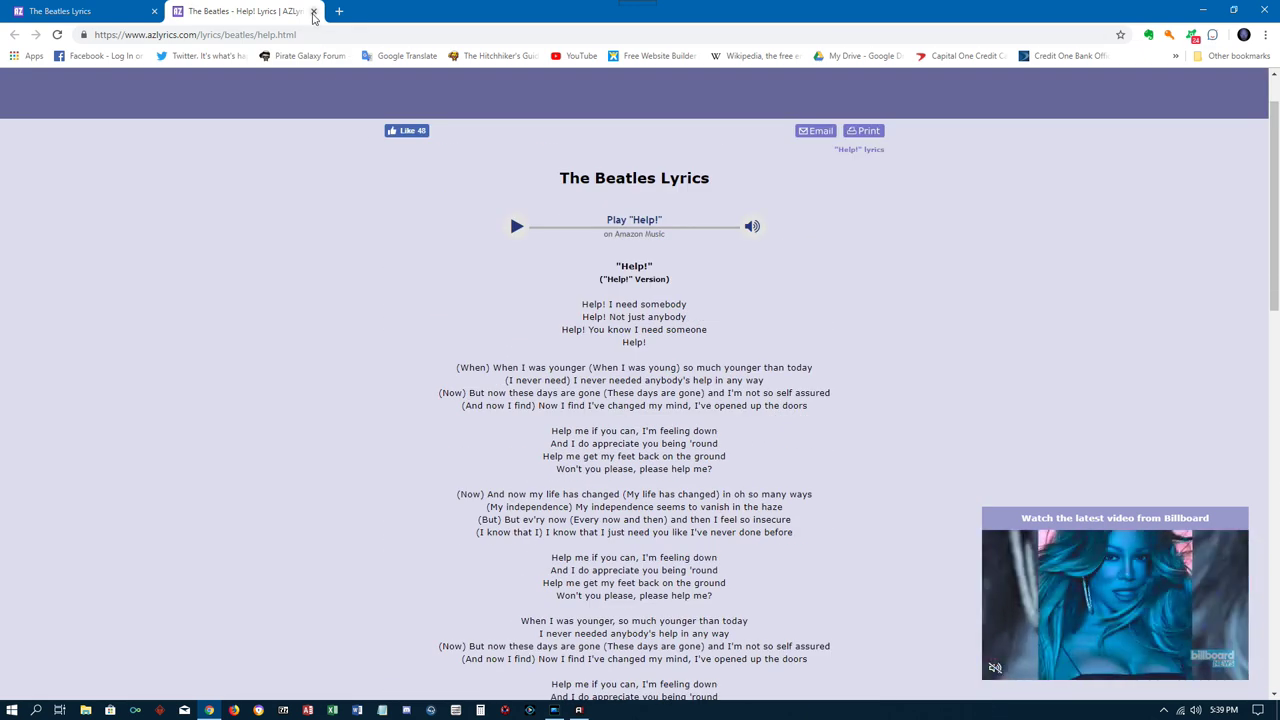
{"action": "left_click", "coordinate": [313, 15]}
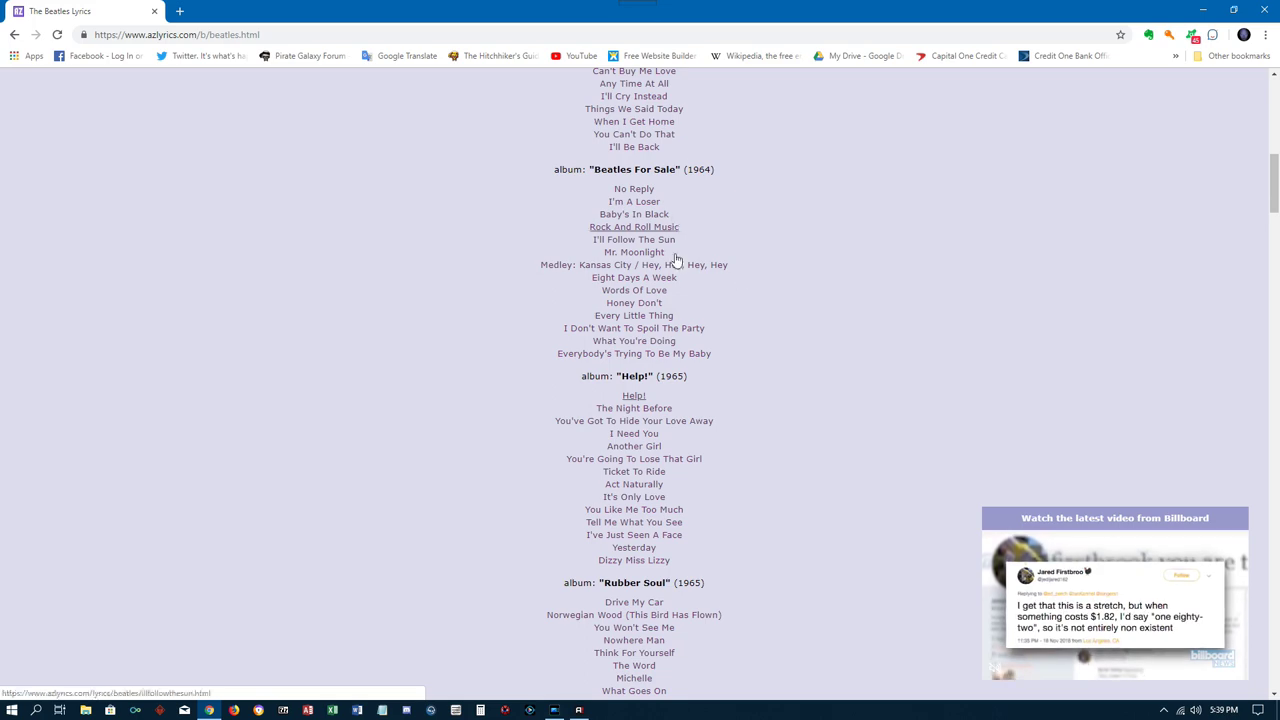
- View the lyrics and song facts for "The Night Before" in a separate tab, and close that tab
{"action": "left_click", "coordinate": [665, 410]}
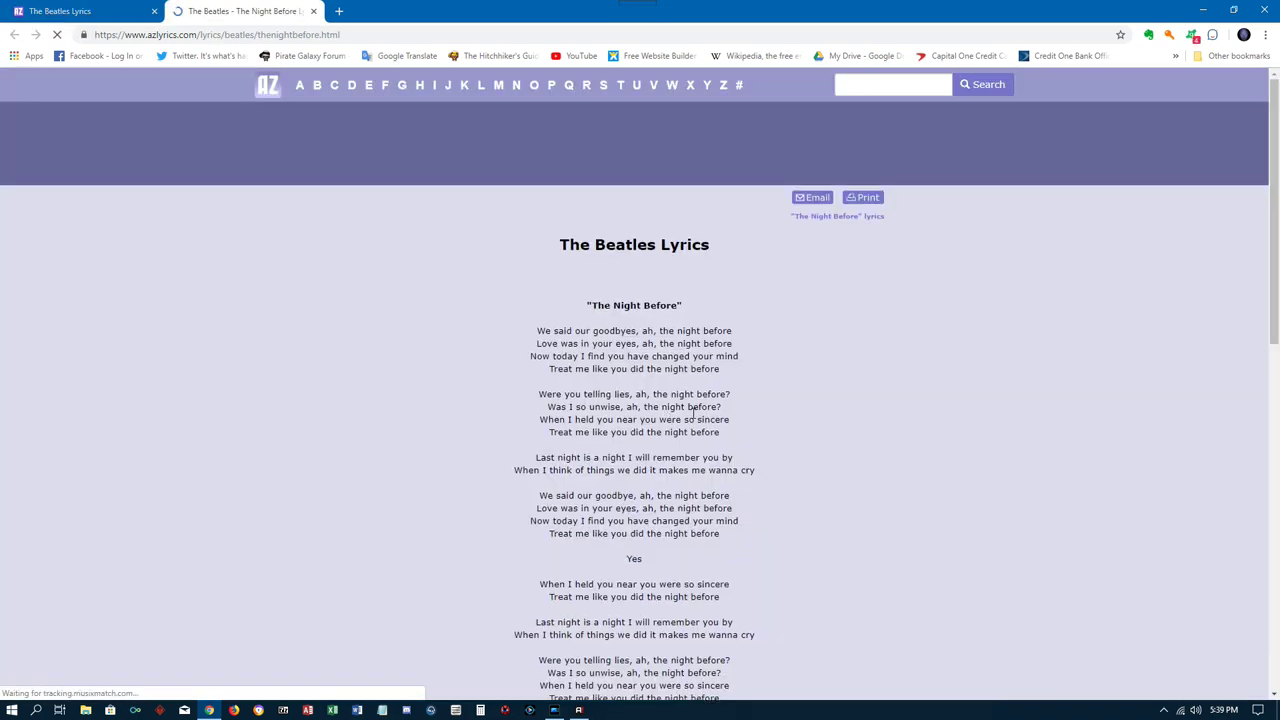
{"action": "scroll", "coordinate": [698, 418], "scroll_direction": "down", "scroll_amount": 3}
{"action": "scroll", "coordinate": [698, 418], "scroll_direction": "down", "scroll_amount": 3}
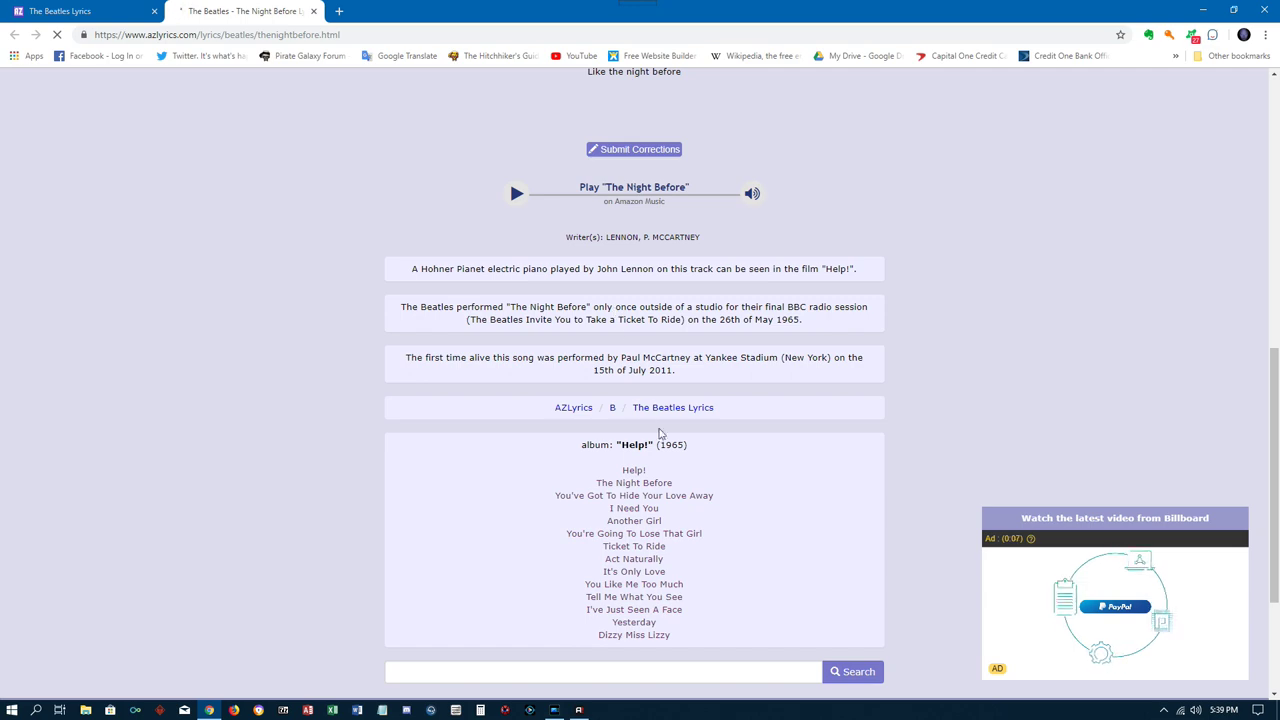
{"action": "scroll", "coordinate": [697, 436], "scroll_direction": "up", "scroll_amount": 15}
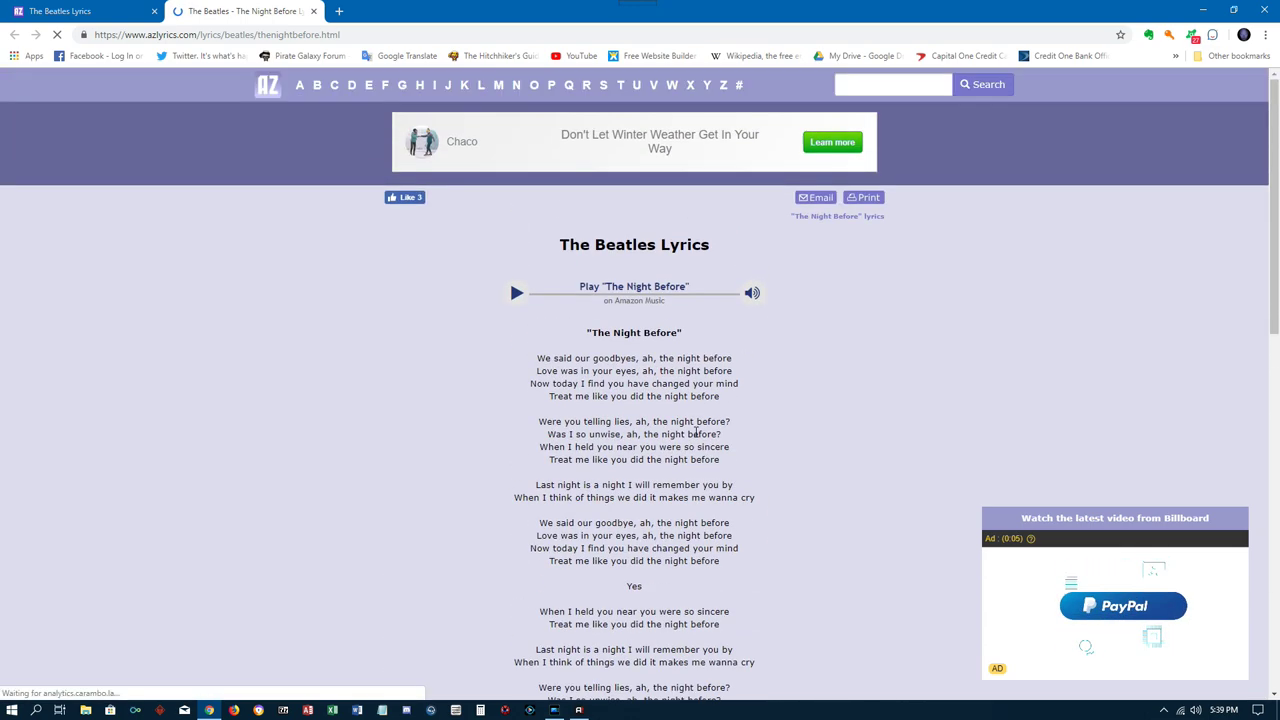
{"action": "left_click", "coordinate": [313, 12]}
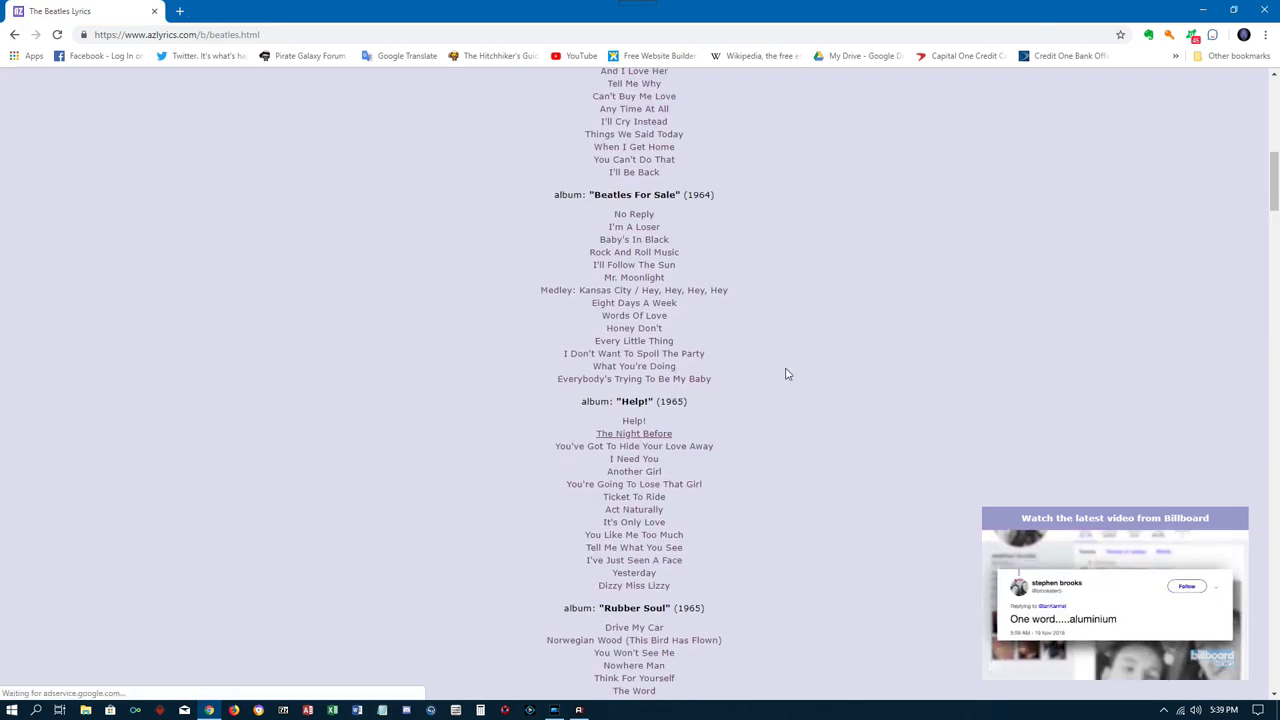
- Review the earliest Beatles albums at the start of the list, and return to the Foreigner Lyrics page
{"action": "scroll", "coordinate": [786, 372], "scroll_direction": "up", "scroll_amount": 12}
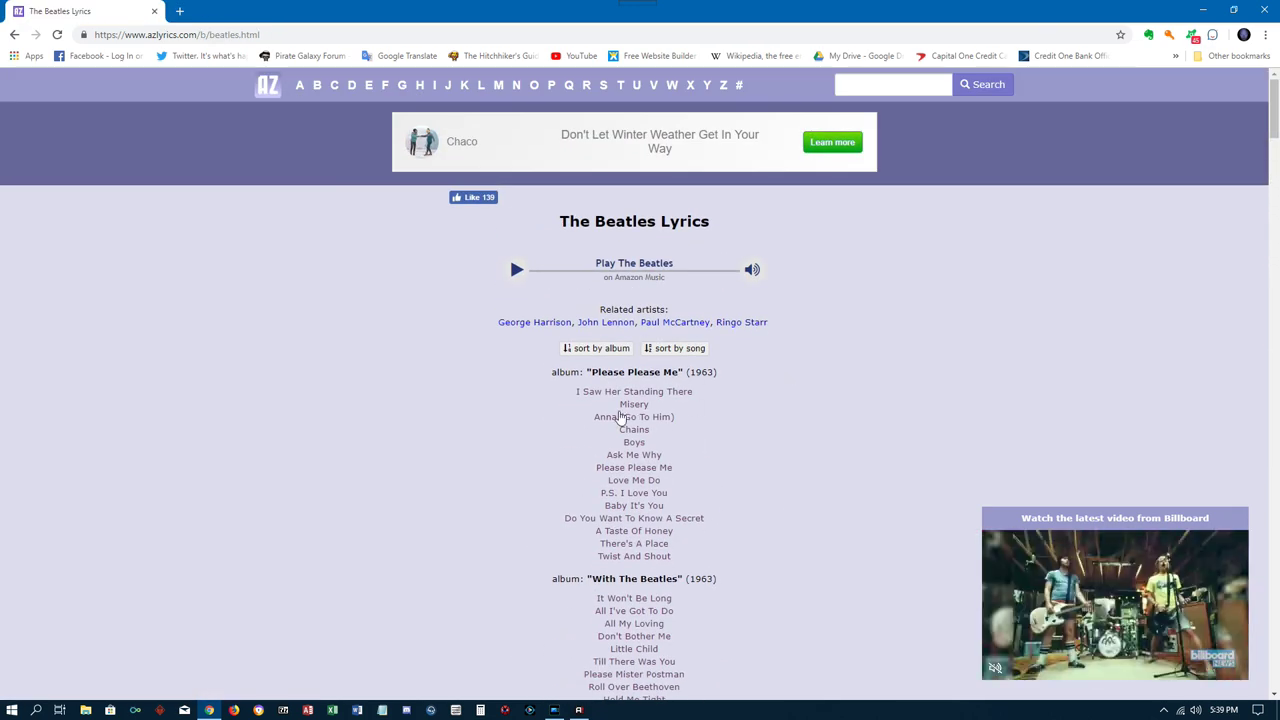
{"action": "scroll", "coordinate": [760, 466], "scroll_direction": "down", "scroll_amount": 2}
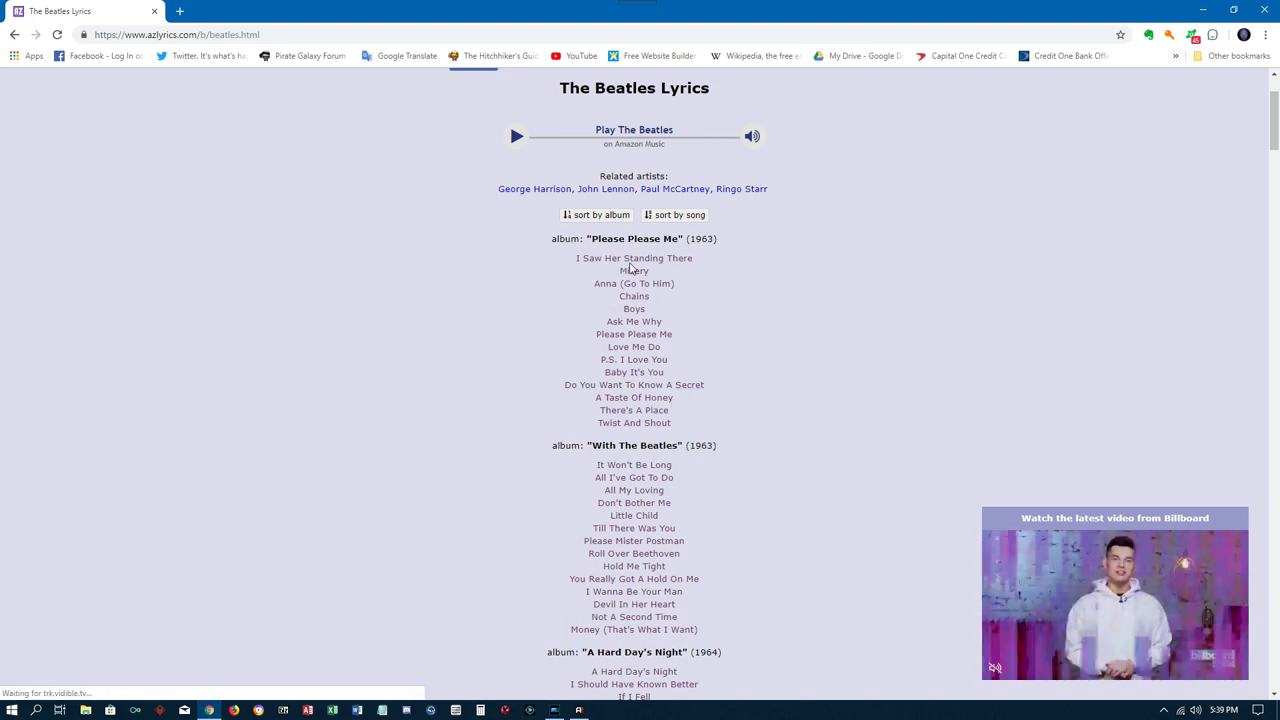
{"action": "left_click", "coordinate": [16, 36]}
{"action": "scroll", "coordinate": [743, 386], "scroll_direction": "down", "scroll_amount": 2}
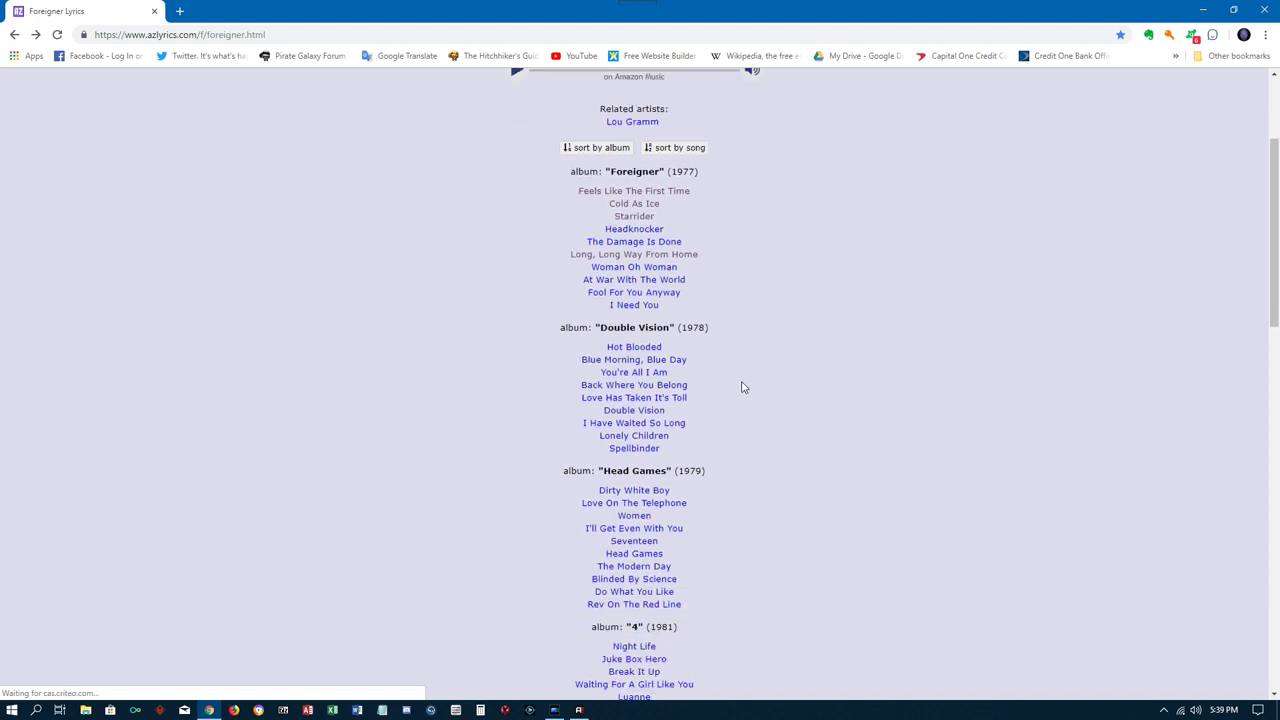